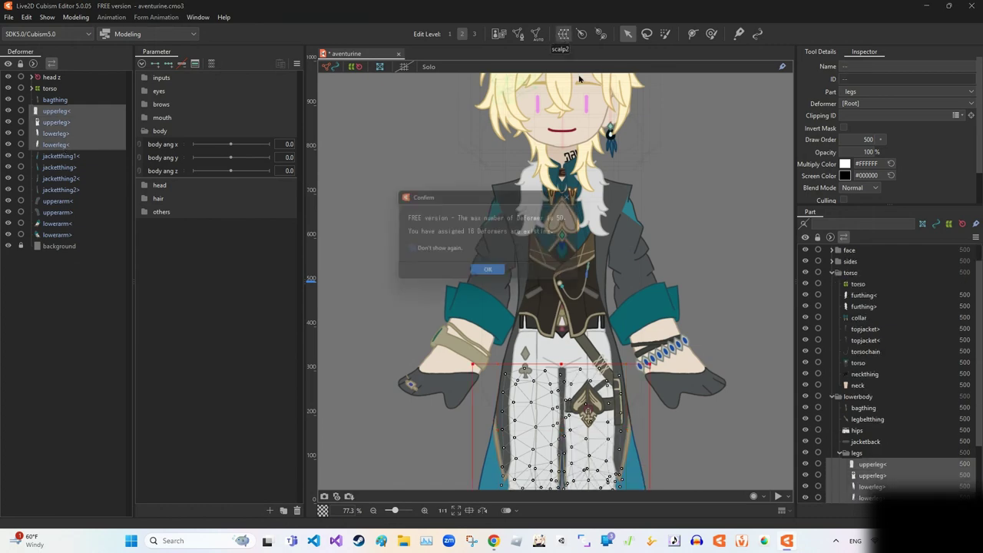
Step: Wrap the upper and lower legs in a warp deformer named legs and the upper and lower arms in one named arms
{"action": "key", "text": "Return"}
{"action": "left_click", "coordinate": [58, 167]}
{"action": "left_click", "coordinate": [75, 201], "text": "shift"}
{"action": "left_click", "coordinate": [563, 34]}
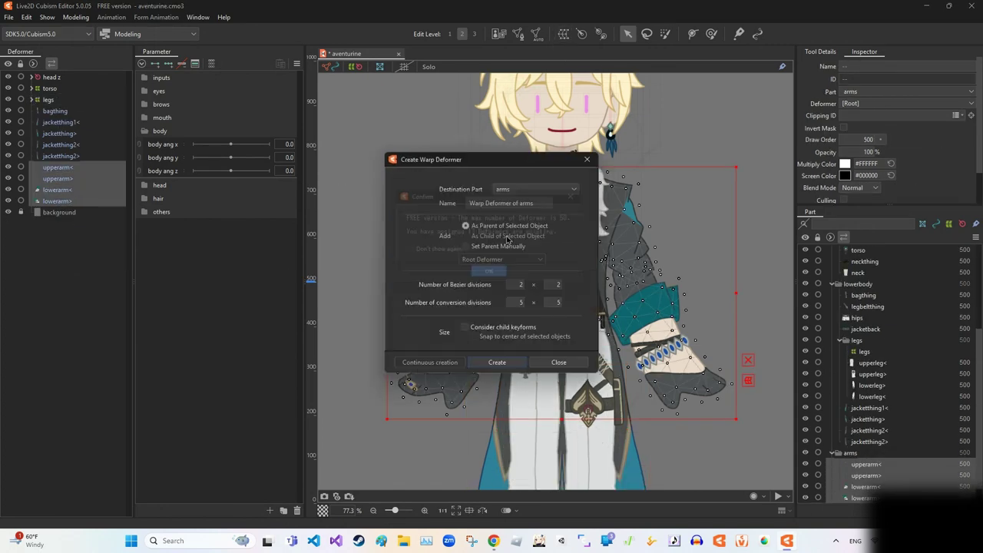
{"action": "key", "text": "Return"}
Step: Create a new parameter named "xy swing phys" and place it in the body parameter group
{"action": "left_click", "coordinate": [499, 407]}
{"action": "left_click", "coordinate": [270, 510]}
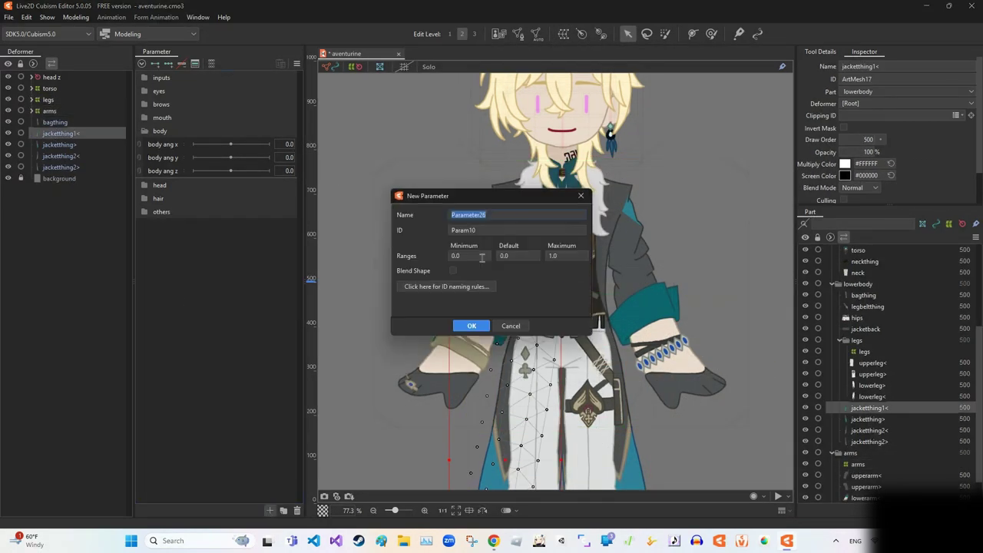
{"action": "type", "text": "hys"}
{"action": "left_click", "coordinate": [471, 325]}
{"action": "left_click_drag", "start_coordinate": [162, 222], "coordinate": [160, 131]}
Step: Add body ang x keys to the torso warp deformer and shift its centre line sideways at -30
{"action": "left_click", "coordinate": [46, 88]}
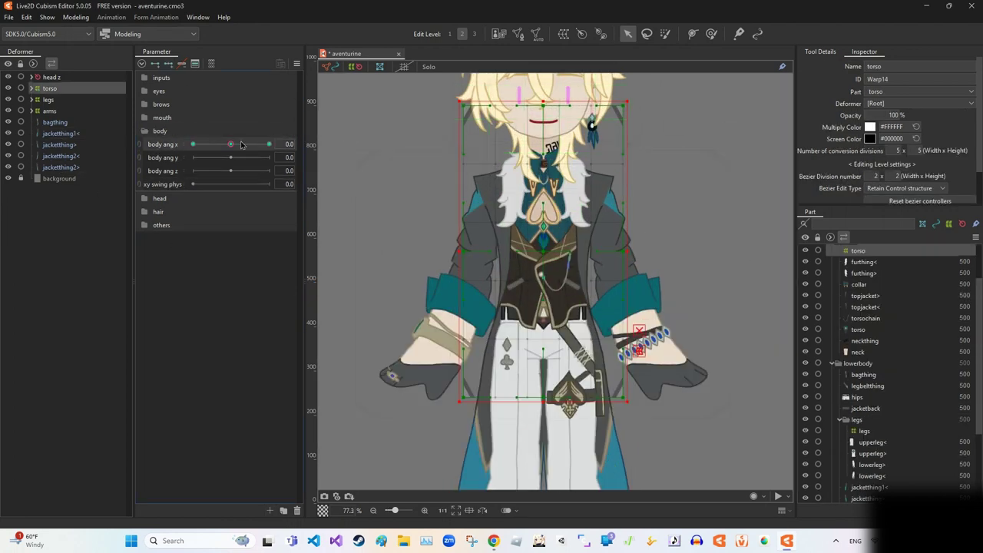
{"action": "left_click_drag", "start_coordinate": [545, 253], "coordinate": [544, 192]}
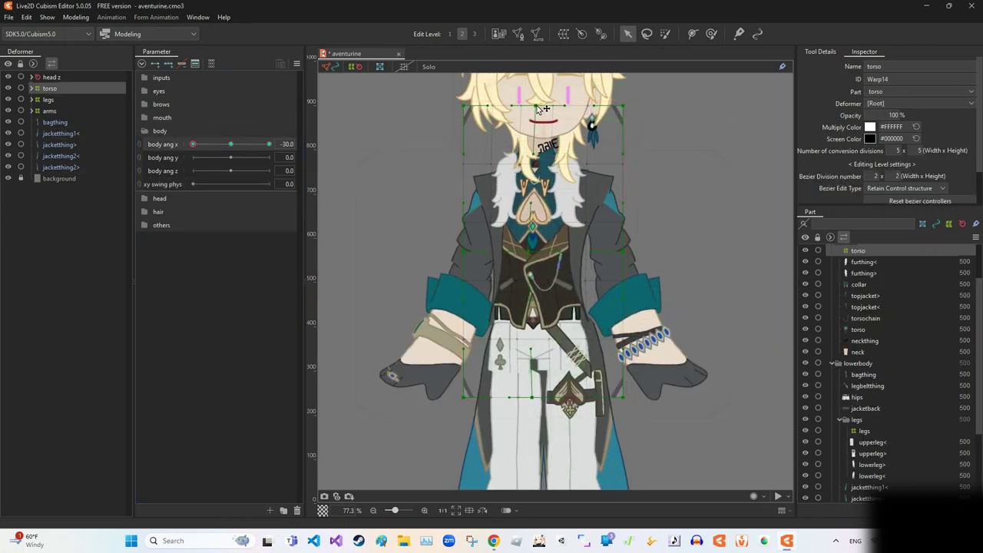
{"action": "key", "text": "ctrl+z"}
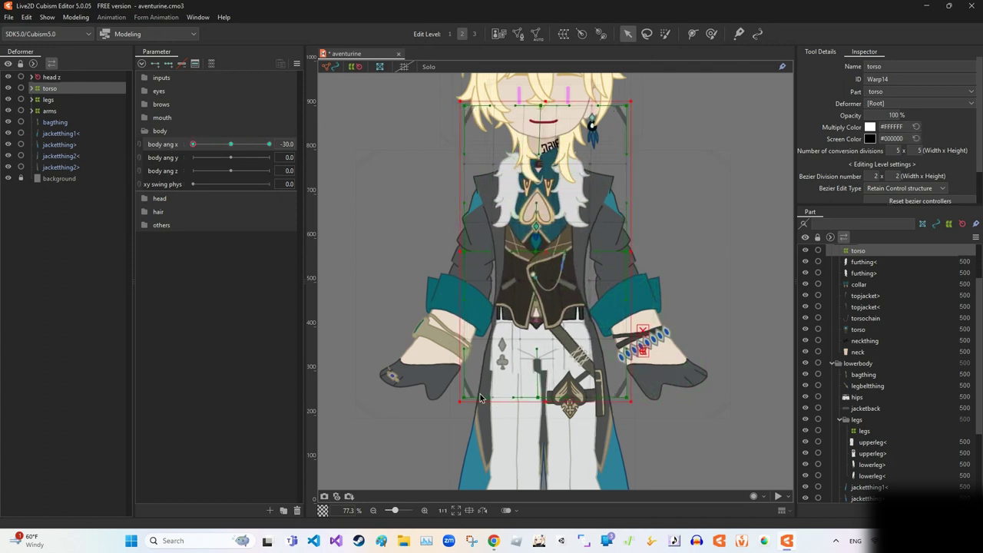
{"action": "left_click_drag", "start_coordinate": [535, 400], "coordinate": [481, 441]}
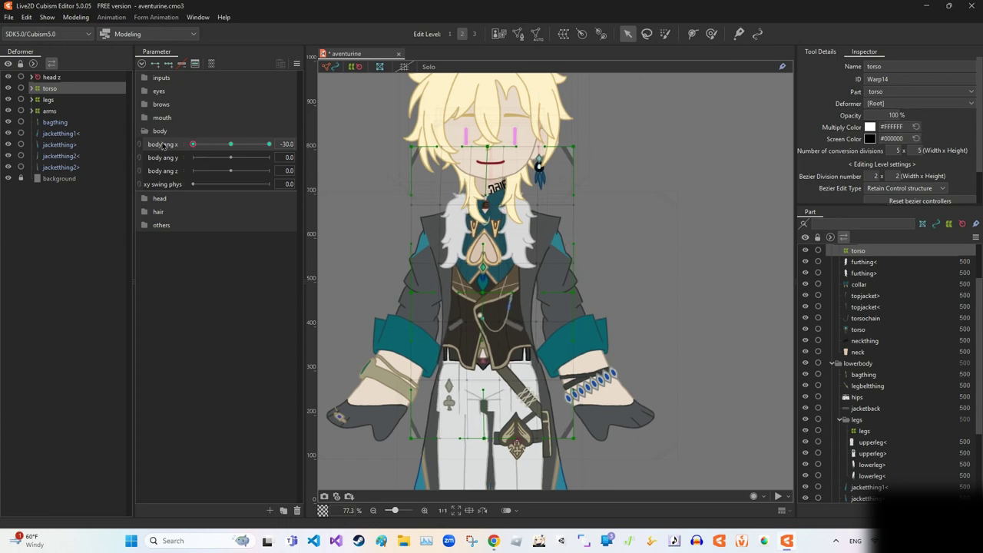
Step: Preview the torso's turn by moving body ang x through its range and back to -30
{"action": "scroll", "coordinate": [882, 384], "scroll_direction": "up", "scroll_amount": 3}
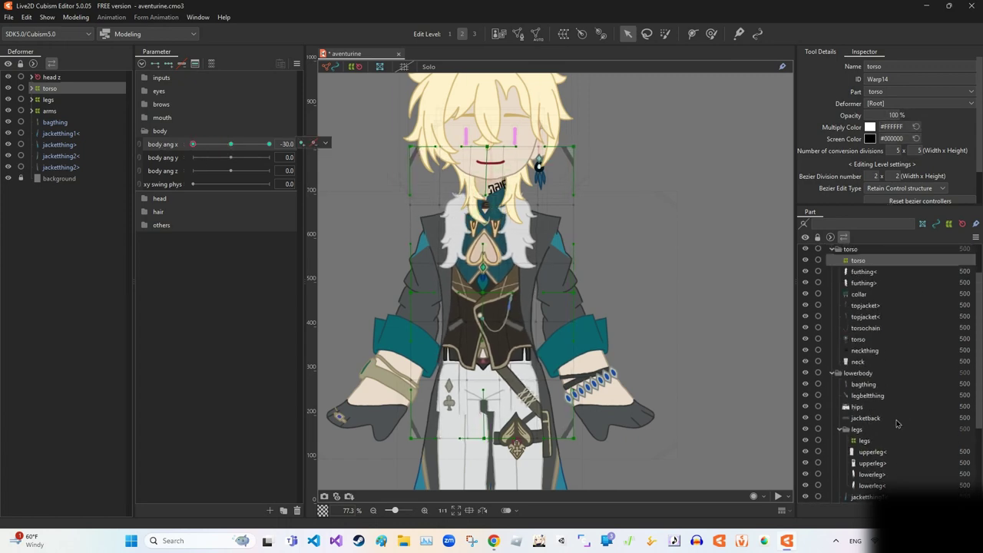
{"action": "left_click", "coordinate": [882, 396]}
{"action": "scroll", "coordinate": [537, 307], "scroll_direction": "down", "scroll_amount": 3}
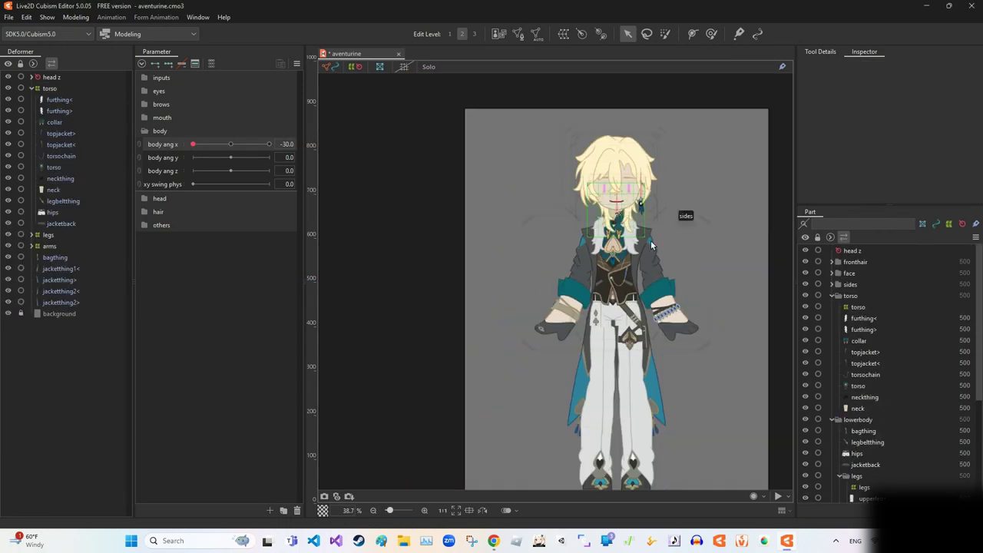
{"action": "left_click", "coordinate": [297, 63]}
{"action": "key", "text": "Escape"}
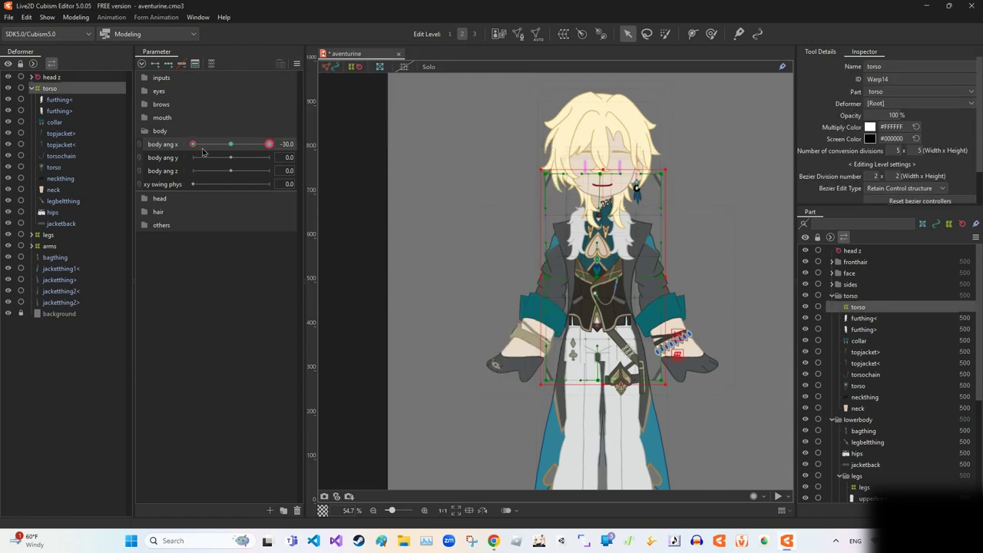
{"action": "left_click", "coordinate": [225, 145]}
{"action": "left_click_drag", "start_coordinate": [226, 152], "coordinate": [193, 144]}
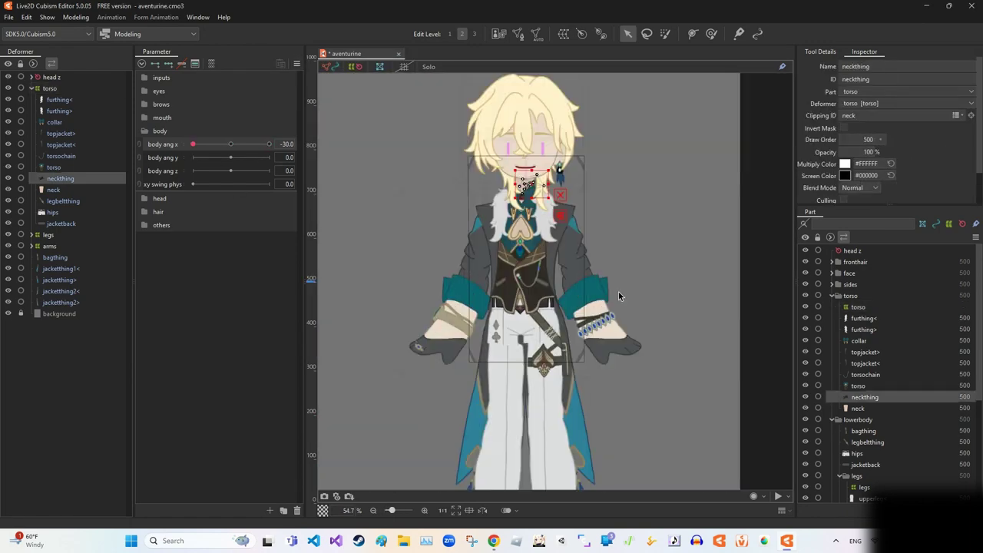
Step: Check which part the neckthing art mesh is clipped to
{"action": "left_click", "coordinate": [530, 183]}
{"action": "left_click", "coordinate": [955, 116]}
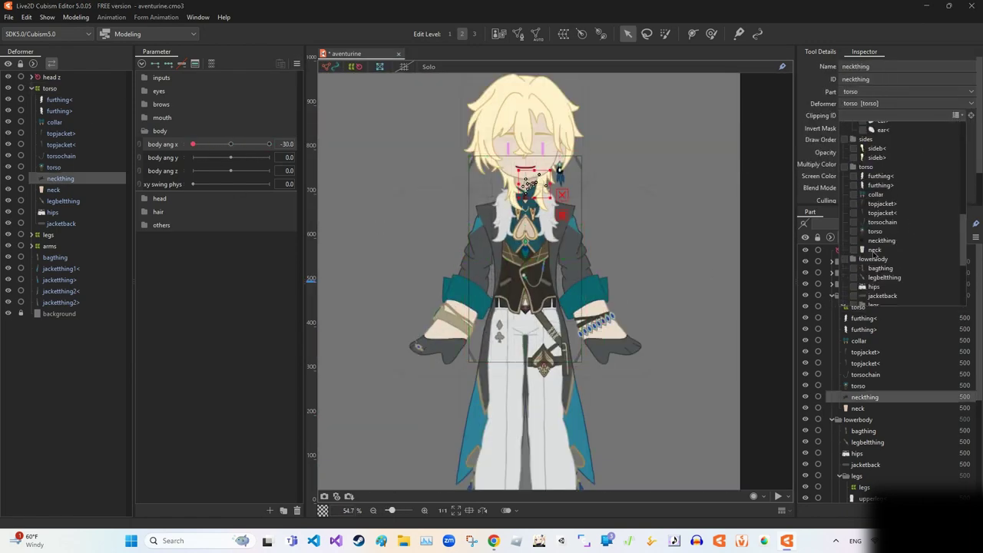
{"action": "key", "text": "Escape"}
Step: Group the fronthair, face and sides part folders into a new folder named head and hide it
{"action": "scroll", "coordinate": [562, 298], "scroll_direction": "up", "scroll_amount": 3}
{"action": "left_click", "coordinate": [855, 262]}
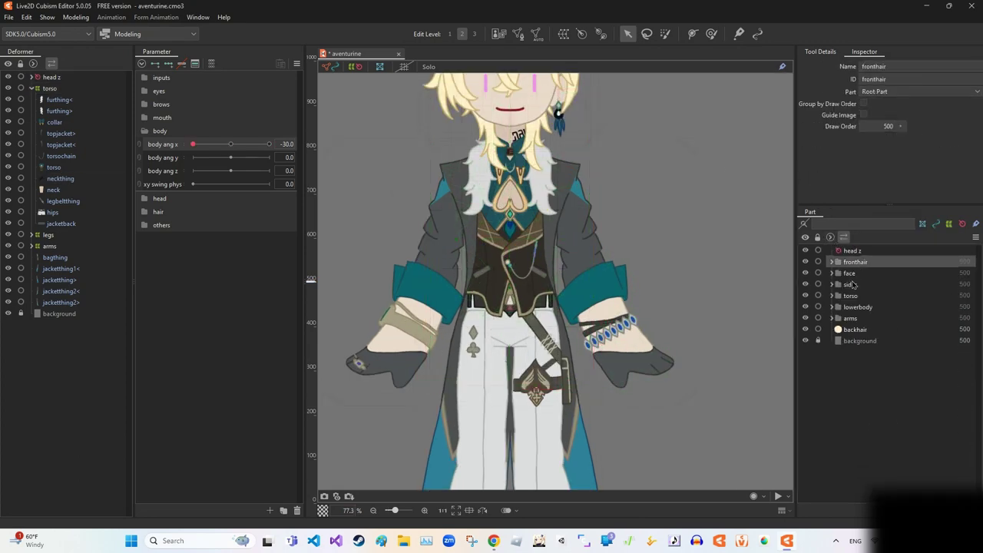
{"action": "key", "text": "ctrl+g"}
{"action": "type", "text": "head"}
{"action": "key", "text": "Return"}
{"action": "scroll", "coordinate": [486, 139], "scroll_direction": "down", "scroll_amount": 3}
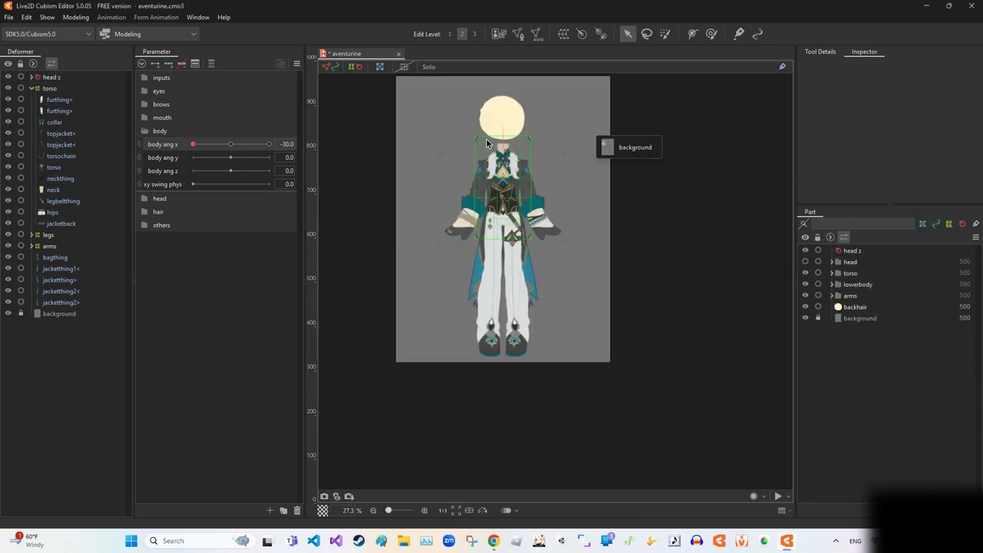
Step: Hide the arms so that the torso warp deformer can be edited unobstructed, leaving the lowerbody folder collapsed
{"action": "scroll", "coordinate": [486, 138], "scroll_direction": "up", "scroll_amount": 5}
{"action": "left_click", "coordinate": [49, 88]}
{"action": "scroll", "coordinate": [670, 338], "scroll_direction": "down", "scroll_amount": 2}
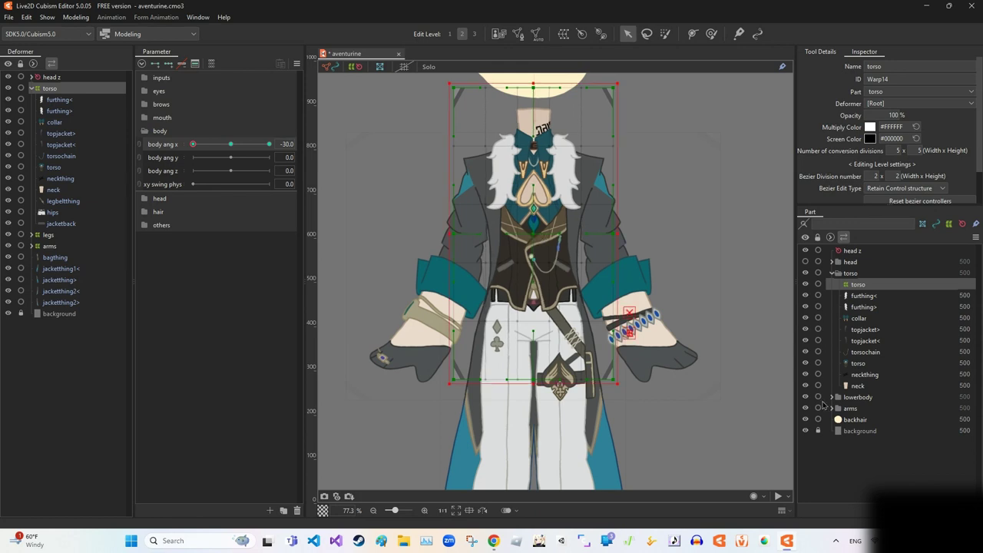
{"action": "scroll", "coordinate": [670, 339], "scroll_direction": "down", "scroll_amount": 2}
{"action": "scroll", "coordinate": [670, 339], "scroll_direction": "down", "scroll_amount": 1}
{"action": "left_click", "coordinate": [805, 396]}
{"action": "left_click", "coordinate": [858, 397]}
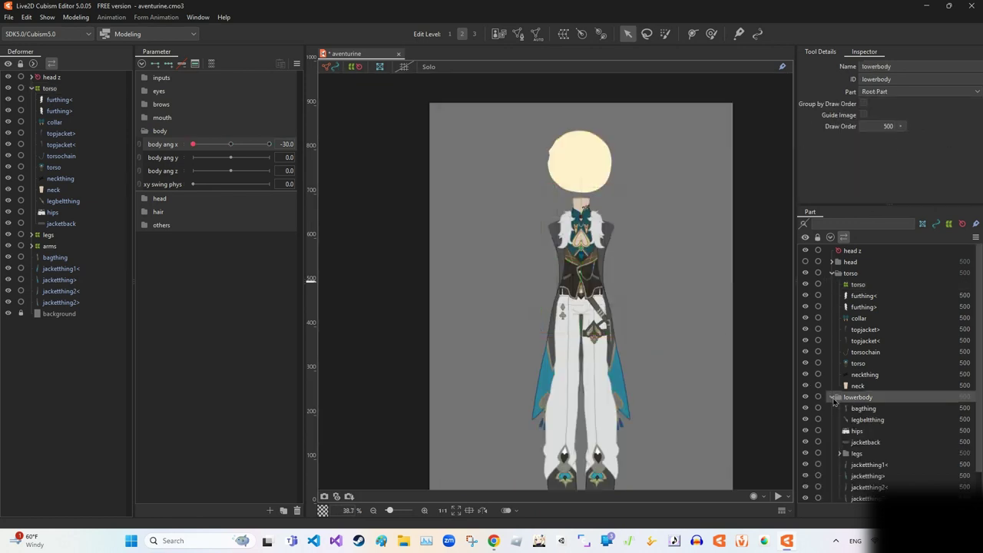
{"action": "left_click", "coordinate": [835, 397]}
Step: Even out the torso warp deformer's grid at body ang x -30 and shift its centre column slightly toward the viewer's left
{"action": "scroll", "coordinate": [656, 285], "scroll_direction": "up", "scroll_amount": 2}
{"action": "left_click", "coordinate": [504, 397]}
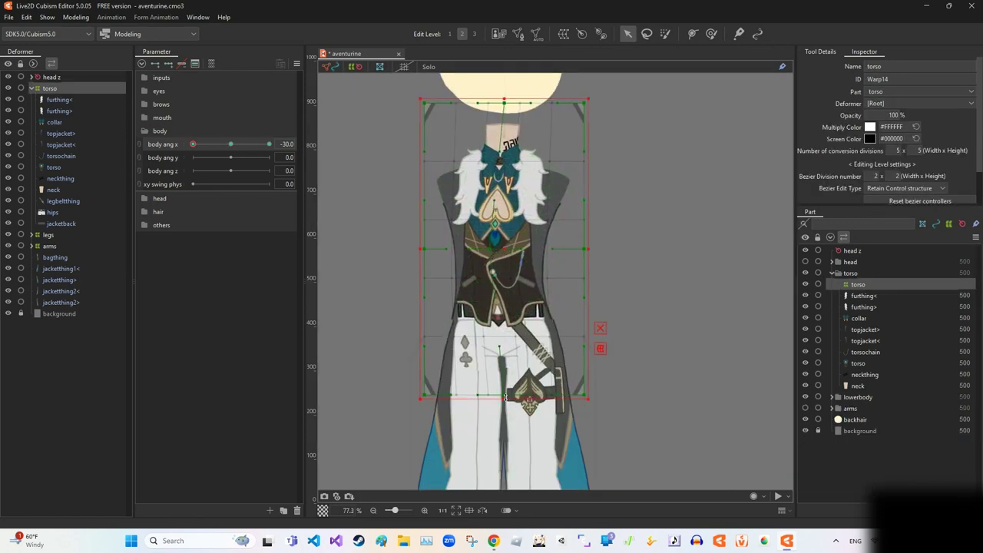
{"action": "left_click_drag", "start_coordinate": [358, 86], "coordinate": [495, 388]}
{"action": "left_click", "coordinate": [511, 249]}
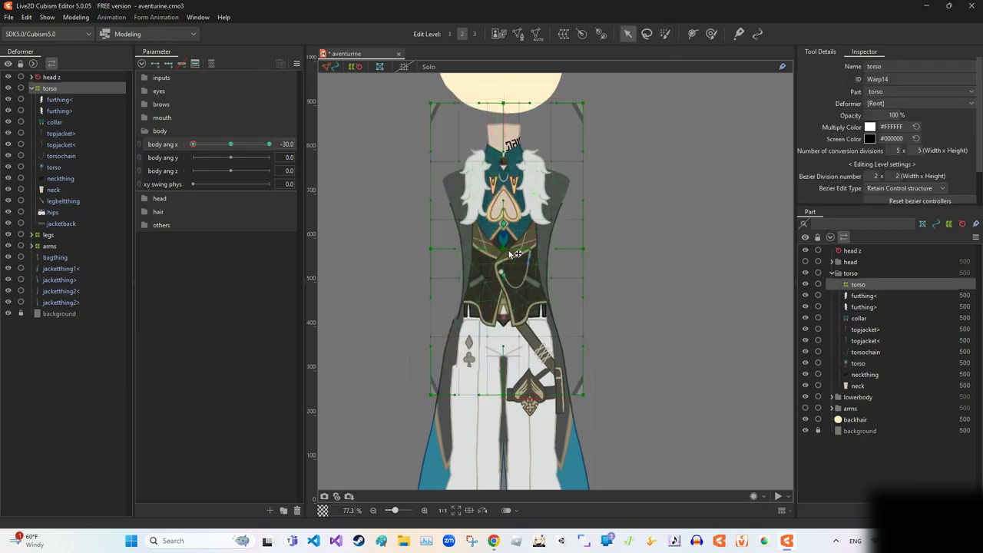
{"action": "left_click", "coordinate": [500, 109]}
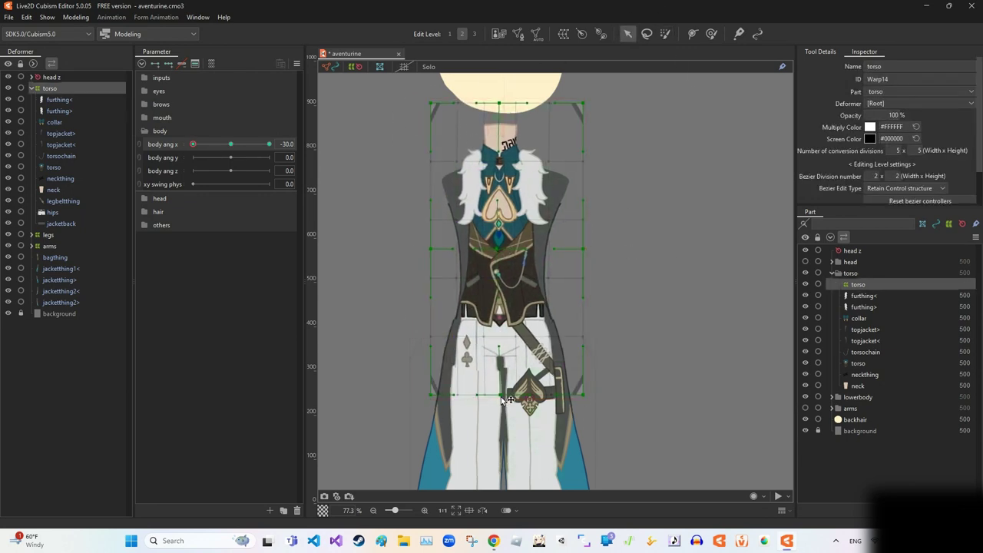
{"action": "key", "text": "v"}
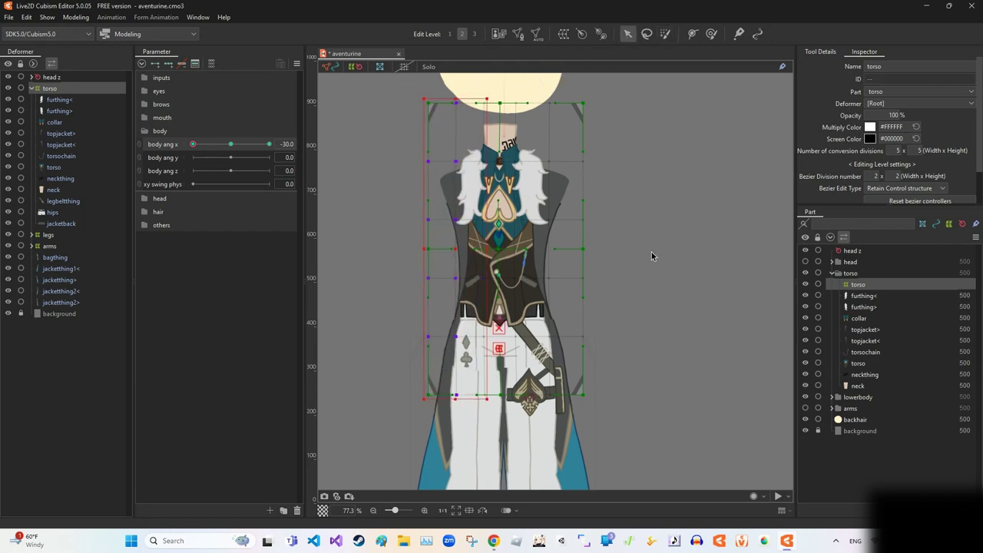
{"action": "left_click", "coordinate": [652, 252]}
{"action": "key", "text": "ctrl+z"}
{"action": "left_click", "coordinate": [644, 242]}
{"action": "left_click", "coordinate": [509, 253]}
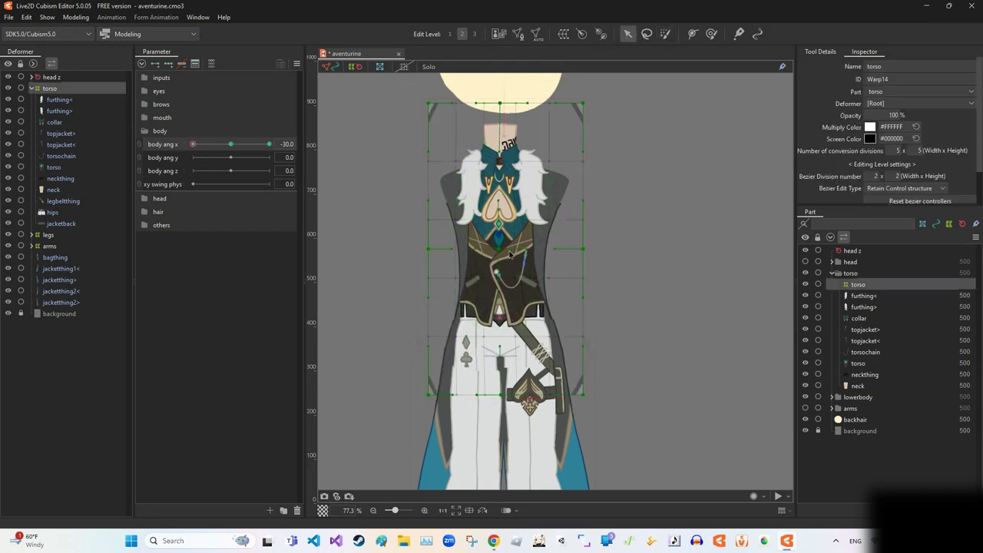
Step: Refine the side of the torso warp deformer at body ang x -30 with the Deform Brush
{"action": "key", "text": "ctrl+a"}
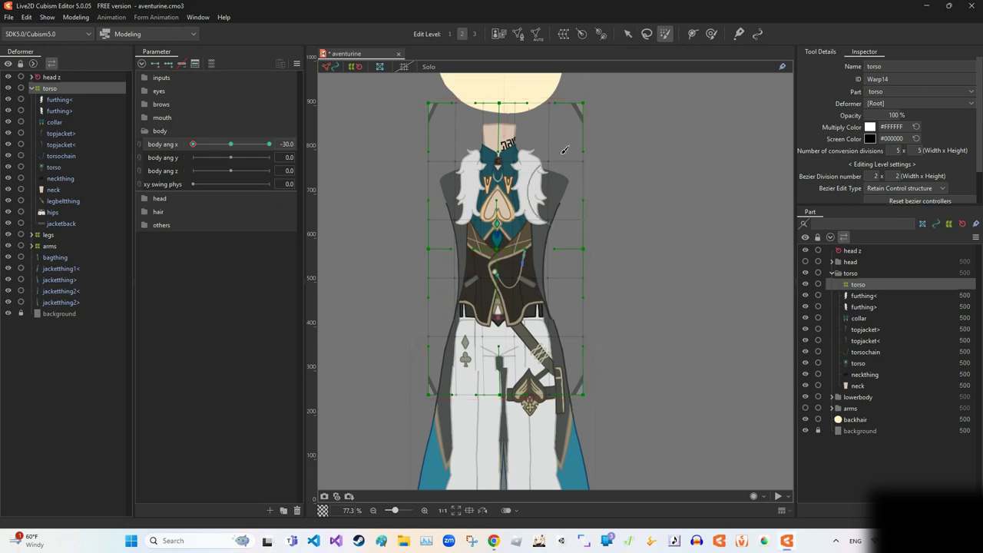
{"action": "left_click_drag", "start_coordinate": [564, 150], "coordinate": [568, 377]}
{"action": "key", "text": "v"}
{"action": "key", "text": "Escape"}
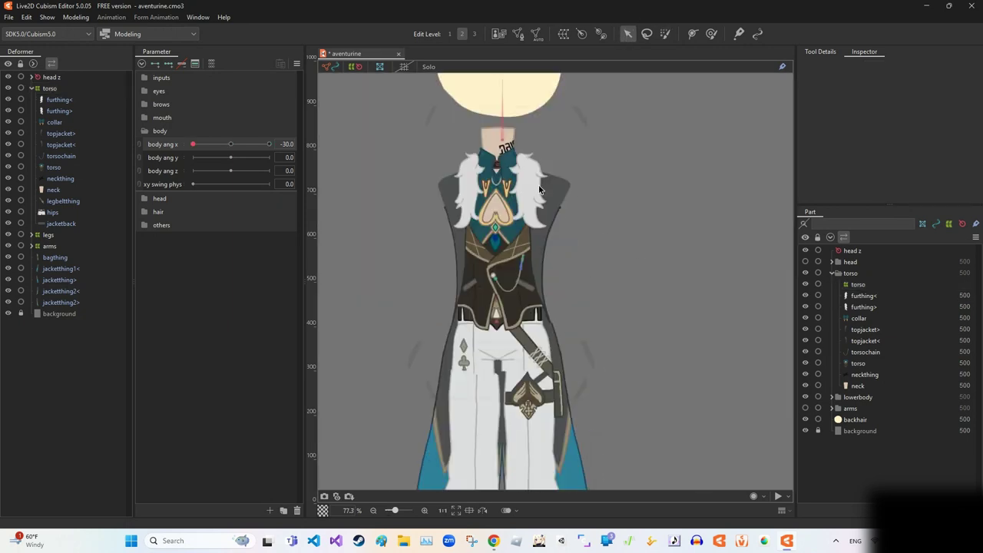
{"action": "key", "text": "ctrl+z"}
Step: Show the arms again and wrap each arm's upper and lower pieces in its own warp deformer, named arm< and >arm
{"action": "left_click", "coordinate": [700, 305]}
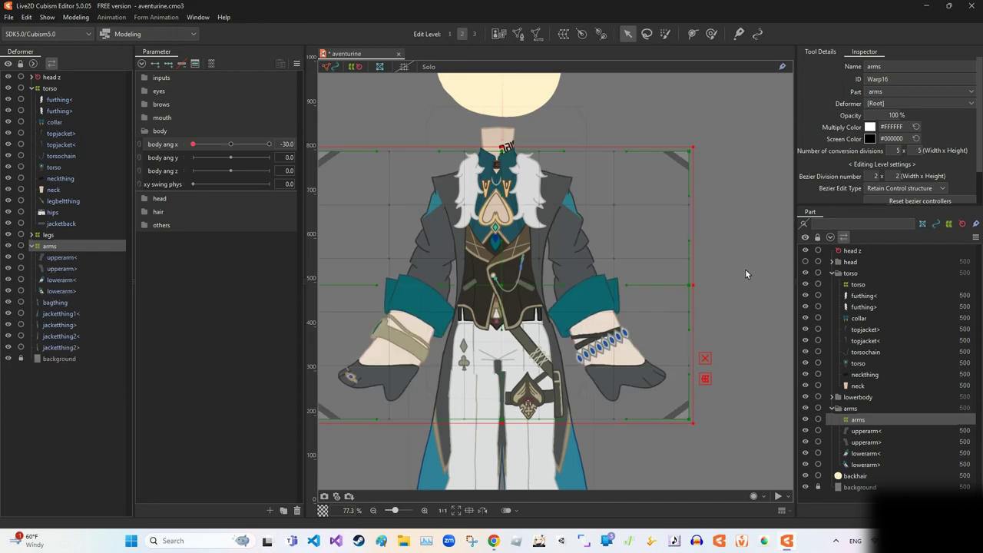
{"action": "left_click", "coordinate": [745, 268]}
{"action": "left_click", "coordinate": [61, 257]}
{"action": "left_click", "coordinate": [62, 279], "text": "ctrl"}
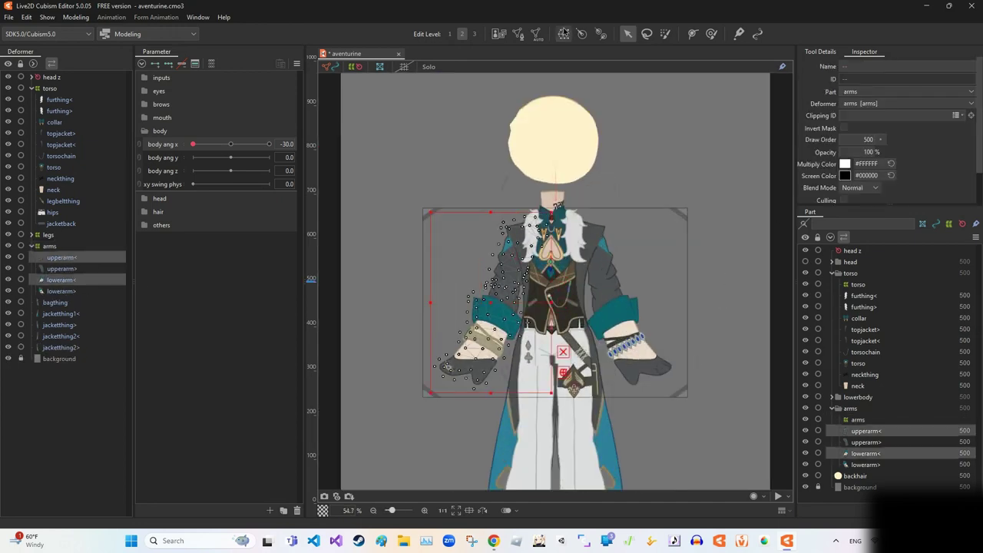
{"action": "left_click", "coordinate": [498, 34]}
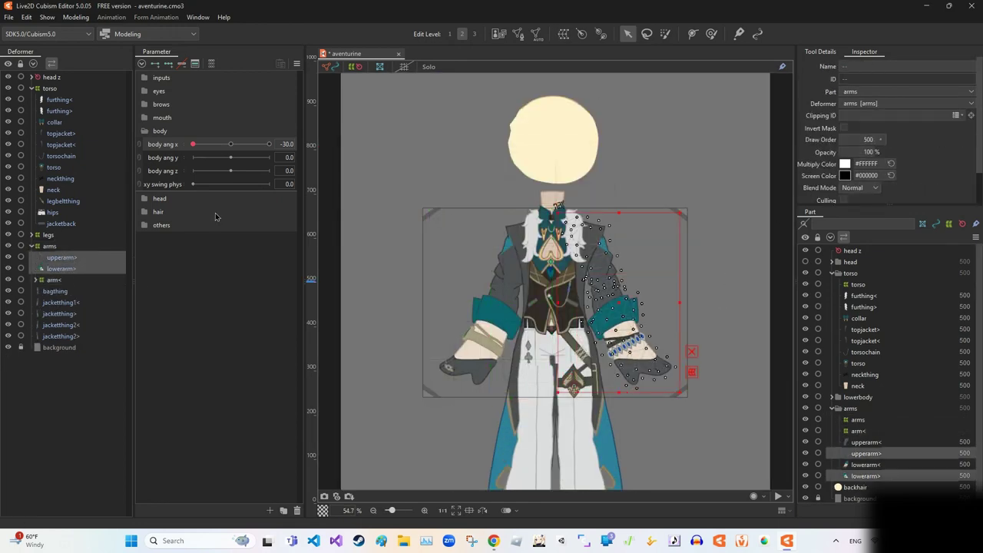
{"action": "left_click", "coordinate": [499, 33]}
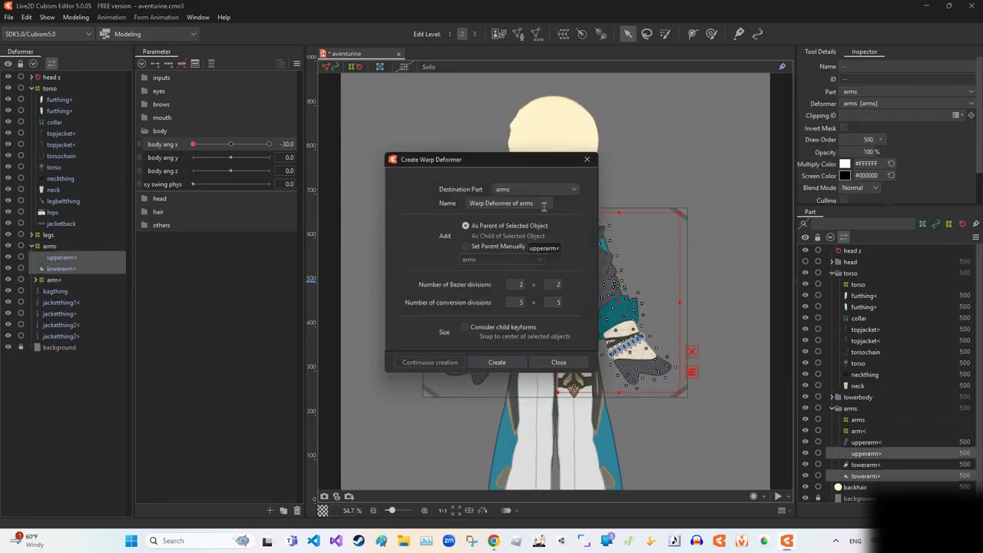
{"action": "left_click", "coordinate": [494, 364]}
Step: Tilt and shift the arm< warp deformer inward toward the torso at body ang x -30
{"action": "scroll", "coordinate": [460, 225], "scroll_direction": "up", "scroll_amount": 3}
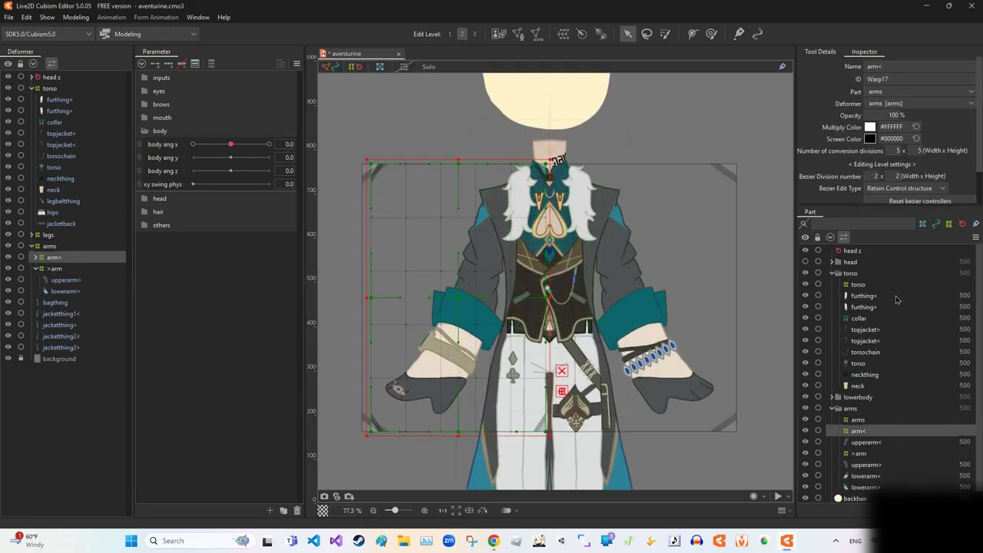
{"action": "left_click_drag", "start_coordinate": [461, 301], "coordinate": [484, 347]}
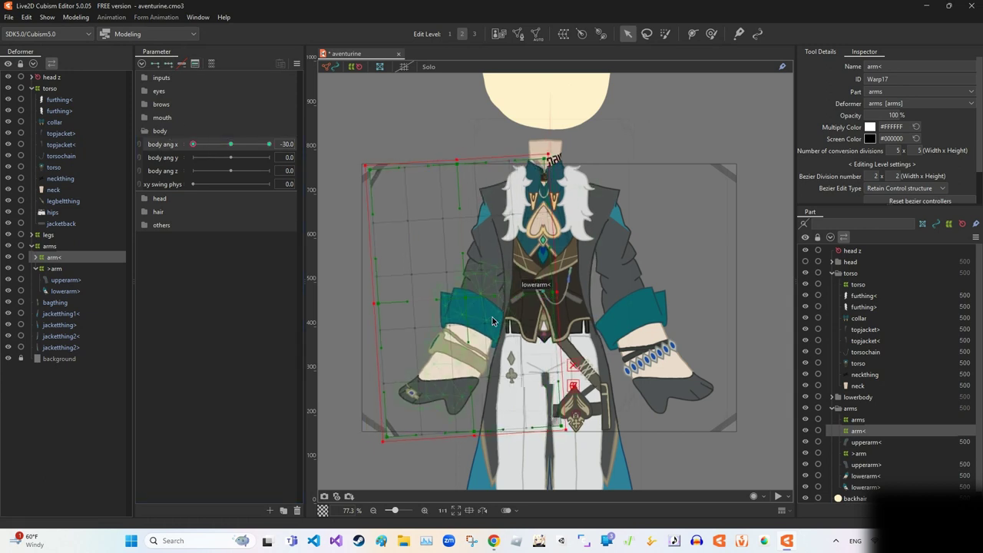
{"action": "scroll", "coordinate": [472, 254], "scroll_direction": "down", "scroll_amount": 3}
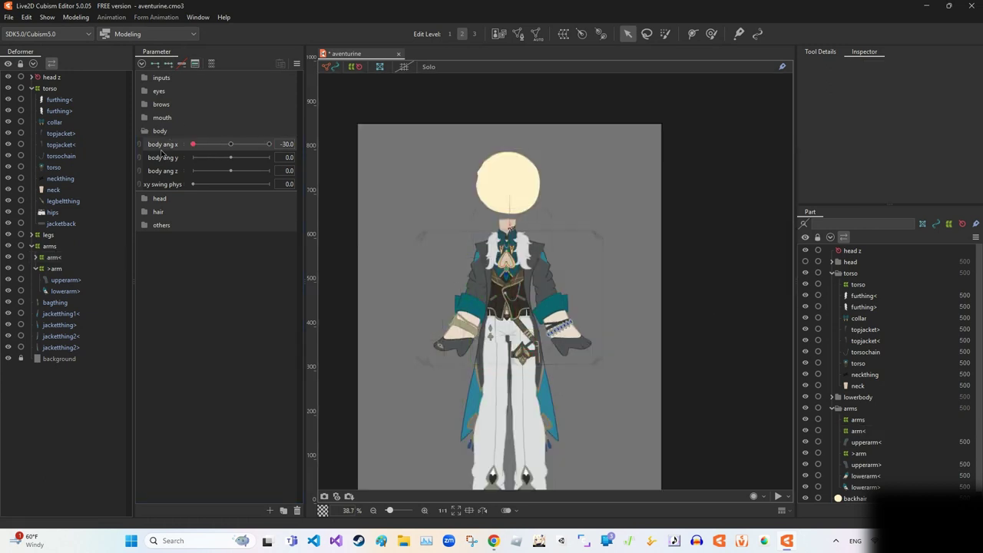
Step: Reshape the >arm and arm< warp deformers to follow the torso at body ang x 30
{"action": "scroll", "coordinate": [537, 234], "scroll_direction": "up", "scroll_amount": 3}
{"action": "left_click", "coordinate": [55, 268]}
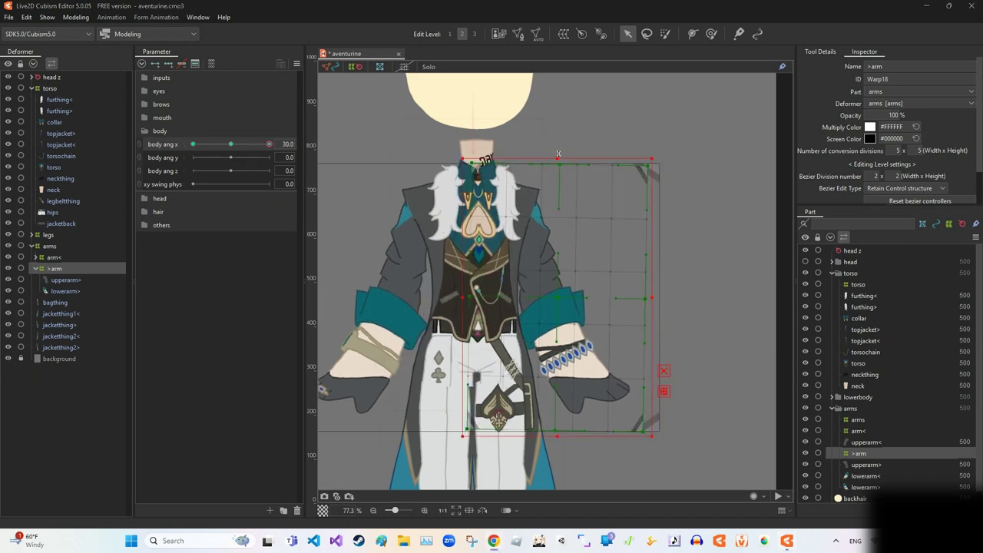
{"action": "left_click", "coordinate": [376, 265]}
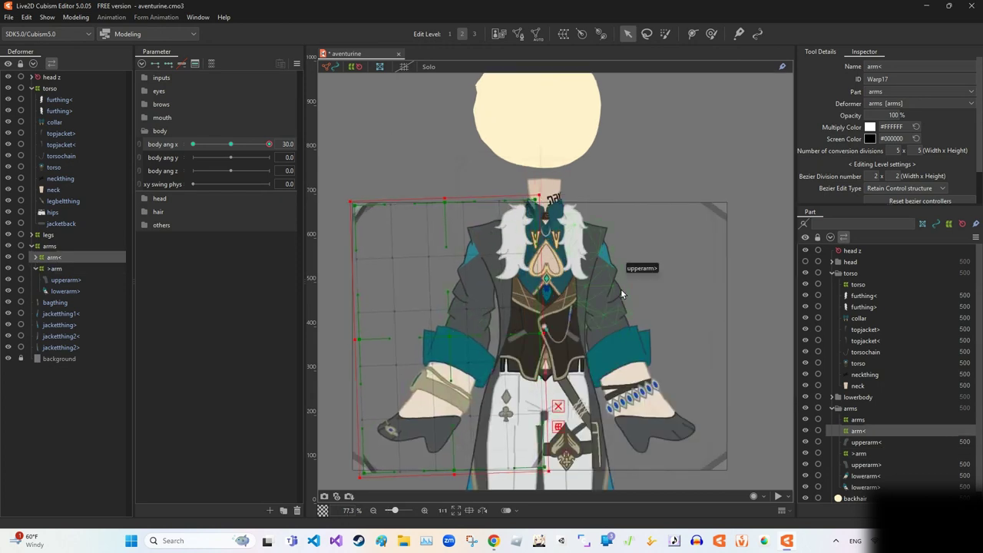
Step: Hide the legs folder while keeping the other lowerbody parts visible
{"action": "scroll", "coordinate": [434, 264], "scroll_direction": "down", "scroll_amount": 3}
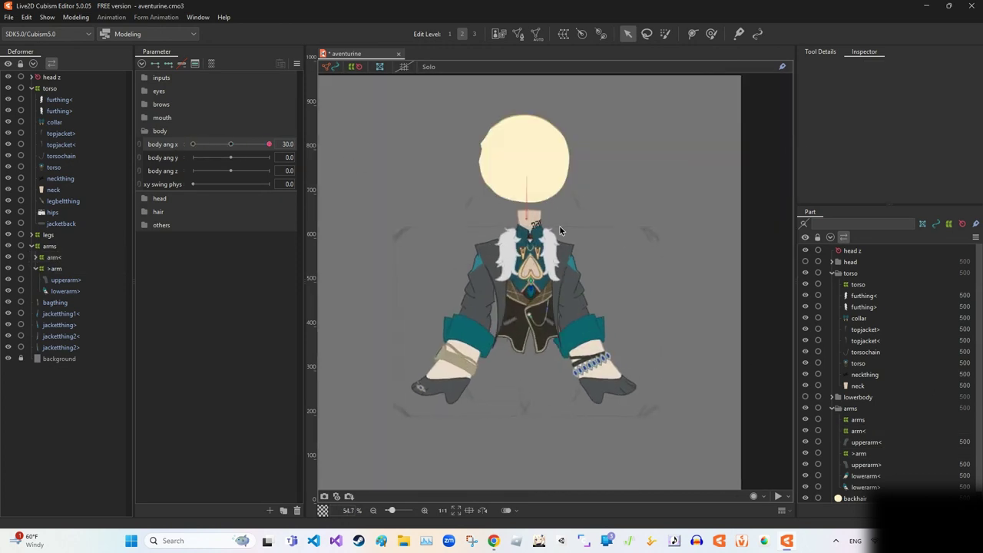
{"action": "left_click", "coordinate": [537, 364]}
{"action": "left_click", "coordinate": [757, 369]}
{"action": "scroll", "coordinate": [713, 372], "scroll_direction": "down", "scroll_amount": 2}
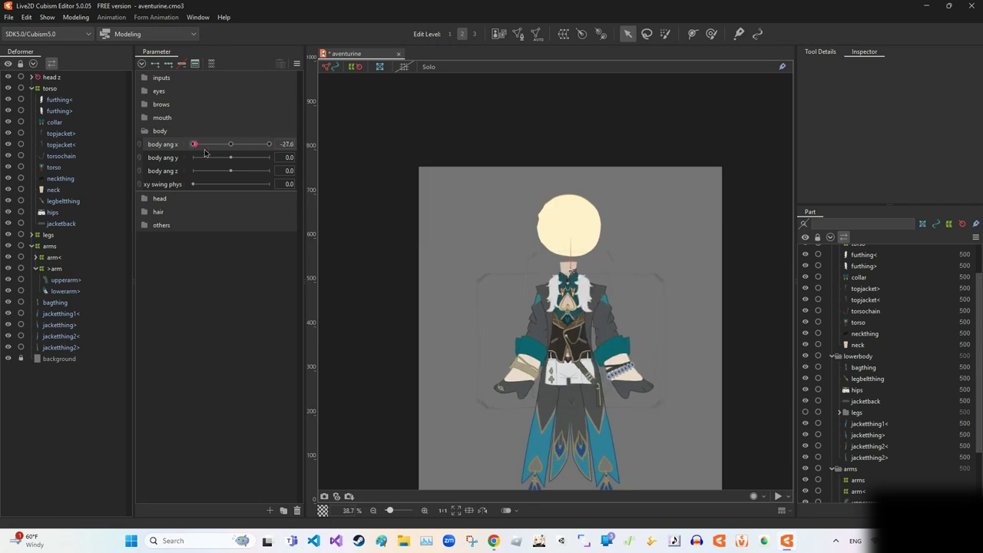
Step: Adjust the arm< and >arm warp deformers at the neutral body ang x value of 0
{"action": "scroll", "coordinate": [510, 346], "scroll_direction": "up", "scroll_amount": 1}
{"action": "left_click", "coordinate": [526, 330]}
{"action": "scroll", "coordinate": [526, 331], "scroll_direction": "up", "scroll_amount": 1}
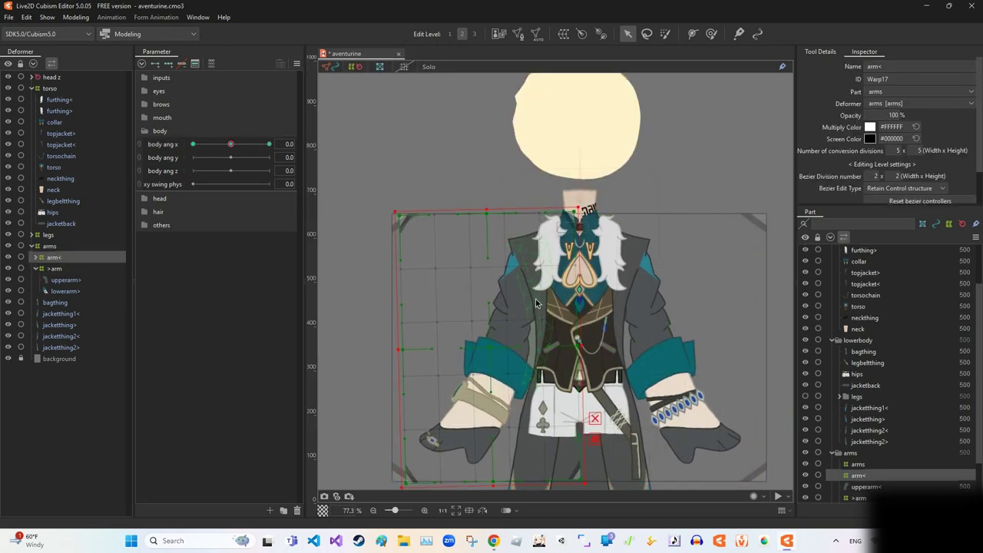
{"action": "left_click", "coordinate": [611, 346]}
{"action": "left_click", "coordinate": [672, 314]}
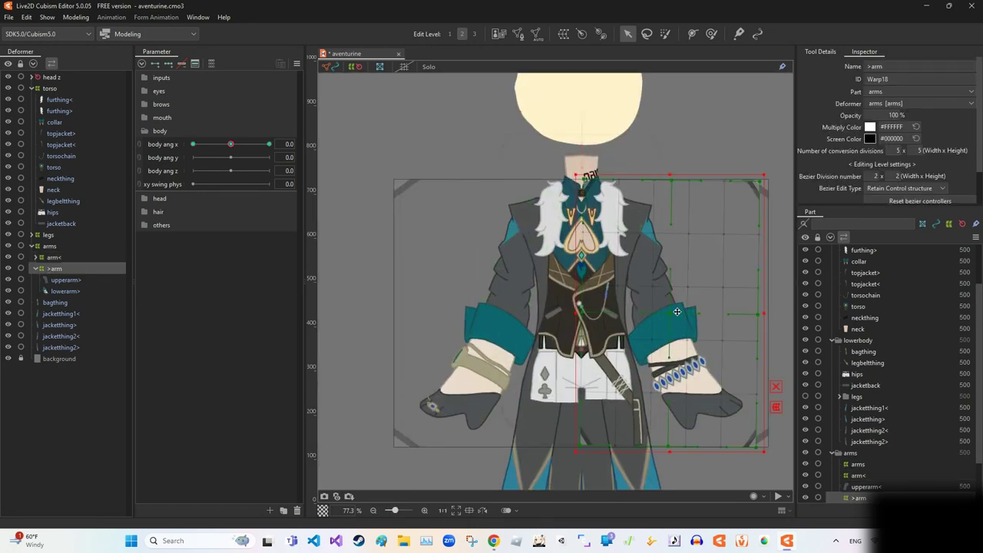
Step: Fine-tune the >arm warp deformer at body ang x 0 and check the whole body at -30
{"action": "scroll", "coordinate": [672, 315], "scroll_direction": "down", "scroll_amount": 2}
{"action": "left_click", "coordinate": [672, 314]}
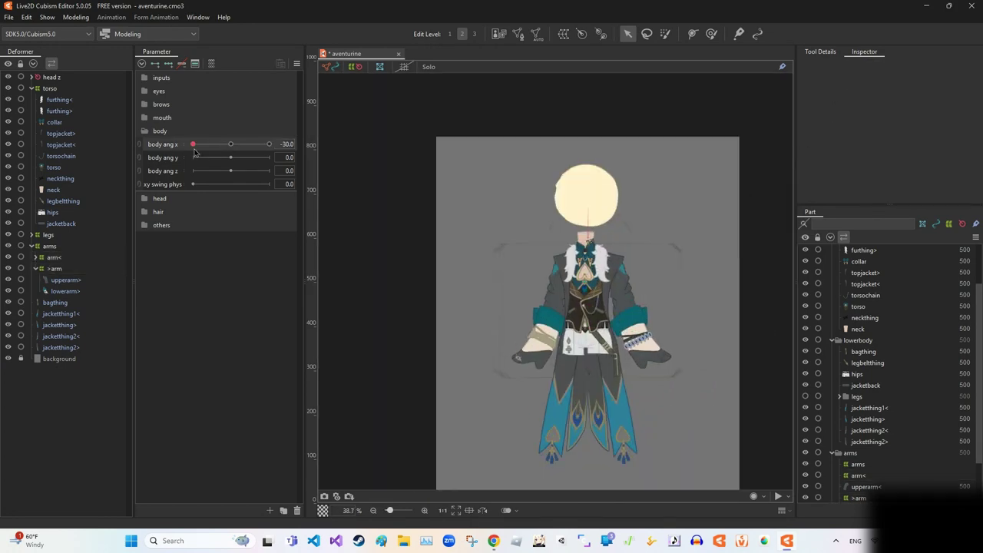
{"action": "scroll", "coordinate": [491, 307], "scroll_direction": "up", "scroll_amount": 4}
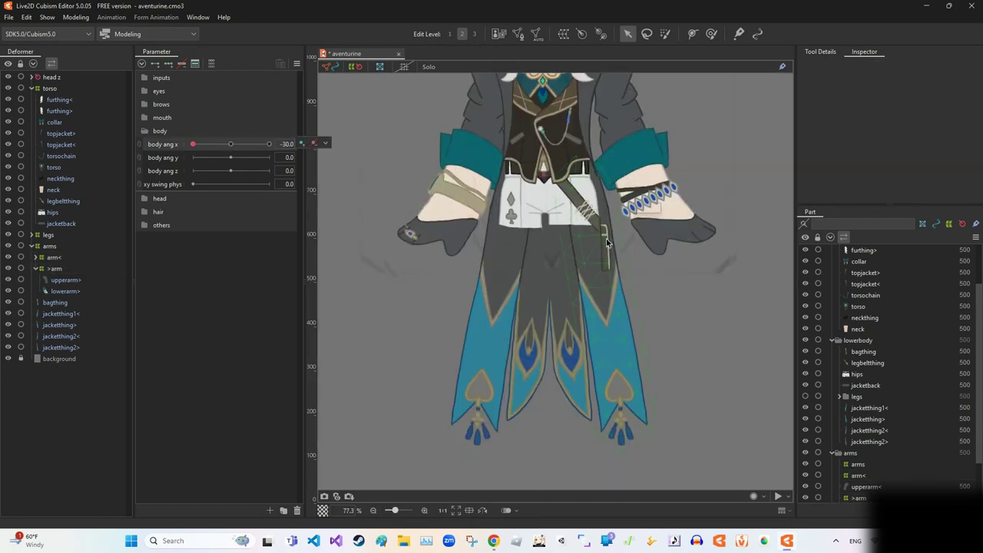
Step: Create a parent warp deformer named backjacket in the lowerbody part for the four jacketthing meshes
{"action": "left_click", "coordinate": [61, 313]}
{"action": "left_click", "coordinate": [62, 347], "text": "shift"}
{"action": "left_click", "coordinate": [563, 33]}
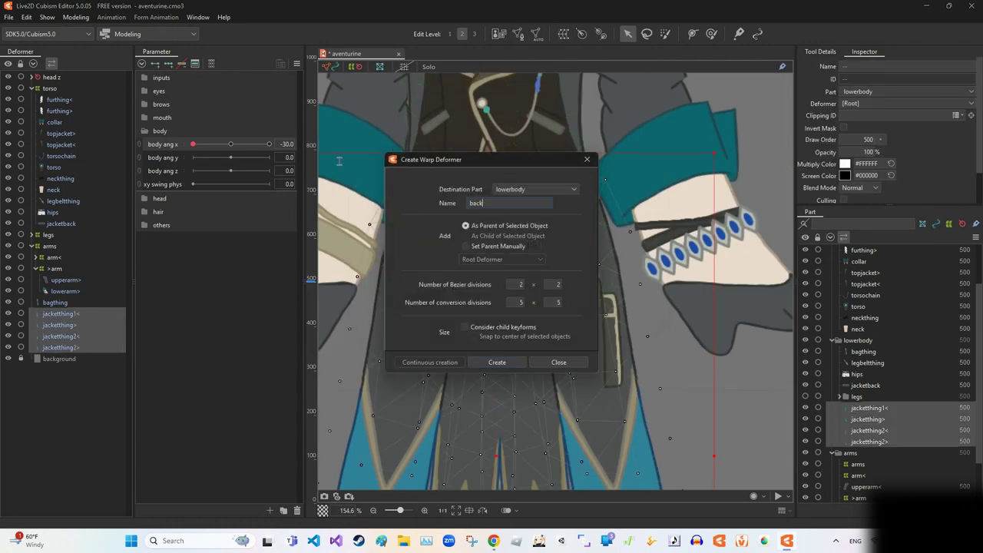
{"action": "left_click", "coordinate": [497, 362]}
Step: Add body ang x keyforms to the backjacket warp deformer and shape it at -30 to follow the torso
{"action": "scroll", "coordinate": [621, 368], "scroll_direction": "down", "scroll_amount": 2}
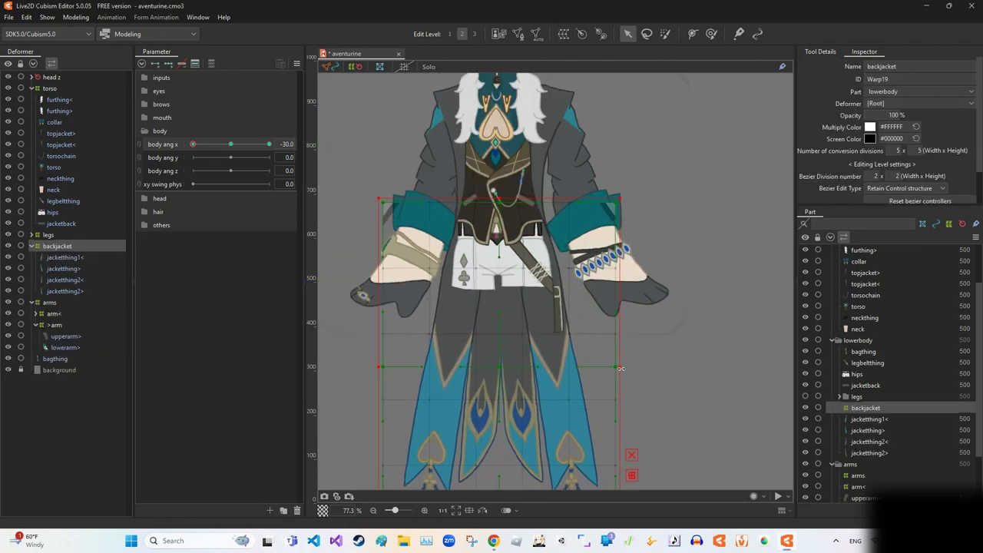
{"action": "scroll", "coordinate": [527, 157], "scroll_direction": "down", "scroll_amount": 2}
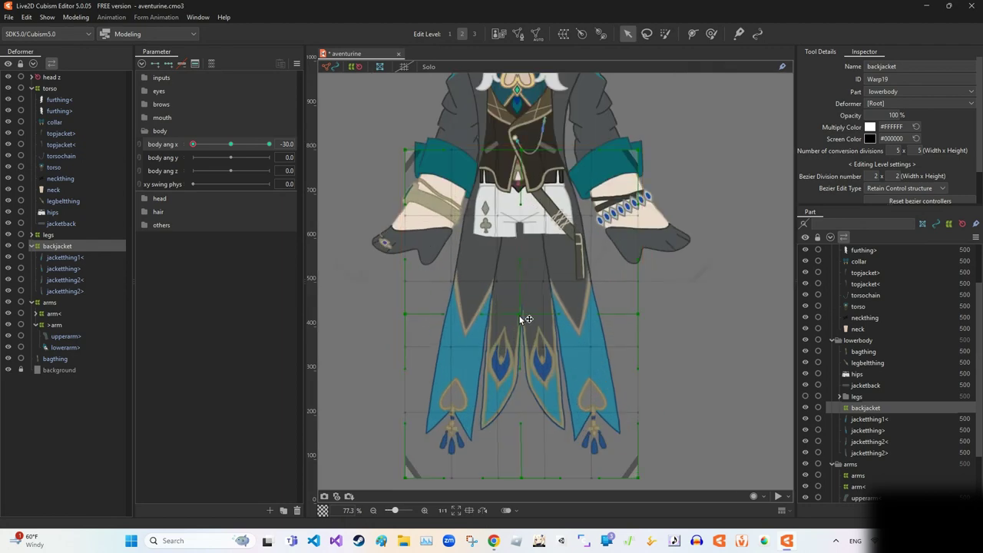
{"action": "left_click", "coordinate": [526, 157]}
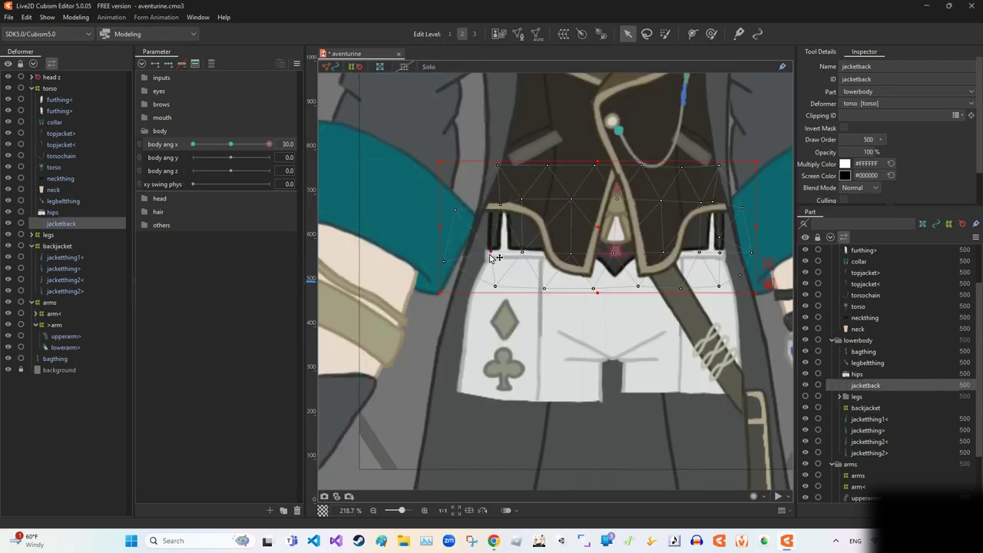
Step: Adjust the jacketback mesh around the waist at body ang x 30 and preview the body ang x movement
{"action": "scroll", "coordinate": [492, 258], "scroll_direction": "down", "scroll_amount": 3}
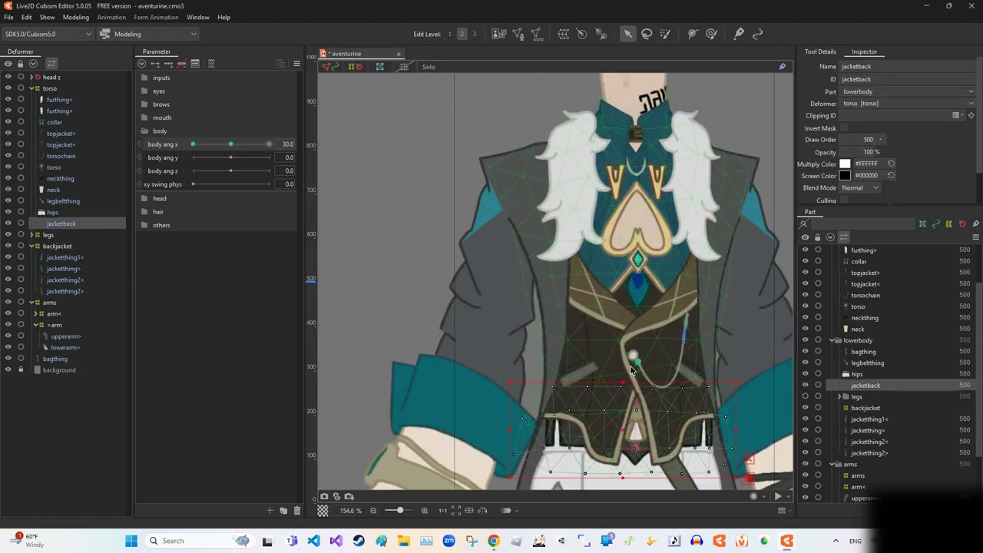
{"action": "scroll", "coordinate": [632, 370], "scroll_direction": "up", "scroll_amount": 2}
{"action": "scroll", "coordinate": [633, 431], "scroll_direction": "down", "scroll_amount": 5}
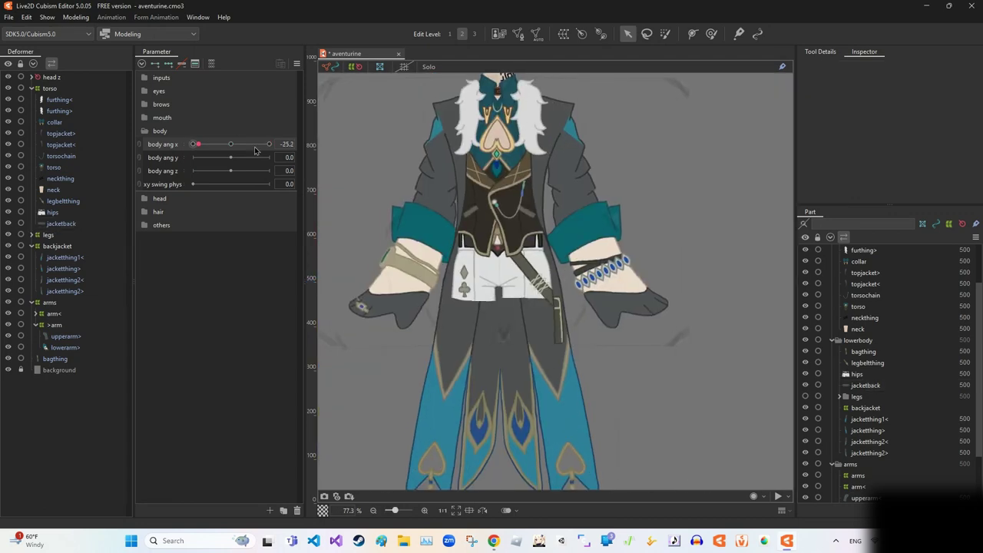
{"action": "scroll", "coordinate": [507, 185], "scroll_direction": "down", "scroll_amount": 3}
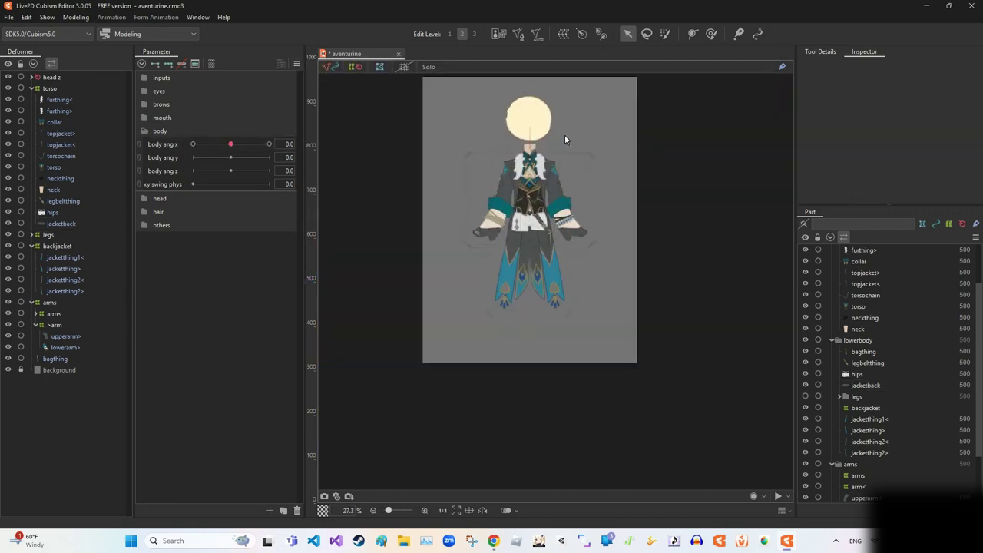
{"action": "scroll", "coordinate": [565, 134], "scroll_direction": "up", "scroll_amount": 3}
Step: Add three body ang y keyforms to the torso warp deformer and reshape it at -30
{"action": "left_click", "coordinate": [49, 88]}
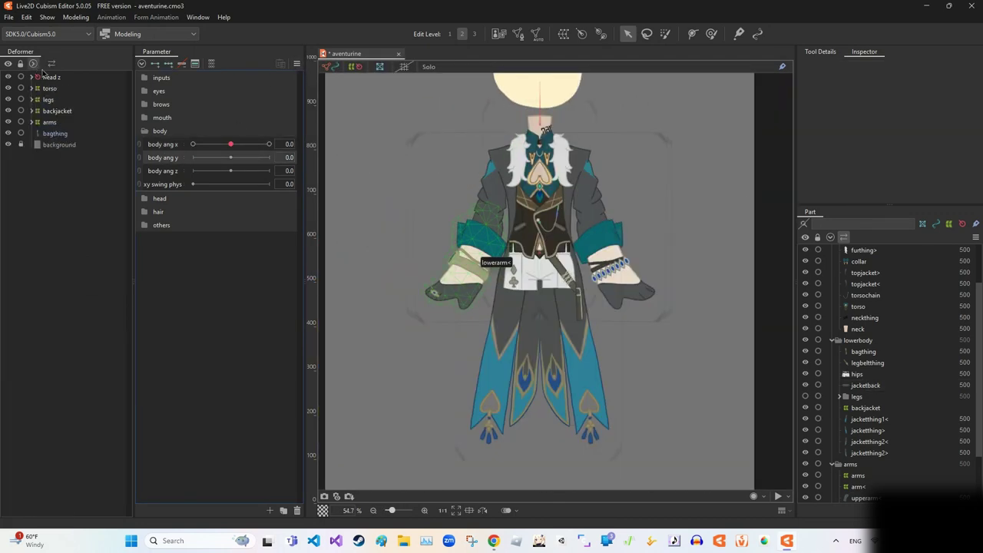
{"action": "scroll", "coordinate": [461, 150], "scroll_direction": "up", "scroll_amount": 2}
{"action": "scroll", "coordinate": [535, 100], "scroll_direction": "down", "scroll_amount": 2}
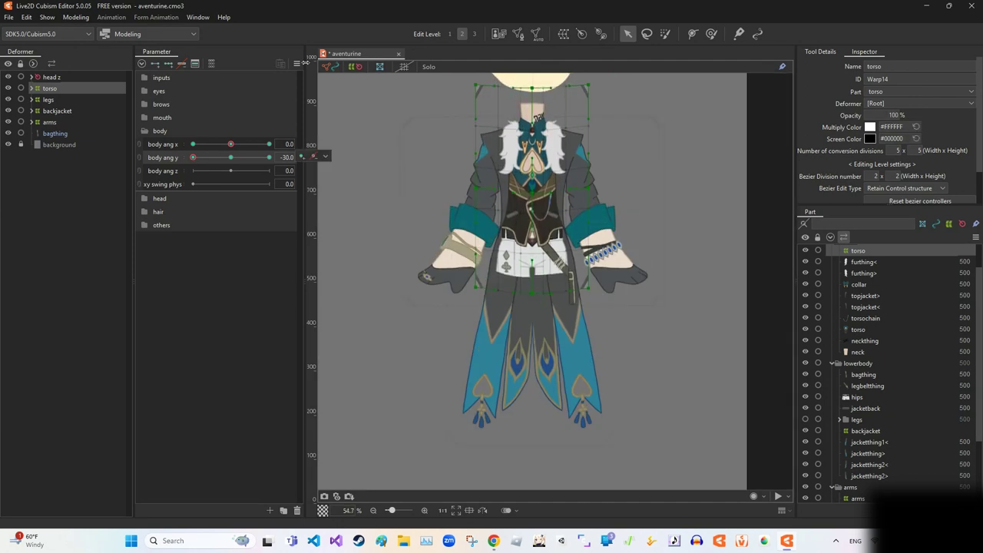
Step: Move arm< and >arm out of the arms deformer, remove arms, and tilt arm< outward at body ang y -30
{"action": "left_click", "coordinate": [49, 122]}
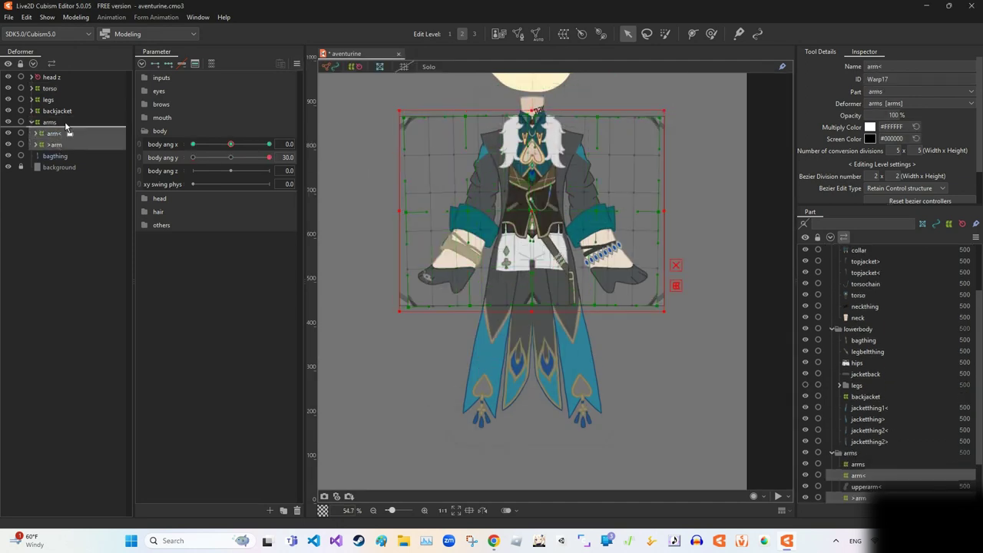
{"action": "left_click", "coordinate": [193, 157]}
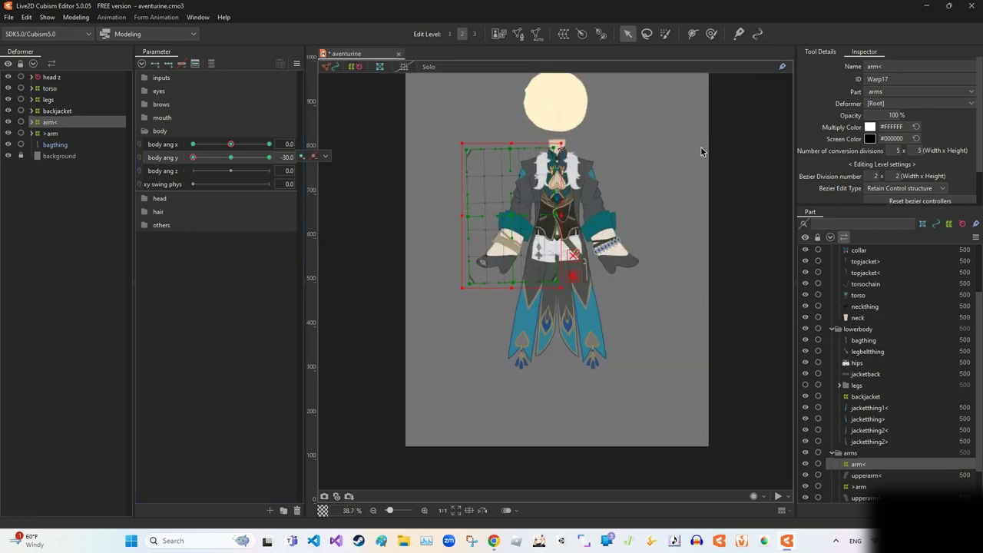
{"action": "scroll", "coordinate": [542, 131], "scroll_direction": "up", "scroll_amount": 3}
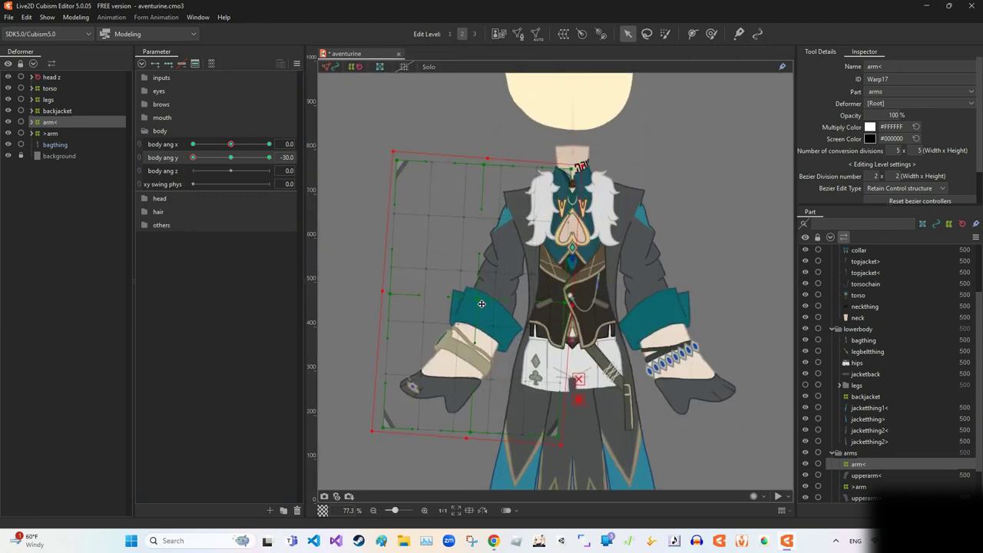
{"action": "left_click_drag", "start_coordinate": [193, 157], "coordinate": [220, 158]}
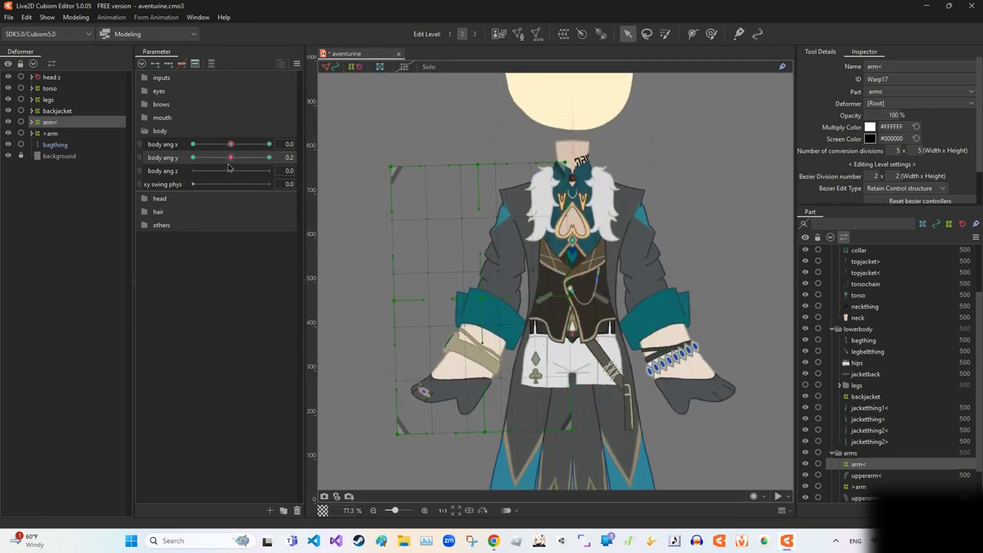
Step: Tilt the >arm warp deformer outward at body ang y -30 to mirror the opposite arm
{"action": "left_click", "coordinate": [192, 157]}
{"action": "left_click", "coordinate": [50, 133]}
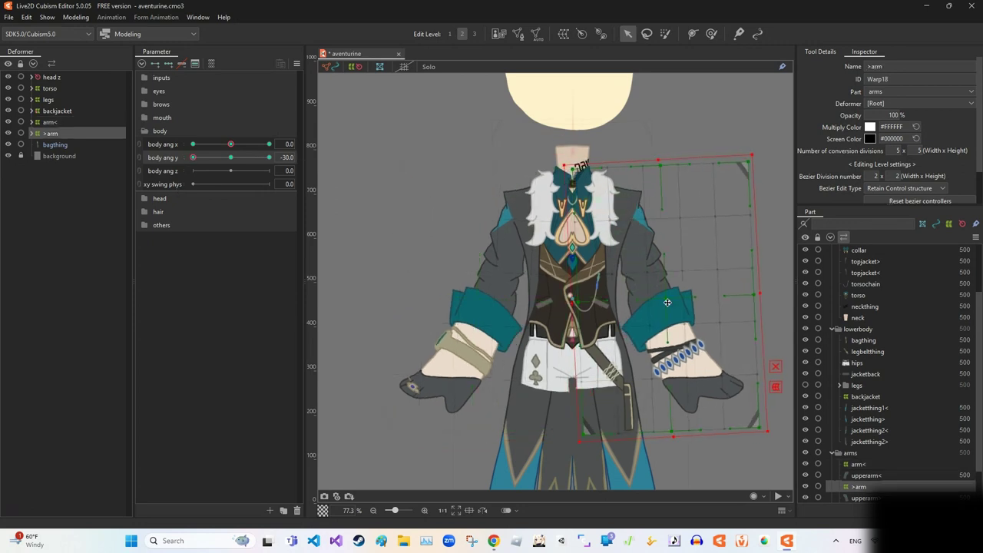
{"action": "scroll", "coordinate": [668, 299], "scroll_direction": "down", "scroll_amount": 3}
Step: Tilt the >arm warp deformer inward toward the body at body ang y 30
{"action": "left_click", "coordinate": [269, 157]}
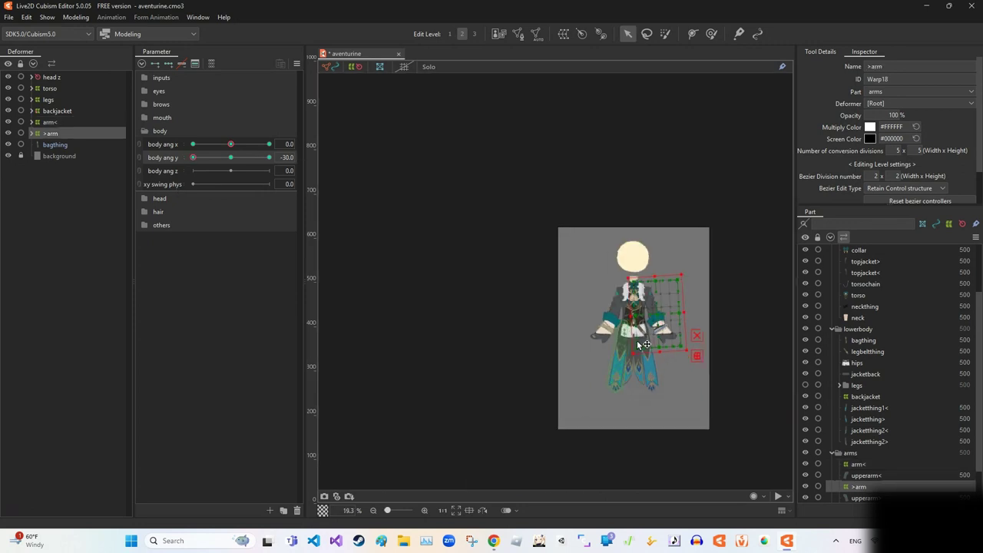
{"action": "scroll", "coordinate": [318, 167], "scroll_direction": "up", "scroll_amount": 2}
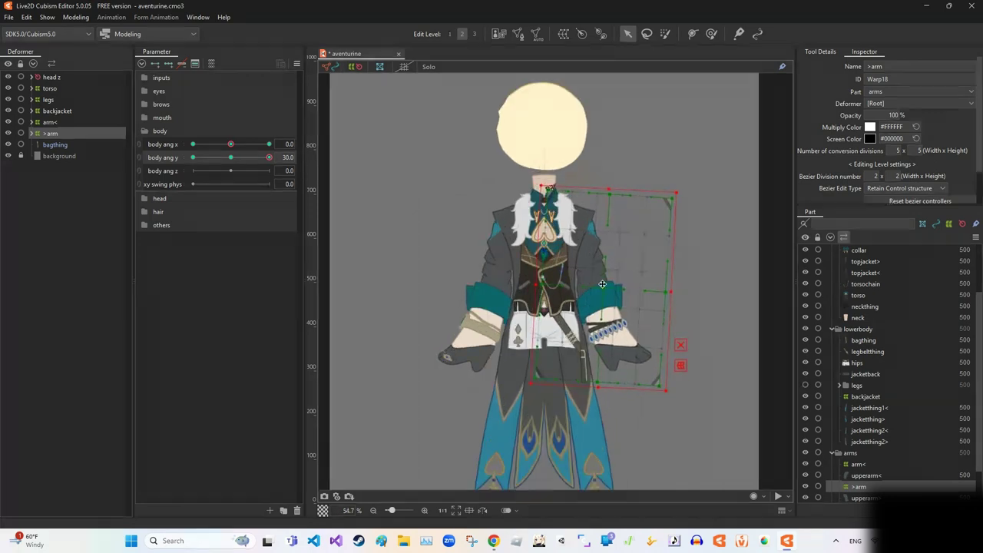
{"action": "left_click", "coordinate": [602, 284]}
Step: Add body ang y keyforms to the backjacket warp deformer and adjust it at -30 and 30
{"action": "left_click", "coordinate": [57, 110]}
{"action": "left_click", "coordinate": [193, 156]}
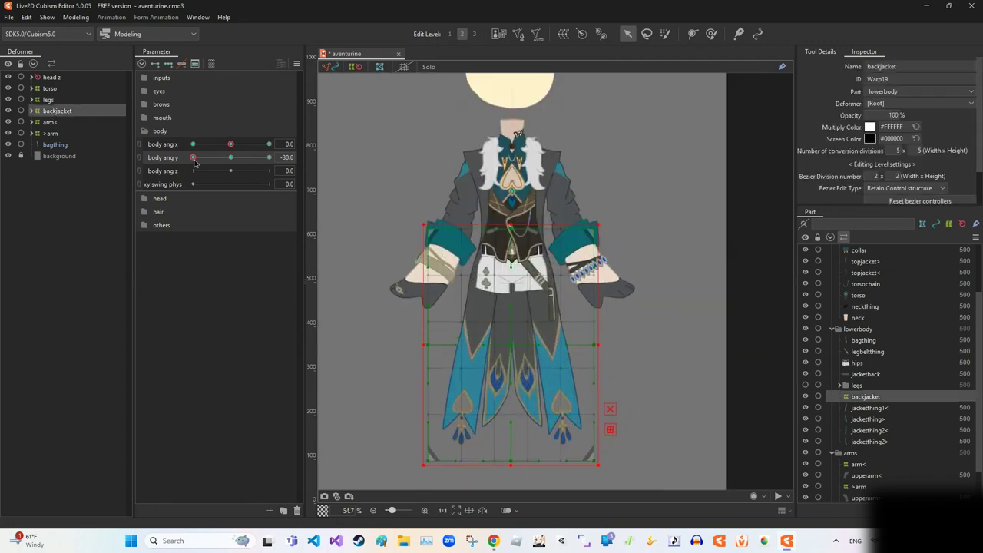
{"action": "left_click_drag", "start_coordinate": [192, 157], "coordinate": [269, 157]}
{"action": "left_click", "coordinate": [192, 157]}
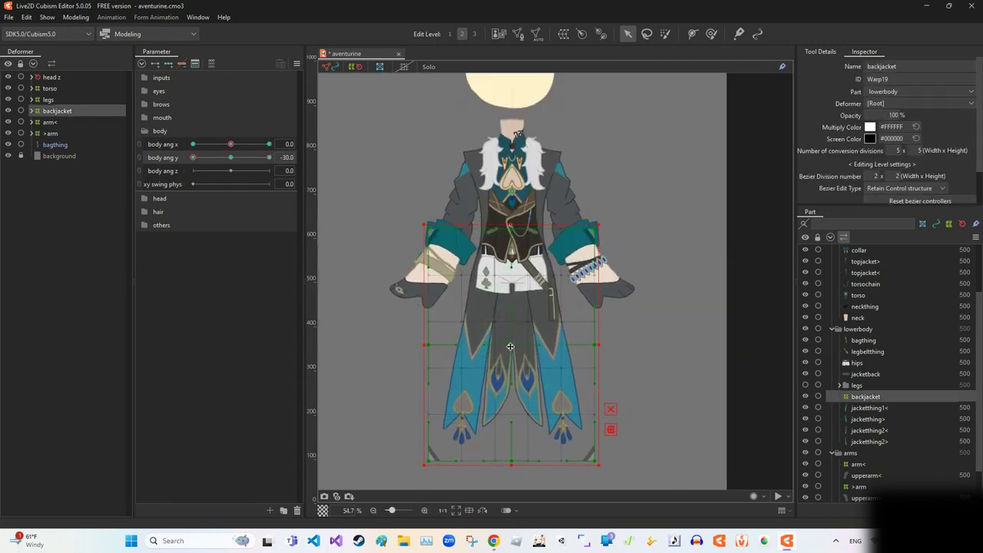
Step: Refine the torso warp deformer's shape at body ang y -30
{"action": "left_click", "coordinate": [49, 88]}
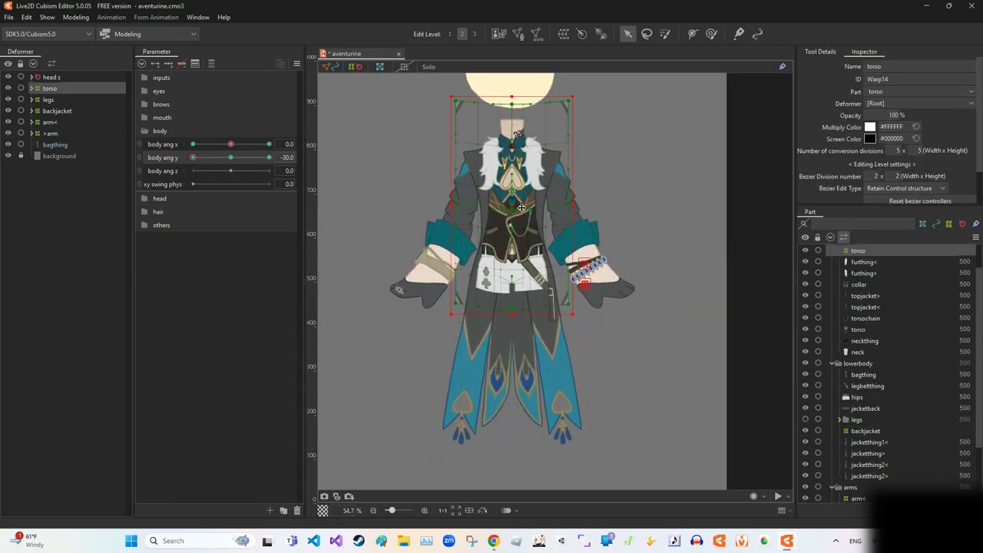
{"action": "scroll", "coordinate": [510, 355], "scroll_direction": "up", "scroll_amount": 2}
{"action": "scroll", "coordinate": [510, 355], "scroll_direction": "down", "scroll_amount": 3}
{"action": "scroll", "coordinate": [522, 355], "scroll_direction": "up", "scroll_amount": 3}
{"action": "scroll", "coordinate": [547, 355], "scroll_direction": "down", "scroll_amount": 2}
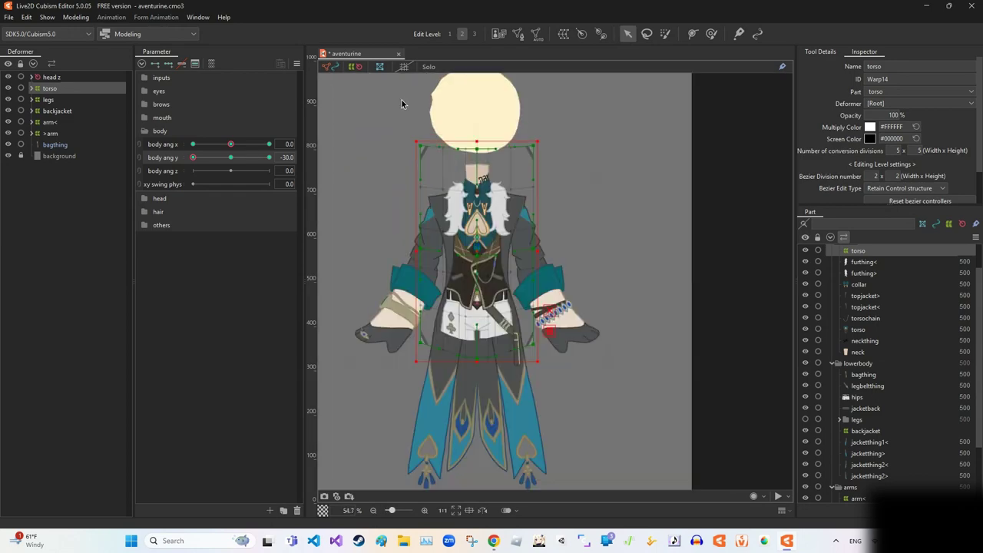
Step: Adjust the backjacket warp deformer to match the torso at body ang y -30
{"action": "scroll", "coordinate": [547, 354], "scroll_direction": "up", "scroll_amount": 3}
{"action": "left_click", "coordinate": [424, 324]}
{"action": "scroll", "coordinate": [424, 324], "scroll_direction": "down", "scroll_amount": 5}
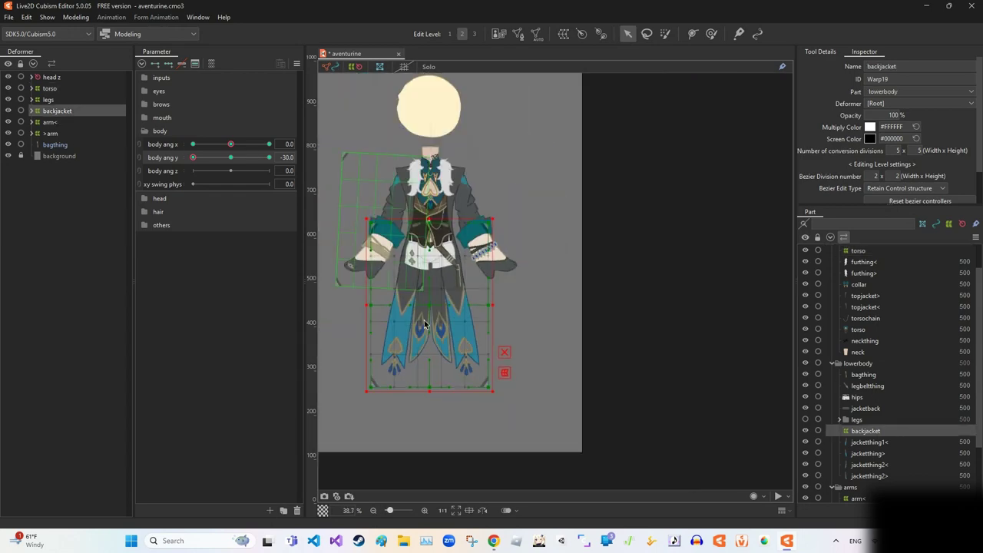
{"action": "scroll", "coordinate": [609, 340], "scroll_direction": "up", "scroll_amount": 2}
Step: Set body ang y to 30 and show the head parts again to check them against the body
{"action": "left_click_drag", "start_coordinate": [193, 157], "coordinate": [269, 158]}
{"action": "scroll", "coordinate": [491, 246], "scroll_direction": "down", "scroll_amount": 5}
{"action": "scroll", "coordinate": [553, 192], "scroll_direction": "up", "scroll_amount": 8}
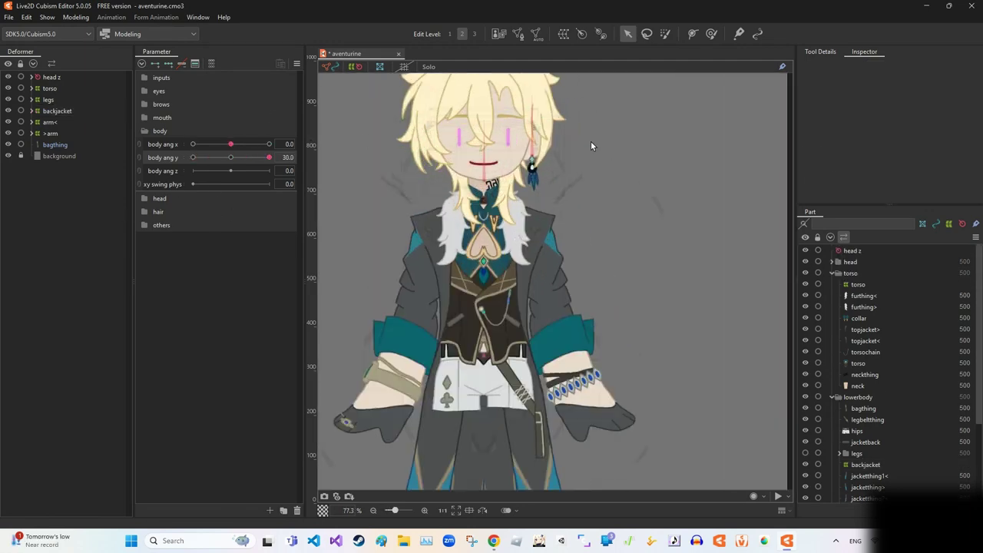
{"action": "scroll", "coordinate": [591, 140], "scroll_direction": "down", "scroll_amount": 6}
{"action": "scroll", "coordinate": [421, 149], "scroll_direction": "up", "scroll_amount": 2}
Step: Add body ang y keyforms to the head z rotation deformer and align it with the neck at -30 and 30
{"action": "left_click", "coordinate": [51, 76]}
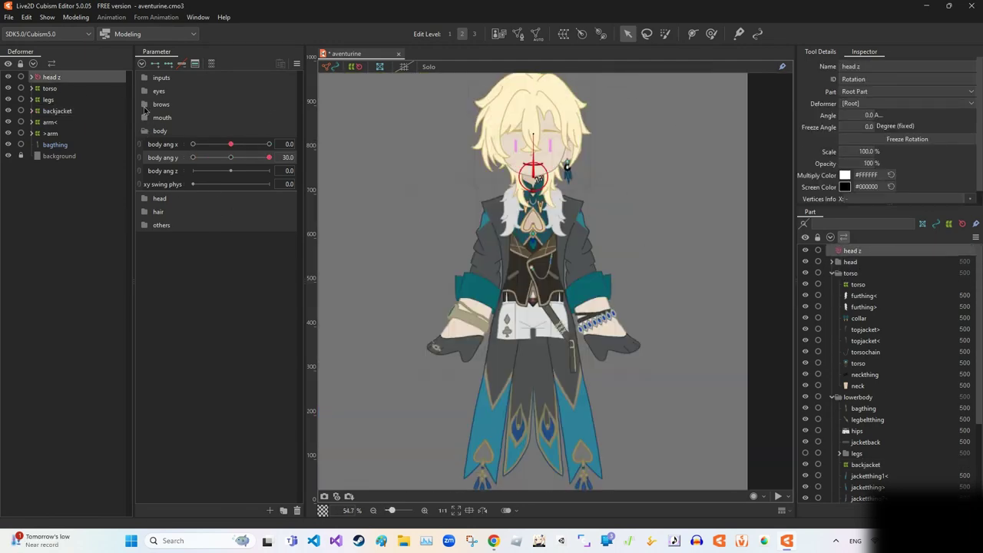
{"action": "left_click", "coordinate": [149, 200]}
{"action": "scroll", "coordinate": [609, 138], "scroll_direction": "up", "scroll_amount": 7}
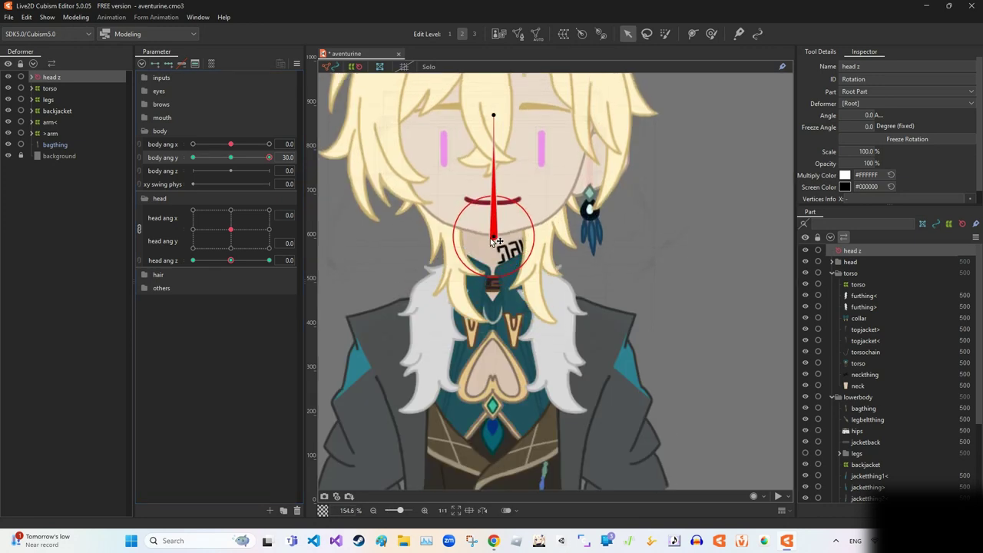
{"action": "left_click_drag", "start_coordinate": [269, 158], "coordinate": [239, 157]}
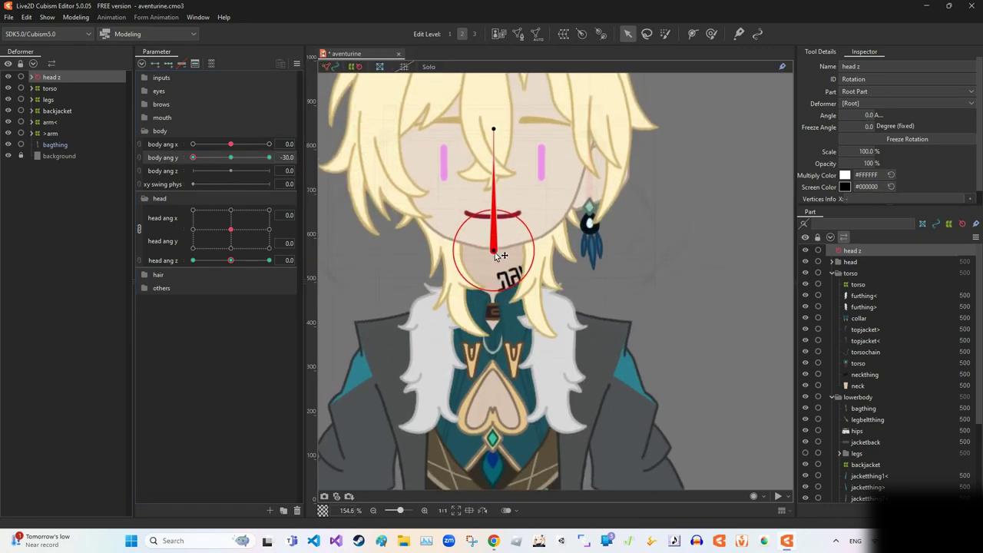
{"action": "left_click_drag", "start_coordinate": [239, 157], "coordinate": [329, 158]}
Step: Review the full body at body ang y 30, reset it to 0 and show the legs folder again
{"action": "scroll", "coordinate": [653, 329], "scroll_direction": "down", "scroll_amount": 8}
{"action": "scroll", "coordinate": [654, 328], "scroll_direction": "up", "scroll_amount": 3}
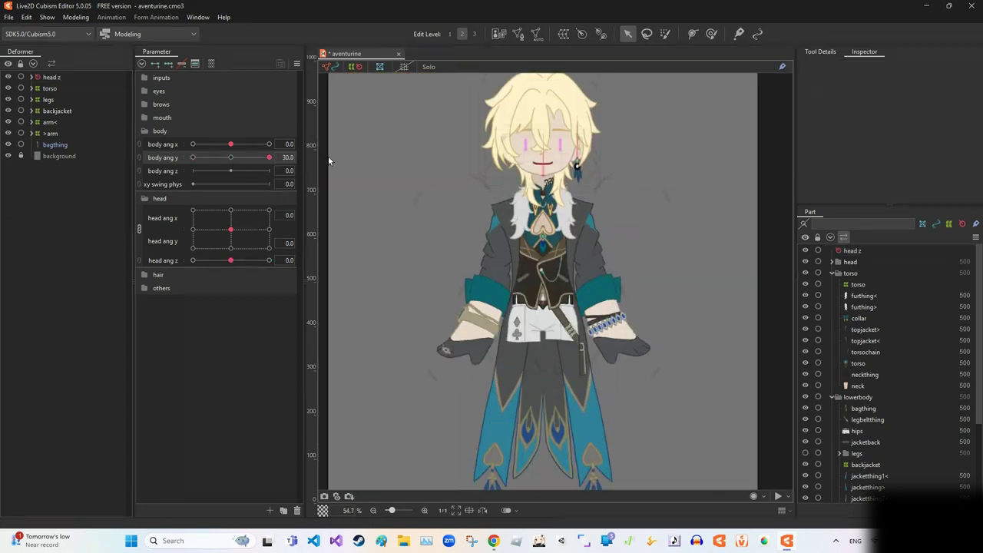
{"action": "scroll", "coordinate": [668, 207], "scroll_direction": "down", "scroll_amount": 3}
{"action": "scroll", "coordinate": [806, 346], "scroll_direction": "down", "scroll_amount": 3}
{"action": "scroll", "coordinate": [584, 253], "scroll_direction": "up", "scroll_amount": 2}
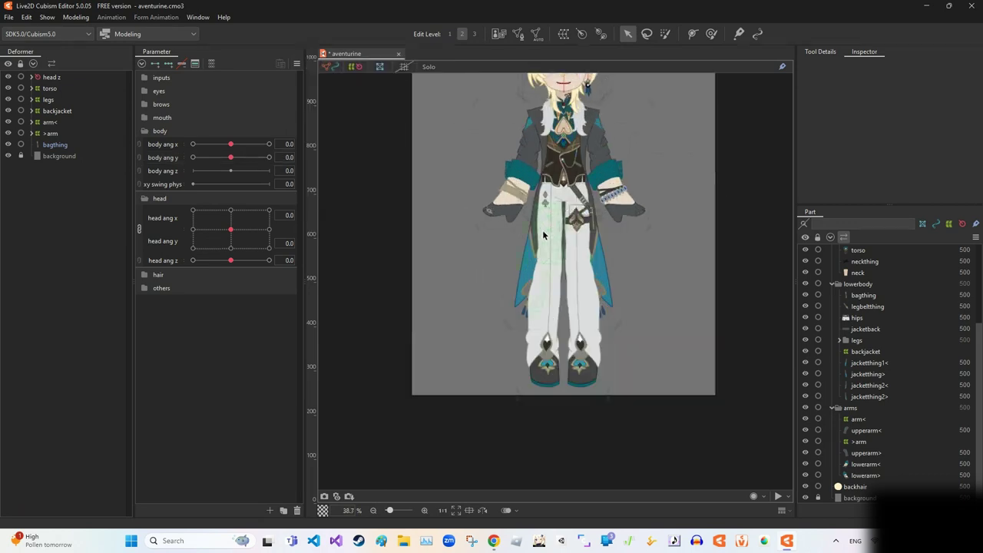
Step: Create parent warp deformers named legs< and >leg for each leg's upper and lower meshes
{"action": "left_click", "coordinate": [590, 260]}
{"action": "key", "text": "Return"}
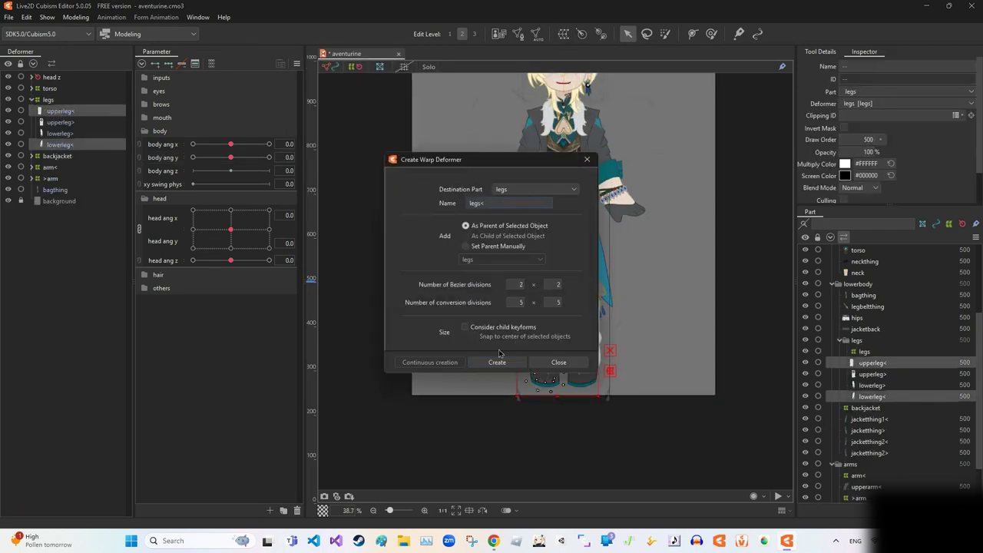
{"action": "left_click", "coordinate": [497, 359]}
{"action": "type", "text": ">leg"}
{"action": "key", "text": "Return"}
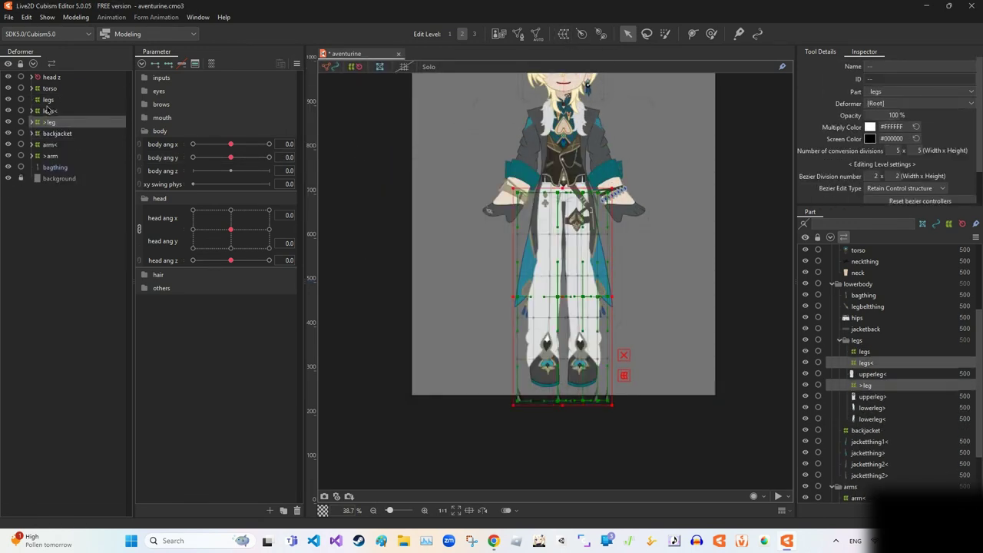
Step: Move legs< and >leg out of the legs deformer, remove legs, and shape legs< at body ang x -30
{"action": "left_click", "coordinate": [48, 110]}
{"action": "scroll", "coordinate": [615, 183], "scroll_direction": "up", "scroll_amount": 2}
{"action": "left_click", "coordinate": [193, 144]}
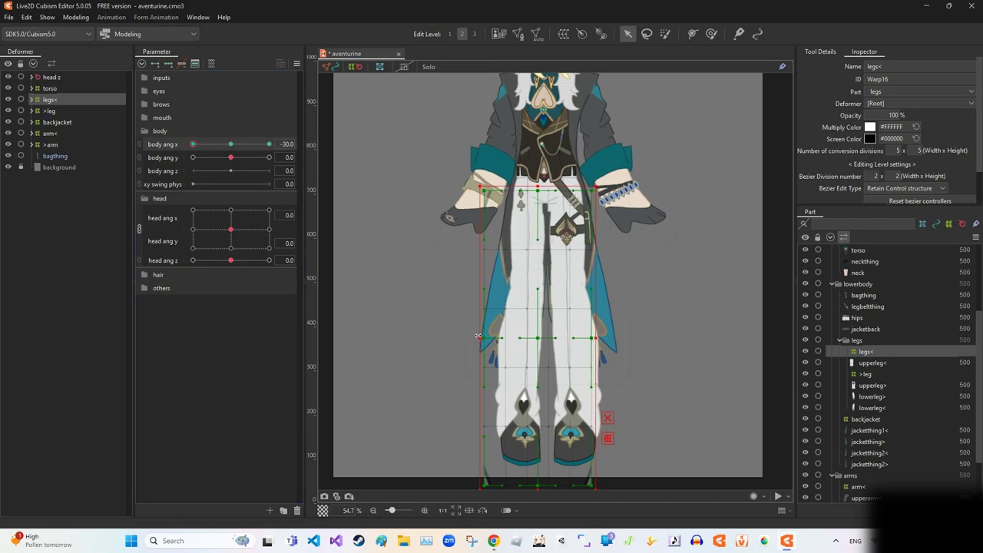
{"action": "left_click", "coordinate": [612, 254]}
Step: Add body ang x keyforms to the >leg warp deformer and adjust its width at -30 and 30
{"action": "left_click", "coordinate": [543, 370]}
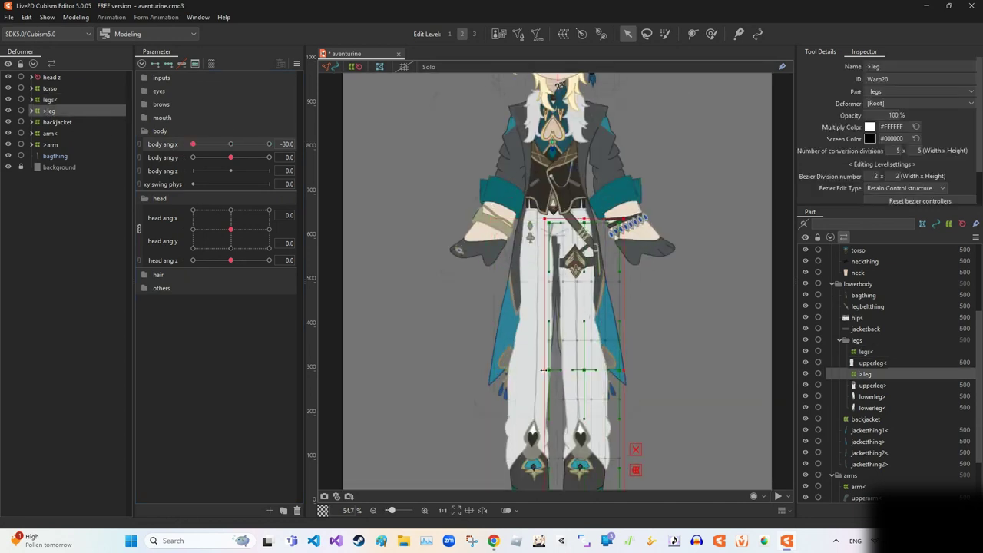
{"action": "scroll", "coordinate": [543, 369], "scroll_direction": "down", "scroll_amount": 2}
{"action": "left_click", "coordinate": [717, 376]}
{"action": "left_click", "coordinate": [637, 353]}
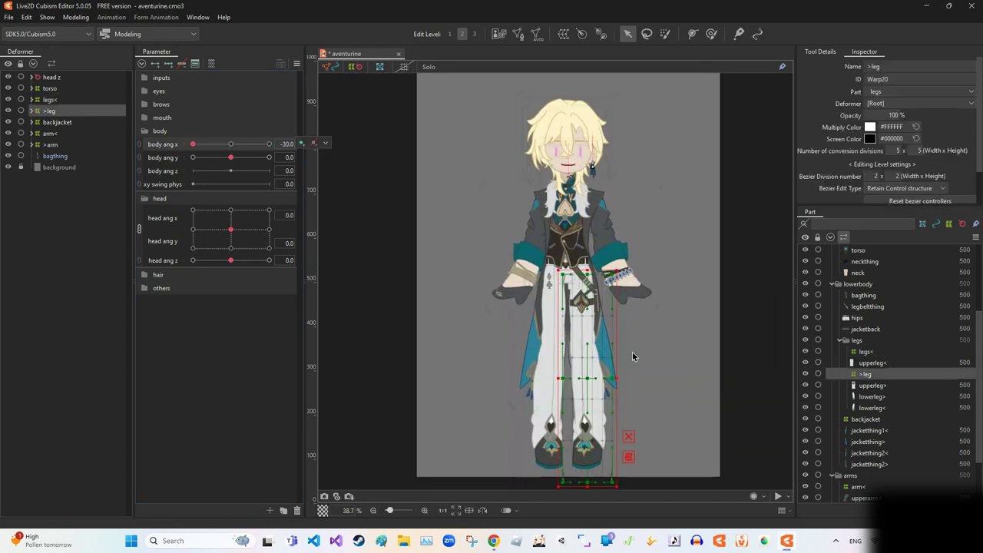
{"action": "left_click", "coordinate": [497, 292]}
{"action": "scroll", "coordinate": [497, 292], "scroll_direction": "up", "scroll_amount": 4}
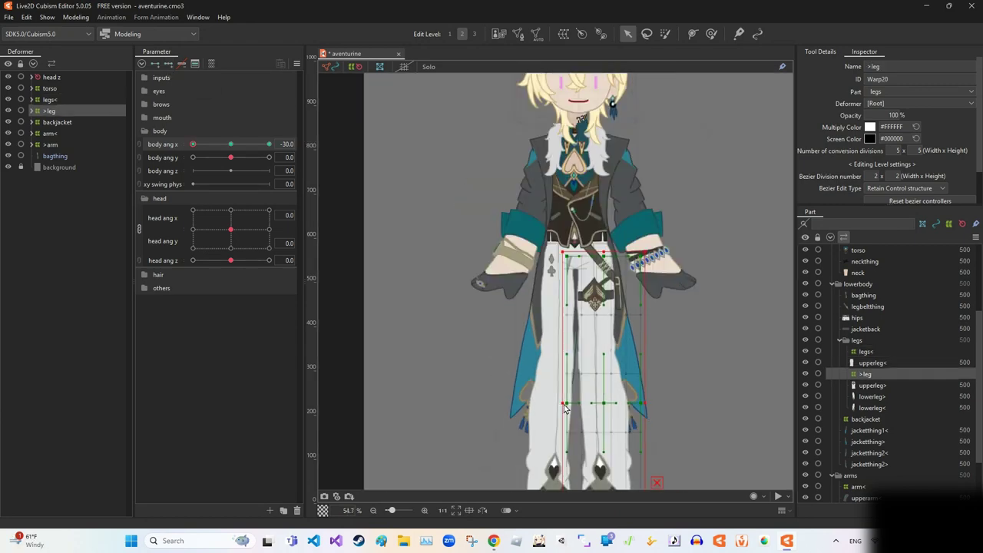
{"action": "left_click", "coordinate": [490, 271]}
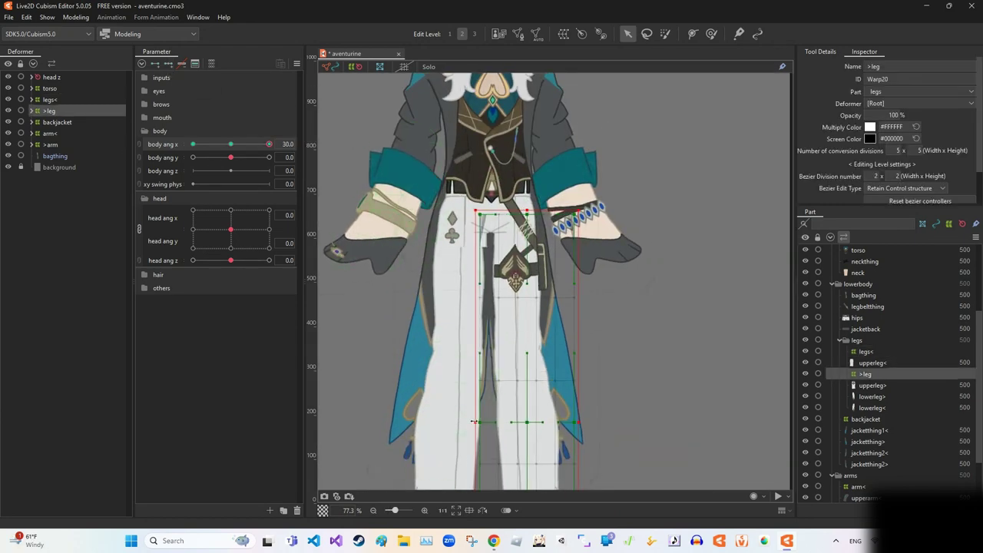
Step: Adjust the width of the legs< warp deformer at body ang x 30
{"action": "left_click", "coordinate": [50, 100]}
{"action": "scroll", "coordinate": [397, 425], "scroll_direction": "down", "scroll_amount": 6}
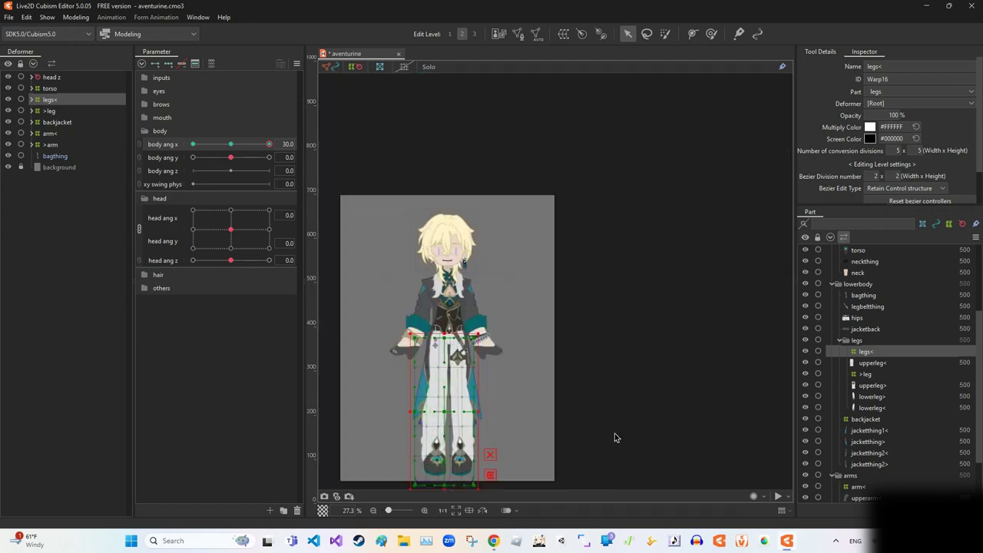
{"action": "left_click", "coordinate": [614, 433]}
{"action": "scroll", "coordinate": [715, 341], "scroll_direction": "up", "scroll_amount": 5}
{"action": "left_click", "coordinate": [51, 100]}
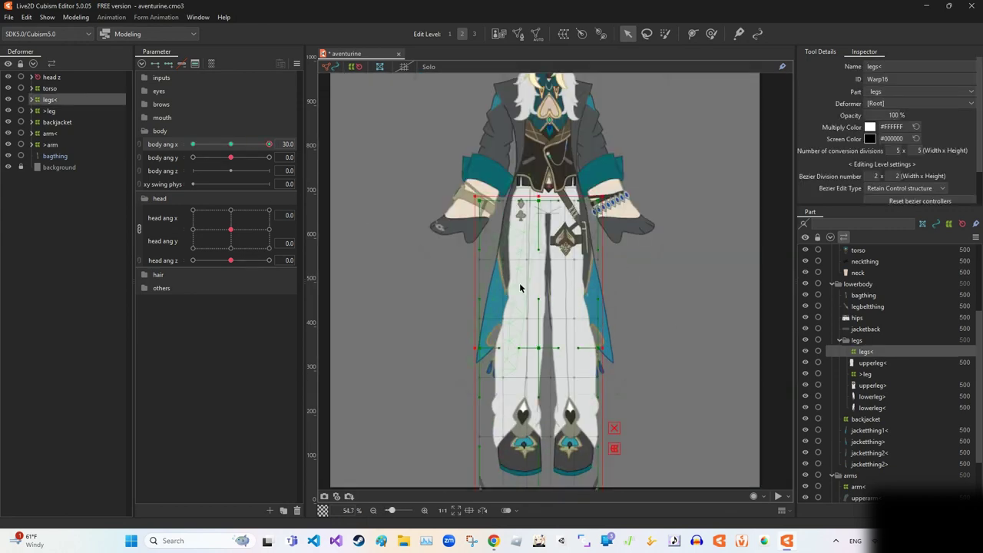
Step: Brush-select the lower rows of the >leg deformer and shift them sideways at body ang x 30
{"action": "left_click", "coordinate": [49, 110]}
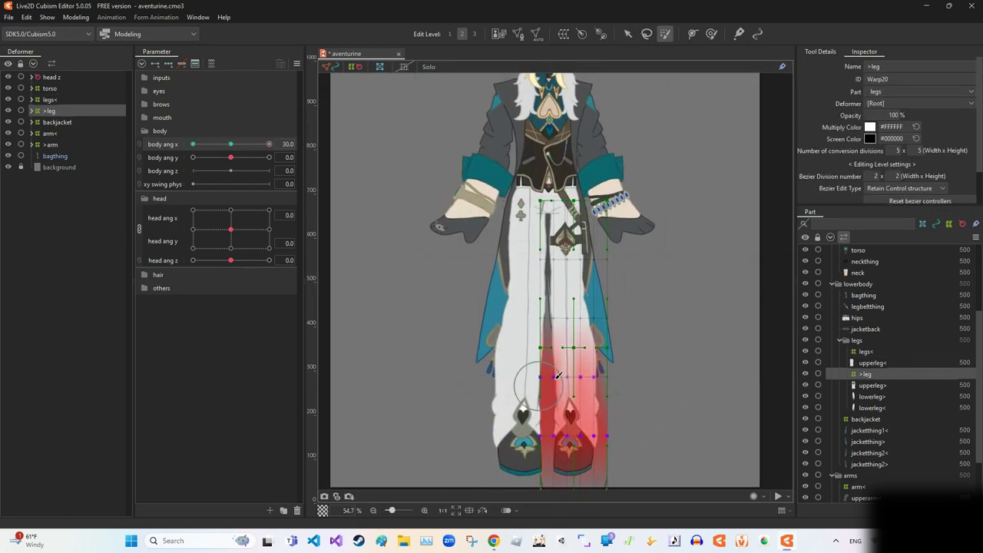
{"action": "scroll", "coordinate": [619, 395], "scroll_direction": "down", "scroll_amount": 2}
{"action": "key", "text": "v"}
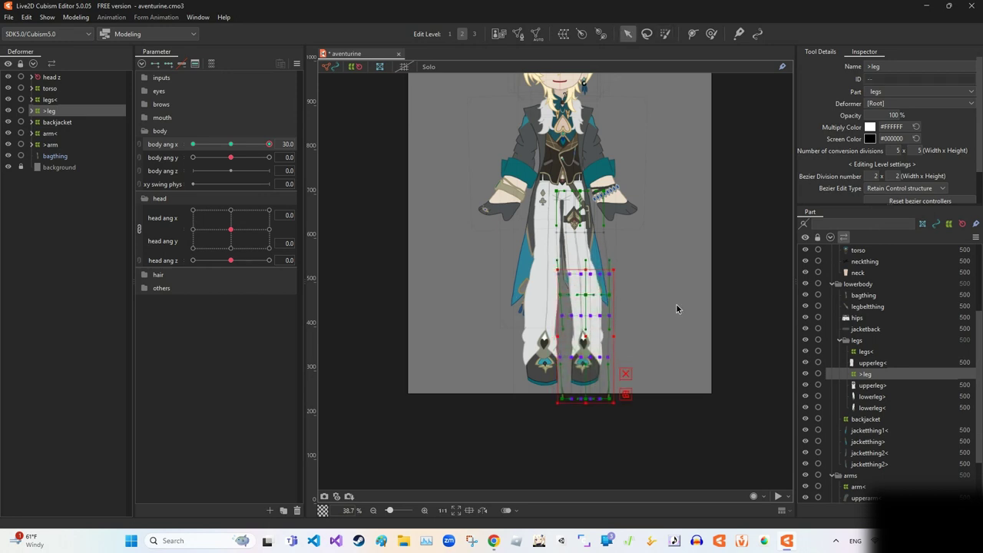
{"action": "scroll", "coordinate": [676, 307], "scroll_direction": "up", "scroll_amount": 2}
Step: Add a keyform at body ang x 15 to the >leg deformer and adjust its grid rows there
{"action": "double_click", "coordinate": [250, 145]}
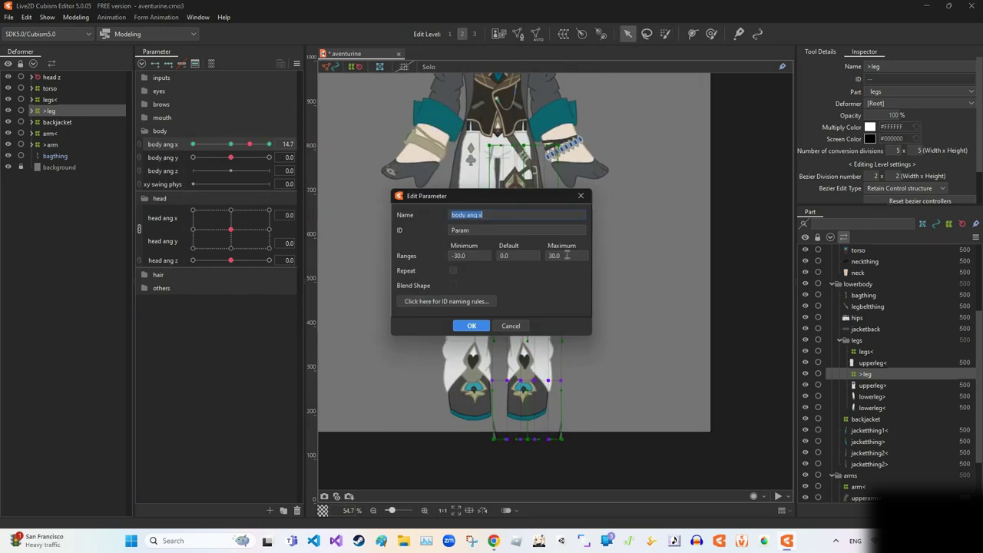
{"action": "left_click", "coordinate": [471, 326]}
{"action": "left_click", "coordinate": [467, 387]}
{"action": "left_click", "coordinate": [297, 64]}
{"action": "left_click", "coordinate": [345, 63]}
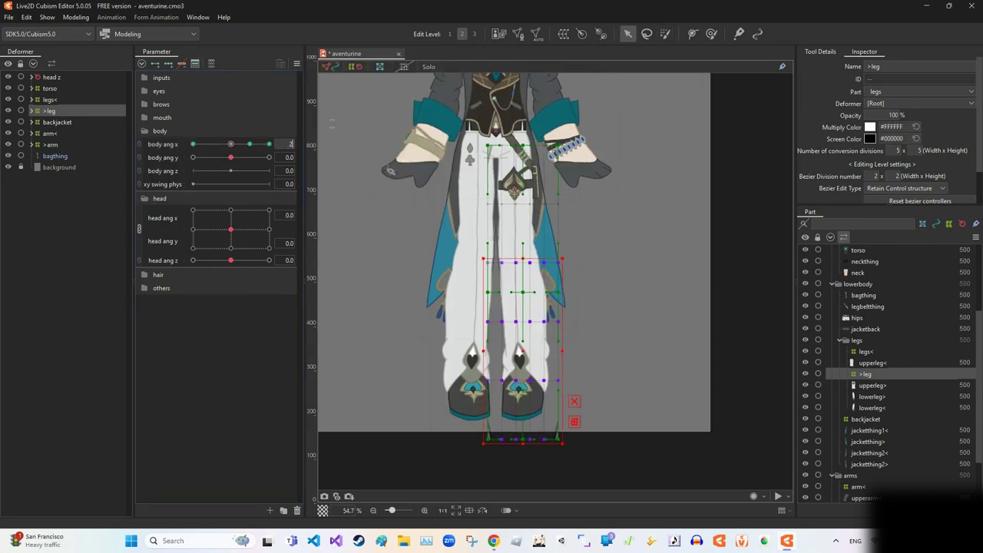
{"action": "type", "text": "15"}
{"action": "key", "text": "Return"}
{"action": "left_click_drag", "start_coordinate": [258, 156], "coordinate": [249, 146]}
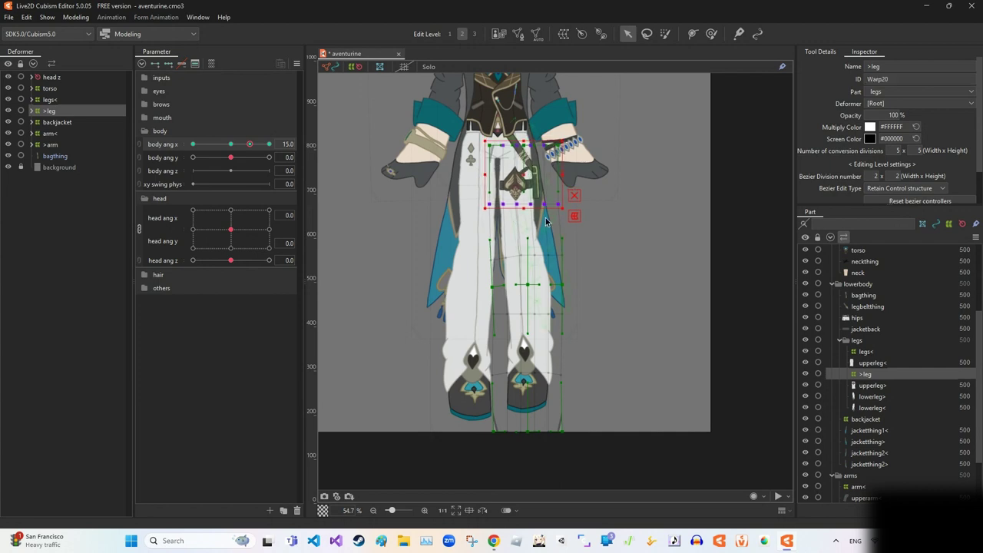
Step: Angle the >leg deformer outward below the hip at body ang x 30 and check the whole figure
{"action": "left_click", "coordinate": [269, 144]}
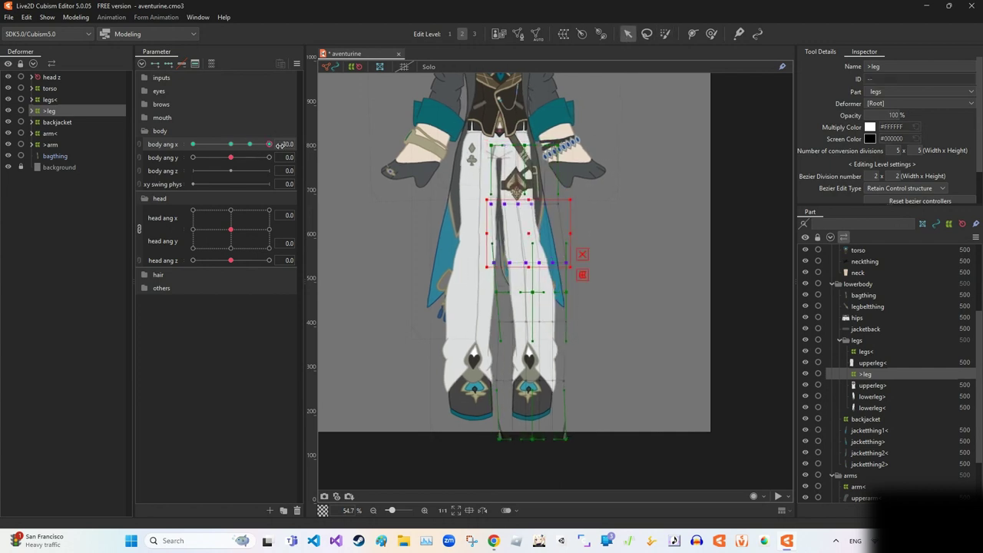
{"action": "left_click", "coordinate": [553, 443]}
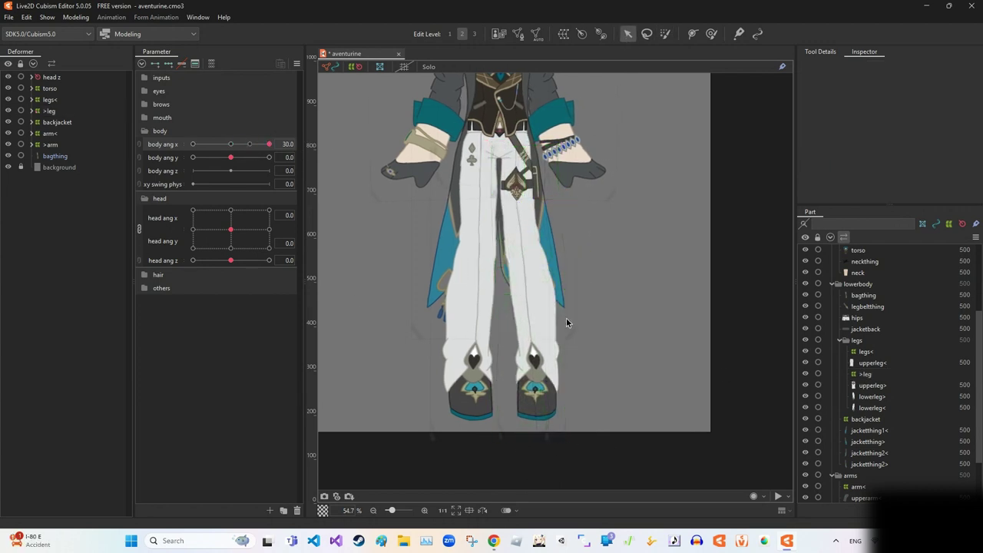
{"action": "left_click", "coordinate": [503, 274]}
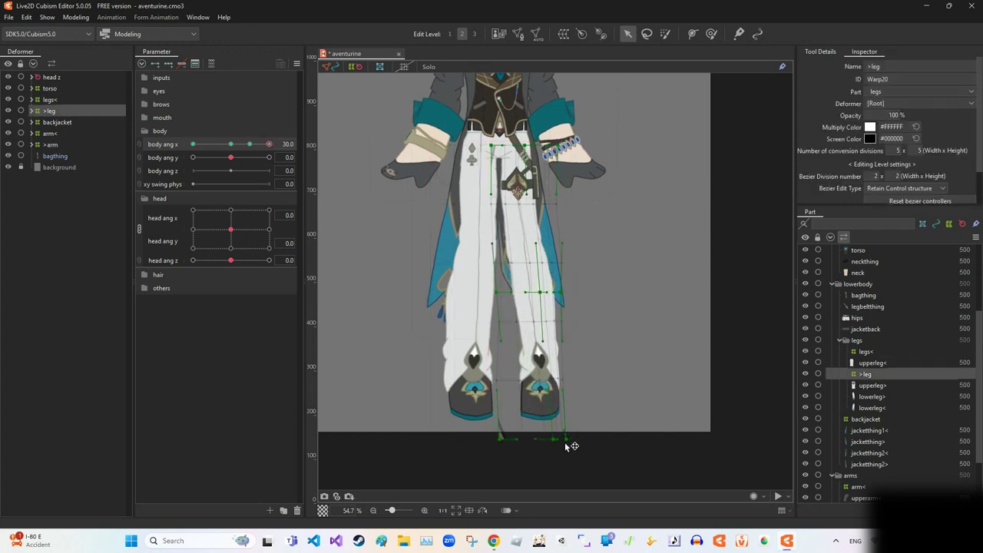
{"action": "scroll", "coordinate": [562, 377], "scroll_direction": "down", "scroll_amount": 3}
{"action": "left_click", "coordinate": [663, 222]}
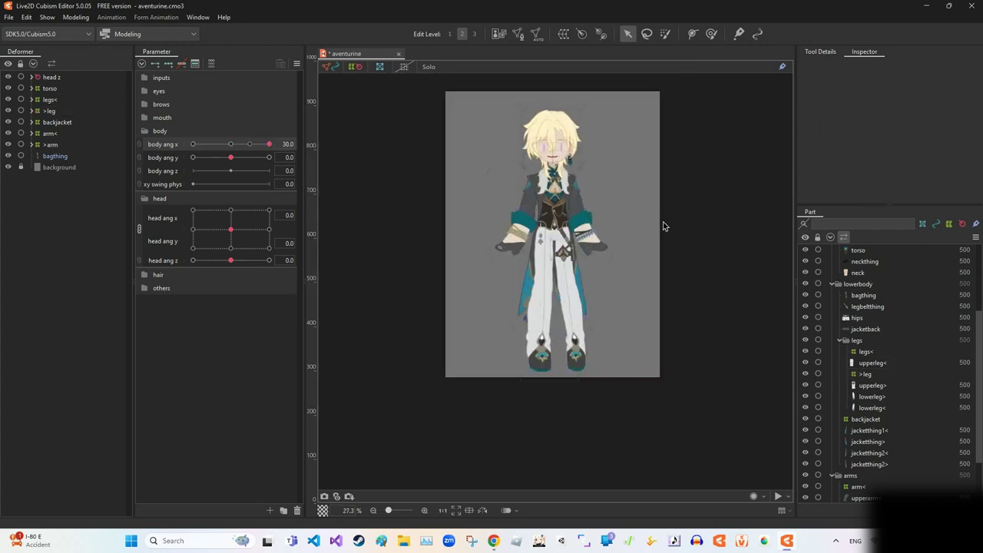
Step: Preview the body along body ang x and undo the >leg outward bend together with its keyform at 15
{"action": "scroll", "coordinate": [663, 221], "scroll_direction": "up", "scroll_amount": 2}
{"action": "left_click", "coordinate": [568, 345]}
{"action": "left_click", "coordinate": [661, 231]}
{"action": "left_click_drag", "start_coordinate": [269, 143], "coordinate": [220, 145]}
{"action": "key", "text": "ctrl+z"}
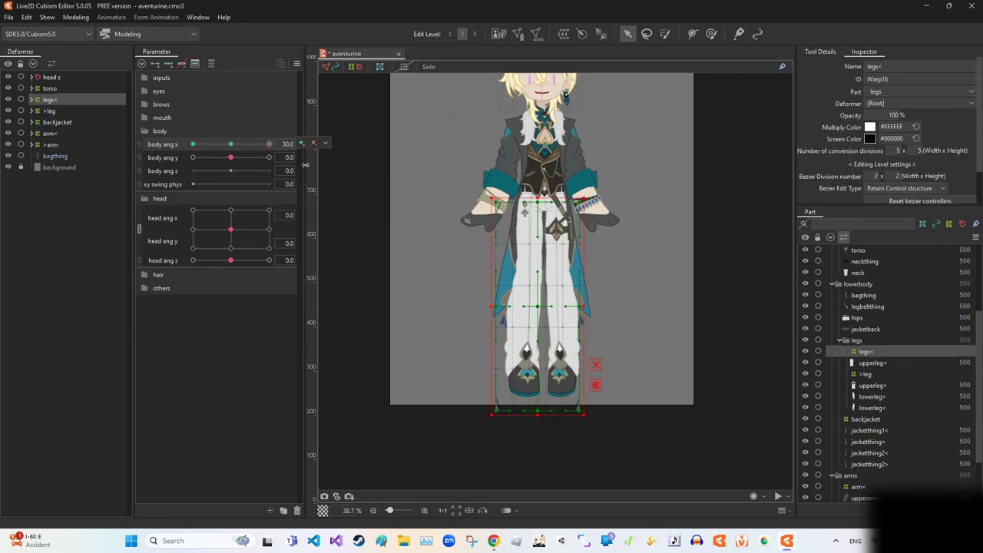
{"action": "left_click", "coordinate": [573, 258]}
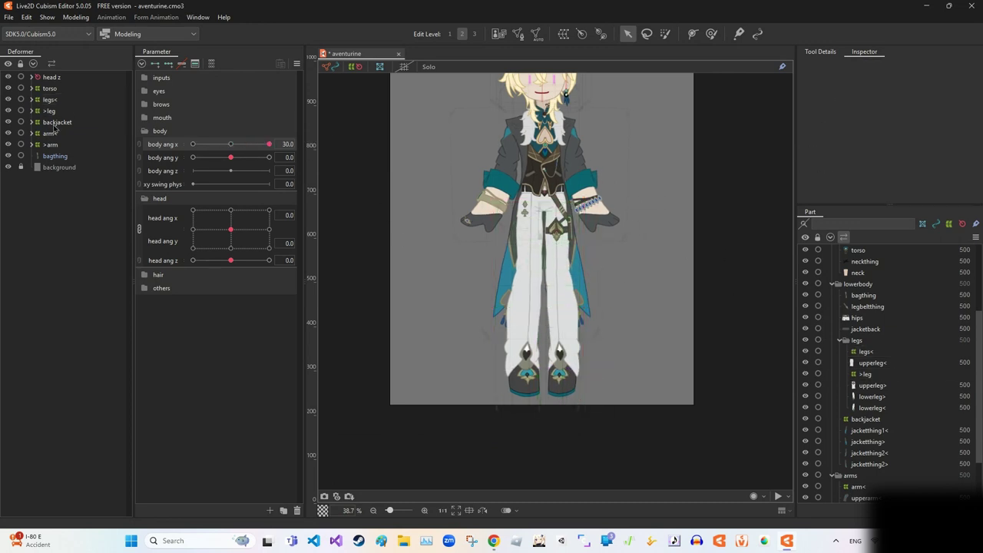
Step: Clear the body ang x keyforms from legs< and >leg and refit each warp grid around its own leg at the default pose
{"action": "left_click", "coordinate": [49, 99]}
{"action": "scroll", "coordinate": [585, 374], "scroll_direction": "up", "scroll_amount": 2}
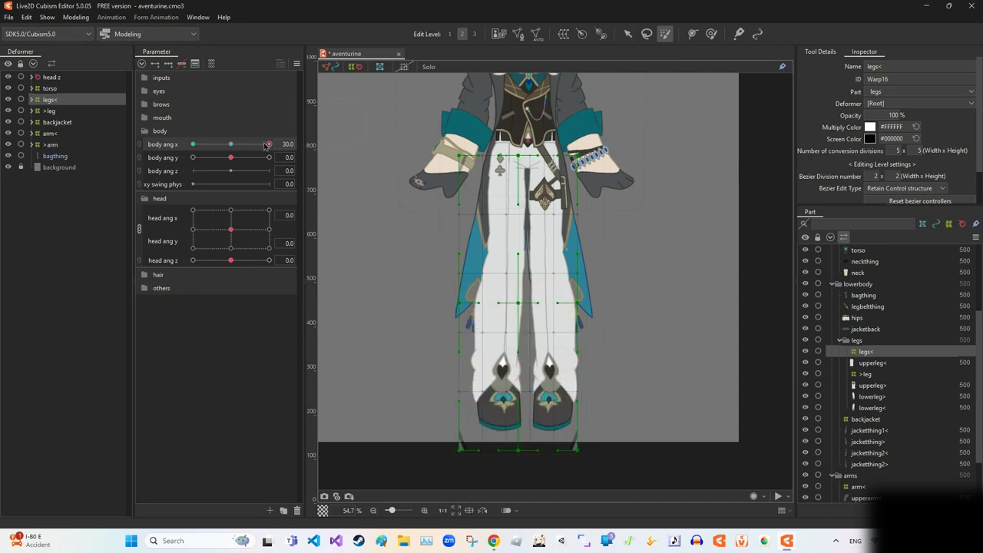
{"action": "left_click_drag", "start_coordinate": [268, 144], "coordinate": [193, 145]}
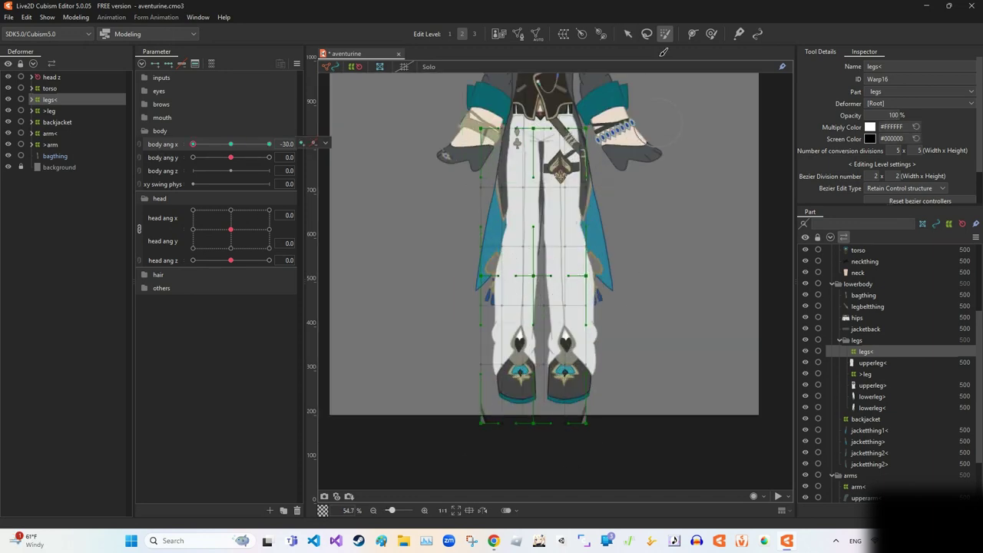
{"action": "left_click", "coordinate": [296, 63]}
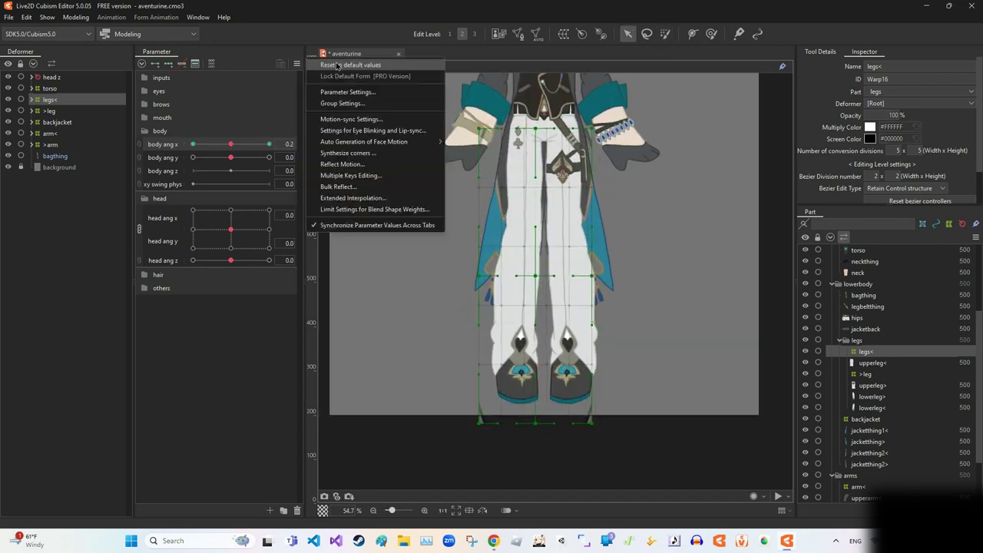
{"action": "left_click", "coordinate": [338, 66]}
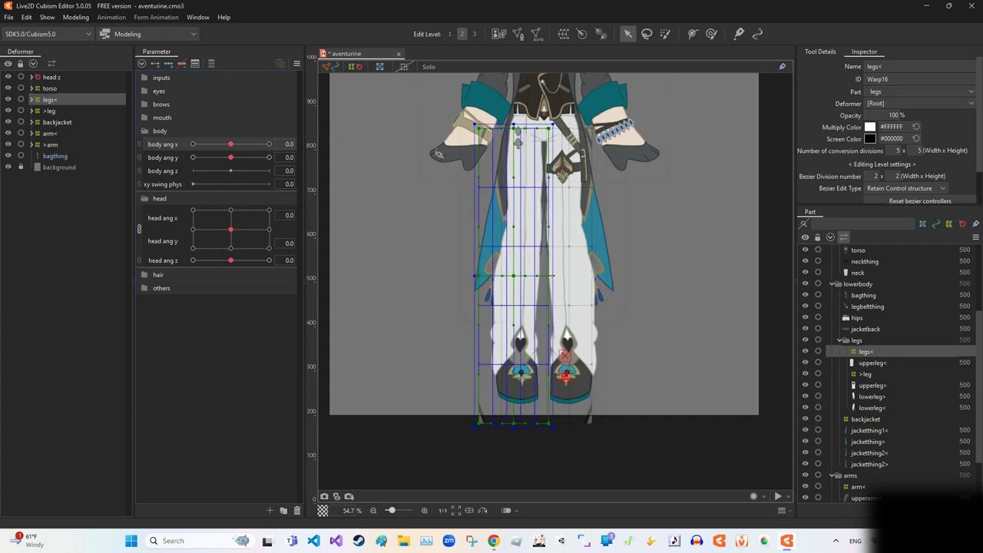
{"action": "mouse_move", "coordinate": [230, 144]}
{"action": "left_mouse_down"}
{"action": "mouse_move", "coordinate": [218, 144]}
{"action": "mouse_move", "coordinate": [230, 145]}
{"action": "left_mouse_up"}
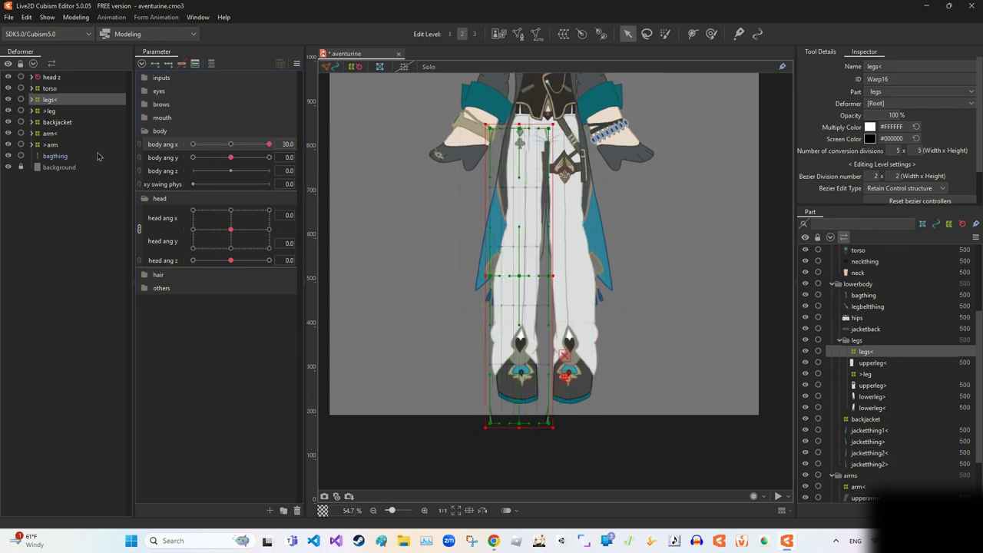
{"action": "left_click", "coordinate": [49, 111]}
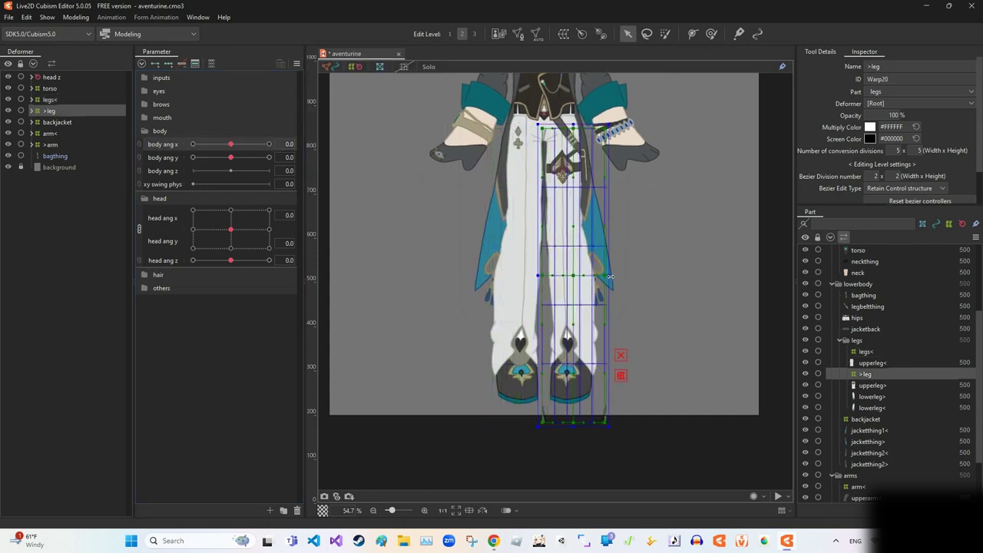
{"action": "left_click", "coordinate": [563, 405]}
Step: Add three body ang x keyforms to the legs< deformer and narrow it slightly at -30
{"action": "left_click", "coordinate": [50, 99]}
{"action": "left_click", "coordinate": [192, 144]}
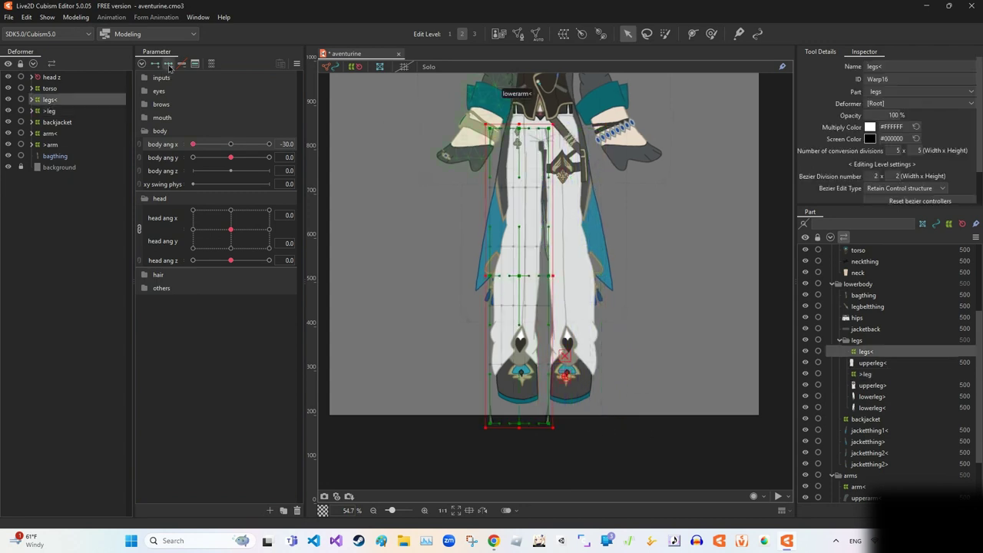
{"action": "left_click_drag", "start_coordinate": [551, 275], "coordinate": [548, 275]}
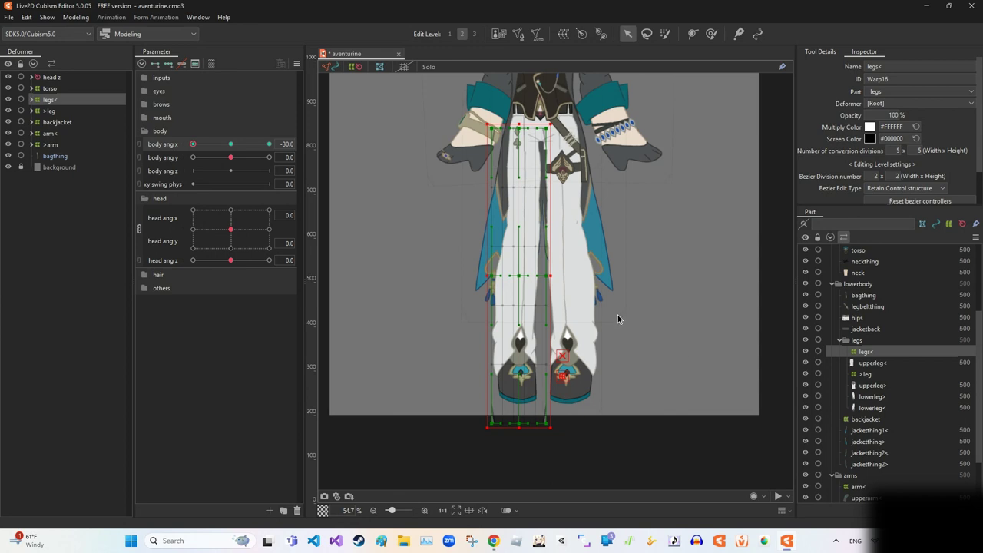
Step: Try to bend the brush-selected lower part of the legs< deformer outward at body ang x -30
{"action": "key", "text": "b"}
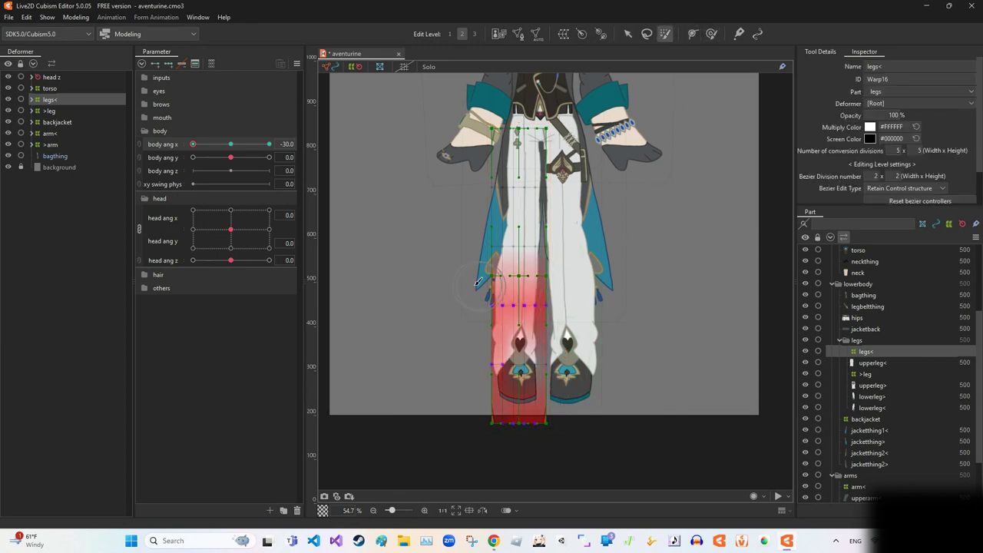
{"action": "left_click", "coordinate": [627, 33]}
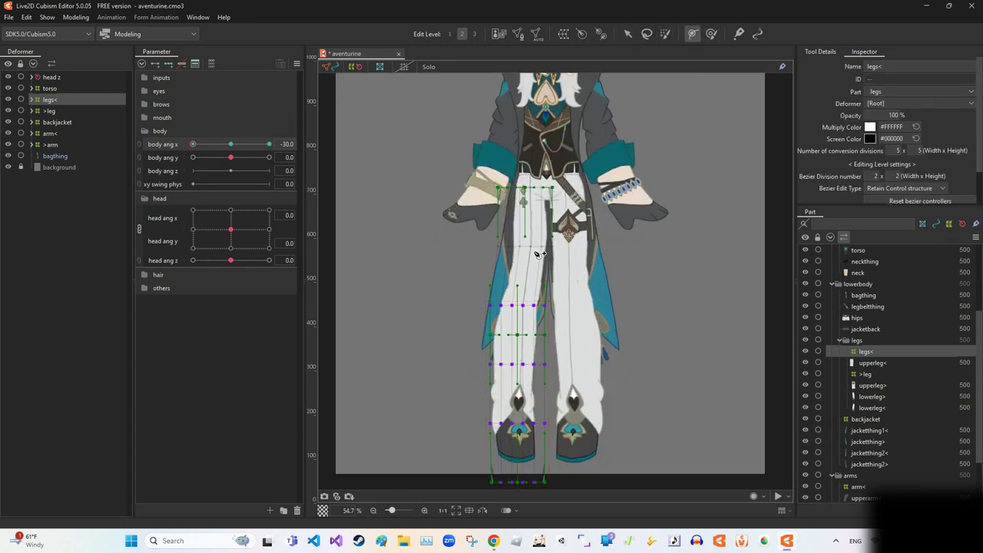
{"action": "key", "text": "v"}
{"action": "key", "text": "b"}
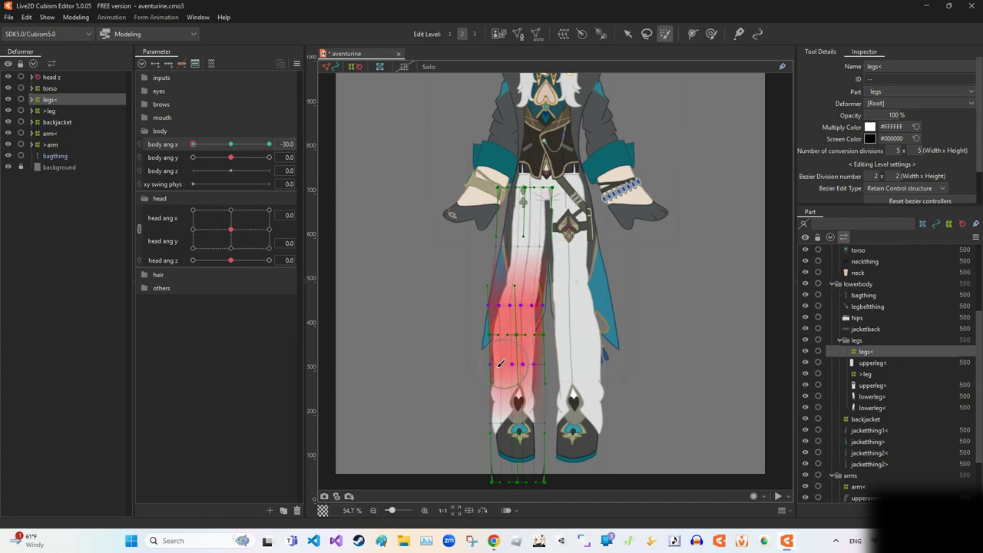
{"action": "key", "text": "Escape"}
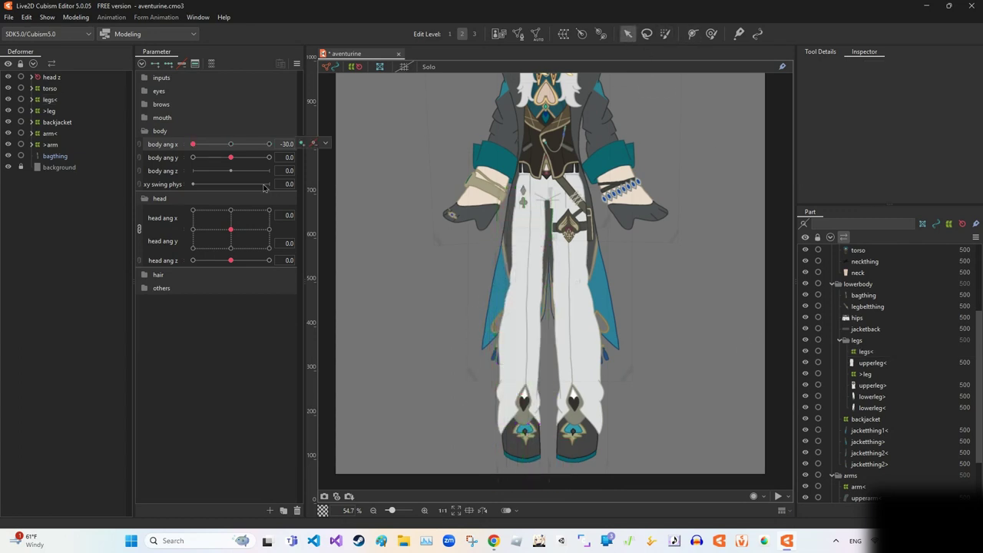
Step: Swing the lower rows of the legs< deformer outward at body ang x -30 and shape its upper part to match the hip
{"action": "key", "text": "b"}
{"action": "left_click", "coordinate": [532, 368]}
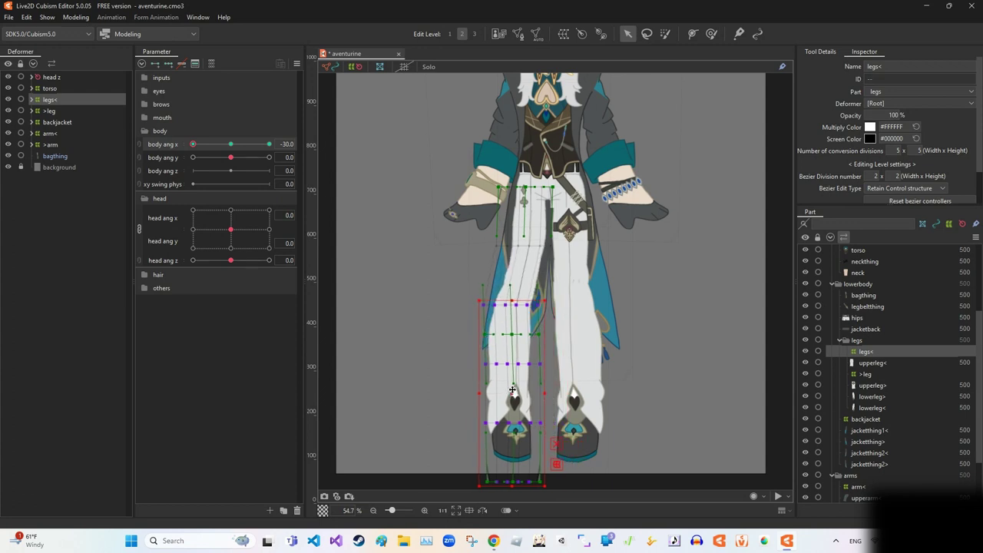
{"action": "scroll", "coordinate": [516, 394], "scroll_direction": "down", "scroll_amount": 2}
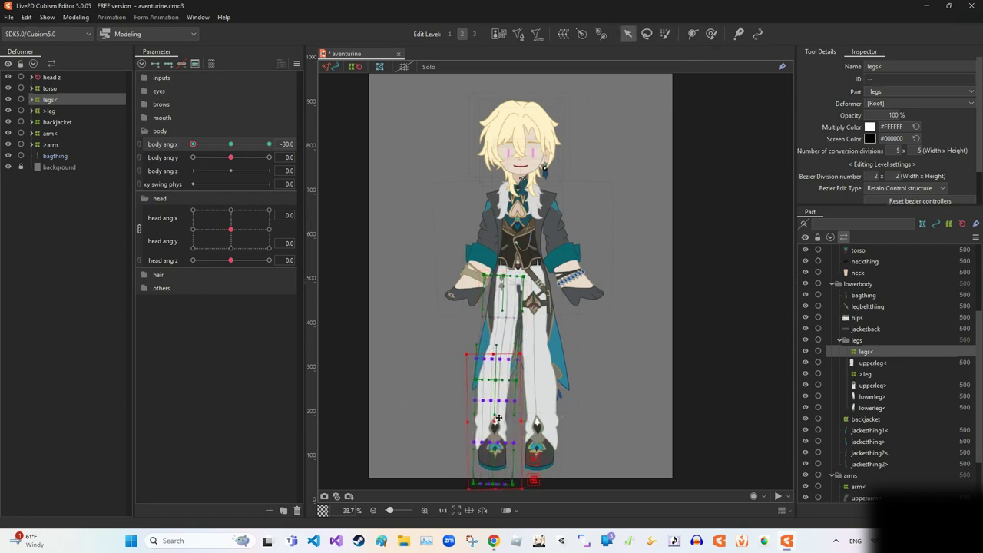
{"action": "scroll", "coordinate": [498, 418], "scroll_direction": "up", "scroll_amount": 4}
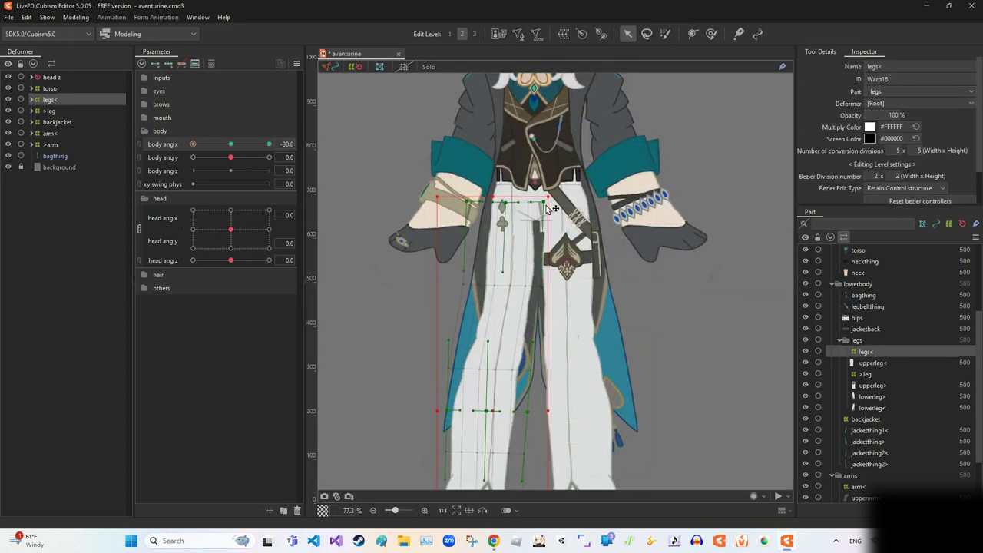
{"action": "scroll", "coordinate": [553, 208], "scroll_direction": "down", "scroll_amount": 4}
{"action": "left_click", "coordinate": [615, 243]}
Step: Try to shift the lower rows and tilt the upper rows of the >leg deformer at body ang x -30
{"action": "left_click", "coordinate": [47, 111]}
{"action": "scroll", "coordinate": [578, 257], "scroll_direction": "up", "scroll_amount": 2}
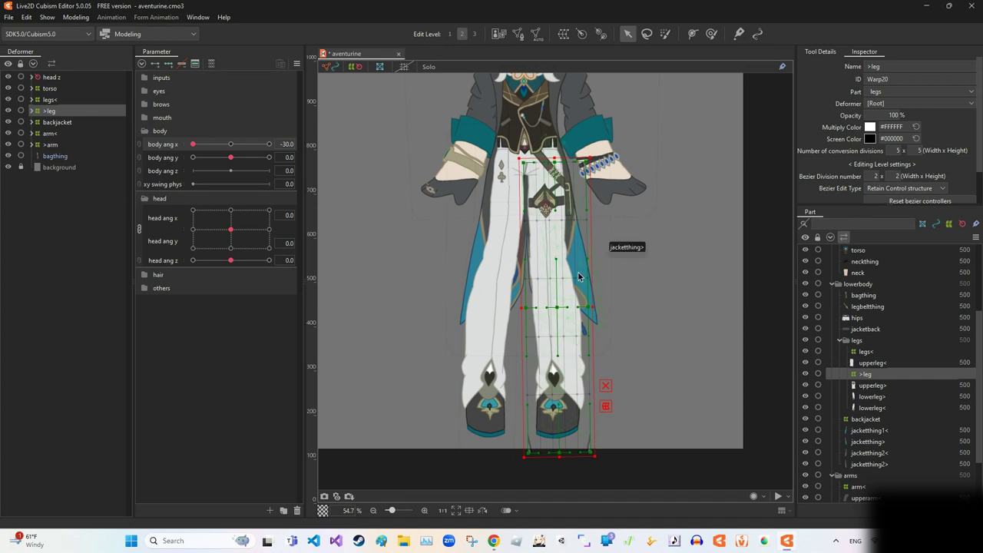
{"action": "key", "text": "b"}
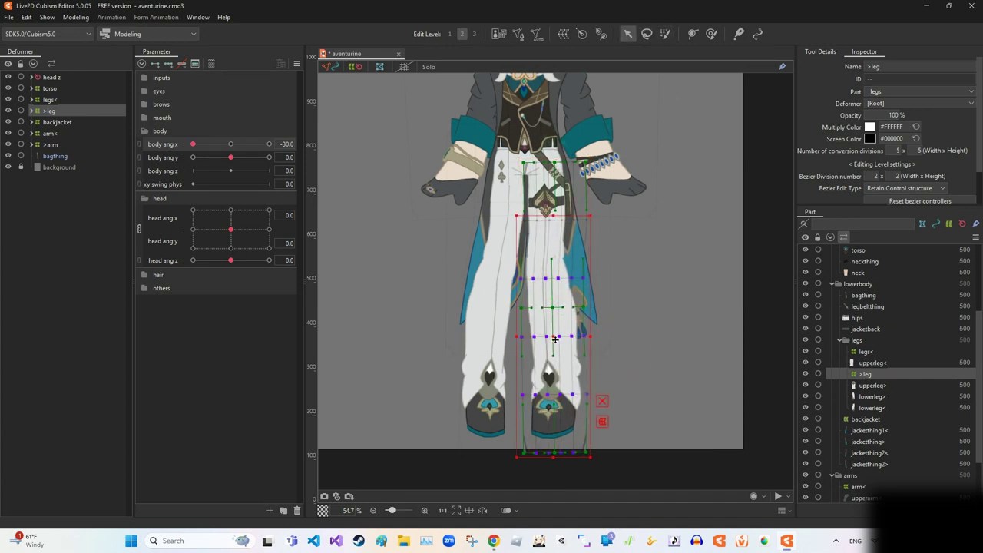
{"action": "key", "text": "v"}
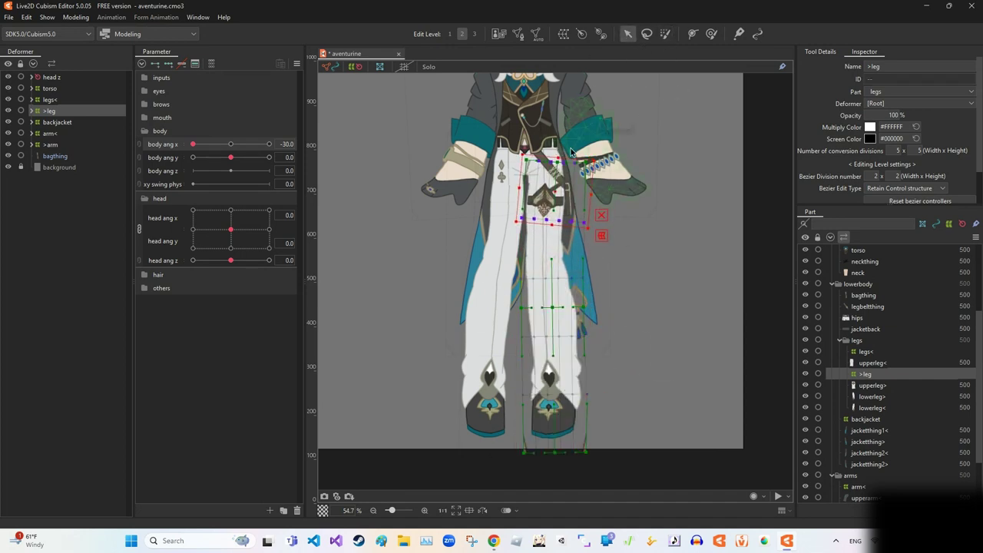
{"action": "scroll", "coordinate": [571, 151], "scroll_direction": "down", "scroll_amount": 2}
{"action": "left_click", "coordinate": [606, 284]}
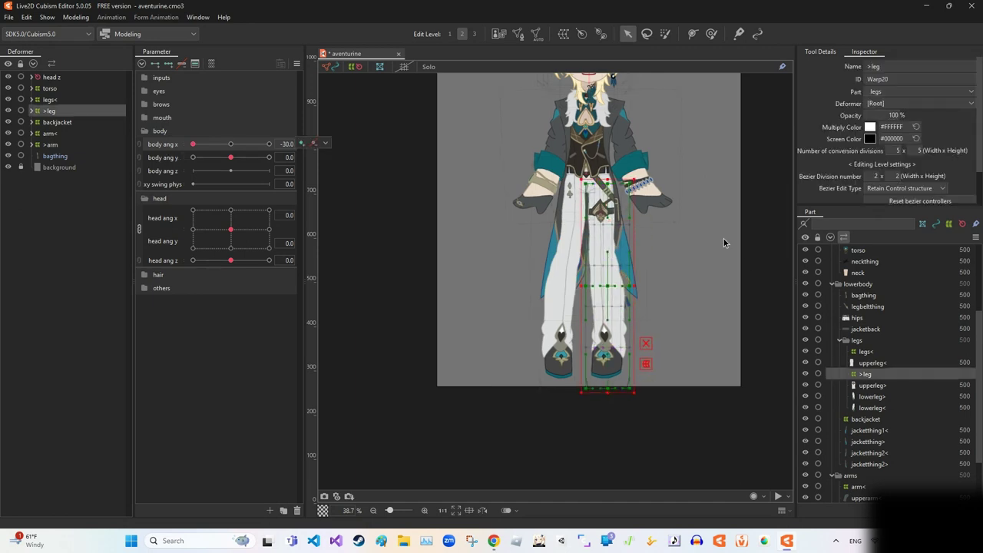
{"action": "key", "text": "ctrl+z"}
Step: Add three body ang x keyforms to the >leg deformer and shift its lower rows inward at -30, adjusting the hip rows to match
{"action": "key", "text": "ctrl+y"}
{"action": "scroll", "coordinate": [582, 284], "scroll_direction": "up", "scroll_amount": 2}
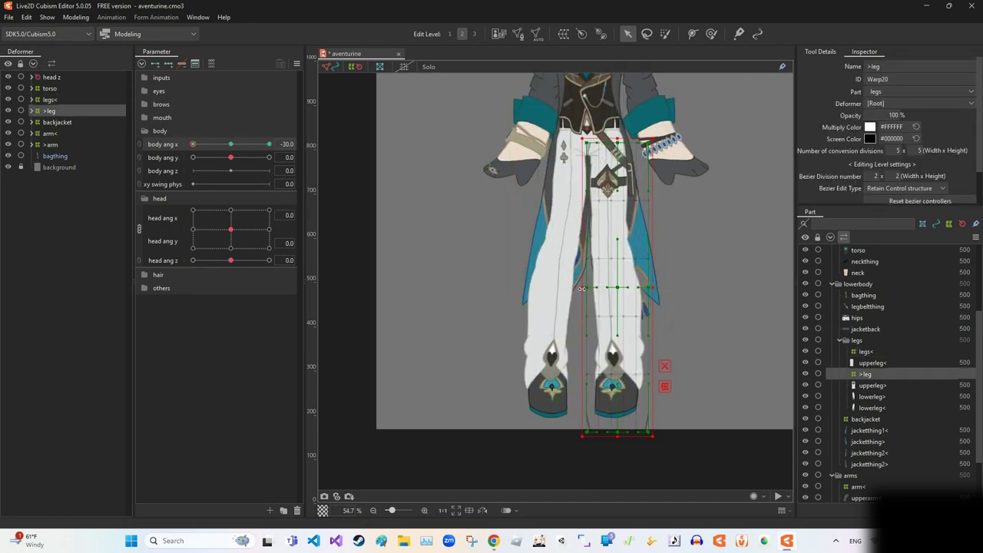
{"action": "left_click", "coordinate": [582, 288]}
{"action": "left_click_drag", "start_coordinate": [584, 206], "coordinate": [655, 436]}
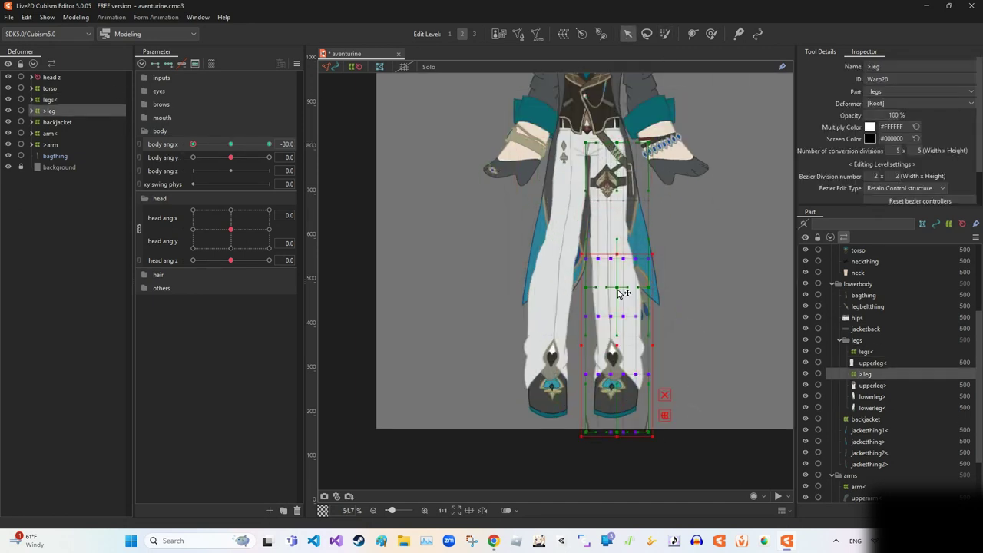
{"action": "left_click", "coordinate": [628, 288]}
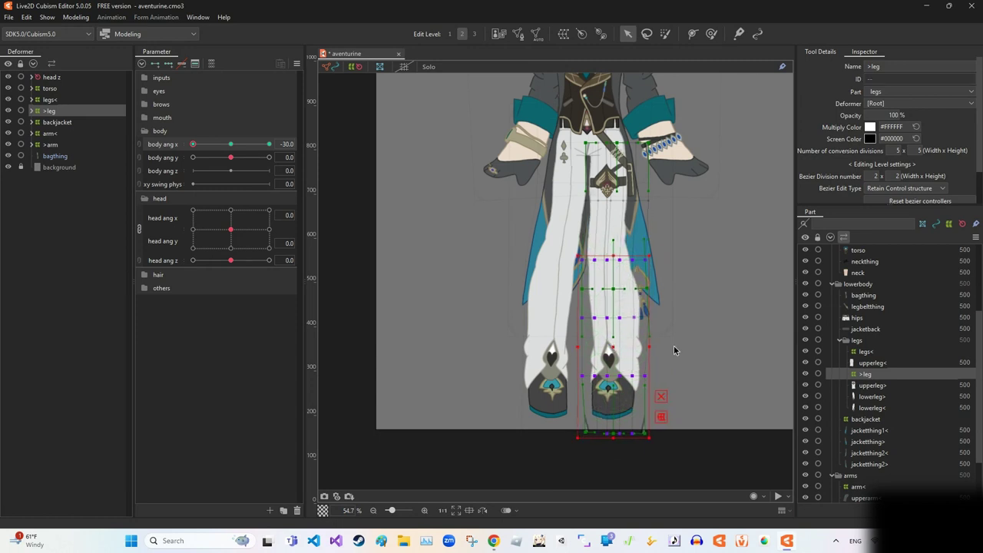
{"action": "key", "text": "ctrl+a"}
{"action": "left_click_drag", "start_coordinate": [651, 442], "coordinate": [574, 255]}
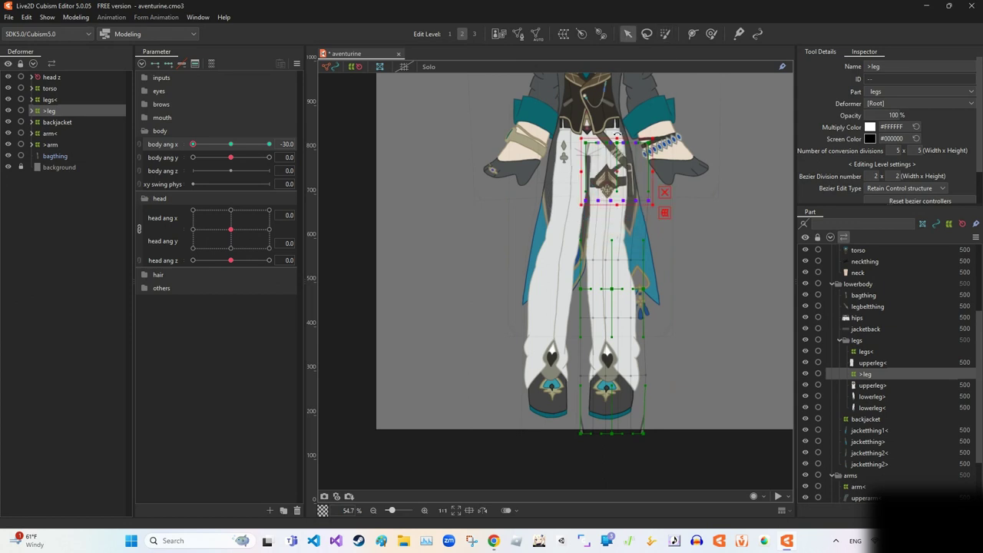
Step: Nudge the lower rows of the legs< deformer slightly inward at body ang x -30
{"action": "scroll", "coordinate": [679, 158], "scroll_direction": "down", "scroll_amount": 3}
{"action": "left_click_drag", "start_coordinate": [193, 144], "coordinate": [193, 145]}
{"action": "left_click", "coordinate": [49, 99]}
{"action": "scroll", "coordinate": [530, 230], "scroll_direction": "up", "scroll_amount": 2}
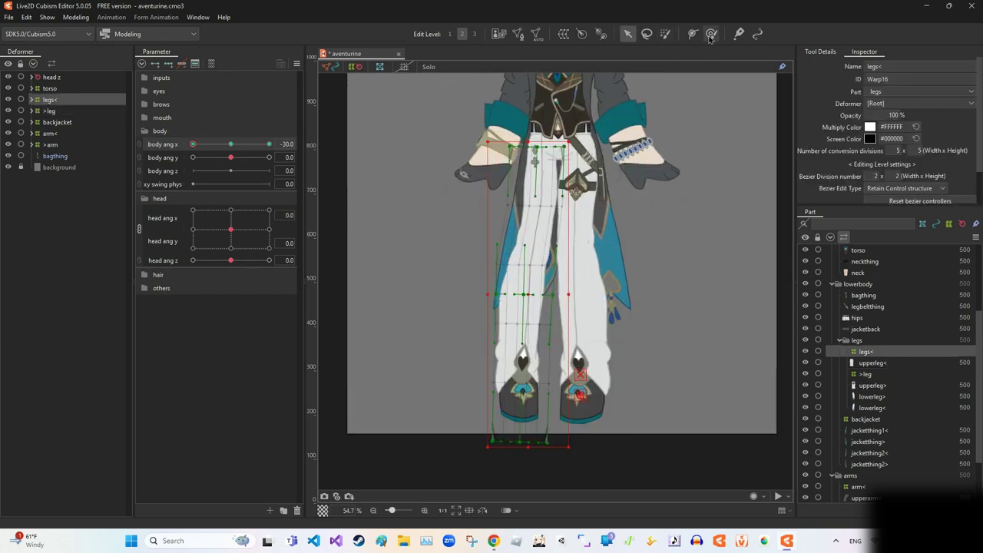
{"action": "key", "text": "b"}
{"action": "key", "text": "v"}
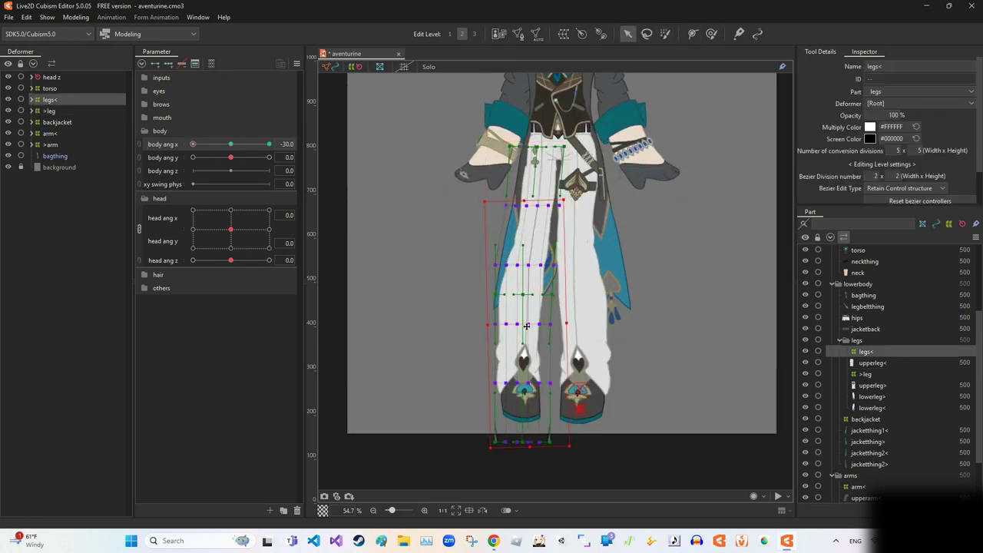
{"action": "scroll", "coordinate": [665, 258], "scroll_direction": "down", "scroll_amount": 4}
{"action": "left_click", "coordinate": [742, 202]}
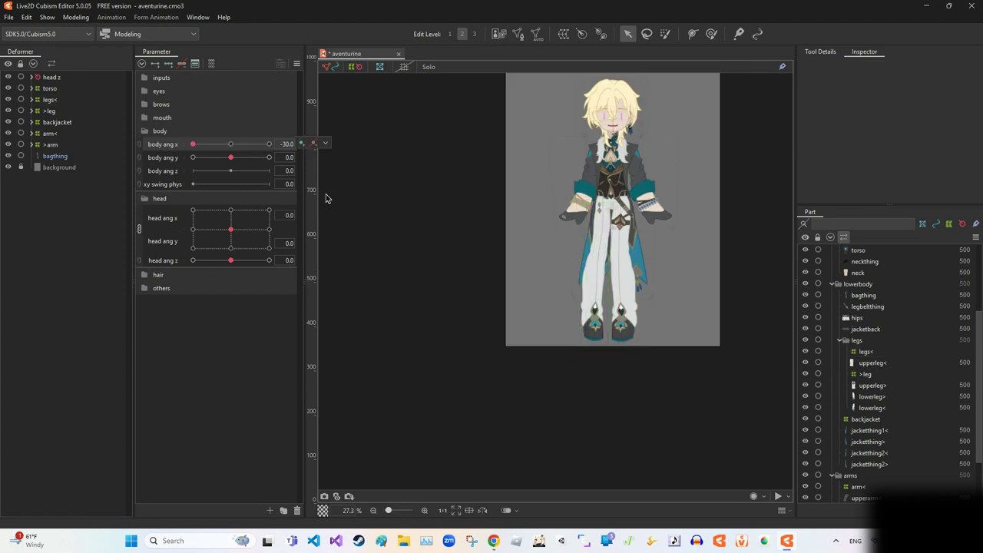
Step: Move the lower rows of legs< further inward at body ang x -30 until the leg hangs straight below the hip
{"action": "left_click", "coordinate": [599, 276]}
{"action": "scroll", "coordinate": [599, 277], "scroll_direction": "up", "scroll_amount": 2}
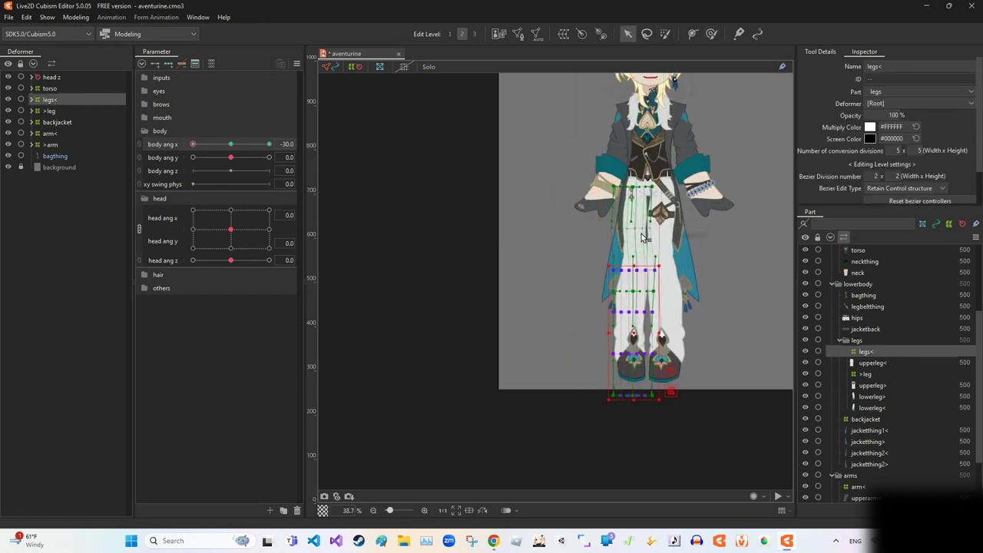
{"action": "scroll", "coordinate": [644, 238], "scroll_direction": "up", "scroll_amount": 1}
{"action": "scroll", "coordinate": [440, 317], "scroll_direction": "down", "scroll_amount": 1}
{"action": "left_click", "coordinate": [440, 317]}
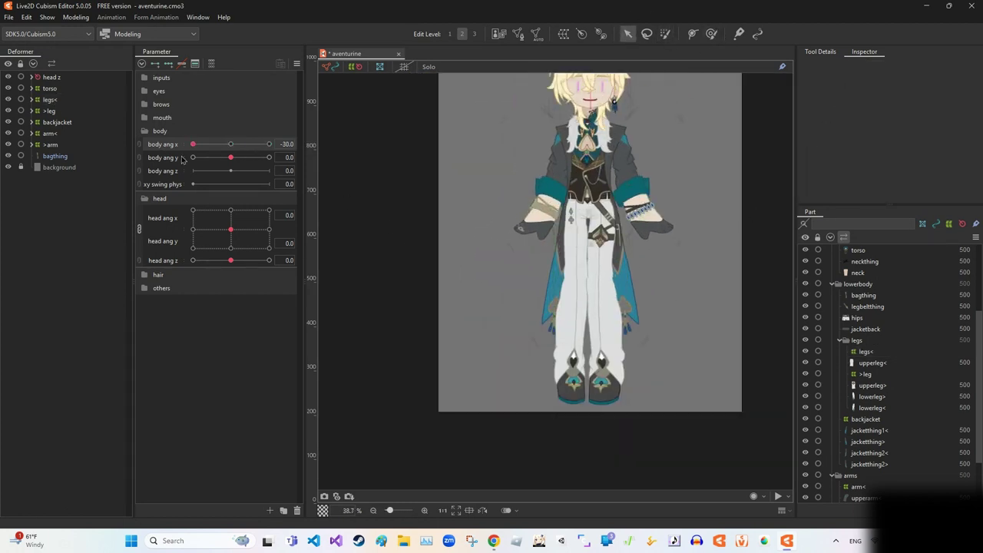
Step: Add a body ang x keyform at -15 to the >leg deformer and raise its brush-selected lower part there
{"action": "left_click", "coordinate": [671, 361]}
{"action": "scroll", "coordinate": [670, 361], "scroll_direction": "up", "scroll_amount": 1}
{"action": "left_click", "coordinate": [195, 63]}
{"action": "key", "text": "Return"}
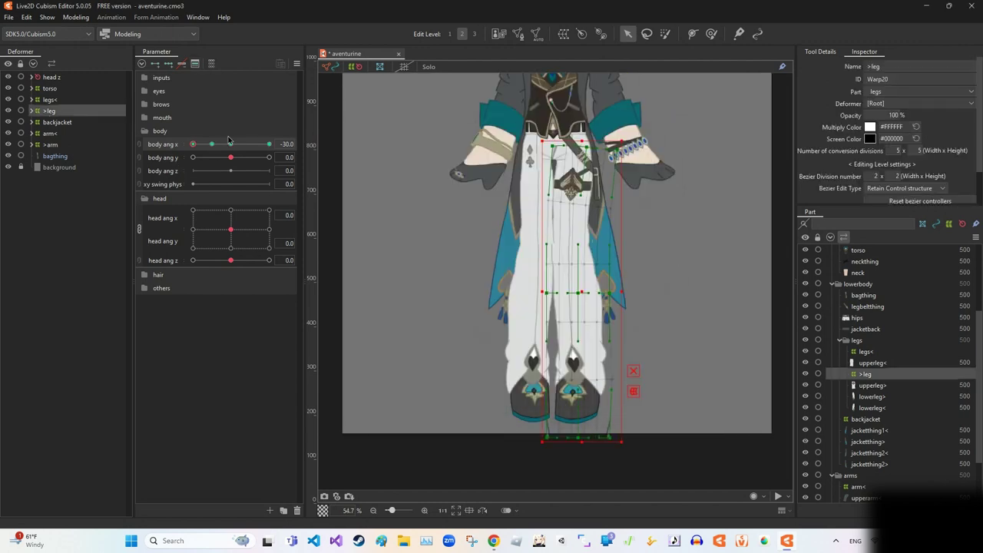
{"action": "left_click", "coordinate": [211, 144]}
{"action": "key", "text": "b"}
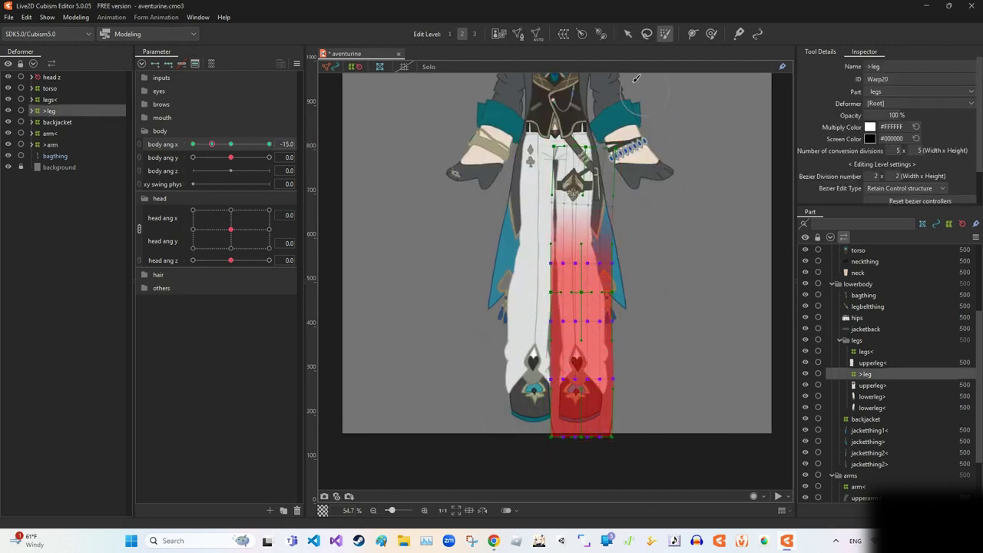
{"action": "left_click", "coordinate": [627, 33]}
{"action": "left_click", "coordinate": [399, 115]}
{"action": "left_click", "coordinate": [193, 143]}
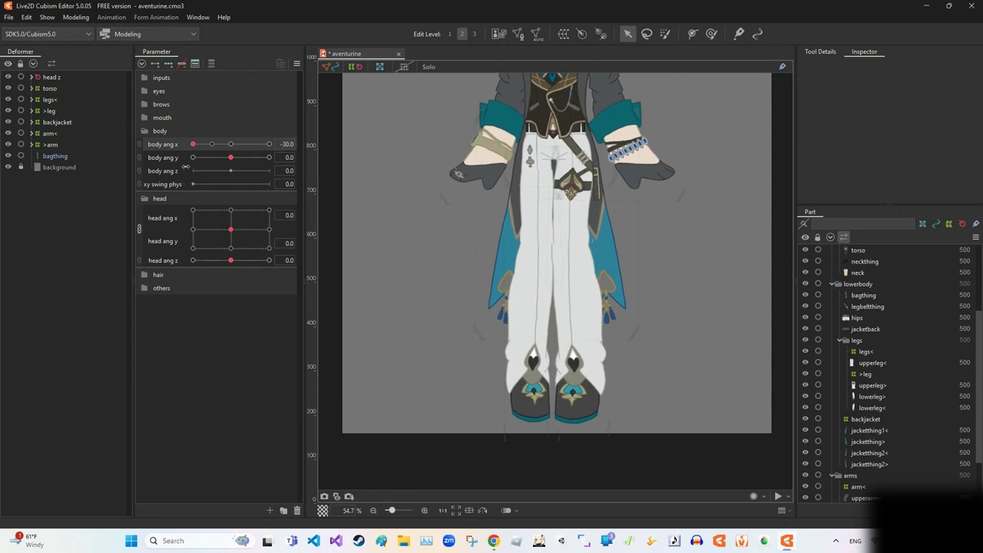
Step: Shift the lower parts of both leg deformers toward the >leg side at body ang x 30 and adjust the hip rows of legs<
{"action": "left_click", "coordinate": [269, 144]}
{"action": "left_click", "coordinate": [515, 269]}
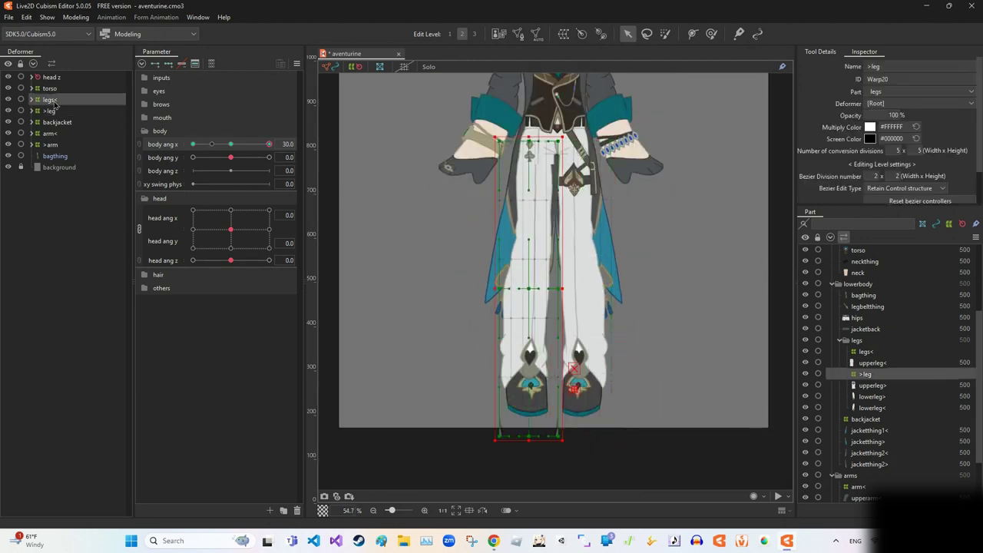
{"action": "left_click", "coordinate": [49, 100]}
{"action": "key", "text": "b"}
{"action": "left_click_drag", "start_coordinate": [581, 285], "coordinate": [529, 430]}
{"action": "key", "text": "v"}
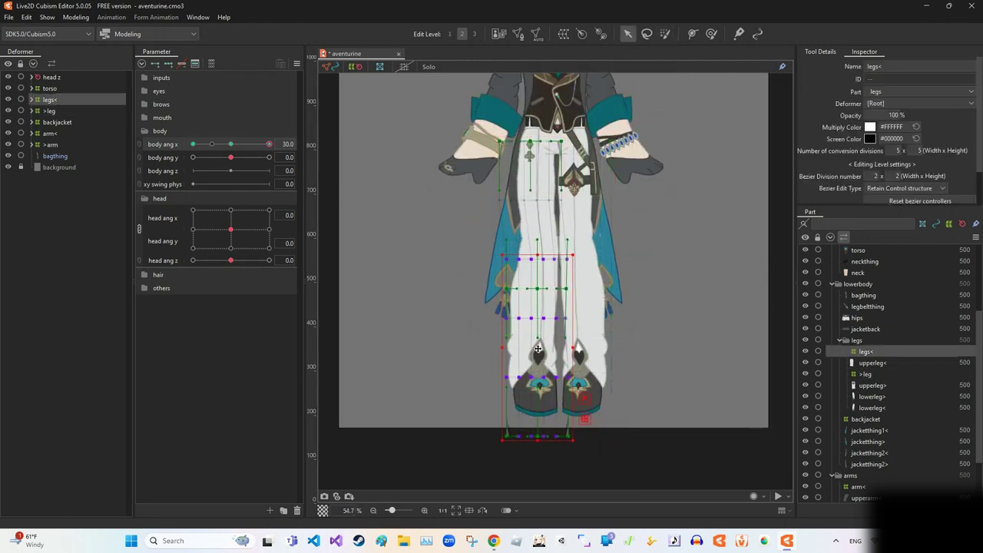
{"action": "left_click_drag", "start_coordinate": [538, 349], "coordinate": [537, 172]}
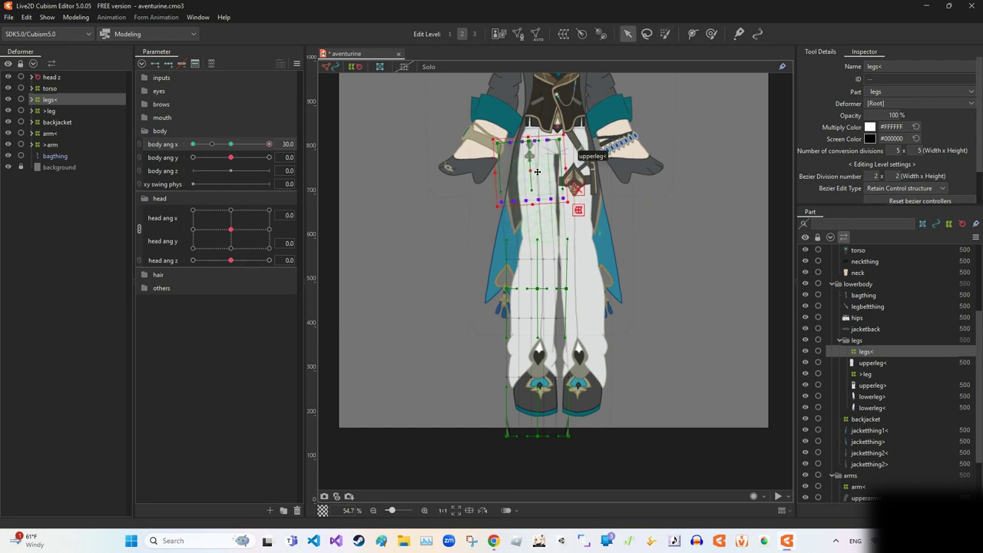
Step: Add a body ang x keyform at 15 to the legs< deformer and raise its brush-selected lower part there
{"action": "scroll", "coordinate": [537, 172], "scroll_direction": "down", "scroll_amount": 3}
{"action": "scroll", "coordinate": [536, 172], "scroll_direction": "up", "scroll_amount": 1}
{"action": "left_click", "coordinate": [50, 112]}
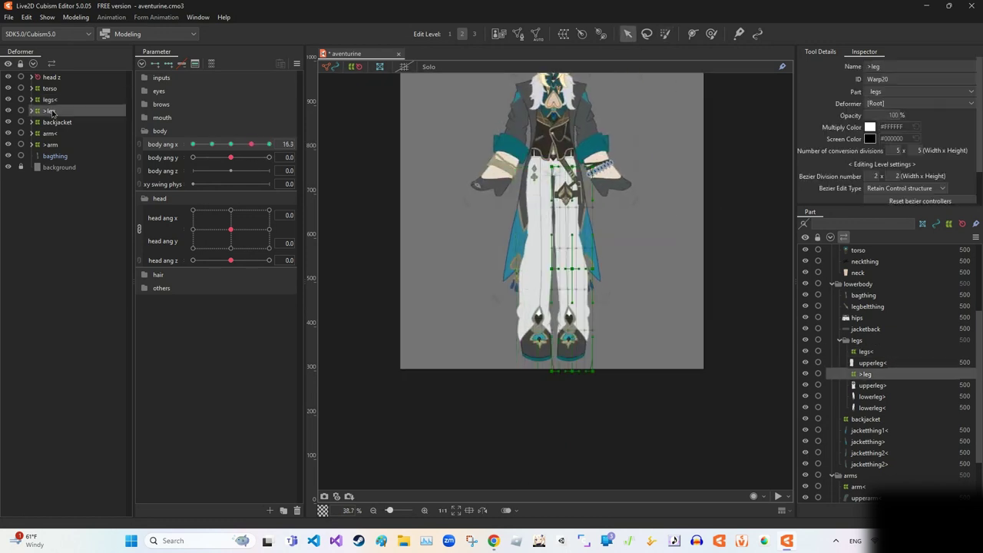
{"action": "left_click", "coordinate": [50, 100]}
{"action": "double_click", "coordinate": [285, 146]}
{"action": "key", "text": "Escape"}
{"action": "scroll", "coordinate": [637, 138], "scroll_direction": "up", "scroll_amount": 2}
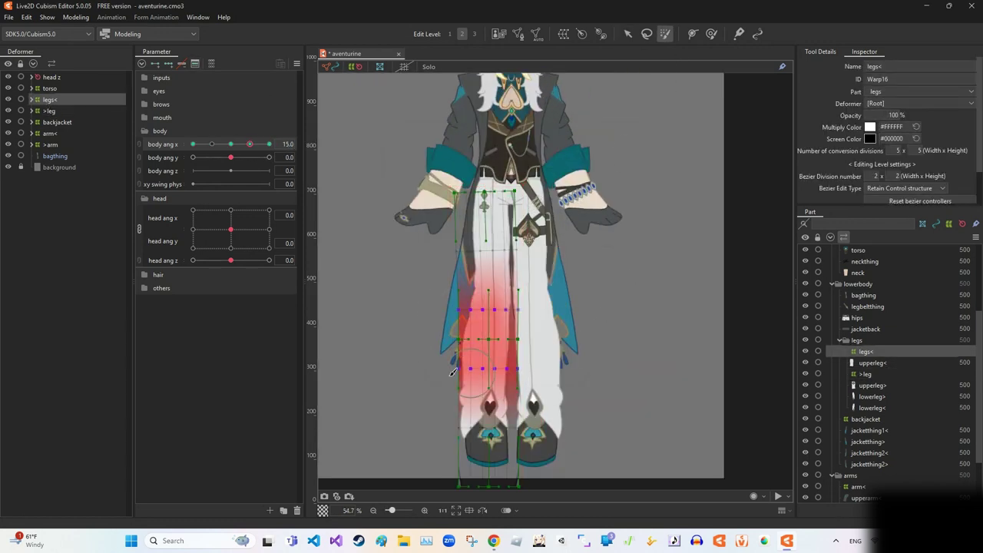
{"action": "left_click", "coordinate": [269, 143]}
{"action": "left_click", "coordinate": [193, 144]}
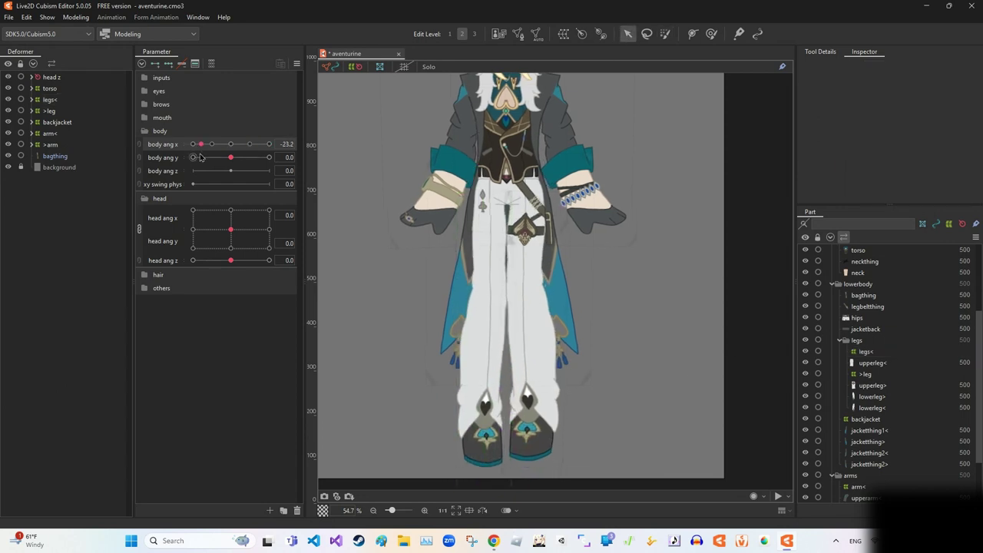
Step: Move the lowerleg< part directly below upperleg< in the legs folder
{"action": "scroll", "coordinate": [884, 368], "scroll_direction": "down", "scroll_amount": 1}
{"action": "left_click", "coordinate": [871, 333]}
{"action": "left_click", "coordinate": [750, 326]}
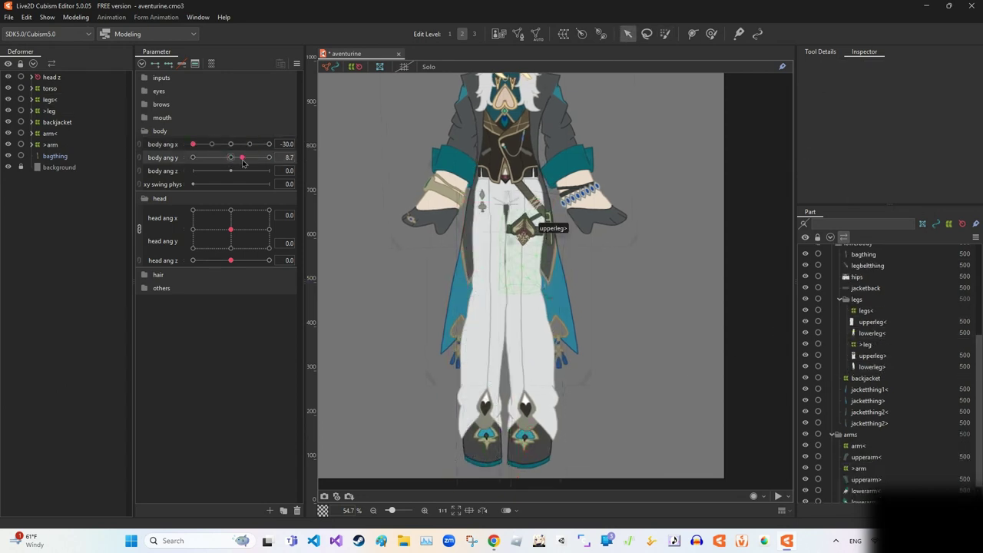
Step: Rotate the legs< deformer slightly at body ang x 30 after checking the body ang x and body ang y motion
{"action": "left_click_drag", "start_coordinate": [193, 143], "coordinate": [231, 143]}
{"action": "left_click", "coordinate": [269, 143]}
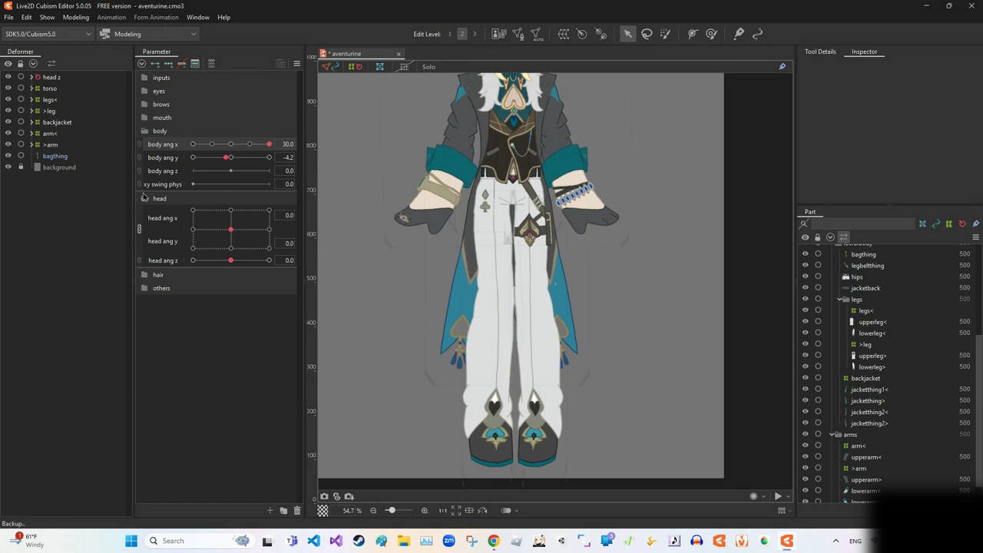
{"action": "scroll", "coordinate": [738, 317], "scroll_direction": "down", "scroll_amount": 4}
{"action": "scroll", "coordinate": [583, 322], "scroll_direction": "up", "scroll_amount": 4}
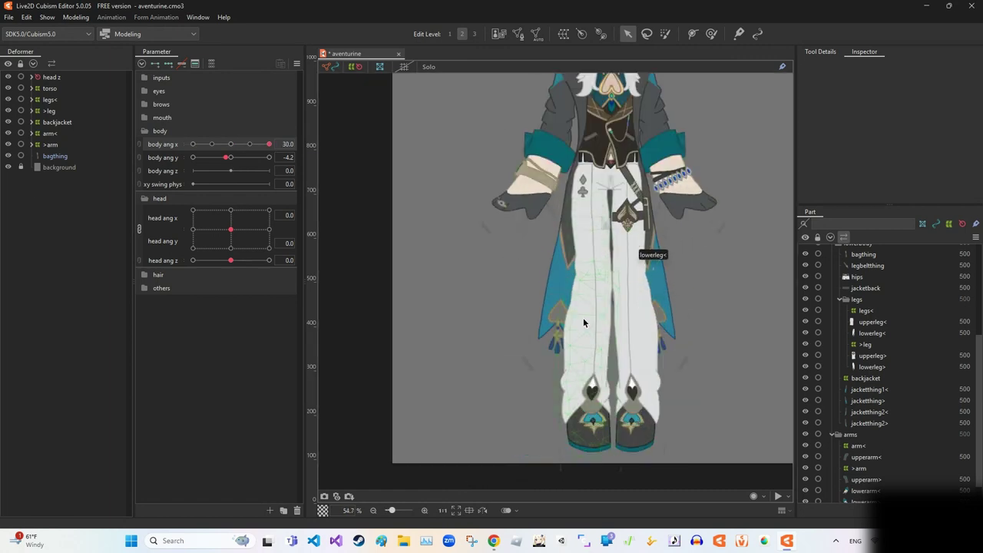
{"action": "left_click", "coordinate": [589, 180]}
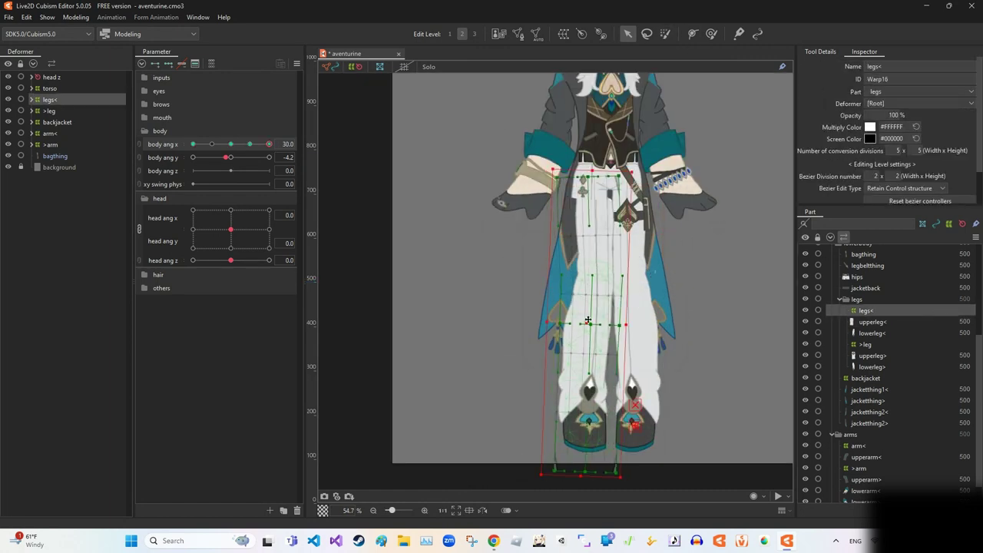
Step: Delete and re-add the body ang x keyform at 15 on the legs< deformer, and adjust its brush-selected knee area
{"action": "double_click", "coordinate": [249, 144]}
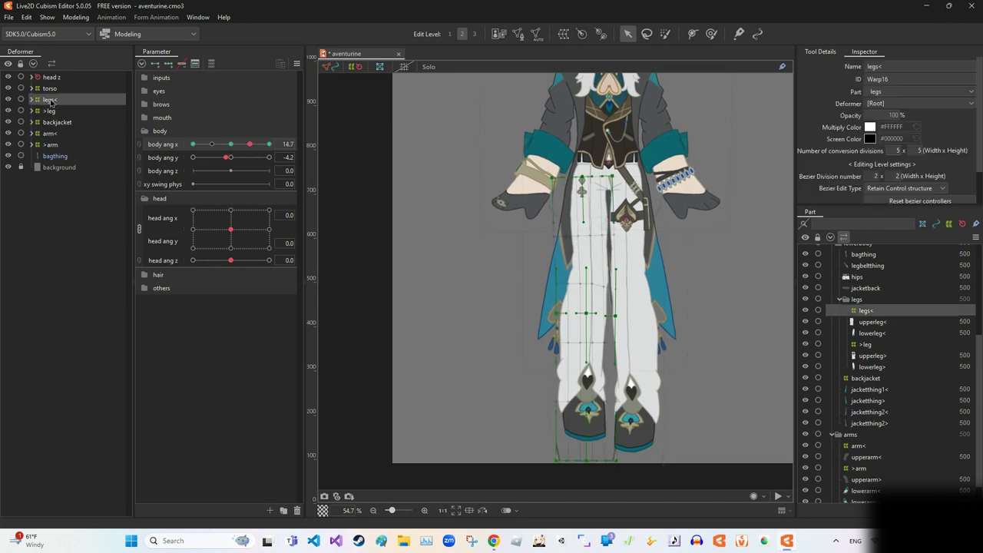
{"action": "key", "text": "Escape"}
{"action": "double_click", "coordinate": [249, 144]}
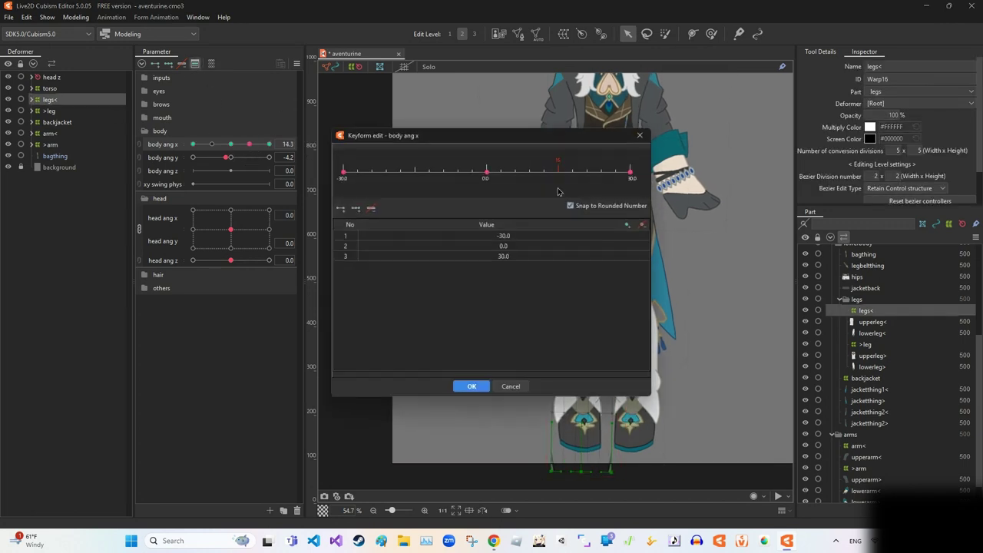
{"action": "key", "text": "Escape"}
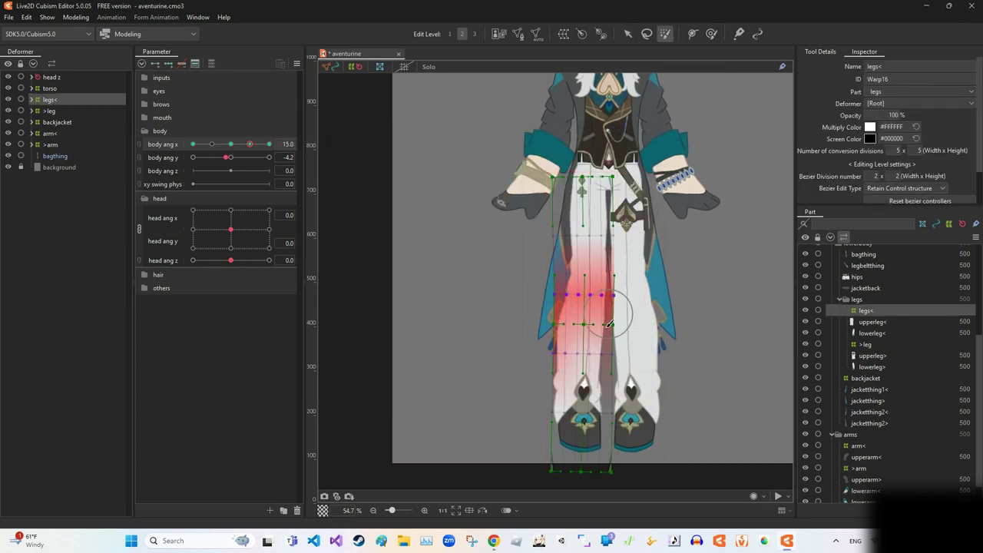
{"action": "key", "text": "v"}
{"action": "key", "text": "Escape"}
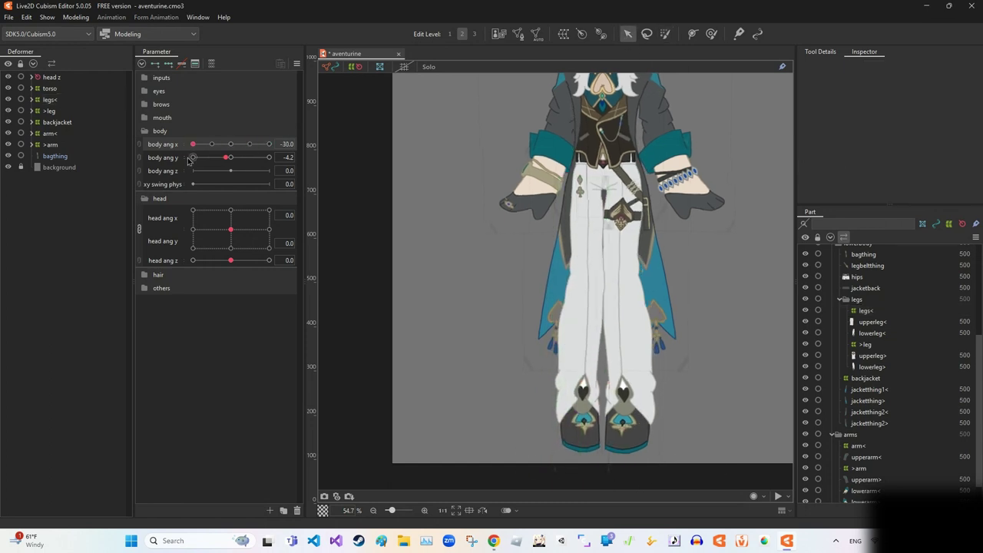
Step: Shift the lower part of the >leg deformer slightly outward at body ang x -30 and return body ang y to 0
{"action": "left_click", "coordinate": [43, 112]}
{"action": "scroll", "coordinate": [752, 459], "scroll_direction": "down", "scroll_amount": 2}
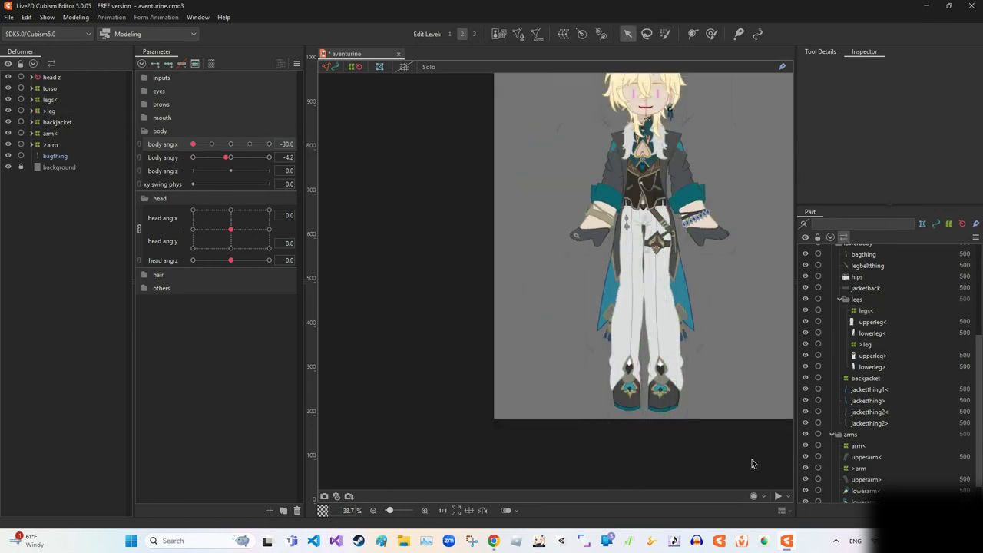
{"action": "left_click", "coordinate": [758, 383]}
{"action": "scroll", "coordinate": [757, 383], "scroll_direction": "down", "scroll_amount": 2}
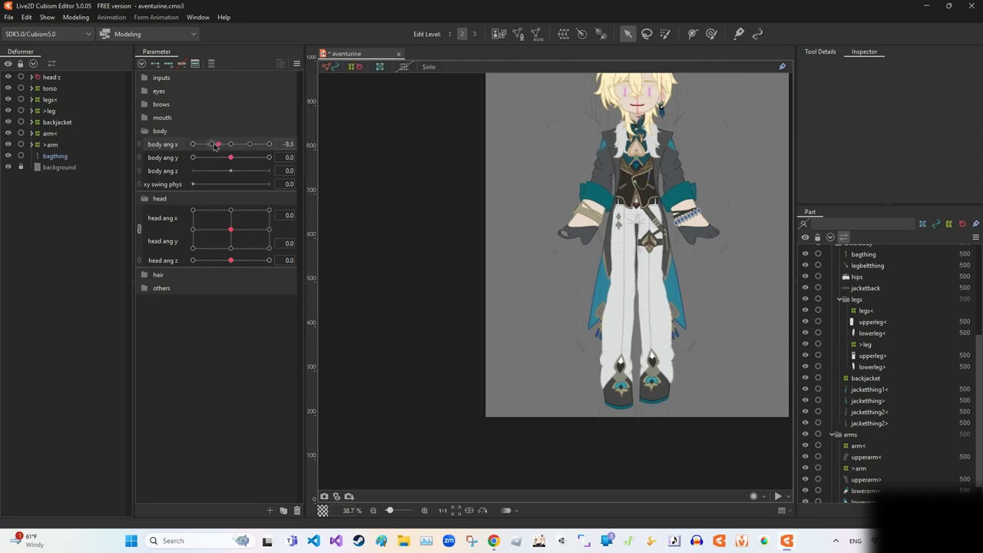
Step: Add a body ang x keyform at -15 on the >leg deformer and adjust its brush-selected knee area
{"action": "left_click", "coordinate": [48, 111]}
{"action": "left_click", "coordinate": [195, 64]}
{"action": "key", "text": "Return"}
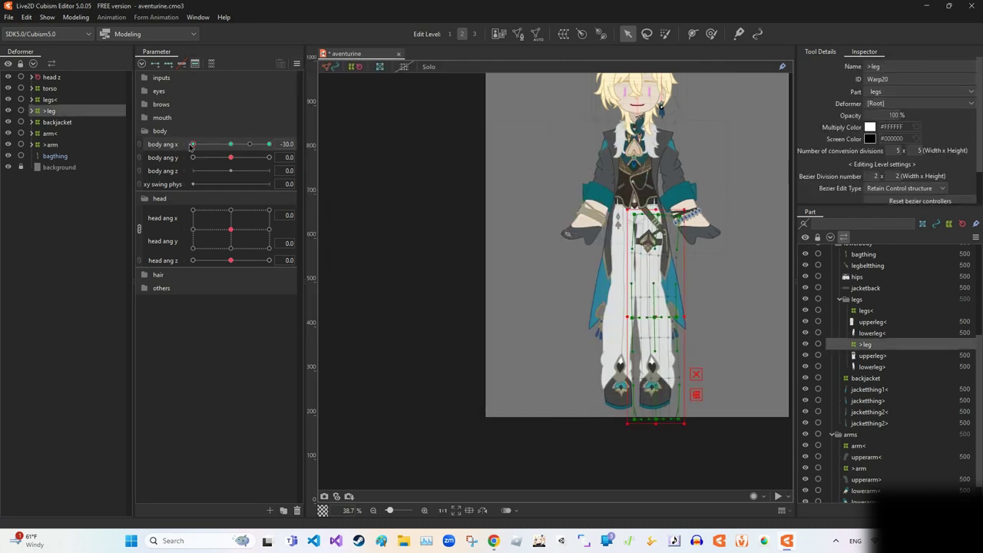
{"action": "left_click", "coordinate": [195, 64]}
{"action": "key", "text": "Return"}
{"action": "left_click", "coordinate": [195, 64]}
{"action": "key", "text": "Return"}
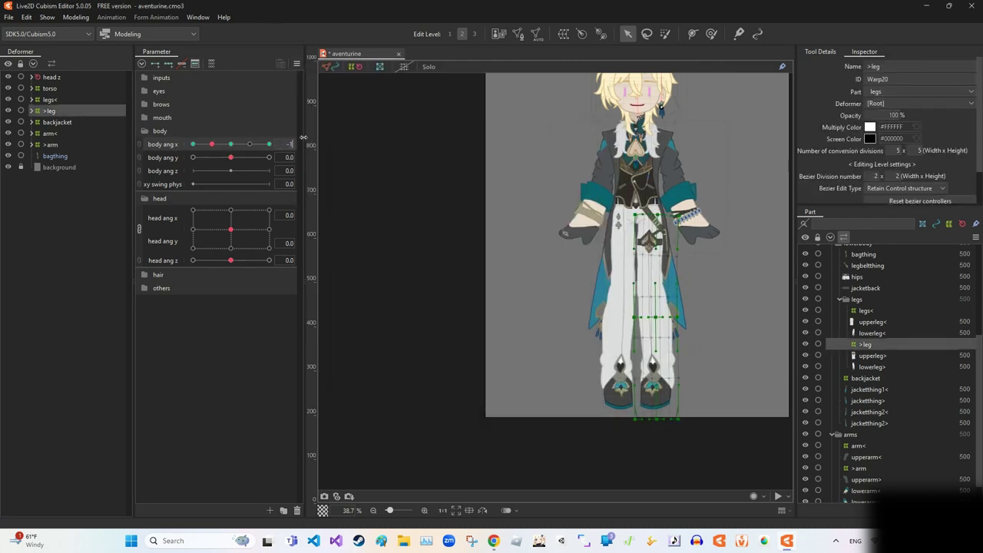
{"action": "scroll", "coordinate": [750, 375], "scroll_direction": "up", "scroll_amount": 2}
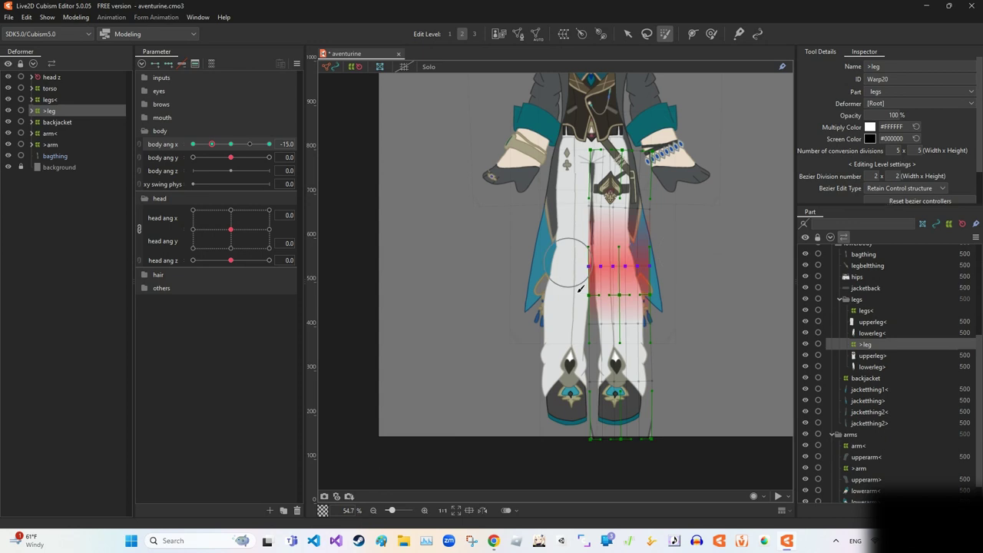
{"action": "left_click", "coordinate": [725, 358]}
Step: Add a physics group named body x with the body x input preset and save its pendulum as the preset body phys
{"action": "left_click", "coordinate": [268, 143]}
{"action": "left_click", "coordinate": [75, 16]}
{"action": "left_click", "coordinate": [84, 232]}
{"action": "left_click", "coordinate": [196, 117]}
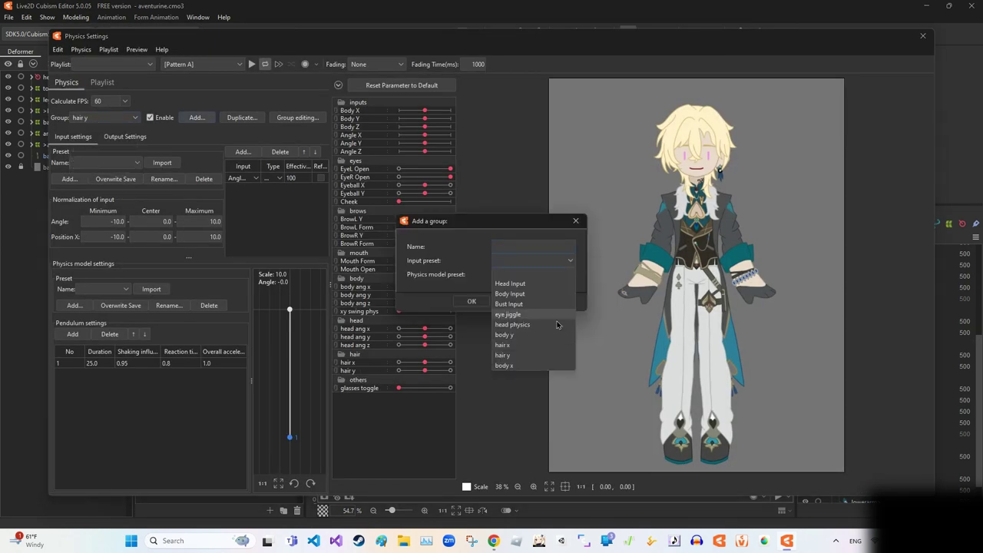
{"action": "left_click", "coordinate": [522, 275]}
{"action": "left_click", "coordinate": [507, 246]}
{"action": "type", "text": "body"}
{"action": "left_click", "coordinate": [472, 301]}
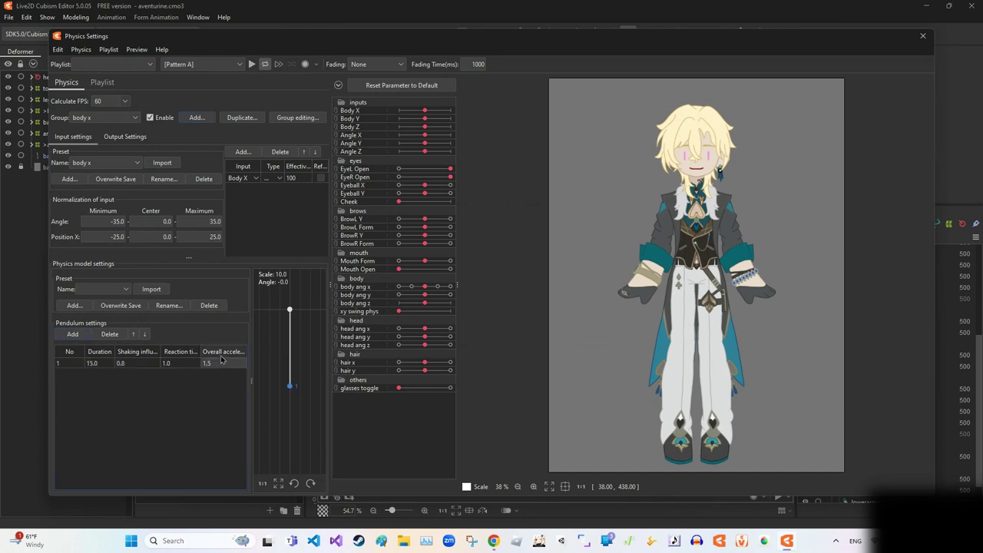
{"action": "left_click", "coordinate": [74, 305]}
{"action": "left_click", "coordinate": [471, 306]}
Step: Add body ang x as the body x group's physics output and fit its magnification to the parameter range
{"action": "left_click", "coordinate": [125, 136]}
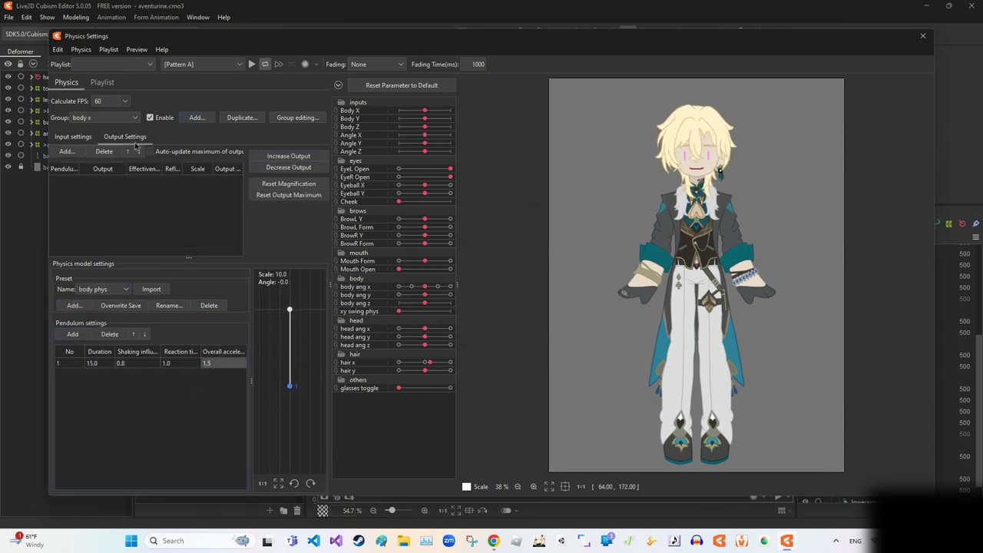
{"action": "left_click", "coordinate": [67, 151]}
{"action": "scroll", "coordinate": [491, 268], "scroll_direction": "down", "scroll_amount": 5}
{"action": "left_click", "coordinate": [476, 330]}
{"action": "left_click", "coordinate": [471, 403]}
{"action": "left_click", "coordinate": [525, 282]}
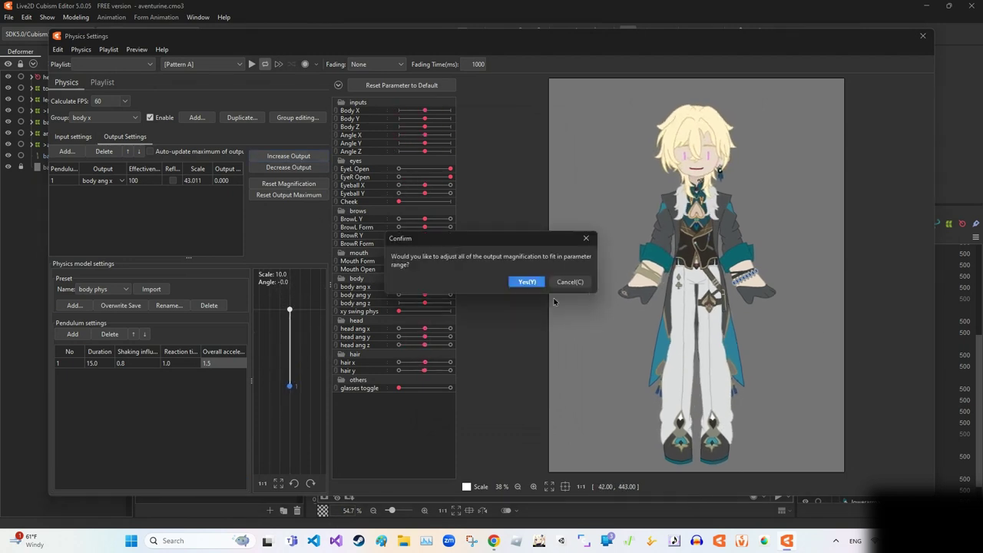
{"action": "left_click", "coordinate": [527, 279]}
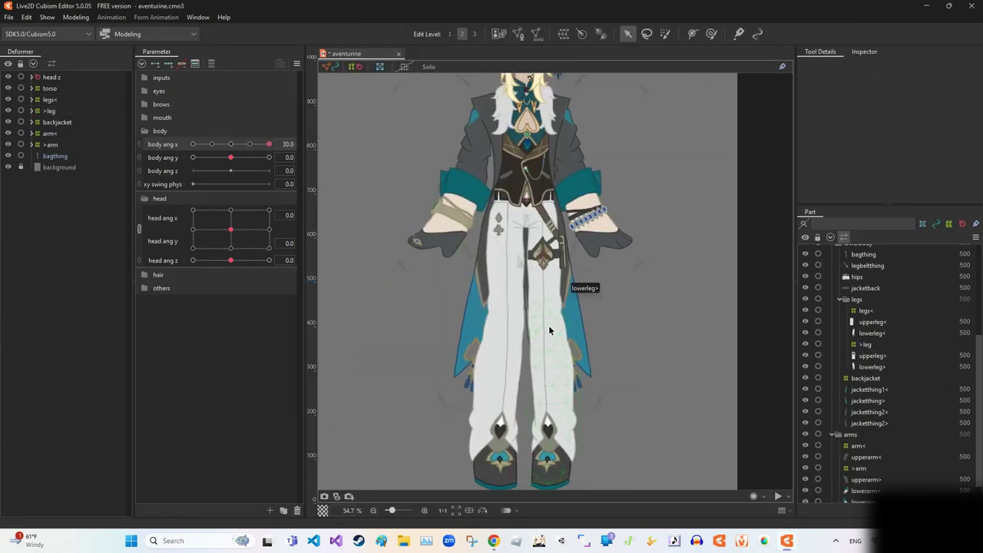
Step: Rotate the >leg deformer so its lower end swings outward at body ang x 30
{"action": "left_click", "coordinate": [548, 330]}
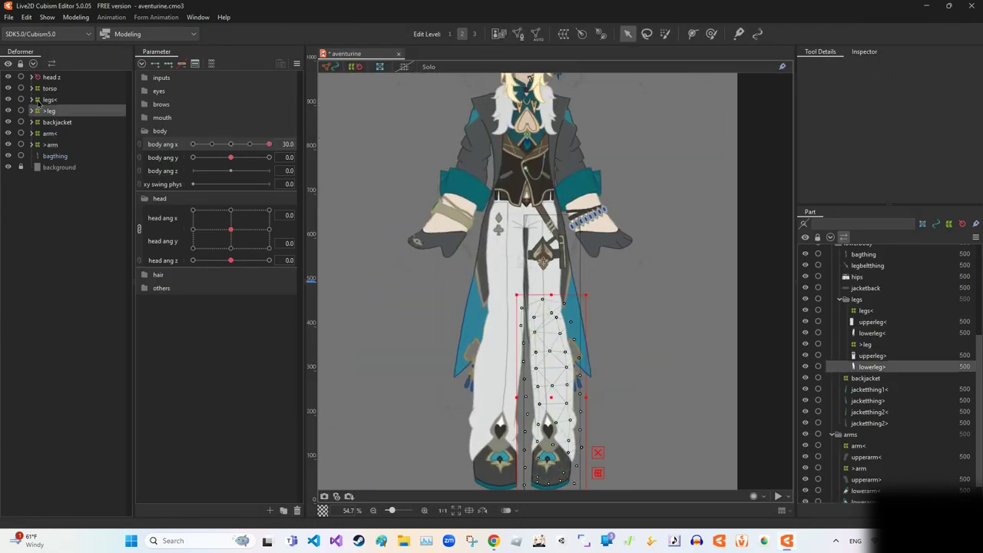
{"action": "left_click_drag", "start_coordinate": [548, 330], "coordinate": [589, 454]}
{"action": "scroll", "coordinate": [590, 454], "scroll_direction": "down", "scroll_amount": 2}
{"action": "scroll", "coordinate": [590, 454], "scroll_direction": "up", "scroll_amount": 2}
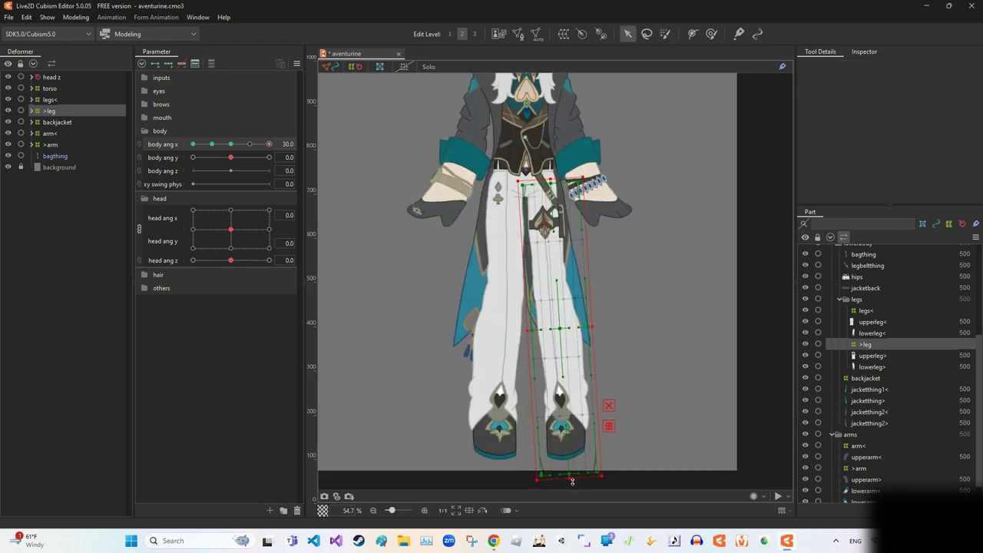
{"action": "left_click", "coordinate": [384, 307]}
Step: Remove the body ang x keyform at 15 from the legs< deformer
{"action": "left_click", "coordinate": [50, 145]}
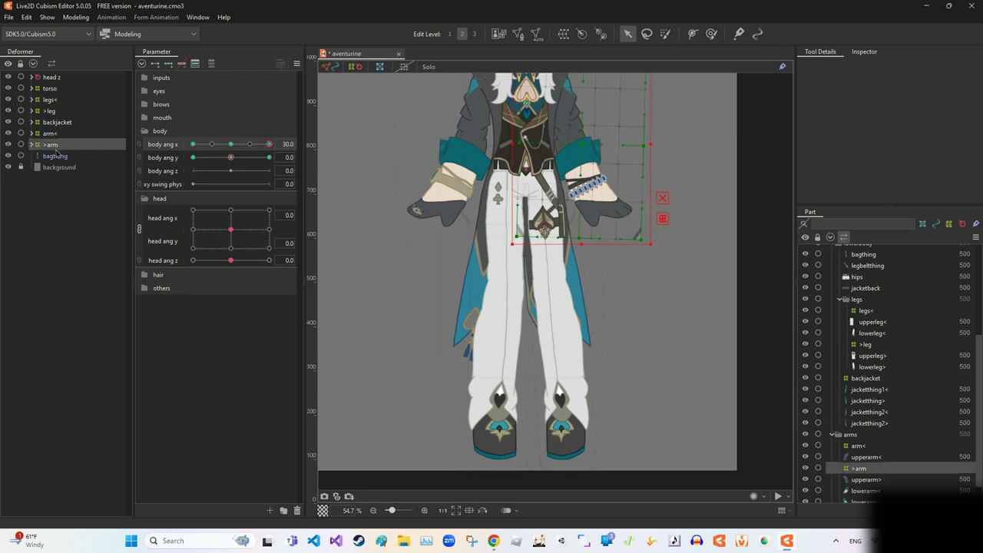
{"action": "left_click", "coordinate": [49, 99]}
{"action": "left_click", "coordinate": [195, 63]}
{"action": "left_click", "coordinate": [509, 380]}
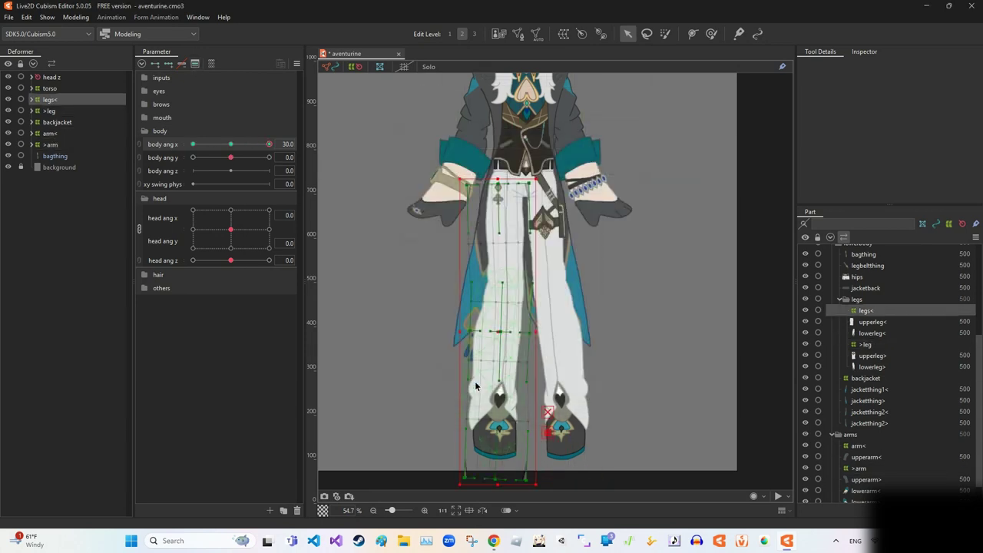
Step: Replace the >leg deformer's body ang x keyform at -15 with one at 15 and adjust the leg there
{"action": "left_click", "coordinate": [49, 111]}
{"action": "left_click", "coordinate": [196, 63]}
{"action": "left_click", "coordinate": [509, 380]}
{"action": "left_click_drag", "start_coordinate": [269, 143], "coordinate": [250, 145]}
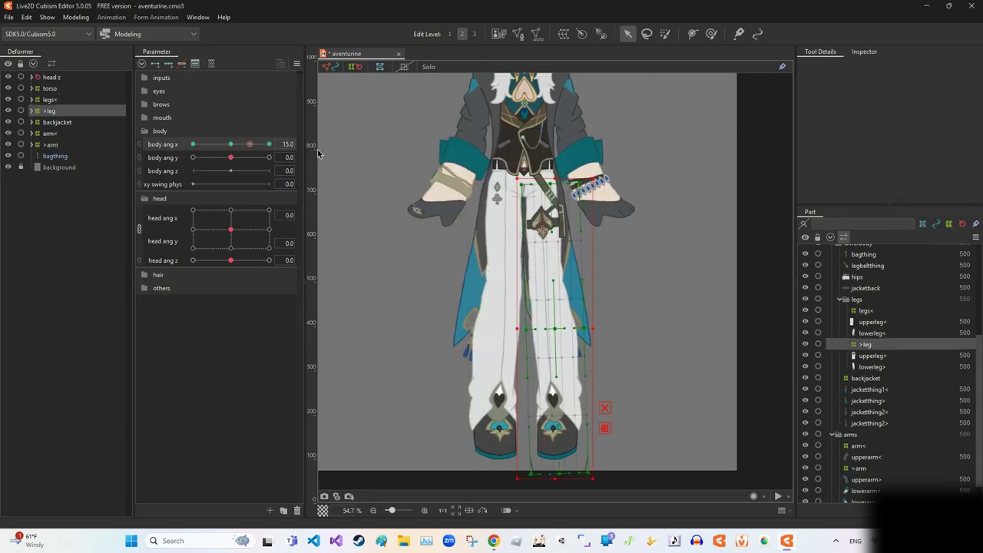
{"action": "left_click", "coordinate": [557, 368]}
{"action": "left_click", "coordinate": [763, 341]}
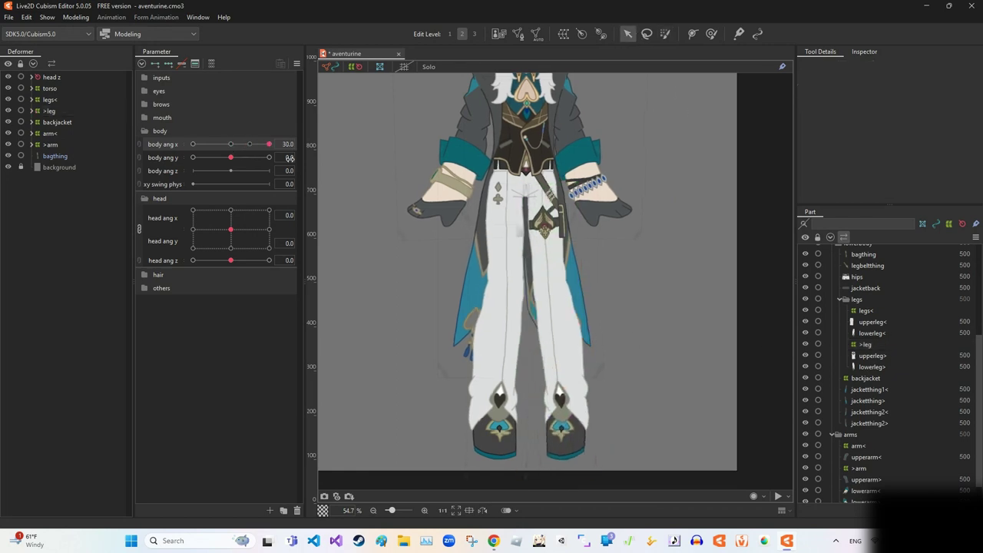
Step: Rotate the legs< deformer so its lower end swings outward at body ang x -30
{"action": "left_click_drag", "start_coordinate": [254, 143], "coordinate": [194, 144]}
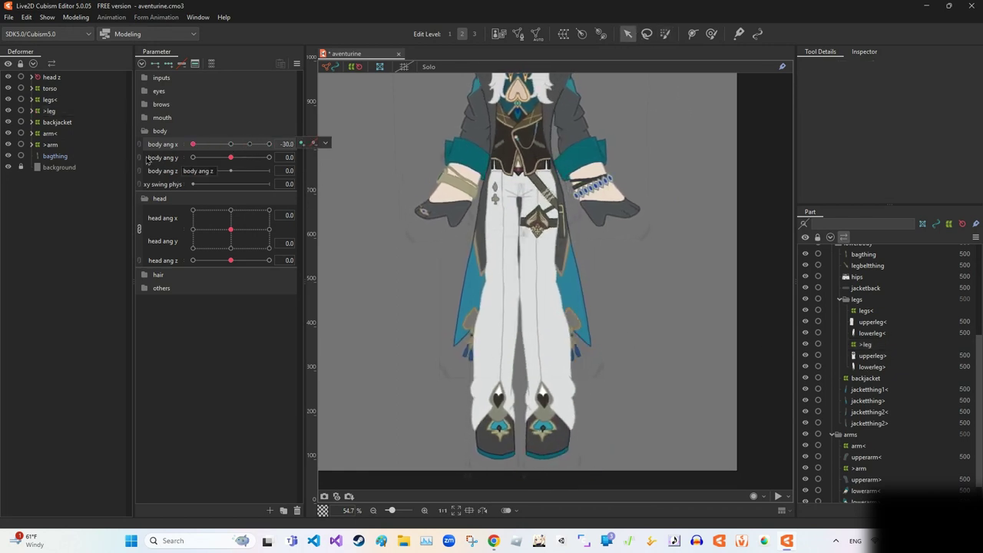
{"action": "left_click_drag", "start_coordinate": [518, 239], "coordinate": [491, 325]}
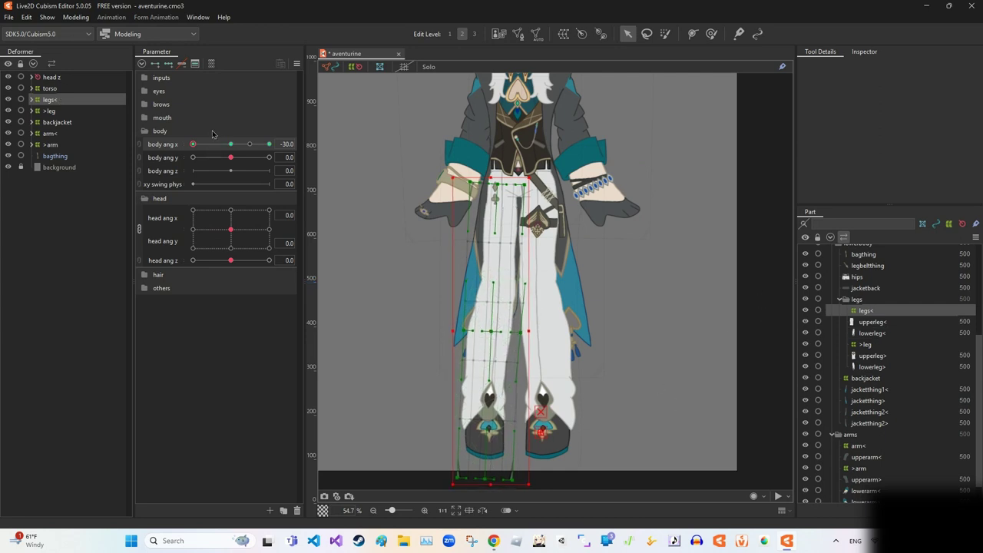
Step: Raise the brush-selected lower part of the >leg deformer slightly at body ang x 15
{"action": "left_click_drag", "start_coordinate": [193, 144], "coordinate": [242, 145]}
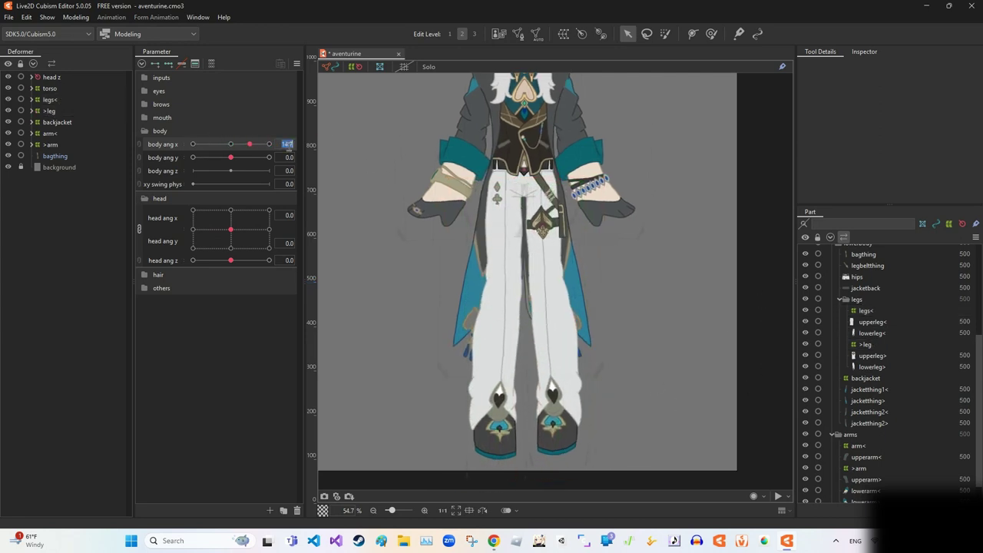
{"action": "key", "text": "w"}
{"action": "key", "text": "Escape"}
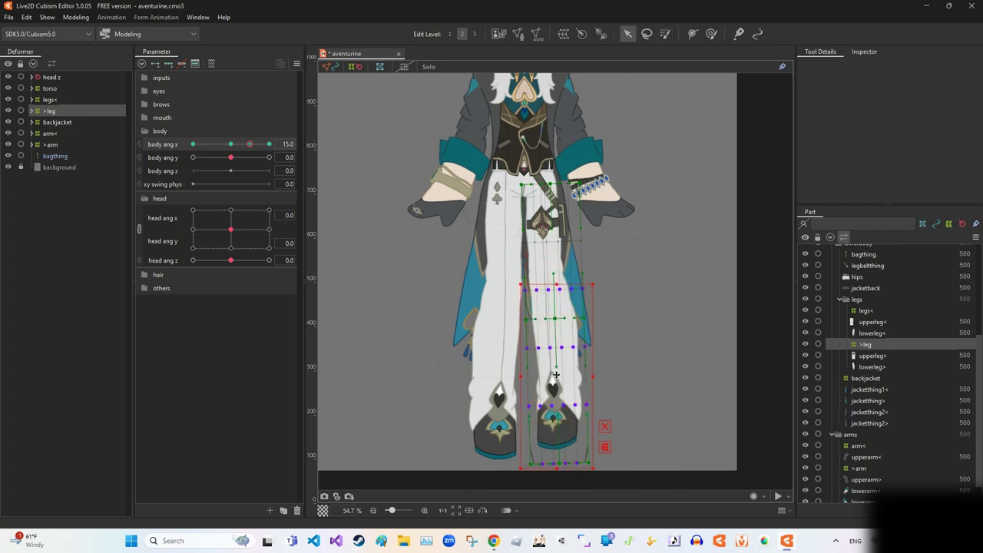
Step: Add a body ang x keyform at -15 to the legs< deformer
{"action": "left_click_drag", "start_coordinate": [249, 143], "coordinate": [193, 145]}
{"action": "left_click", "coordinate": [49, 99]}
{"action": "left_click", "coordinate": [195, 63]}
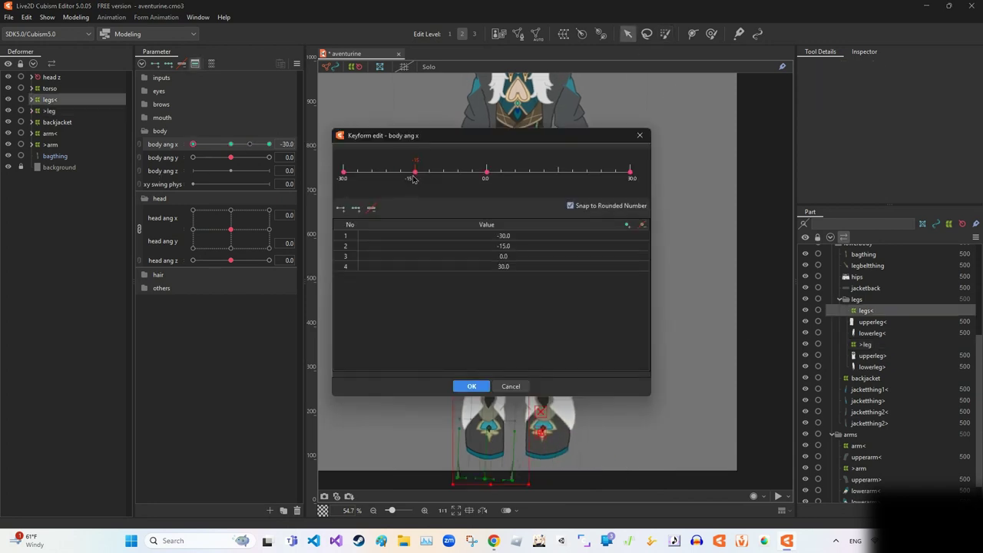
{"action": "left_click", "coordinate": [468, 386]}
Step: Raise the brush-selected lower part of the legs< deformer slightly at body ang x -15
{"action": "left_click", "coordinate": [211, 144]}
{"action": "key", "text": "w"}
{"action": "key", "text": "Escape"}
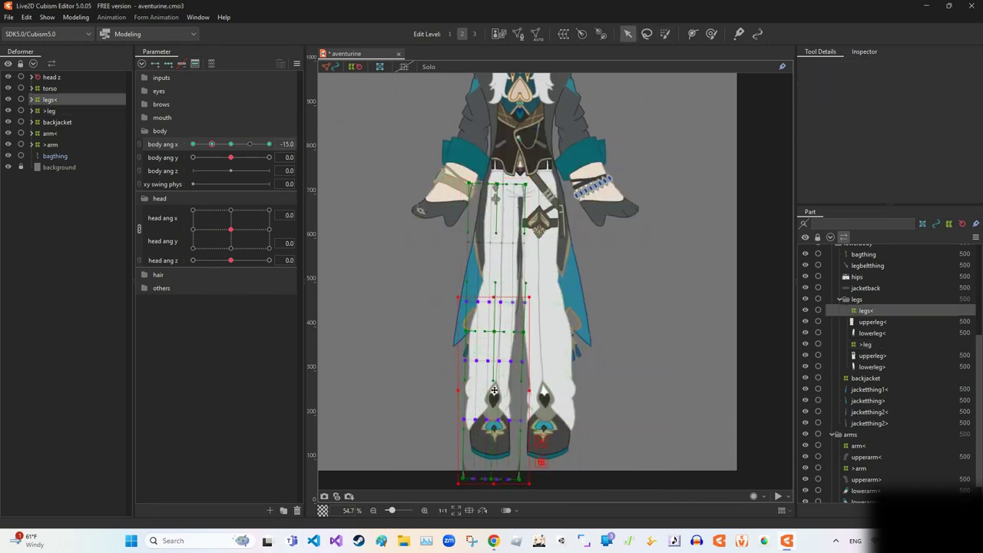
{"action": "key", "text": "w"}
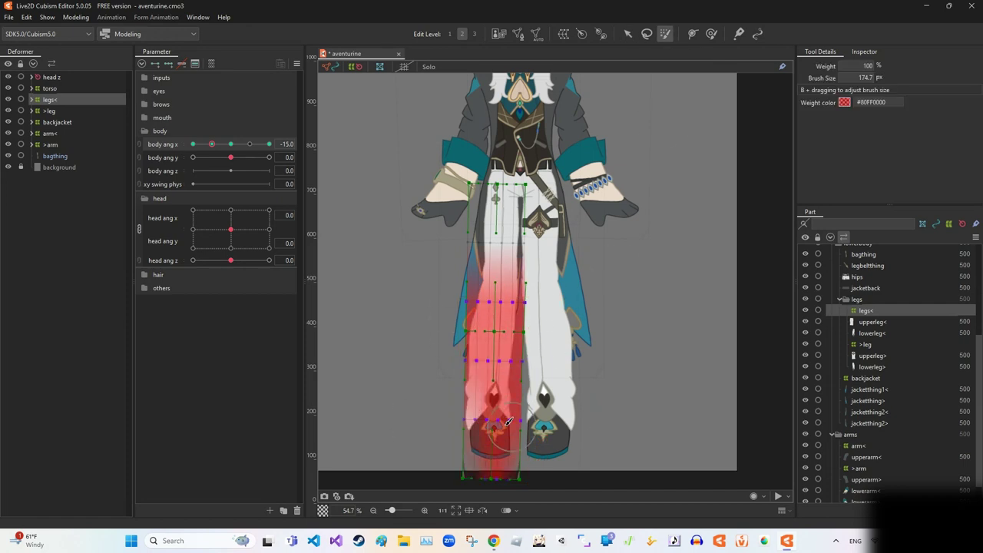
{"action": "left_click", "coordinate": [627, 35]}
{"action": "left_click", "coordinate": [193, 143]}
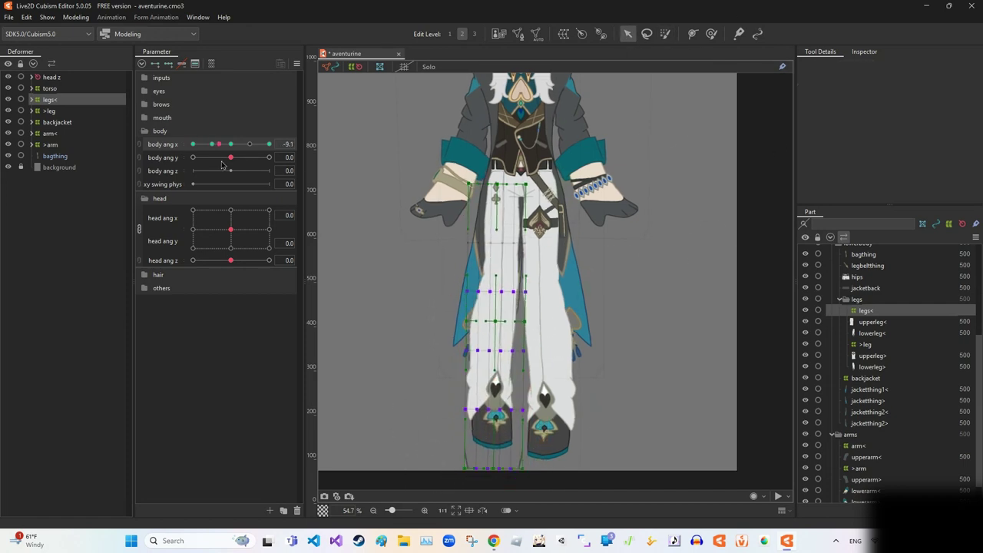
Step: Open the physics settings and preview the body x group's leg motion
{"action": "left_click", "coordinate": [75, 17]}
{"action": "left_click", "coordinate": [92, 236]}
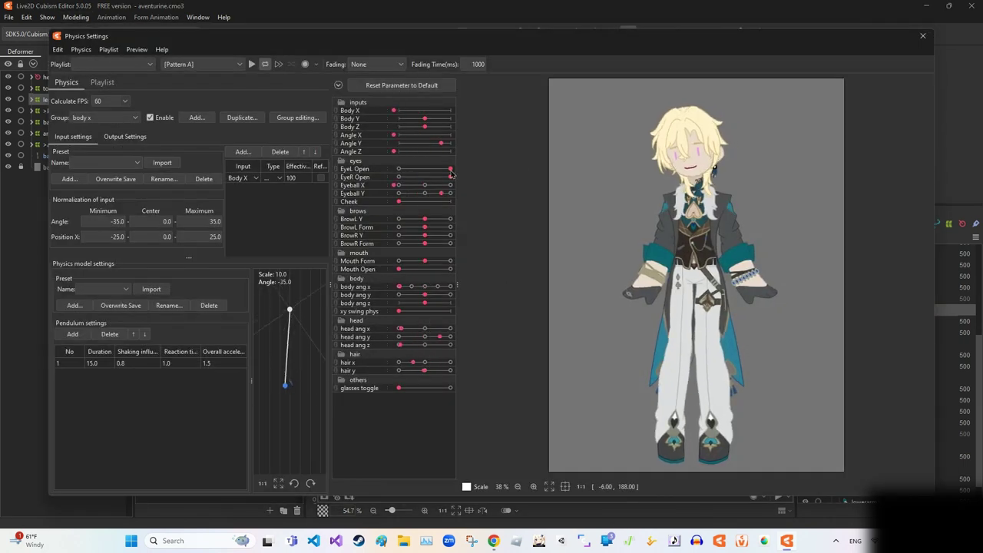
Step: Save the pendulum settings as a preset named body phy and delete that duplicate preset
{"action": "left_click", "coordinate": [196, 118]}
{"action": "left_click", "coordinate": [570, 274]}
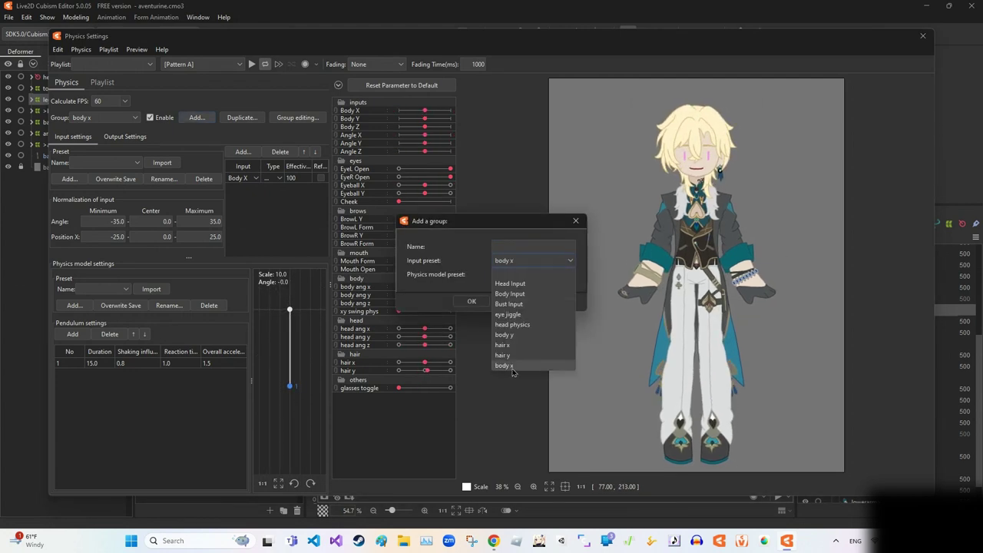
{"action": "left_click", "coordinate": [575, 220]}
{"action": "left_click", "coordinate": [74, 305]}
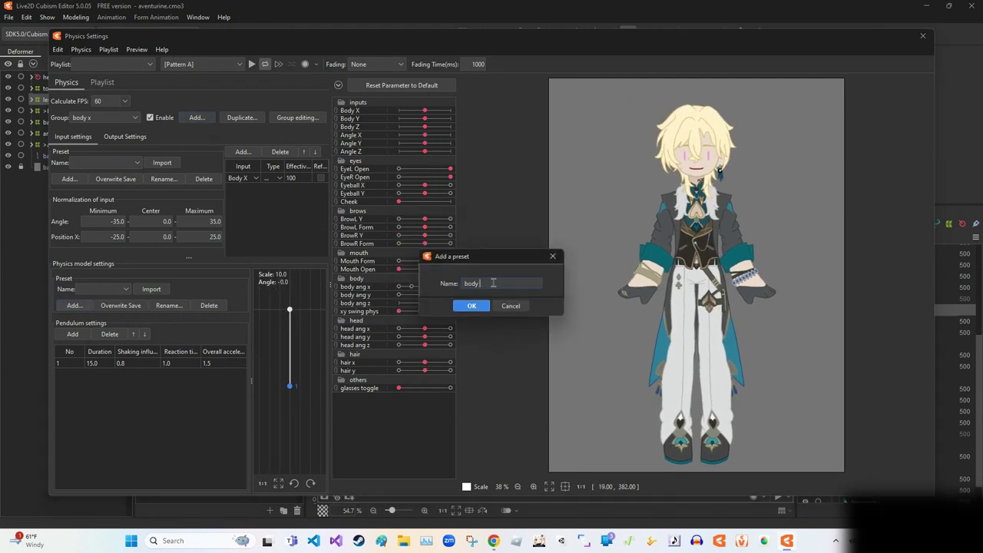
{"action": "left_click", "coordinate": [471, 306]}
{"action": "left_click", "coordinate": [94, 289]}
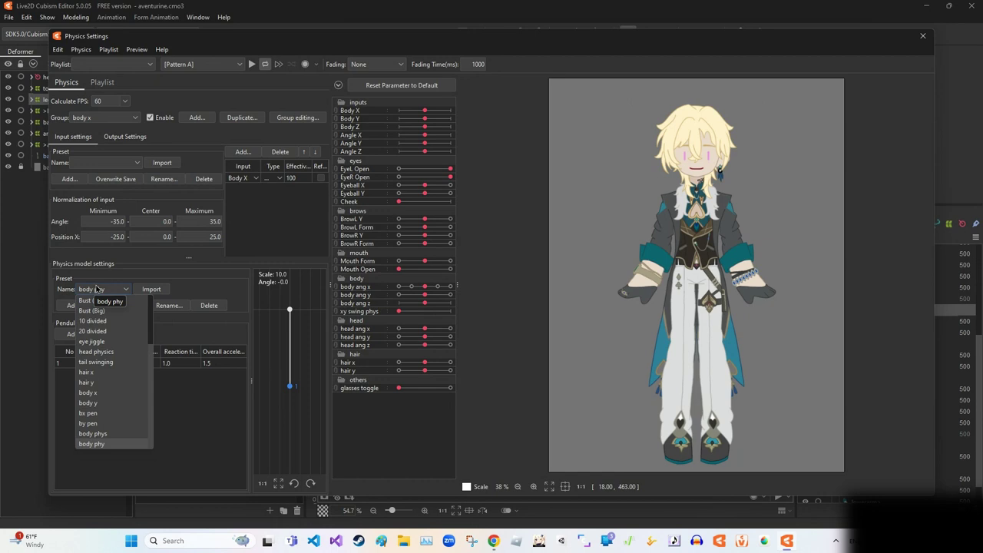
{"action": "left_click", "coordinate": [478, 289]}
Step: Add a physics group named body y with the body x input preset and the body y physics model preset
{"action": "left_click", "coordinate": [197, 118]}
{"action": "left_click", "coordinate": [532, 274]}
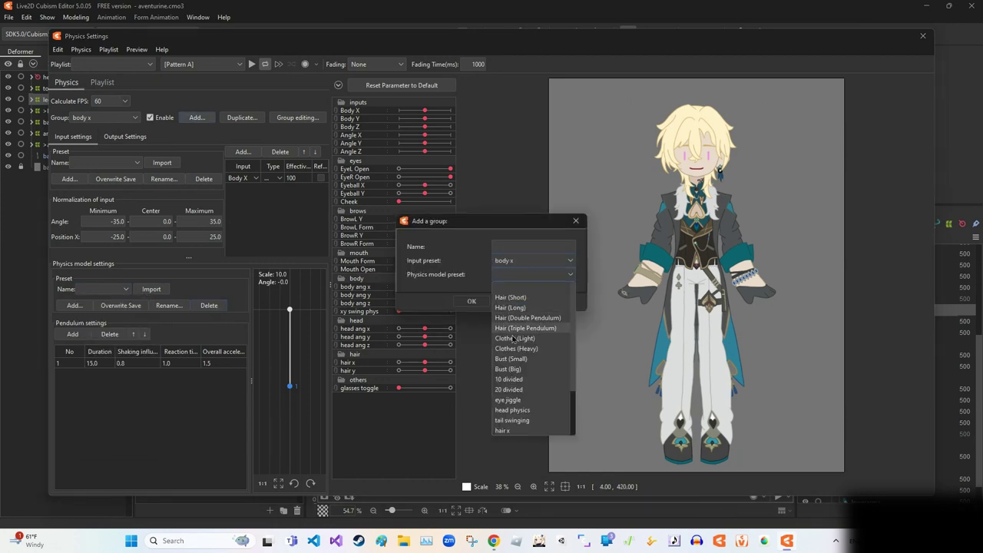
{"action": "scroll", "coordinate": [536, 424], "scroll_direction": "down", "scroll_amount": 2}
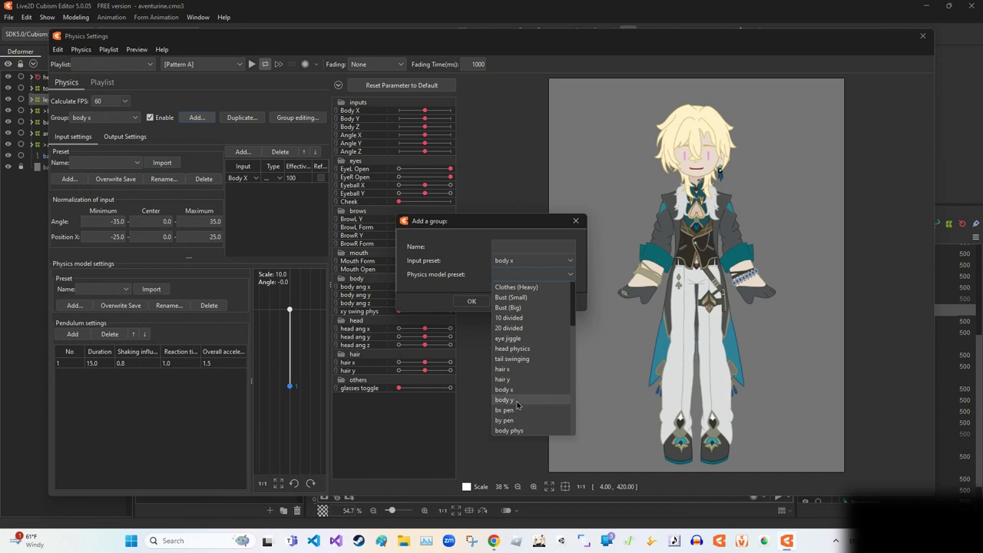
{"action": "left_click", "coordinate": [505, 399]}
{"action": "left_click", "coordinate": [471, 301]}
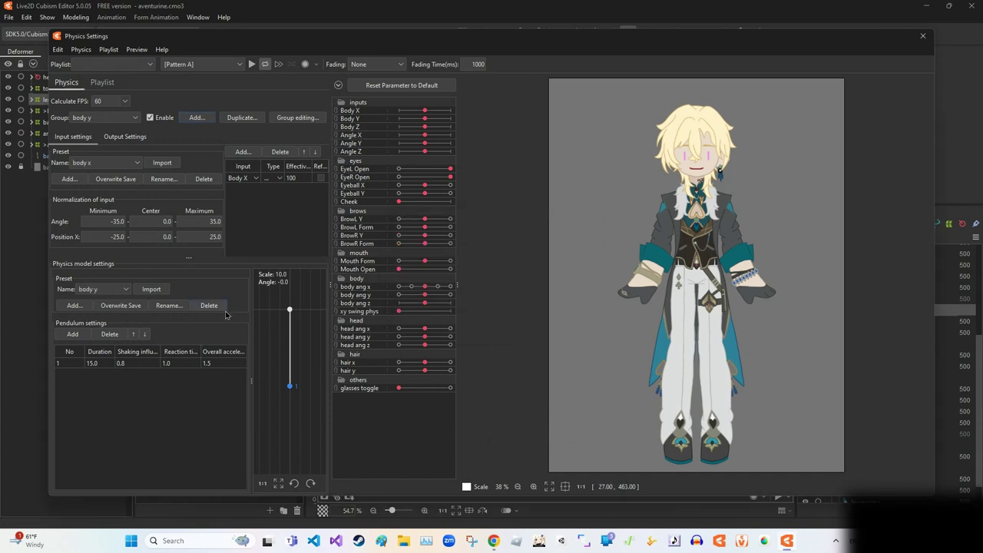
Step: Add body ang y as the body y group's physics output and fit its magnification to the parameter range
{"action": "left_click", "coordinate": [124, 137]}
{"action": "left_click", "coordinate": [67, 152]}
{"action": "left_click", "coordinate": [506, 344]}
{"action": "left_click", "coordinate": [471, 405]}
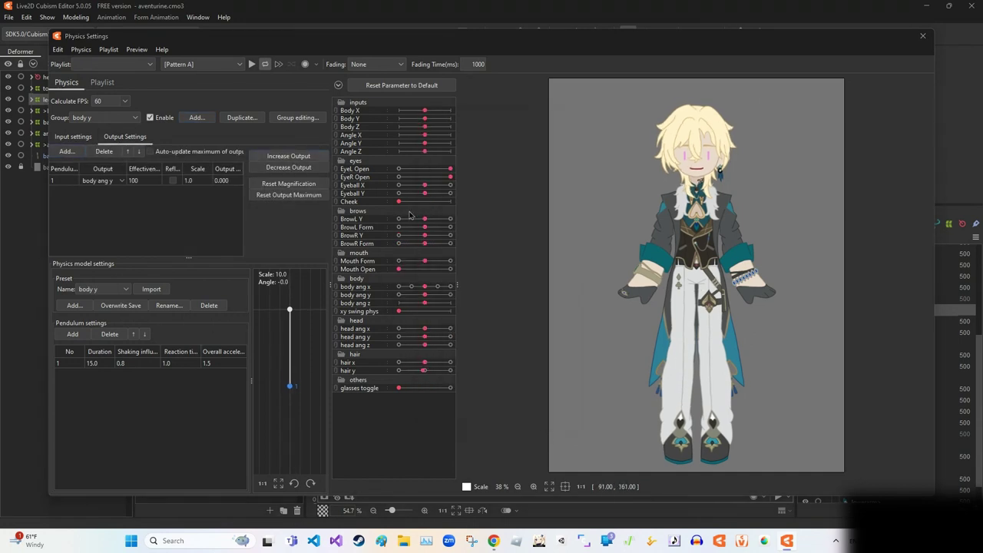
{"action": "left_click_drag", "start_coordinate": [705, 114], "coordinate": [697, 350]}
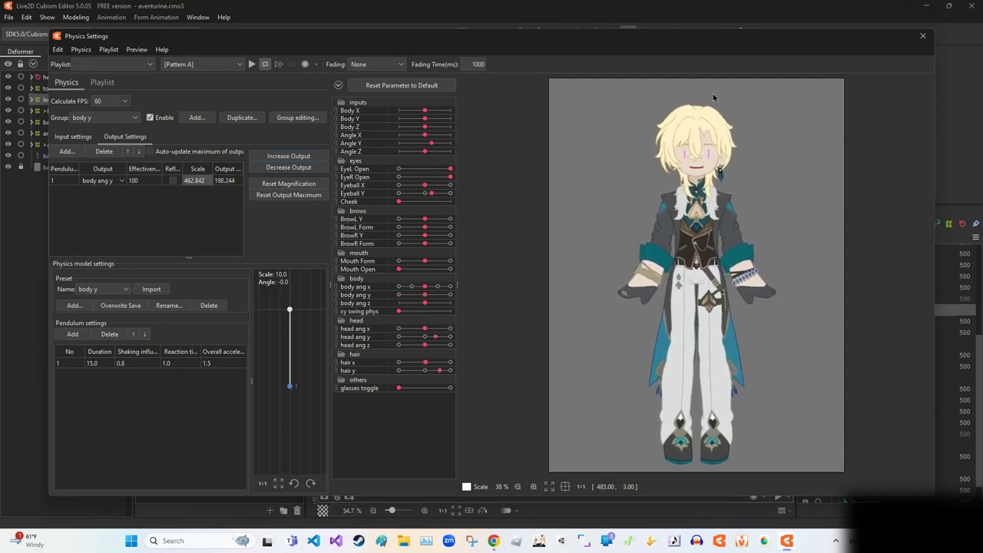
{"action": "left_click", "coordinate": [289, 184]}
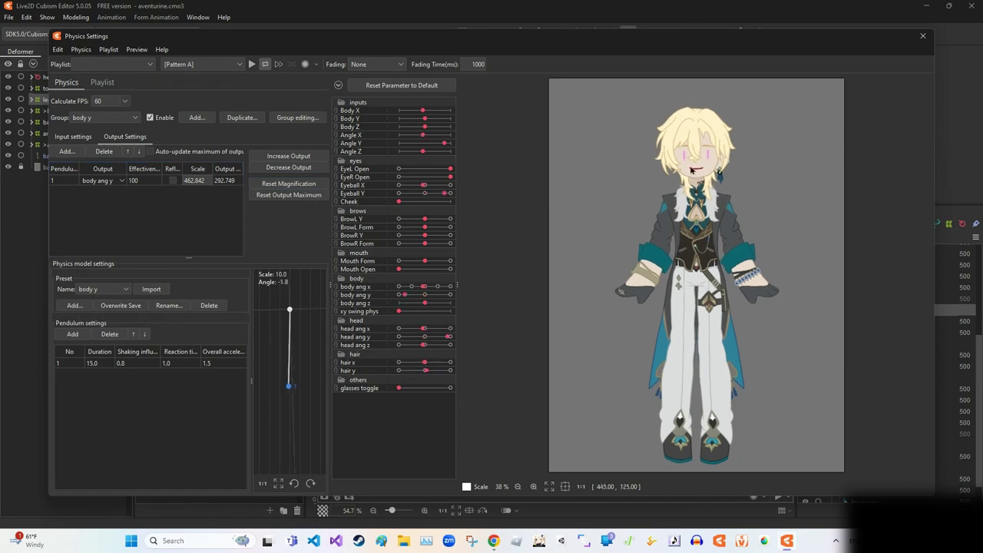
Step: Set the body y group's input parameter to Body Y and check the cursor tracking settings
{"action": "left_click", "coordinate": [73, 136]}
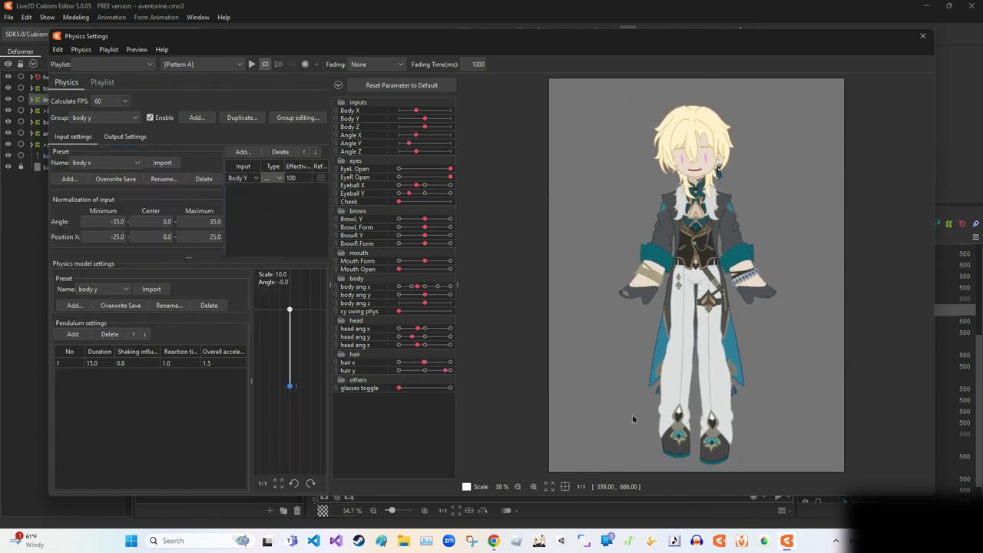
{"action": "left_click", "coordinate": [136, 49]}
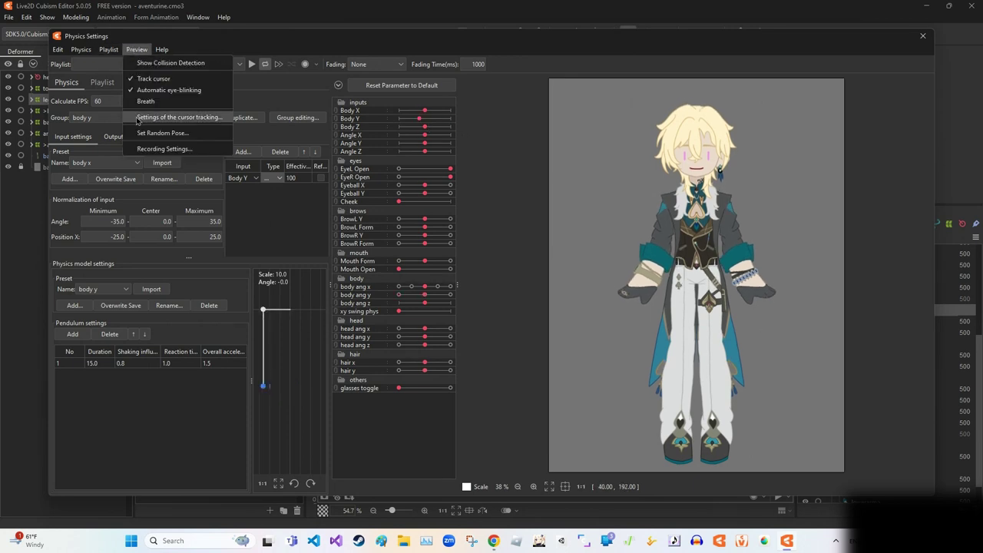
{"action": "left_click", "coordinate": [184, 114]}
{"action": "left_click", "coordinate": [511, 387]}
{"action": "left_click", "coordinate": [124, 136]}
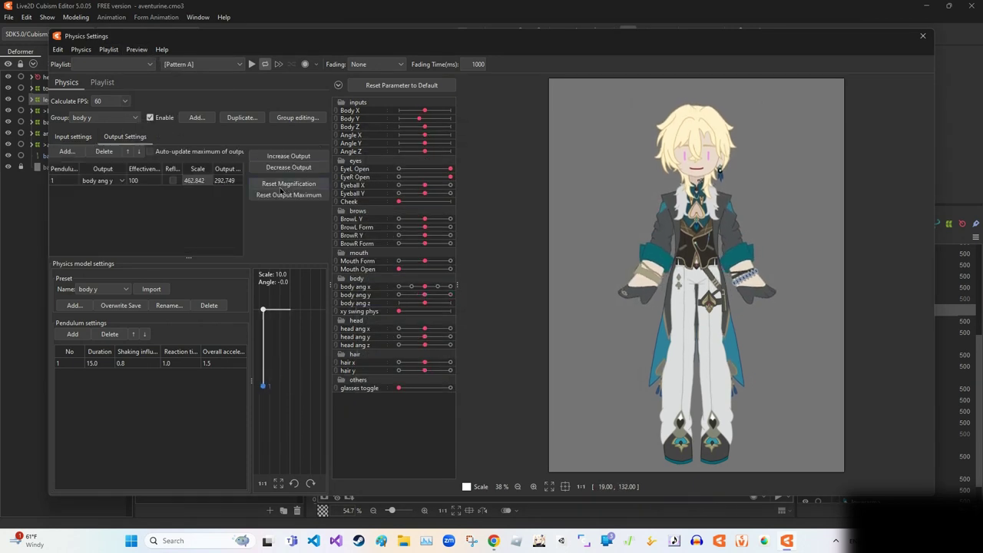
Step: Reset the body ang y output's magnification and try the output reflected while moving the tracking cursor over the model
{"action": "left_click", "coordinate": [284, 184]}
{"action": "key", "text": "Return"}
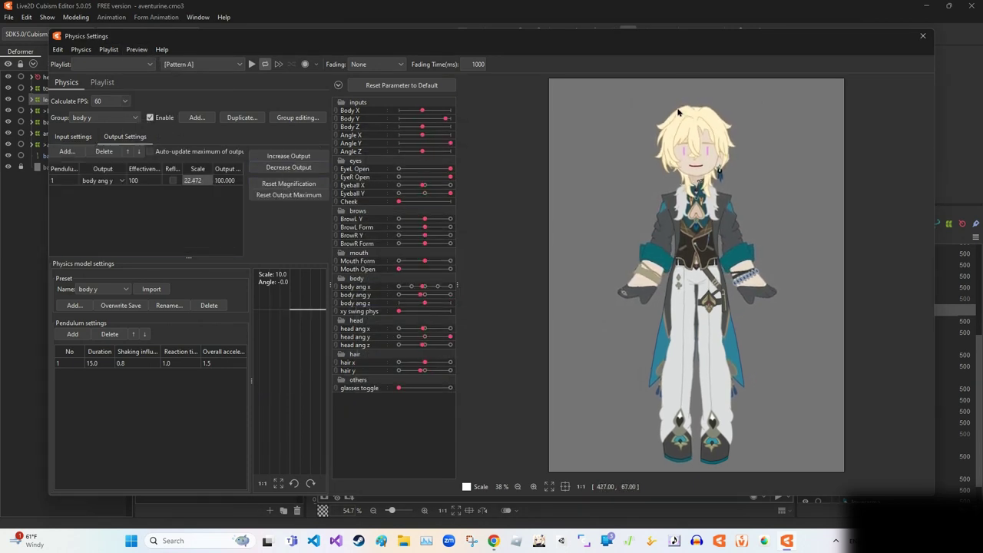
{"action": "left_click", "coordinate": [73, 136]}
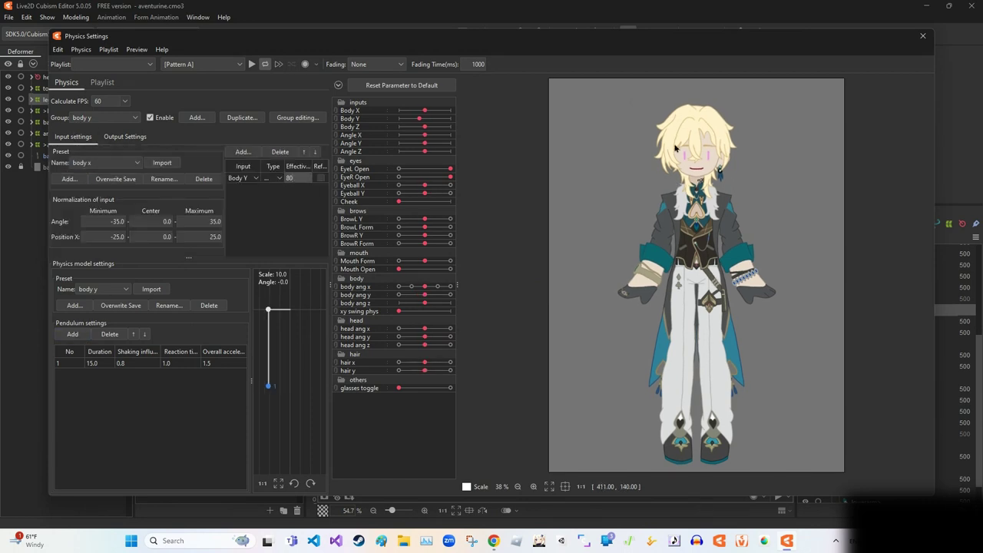
{"action": "left_click", "coordinate": [125, 136]}
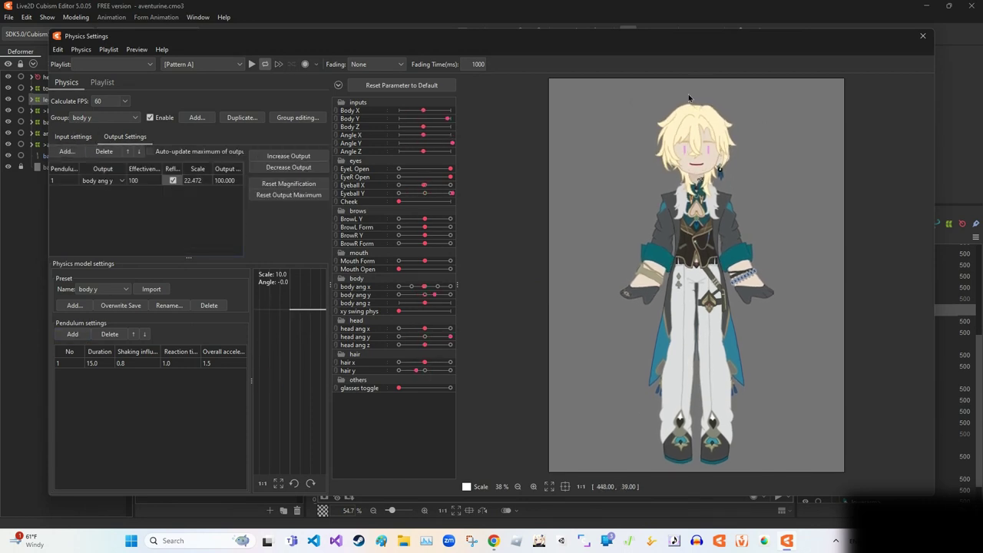
{"action": "left_click_drag", "start_coordinate": [688, 98], "coordinate": [683, 370]}
Step: Compare the body x group's input settings and set the body y group's Body Y input effectiveness to 100
{"action": "left_click", "coordinate": [105, 117]}
{"action": "left_click", "coordinate": [121, 199]}
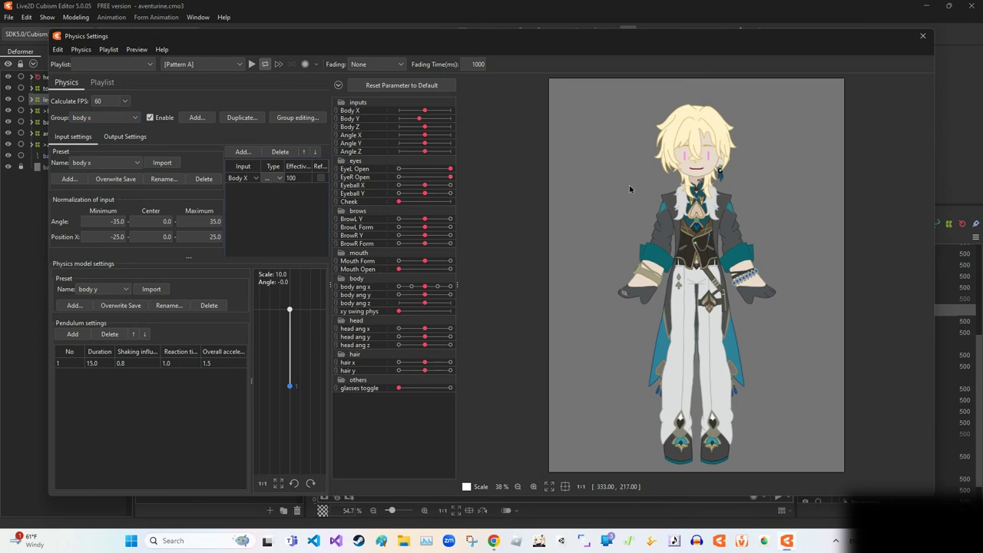
{"action": "key", "text": "Down"}
{"action": "key", "text": "Down"}
{"action": "left_click_drag", "start_coordinate": [676, 200], "coordinate": [730, 311]}
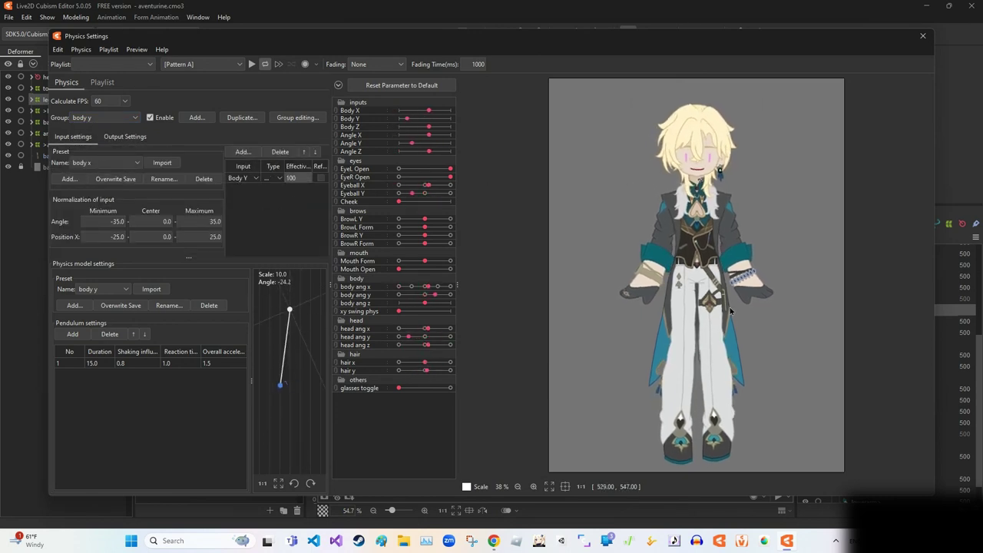
Step: Refit the body ang y output's scale and maximum without reflection, and close the physics settings
{"action": "left_click", "coordinate": [124, 136]}
{"action": "left_click", "coordinate": [289, 195]}
{"action": "left_click", "coordinate": [520, 279]}
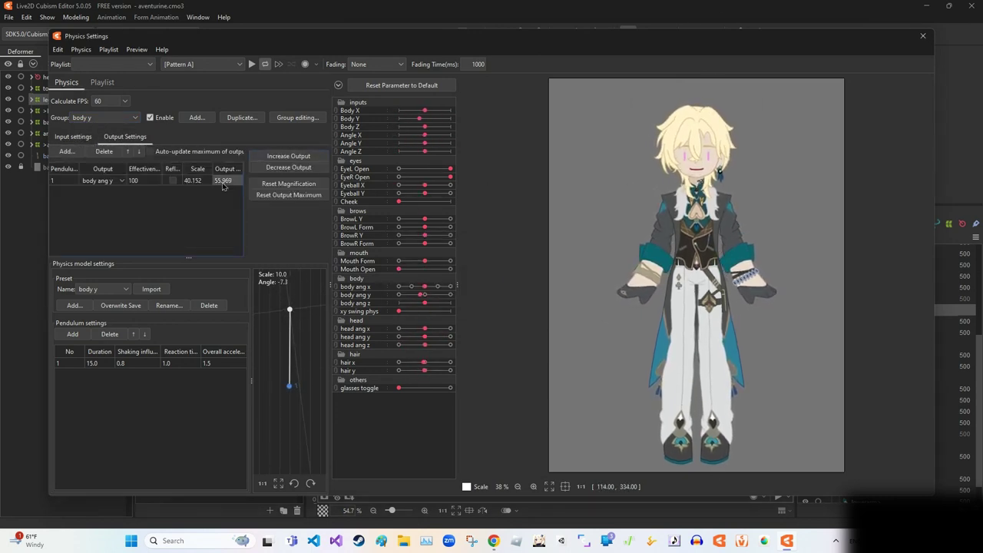
{"action": "left_click", "coordinate": [923, 35]}
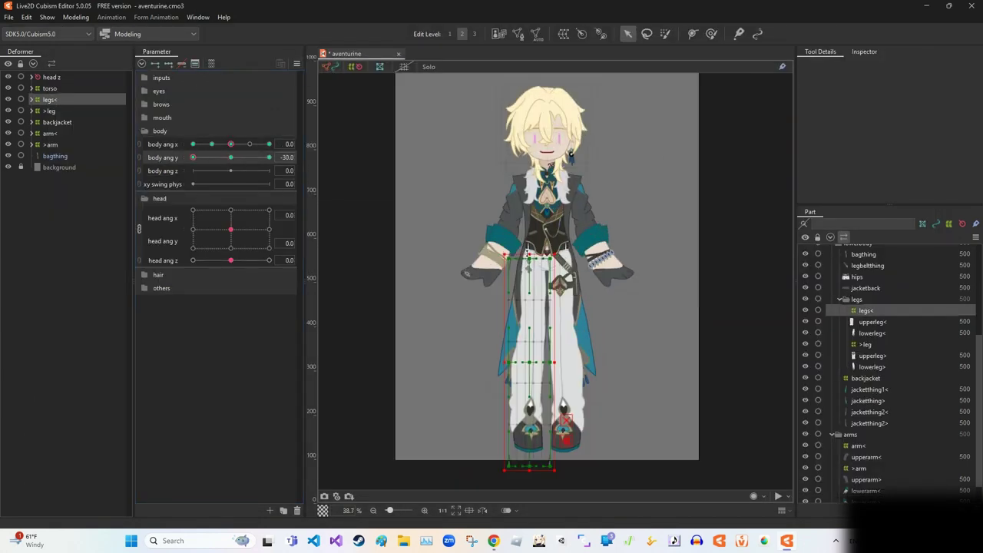
Step: Examine the legs< and >leg warp deformers with body ang x at 30 and body ang y at -30
{"action": "left_click_drag", "start_coordinate": [654, 406], "coordinate": [609, 397]}
{"action": "scroll", "coordinate": [476, 281], "scroll_direction": "up", "scroll_amount": 3}
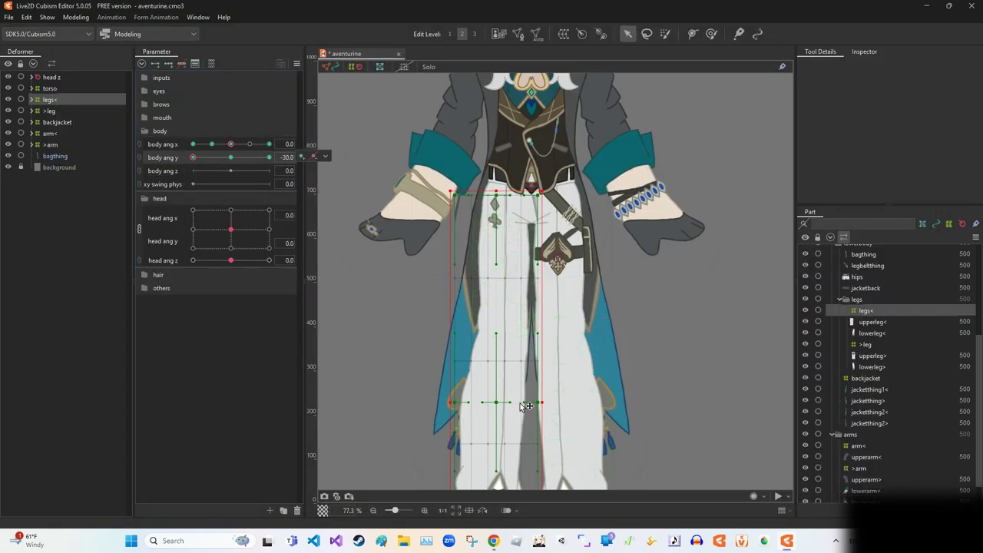
{"action": "scroll", "coordinate": [476, 281], "scroll_direction": "down", "scroll_amount": 3}
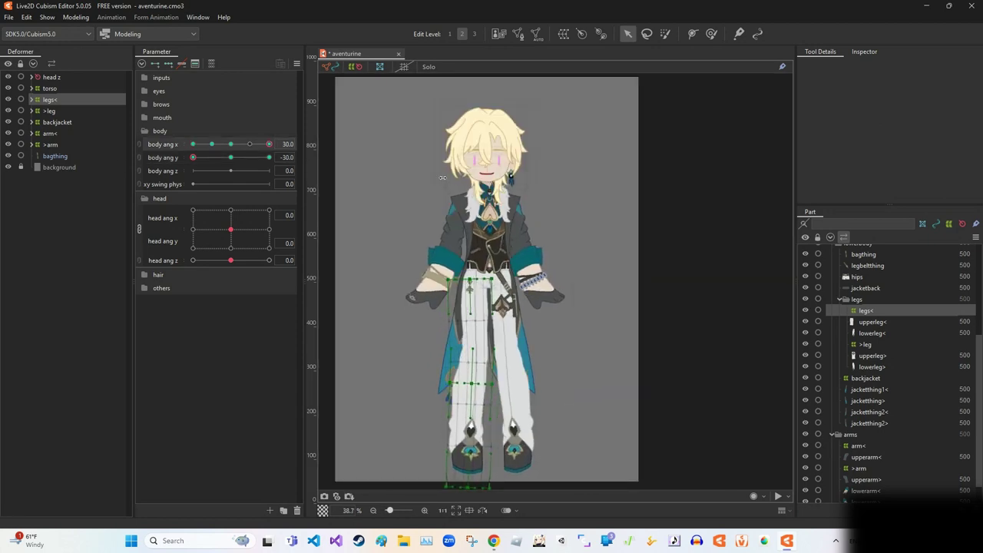
{"action": "left_click", "coordinate": [50, 111]}
{"action": "left_click", "coordinate": [32, 110]}
{"action": "scroll", "coordinate": [527, 344], "scroll_direction": "up", "scroll_amount": 2}
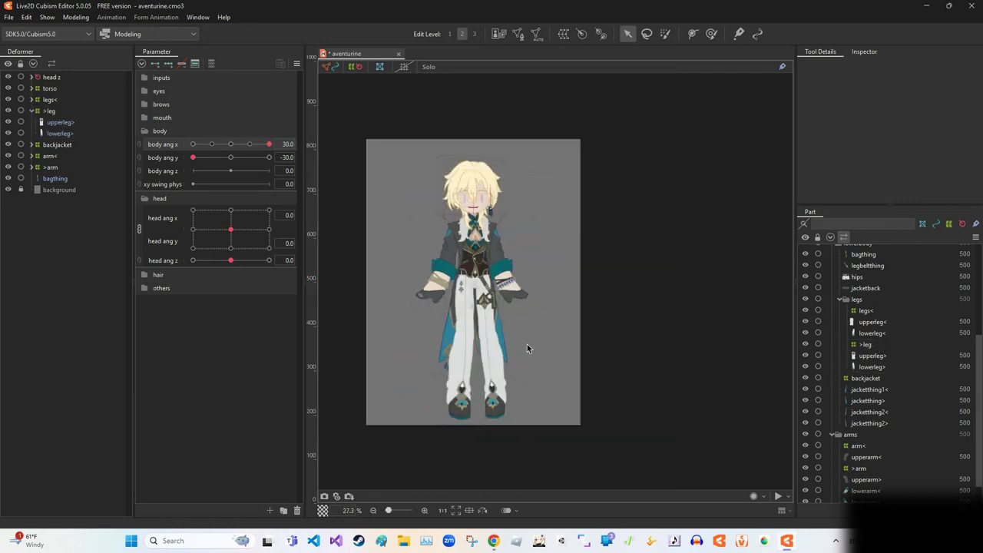
{"action": "left_click", "coordinate": [527, 344]}
{"action": "left_click", "coordinate": [458, 301]}
{"action": "key", "text": "Left"}
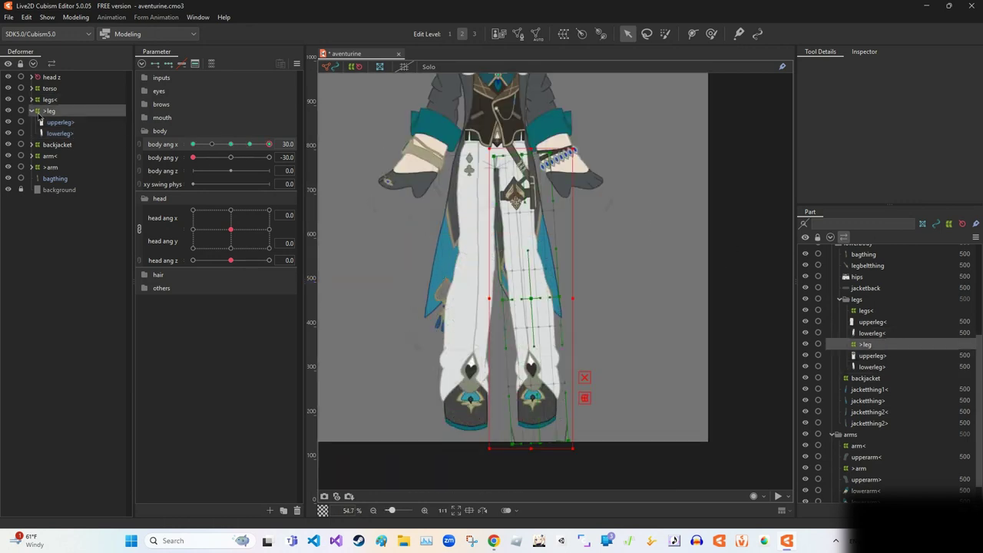
{"action": "key", "text": "Left"}
{"action": "key", "text": "Up"}
Step: Curve the middle of the legs< warp deformer downward at body ang y -30 with body ang x at 0
{"action": "left_click", "coordinate": [231, 158]}
{"action": "left_click_drag", "start_coordinate": [231, 158], "coordinate": [192, 157]}
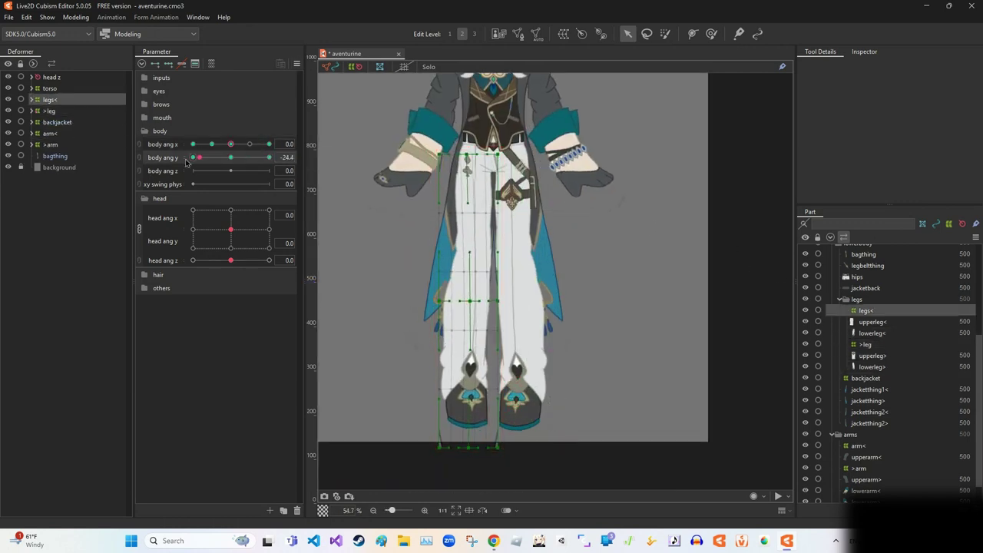
{"action": "scroll", "coordinate": [476, 201], "scroll_direction": "up", "scroll_amount": 4}
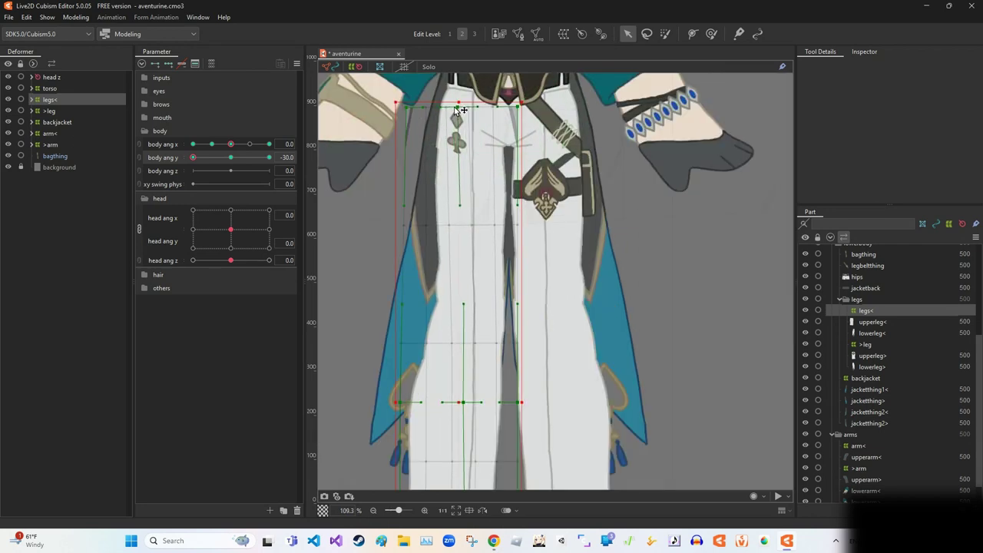
{"action": "scroll", "coordinate": [441, 119], "scroll_direction": "down", "scroll_amount": 6}
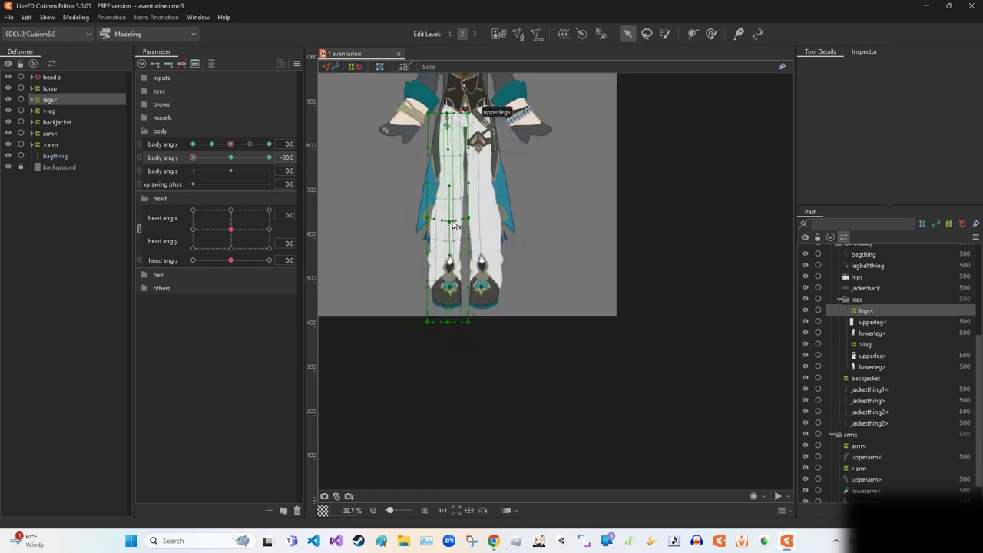
{"action": "scroll", "coordinate": [470, 323], "scroll_direction": "down", "scroll_amount": 3}
{"action": "scroll", "coordinate": [470, 323], "scroll_direction": "up", "scroll_amount": 4}
Step: Curve the top and knee rows of the legs< warp deformer upward at body ang y 30
{"action": "left_click_drag", "start_coordinate": [193, 157], "coordinate": [269, 158]}
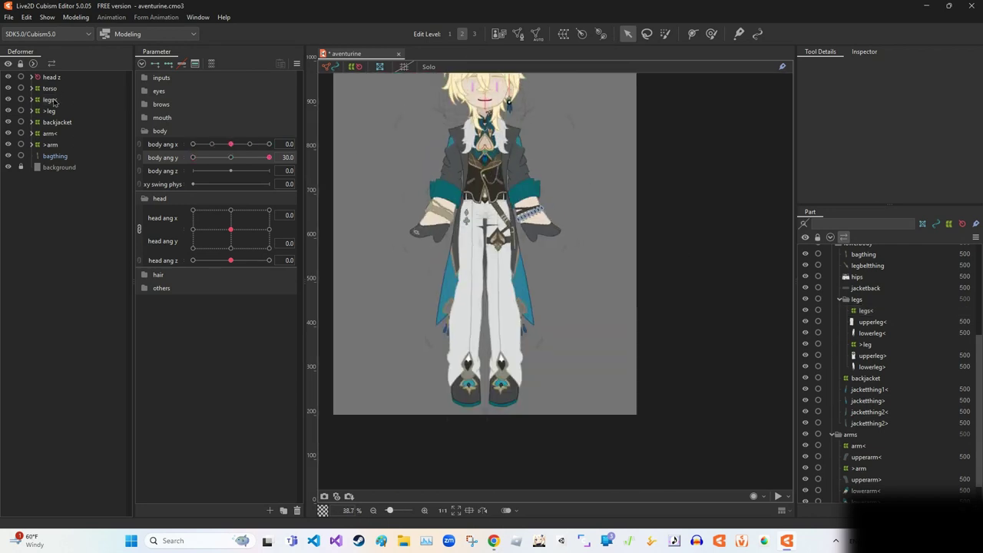
{"action": "scroll", "coordinate": [513, 211], "scroll_direction": "up", "scroll_amount": 2}
{"action": "scroll", "coordinate": [516, 359], "scroll_direction": "down", "scroll_amount": 2}
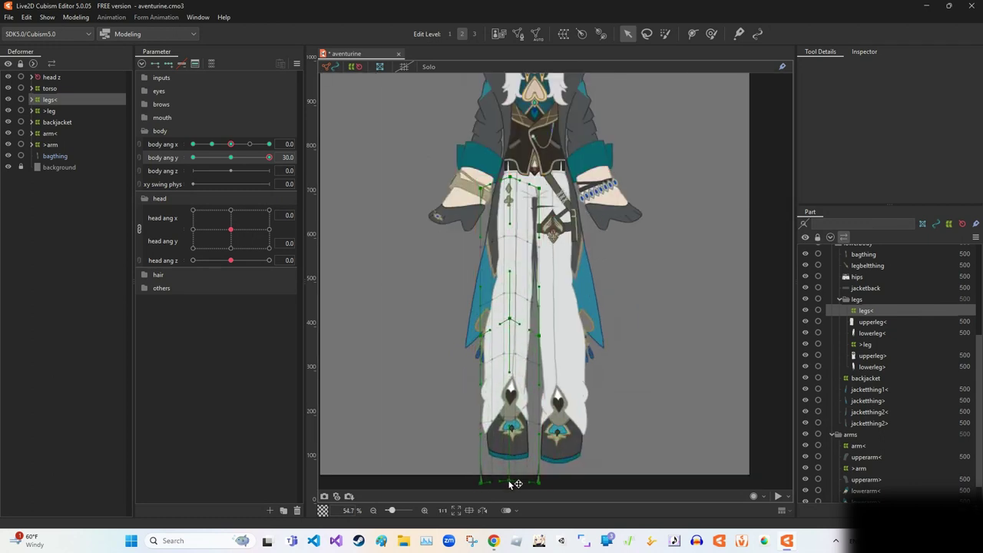
{"action": "left_click", "coordinate": [673, 223]}
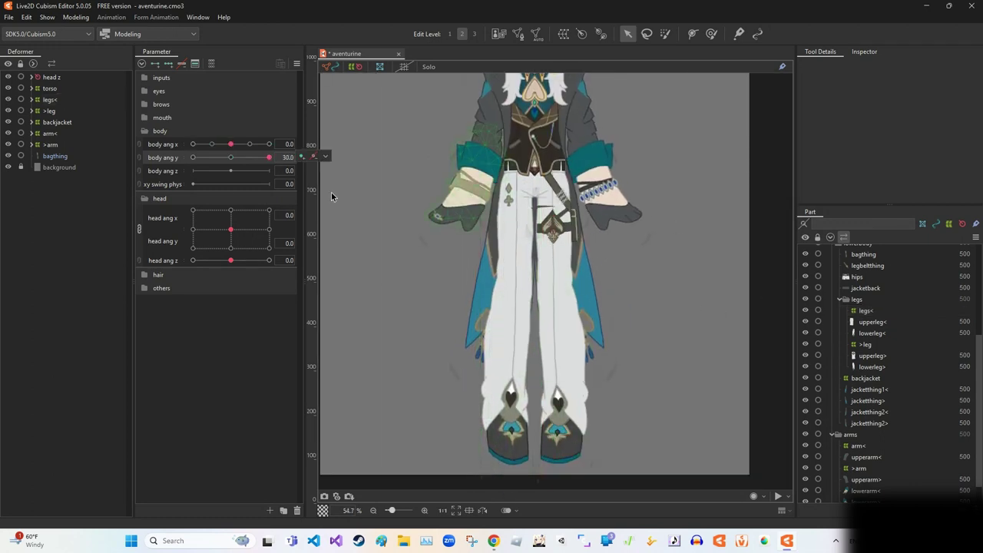
Step: Curve the >leg warp deformer's rows upward at body ang y 30 and downward at -30, and save the model
{"action": "left_click", "coordinate": [49, 110]}
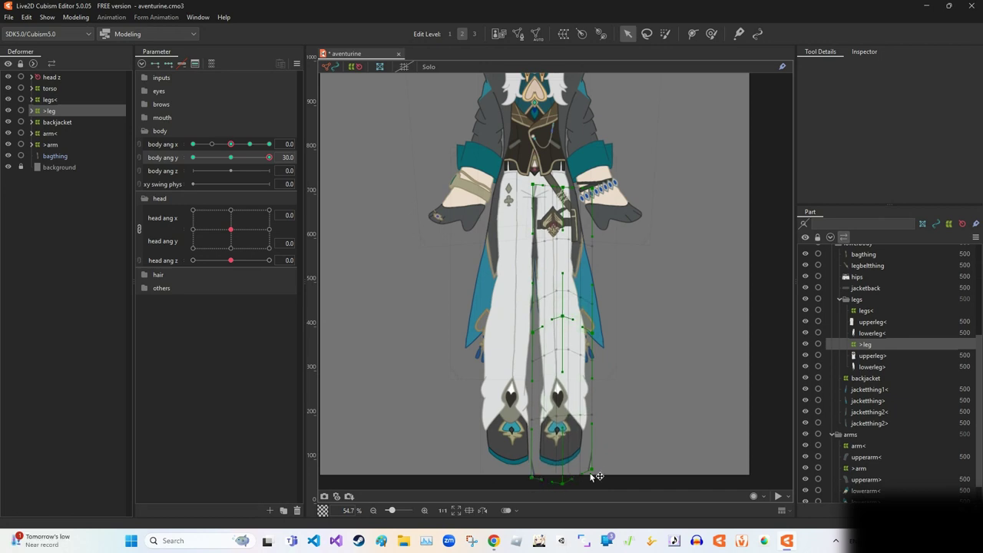
{"action": "left_click", "coordinate": [609, 455]}
{"action": "left_click", "coordinate": [563, 337]}
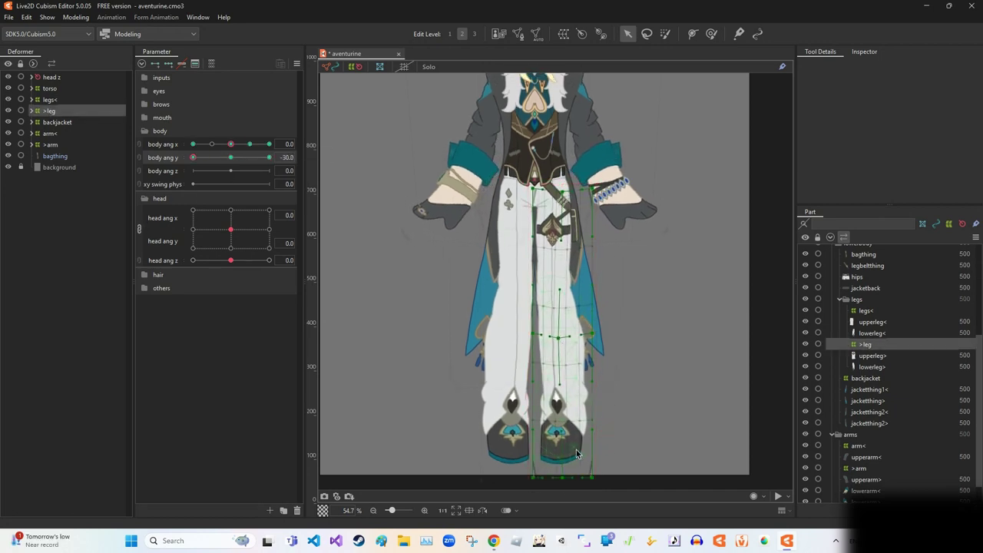
{"action": "left_click_drag", "start_coordinate": [193, 157], "coordinate": [269, 157]}
{"action": "left_click", "coordinate": [692, 33]}
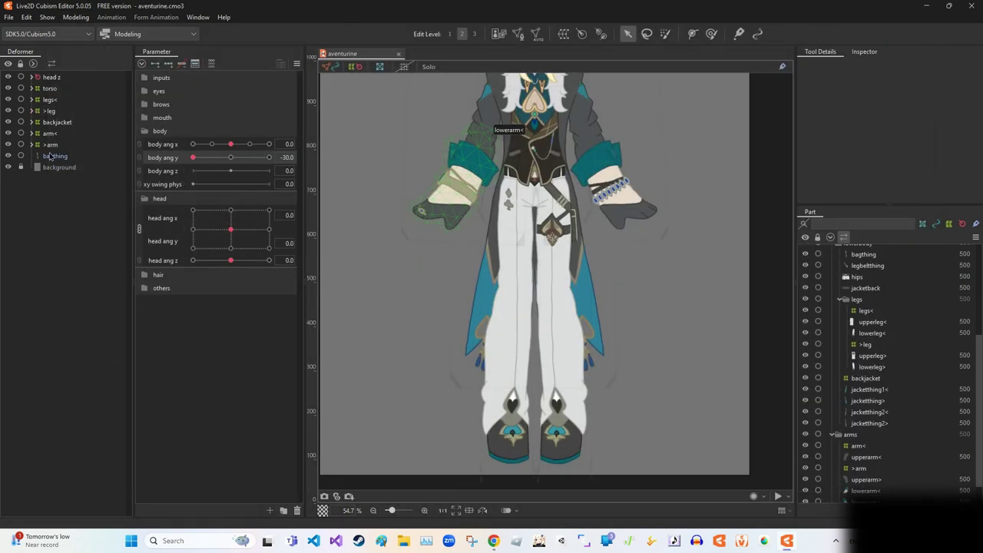
Step: Reshape the bagthing mesh with the deform brush at body ang x 30 so it follows the thigh's outer edge
{"action": "left_click", "coordinate": [581, 285]}
{"action": "scroll", "coordinate": [591, 277], "scroll_direction": "up", "scroll_amount": 5}
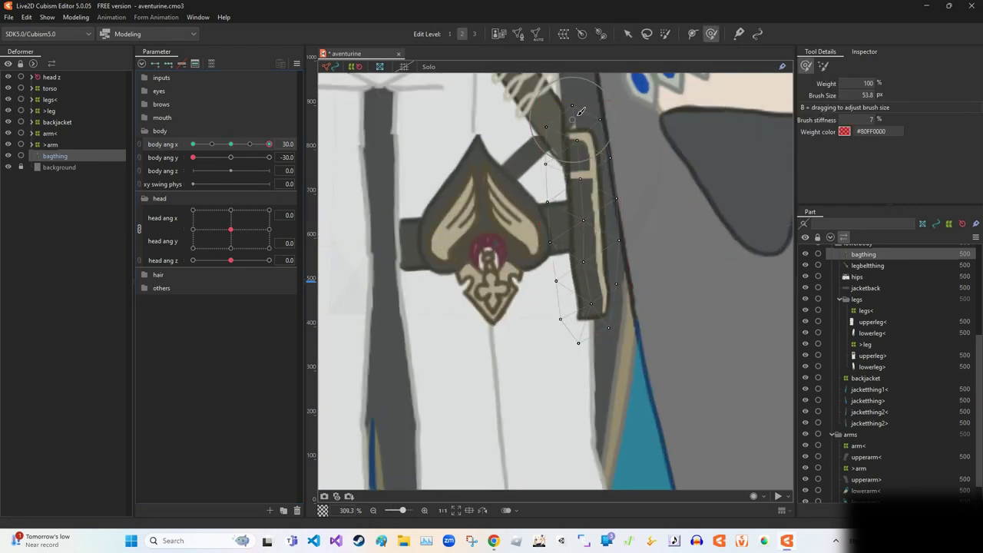
{"action": "key", "text": "v"}
{"action": "scroll", "coordinate": [581, 112], "scroll_direction": "down", "scroll_amount": 8}
{"action": "scroll", "coordinate": [507, 222], "scroll_direction": "up", "scroll_amount": 4}
{"action": "left_click", "coordinate": [499, 223]}
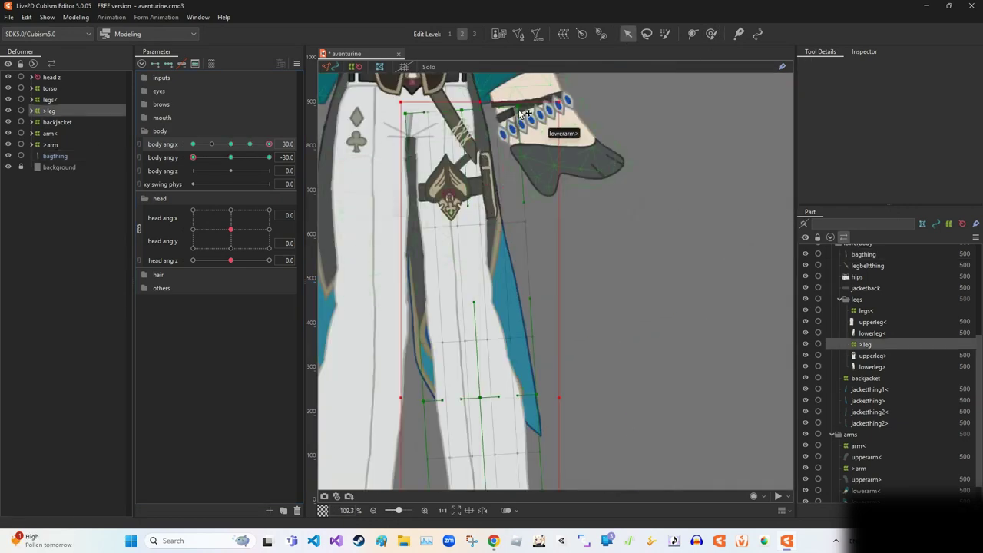
{"action": "left_click", "coordinate": [510, 111]}
{"action": "scroll", "coordinate": [574, 168], "scroll_direction": "up", "scroll_amount": 9}
{"action": "key", "text": "b"}
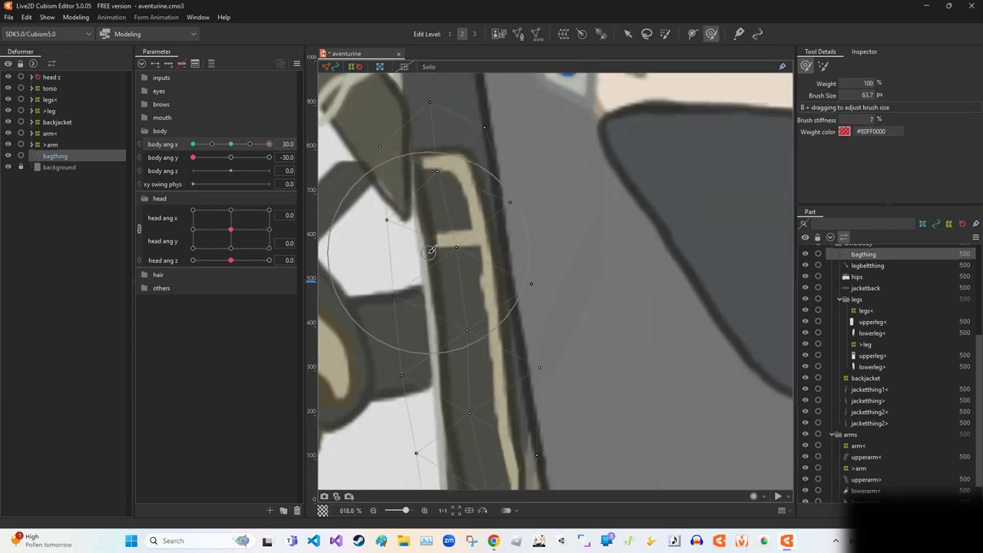
{"action": "scroll", "coordinate": [438, 307], "scroll_direction": "down", "scroll_amount": 10}
{"action": "scroll", "coordinate": [367, 297], "scroll_direction": "up", "scroll_amount": 3}
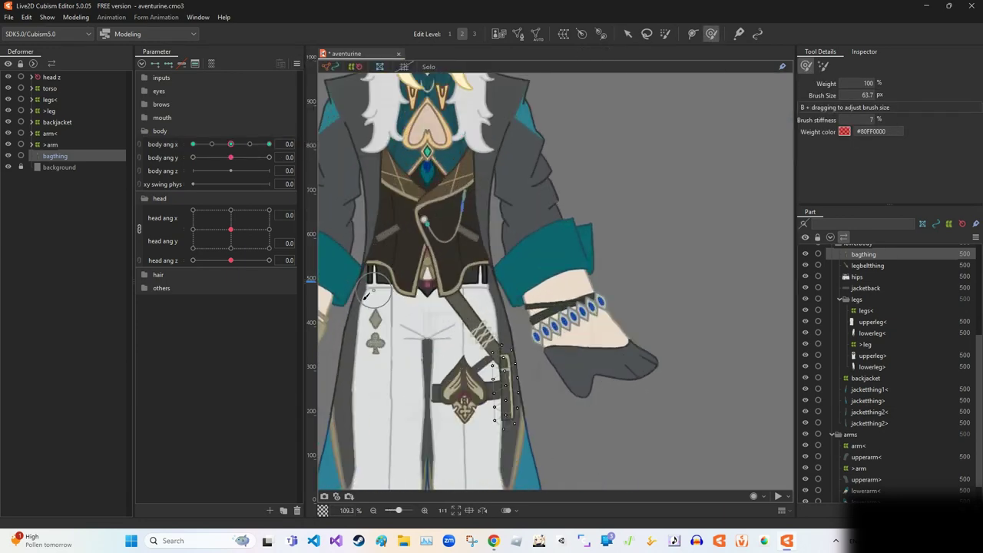
Step: Rotate and place the bagthing mesh at body ang x -30 so it follows the leg
{"action": "left_click", "coordinate": [192, 144]}
{"action": "scroll", "coordinate": [438, 273], "scroll_direction": "up", "scroll_amount": 7}
{"action": "key", "text": "v"}
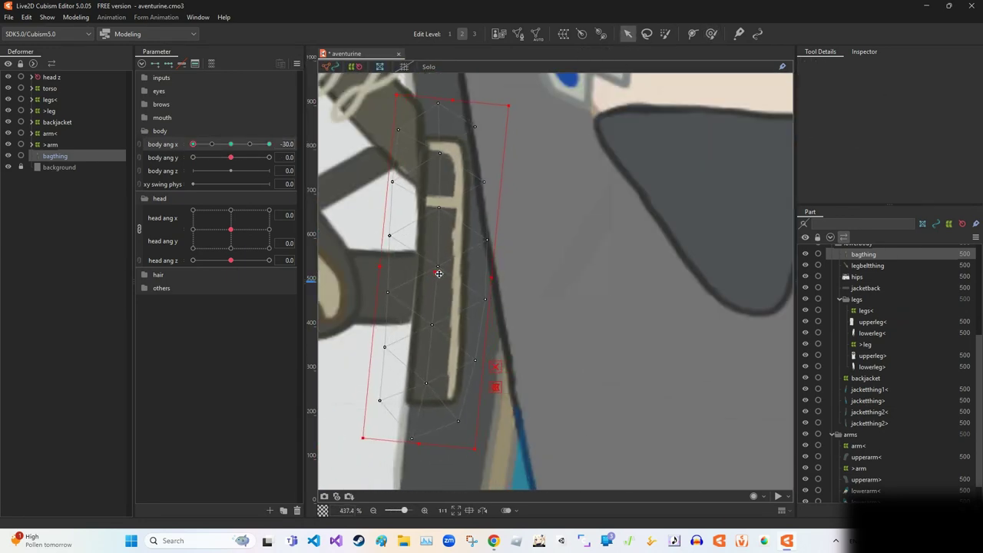
{"action": "scroll", "coordinate": [439, 274], "scroll_direction": "down", "scroll_amount": 10}
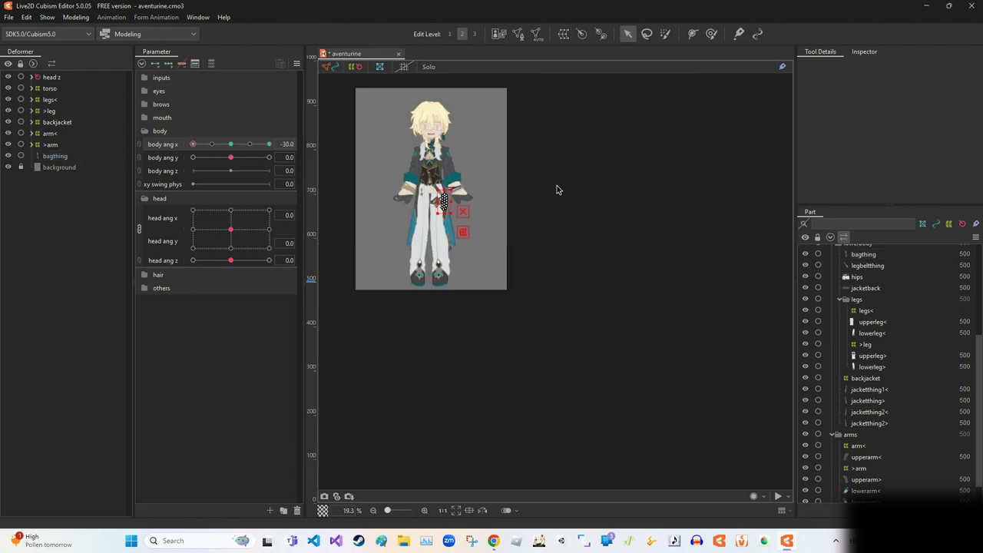
Step: Realign the bagthing mesh with the leg straps at body ang x 30 and check the body turn
{"action": "left_click", "coordinate": [274, 144]}
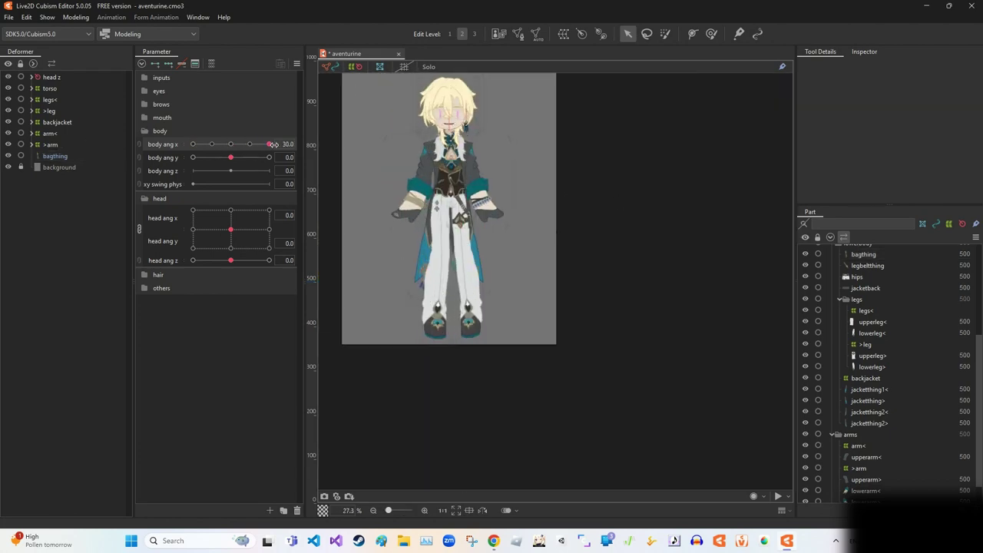
{"action": "scroll", "coordinate": [461, 222], "scroll_direction": "up", "scroll_amount": 8}
{"action": "left_click", "coordinate": [492, 322]}
{"action": "scroll", "coordinate": [492, 340], "scroll_direction": "up", "scroll_amount": 2}
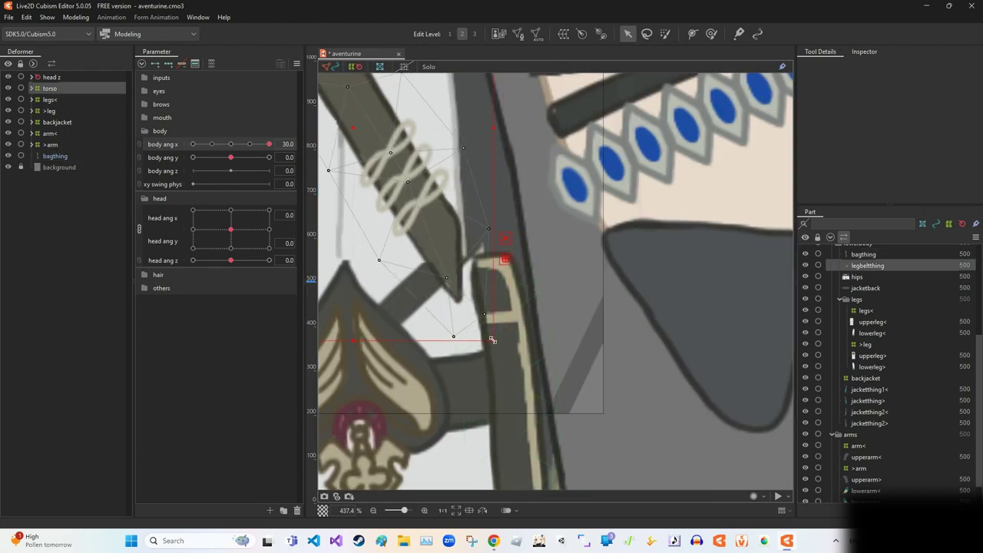
{"action": "scroll", "coordinate": [493, 341], "scroll_direction": "down", "scroll_amount": 5}
{"action": "left_click", "coordinate": [472, 404]}
{"action": "scroll", "coordinate": [557, 437], "scroll_direction": "down", "scroll_amount": 4}
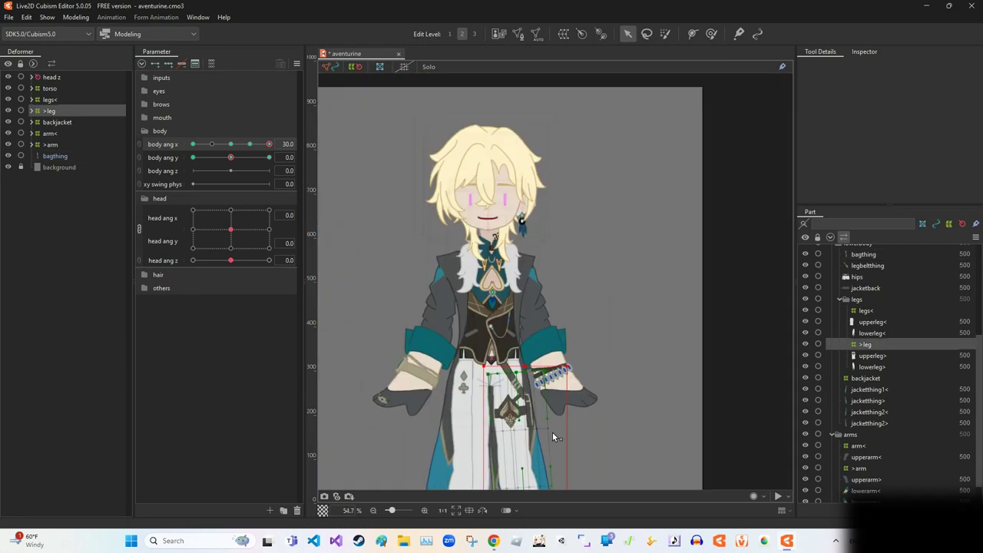
{"action": "scroll", "coordinate": [522, 384], "scroll_direction": "up", "scroll_amount": 5}
{"action": "left_click", "coordinate": [514, 309]}
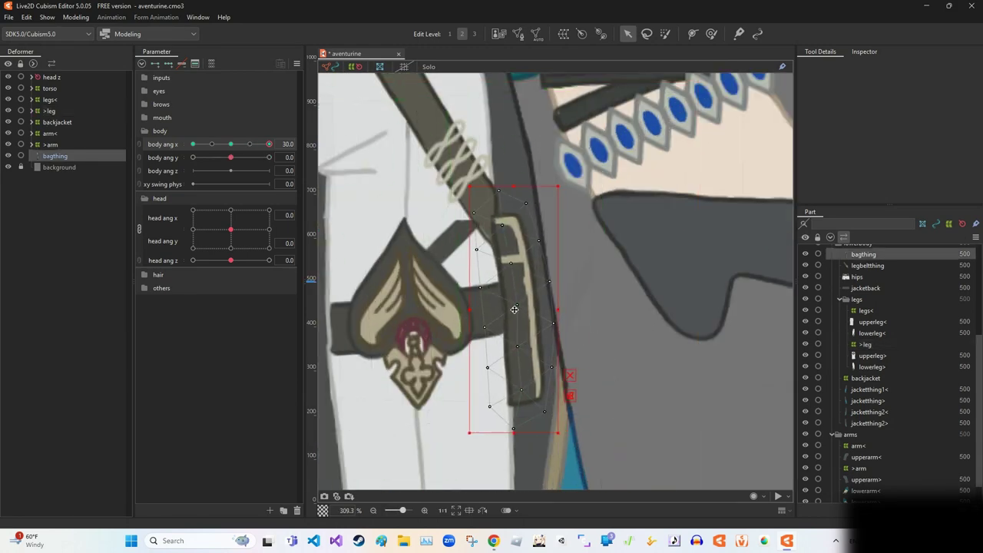
{"action": "scroll", "coordinate": [505, 237], "scroll_direction": "down", "scroll_amount": 5}
{"action": "left_click_drag", "start_coordinate": [268, 144], "coordinate": [196, 150]}
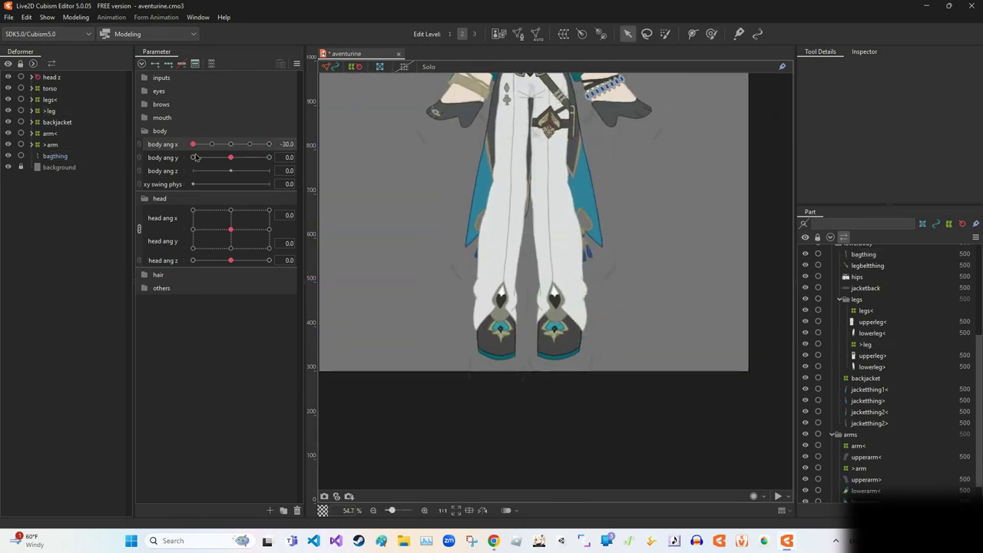
Step: Raise the lower end of the >leg warp deformer at body ang x 15 so the foot lifts
{"action": "left_click", "coordinate": [55, 110]}
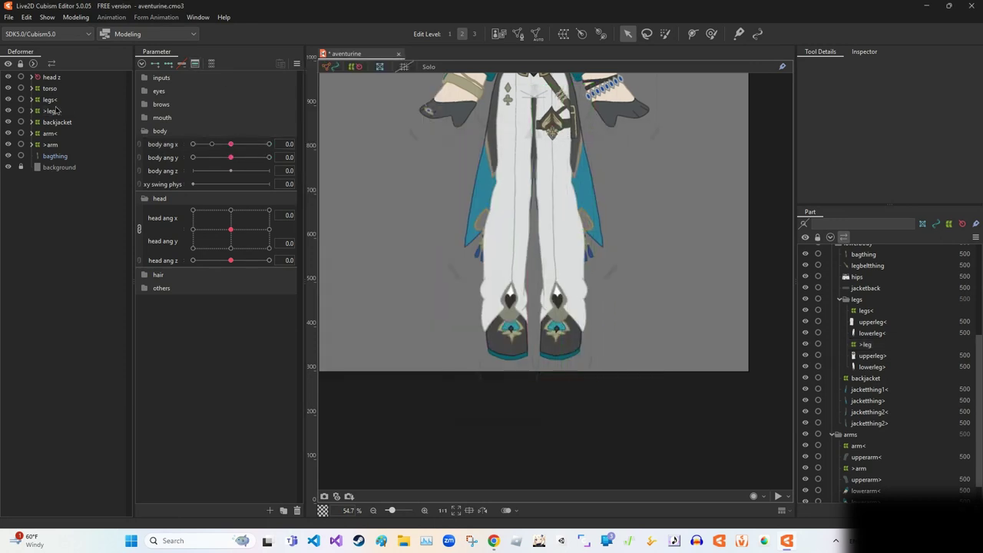
{"action": "left_click", "coordinate": [55, 111]}
{"action": "left_click", "coordinate": [533, 291]}
{"action": "left_click", "coordinate": [139, 144]}
{"action": "left_click", "coordinate": [468, 386]}
{"action": "left_click", "coordinate": [250, 144]}
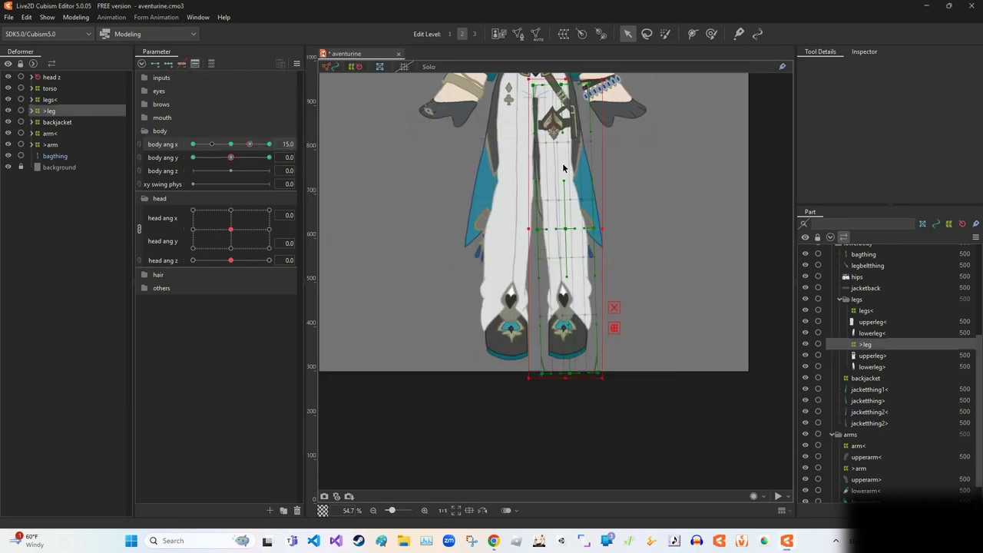
{"action": "left_click_drag", "start_coordinate": [634, 216], "coordinate": [556, 362]}
{"action": "left_click", "coordinate": [676, 323]}
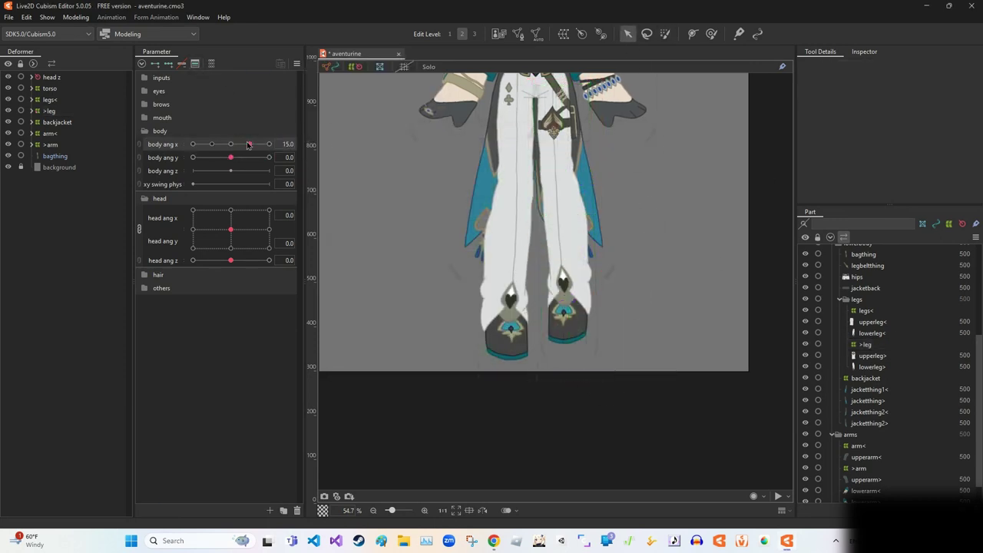
Step: Realign the bagthing mesh with the thigh strap at body ang y 30 as body ang x turns
{"action": "left_click_drag", "start_coordinate": [250, 144], "coordinate": [193, 157]}
{"action": "left_click", "coordinate": [573, 96]}
{"action": "scroll", "coordinate": [573, 96], "scroll_direction": "up", "scroll_amount": 6}
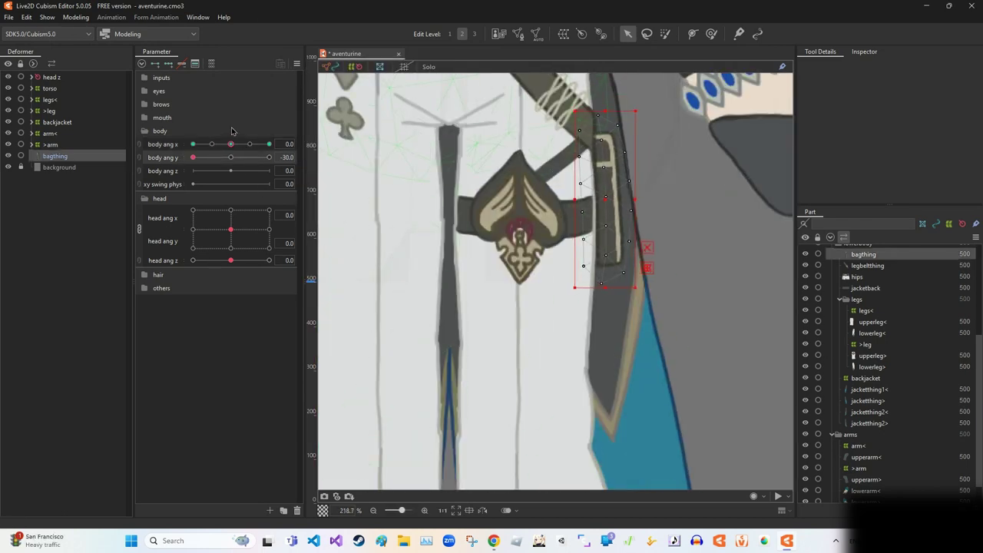
{"action": "left_click_drag", "start_coordinate": [584, 308], "coordinate": [664, 218]}
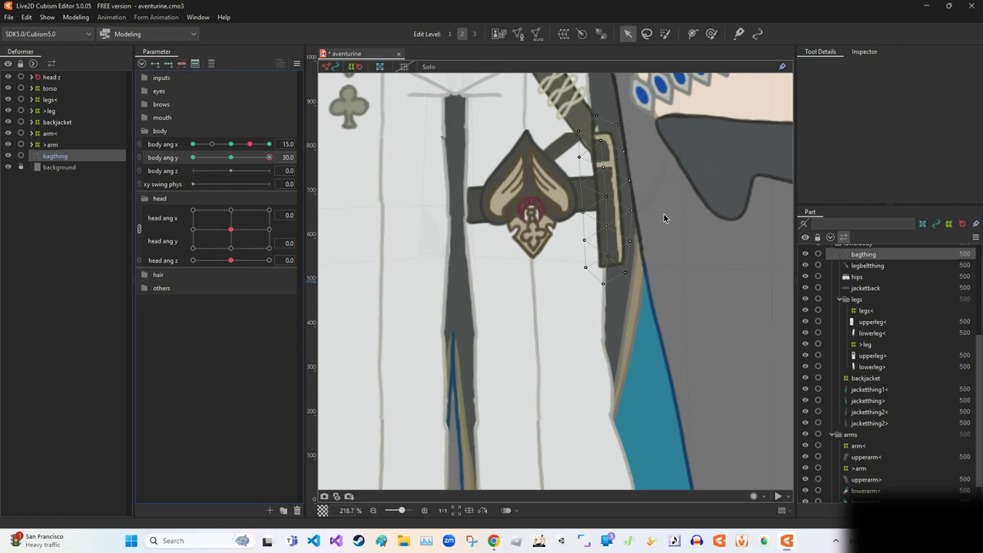
{"action": "left_click", "coordinate": [607, 201]}
{"action": "left_click_drag", "start_coordinate": [607, 201], "coordinate": [581, 116]}
{"action": "left_click_drag", "start_coordinate": [585, 210], "coordinate": [593, 238]}
Step: Refine the >leg warp deformer at body ang x 15 with body ang y 30
{"action": "scroll", "coordinate": [593, 238], "scroll_direction": "down", "scroll_amount": 5}
{"action": "left_click", "coordinate": [376, 208]}
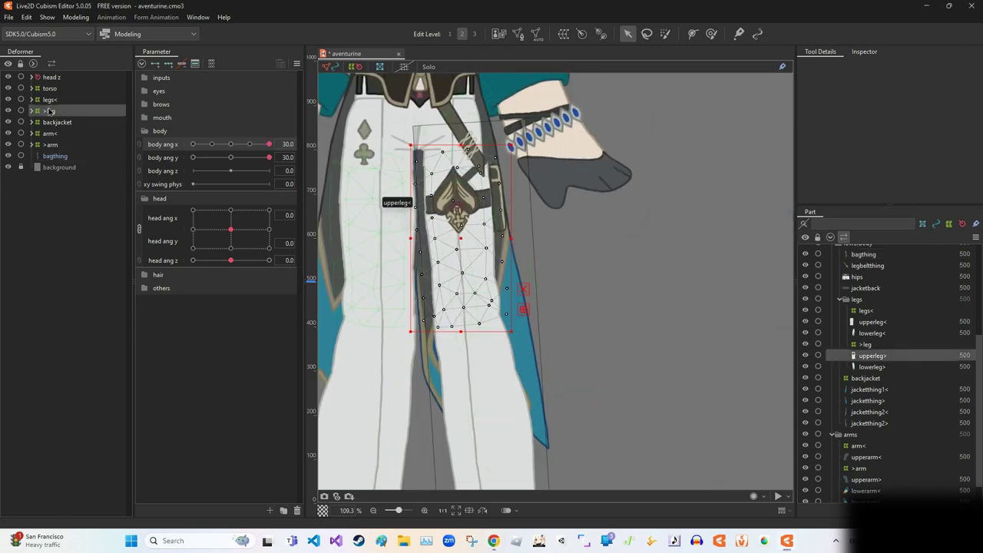
{"action": "scroll", "coordinate": [376, 208], "scroll_direction": "down", "scroll_amount": 3}
{"action": "left_click_drag", "start_coordinate": [269, 144], "coordinate": [250, 144]}
{"action": "scroll", "coordinate": [572, 370], "scroll_direction": "up", "scroll_amount": 4}
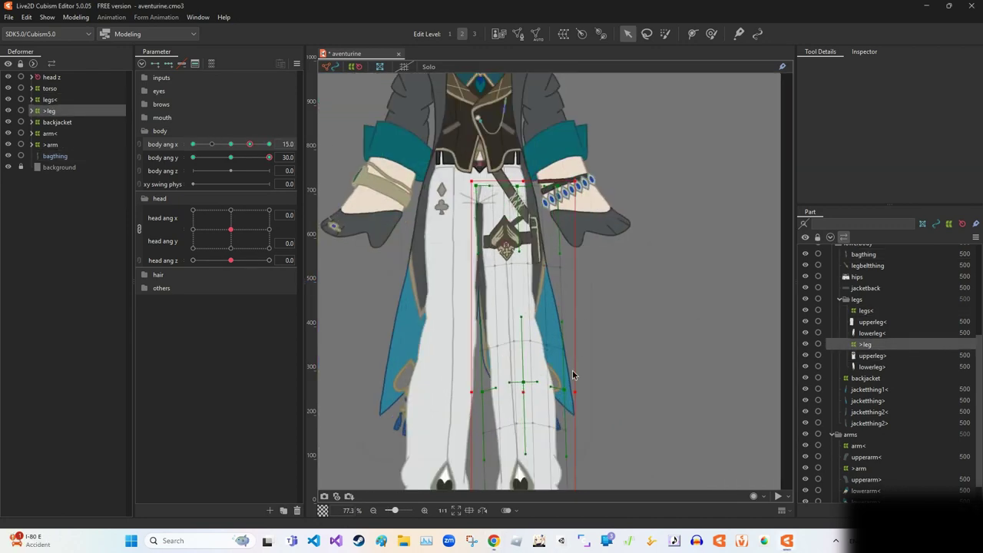
{"action": "scroll", "coordinate": [584, 290], "scroll_direction": "down", "scroll_amount": 1}
{"action": "left_click_drag", "start_coordinate": [579, 456], "coordinate": [468, 353]}
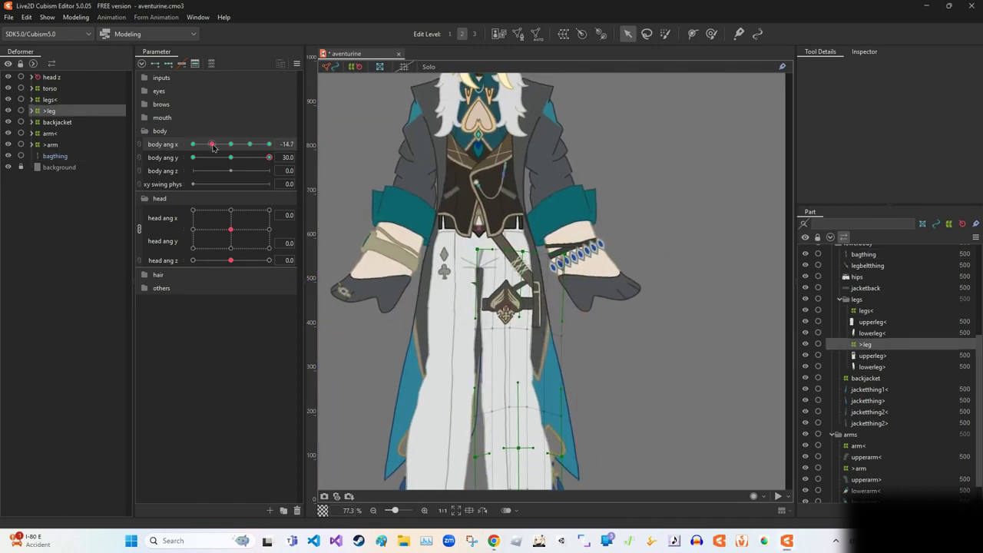
Step: Reshape the top edge of the legs< warp deformer at body ang y 30 for body ang x -15 and 0
{"action": "left_click", "coordinate": [448, 330]}
{"action": "scroll", "coordinate": [447, 330], "scroll_direction": "up", "scroll_amount": 2}
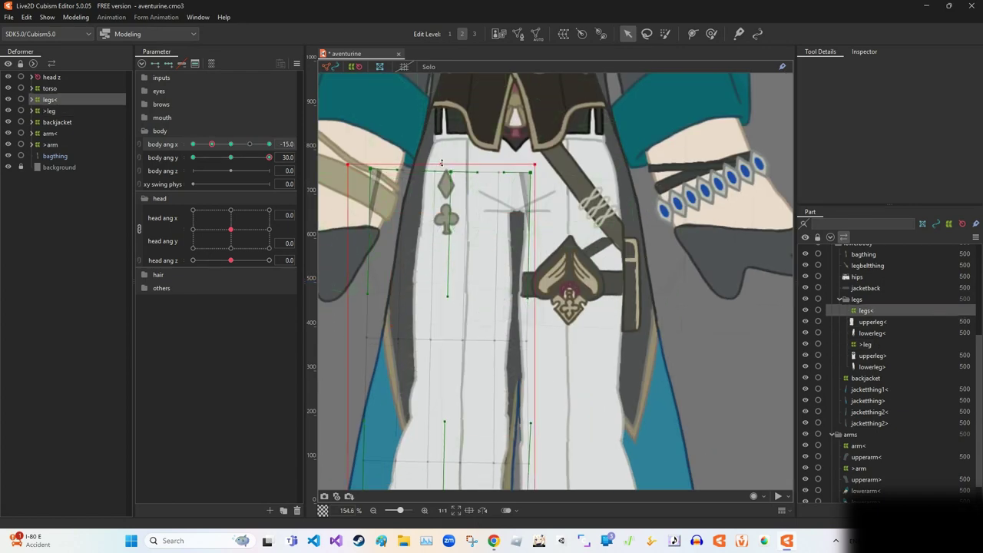
{"action": "scroll", "coordinate": [441, 163], "scroll_direction": "down", "scroll_amount": 5}
{"action": "left_click_drag", "start_coordinate": [212, 144], "coordinate": [169, 148]}
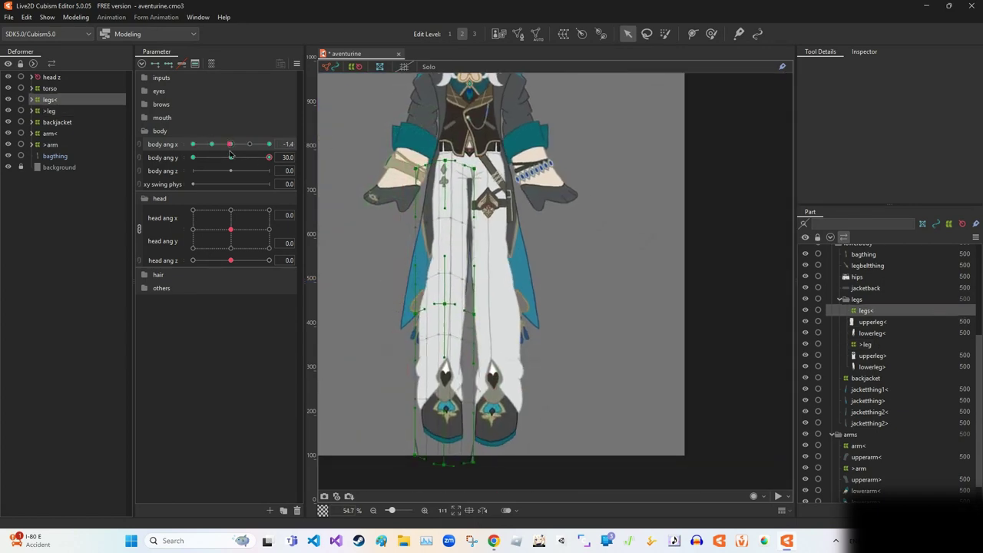
{"action": "scroll", "coordinate": [456, 173], "scroll_direction": "up", "scroll_amount": 3}
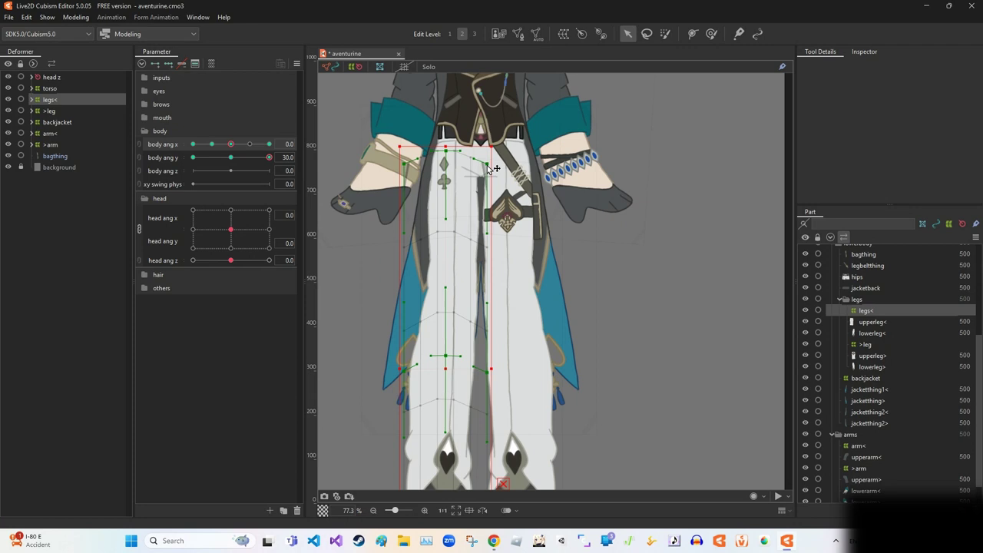
Step: Adjust the upper inner corner of the legs< warp deformer at body ang y 0 for body ang x -30 and -15
{"action": "left_click", "coordinate": [254, 158]}
{"action": "scroll", "coordinate": [485, 204], "scroll_direction": "up", "scroll_amount": 6}
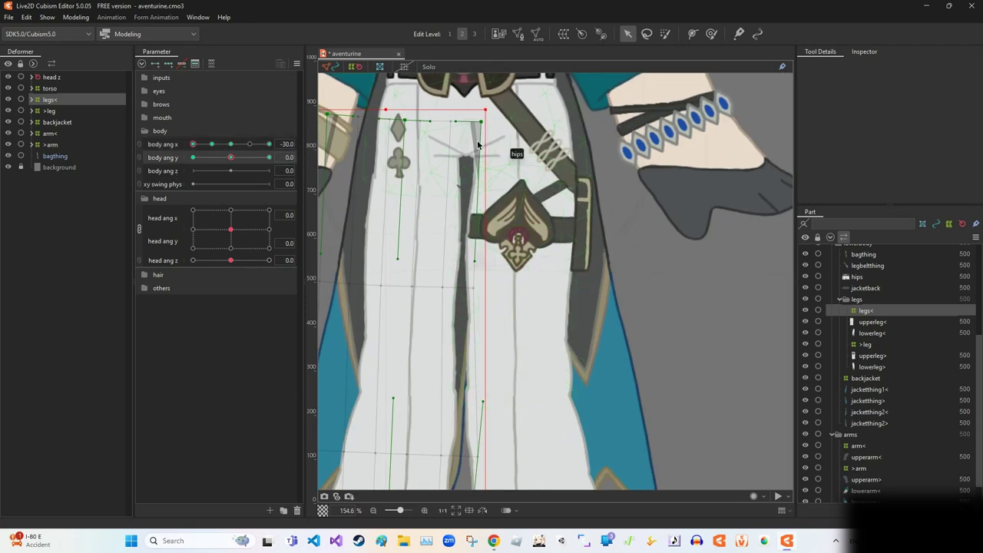
{"action": "left_click_drag", "start_coordinate": [193, 145], "coordinate": [211, 144]}
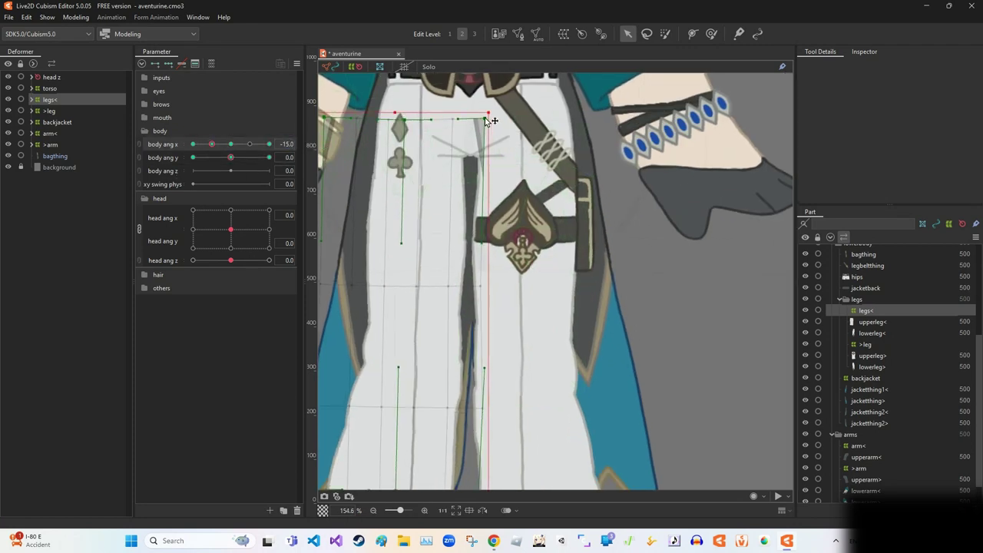
{"action": "double_click", "coordinate": [288, 144]}
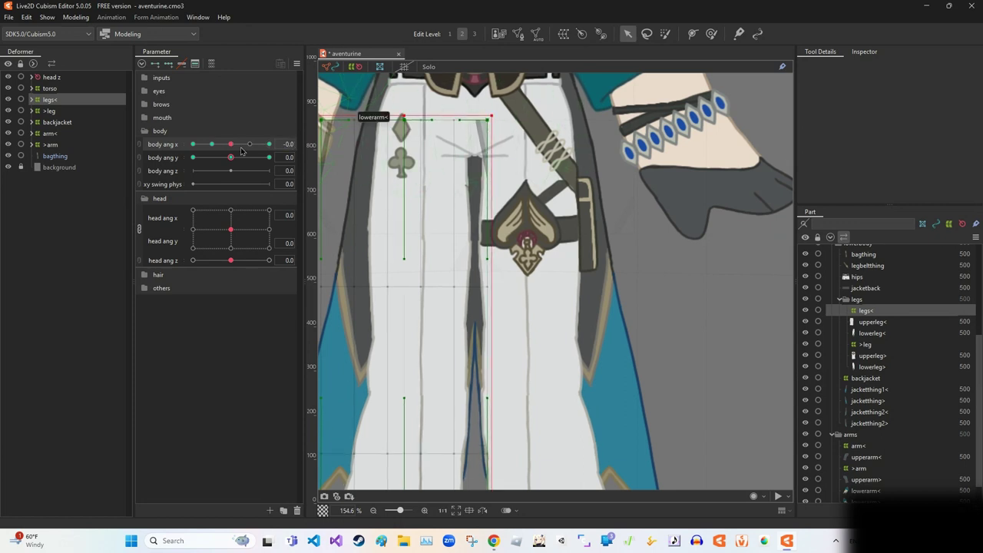
{"action": "type", "text": "-30"}
{"action": "key", "text": "Return"}
Step: Adjust the top edge of the legs< warp deformer at body ang x -15 with body ang y -30
{"action": "left_click", "coordinate": [213, 157]}
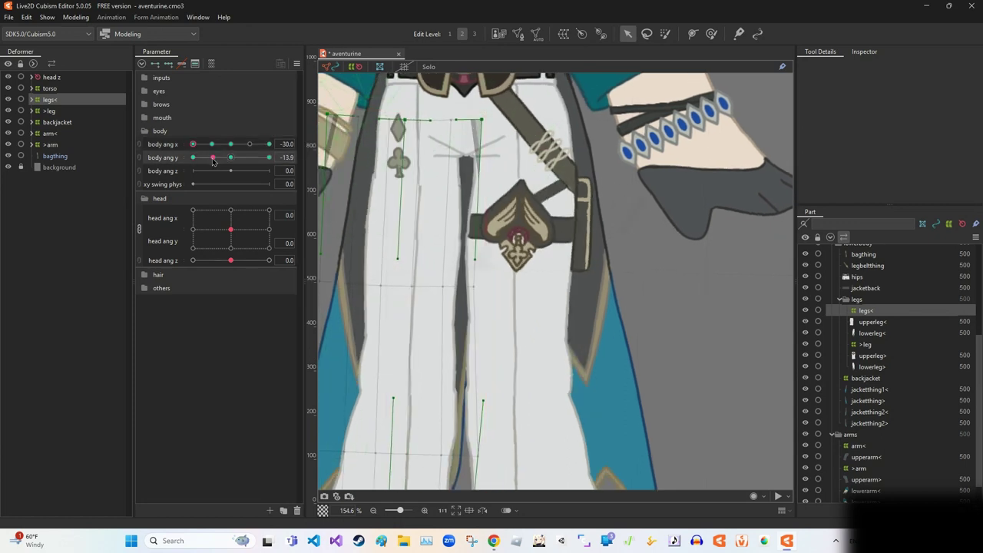
{"action": "key", "text": "ctrl+z"}
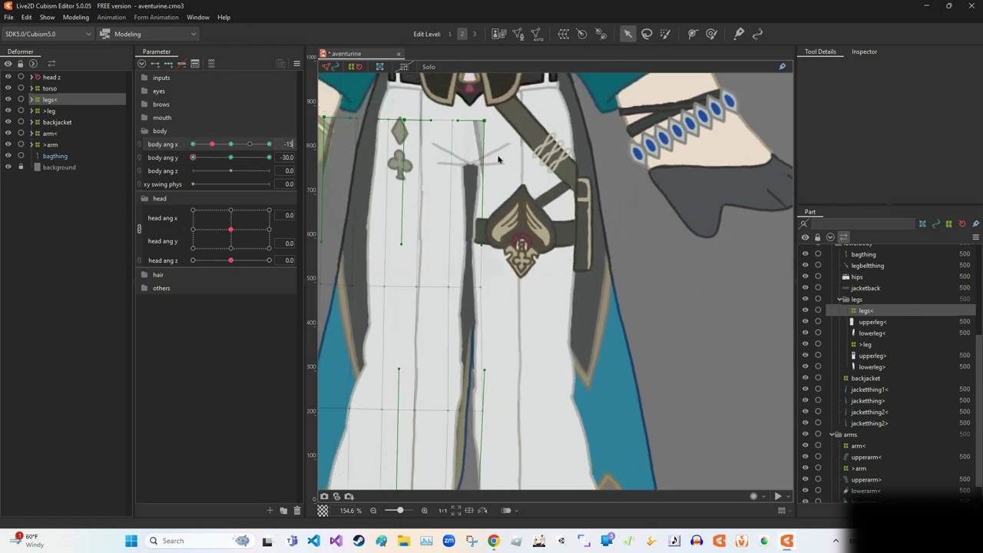
{"action": "left_click", "coordinate": [231, 145]}
{"action": "left_click", "coordinate": [231, 157]}
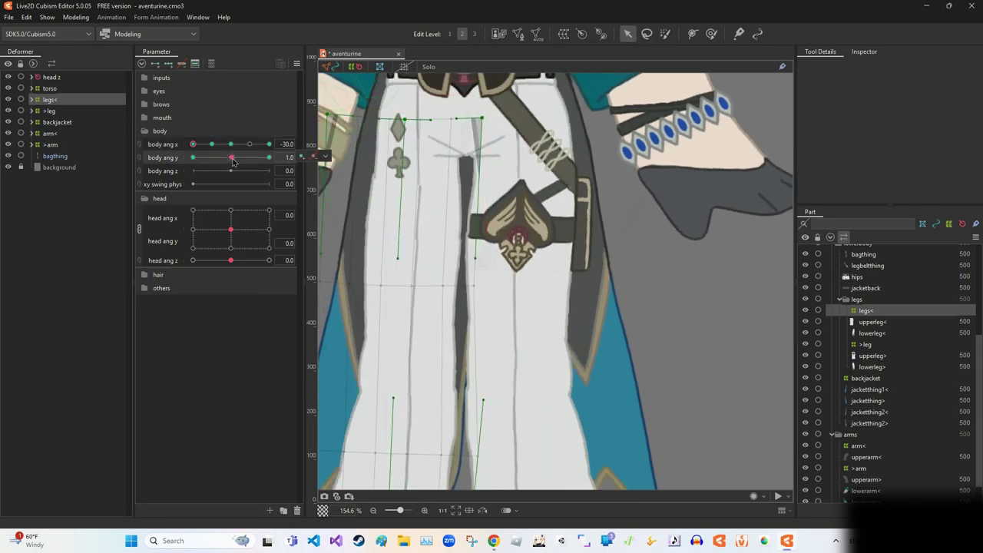
Step: Combine body ang x and body ang y into one grid and reshape the top of legs< at body ang x 30, body ang y 30
{"action": "left_click", "coordinate": [268, 158]}
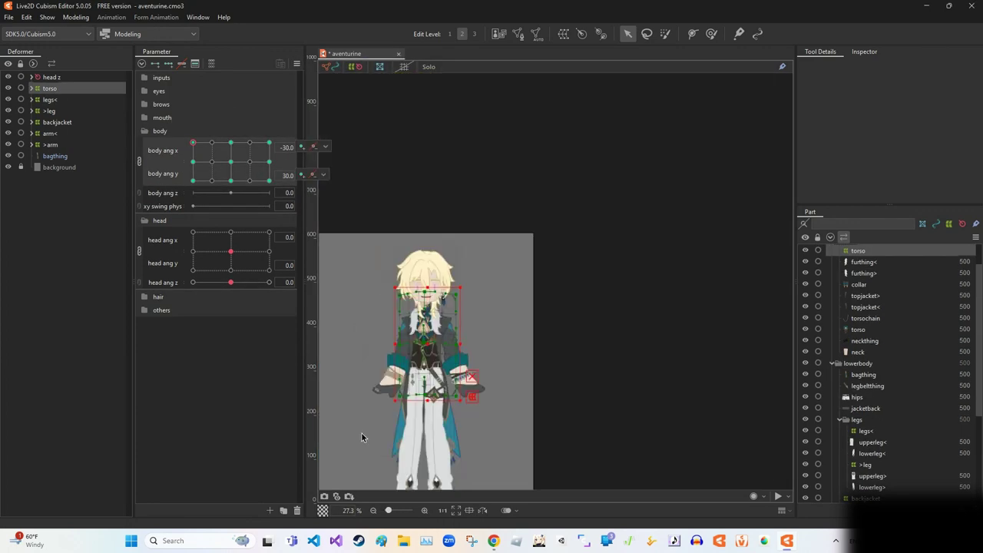
{"action": "left_click", "coordinate": [48, 100]}
{"action": "left_click", "coordinate": [48, 100]}
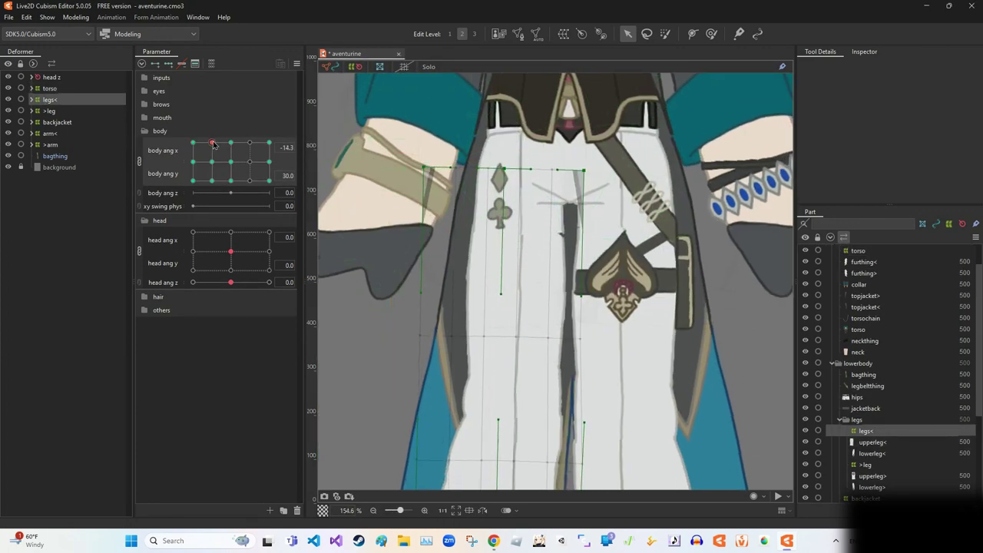
{"action": "left_click", "coordinate": [231, 143]}
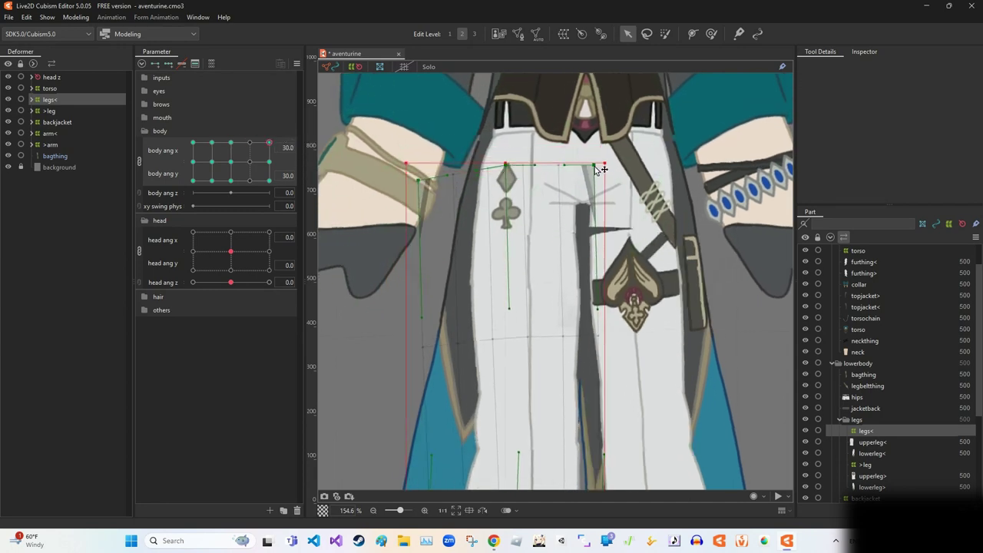
{"action": "scroll", "coordinate": [602, 169], "scroll_direction": "down", "scroll_amount": 3}
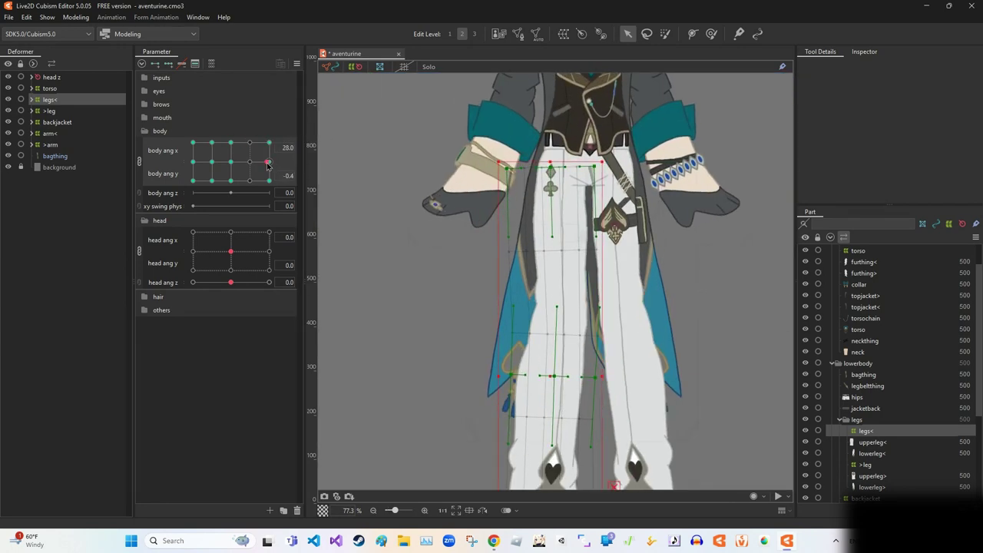
Step: Refine the legs< warp deformer at body ang y -30 for body ang x -15 and 30
{"action": "mouse_move", "coordinate": [267, 164]}
{"action": "left_mouse_down"}
{"action": "mouse_move", "coordinate": [269, 143]}
{"action": "mouse_move", "coordinate": [292, 160]}
{"action": "mouse_move", "coordinate": [288, 182]}
{"action": "mouse_move", "coordinate": [288, 148]}
{"action": "left_mouse_up"}
{"action": "scroll", "coordinate": [547, 222], "scroll_direction": "down", "scroll_amount": 5}
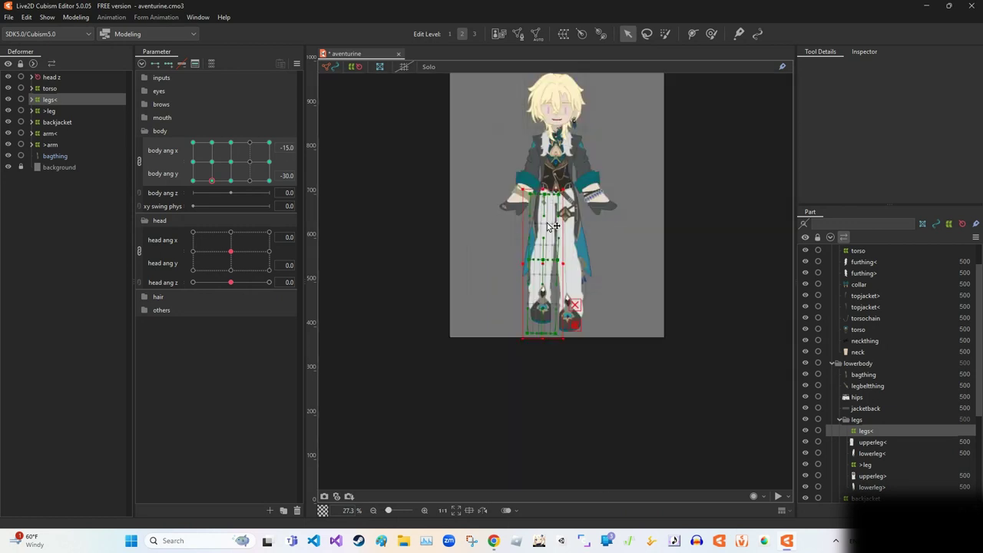
{"action": "scroll", "coordinate": [547, 223], "scroll_direction": "up", "scroll_amount": 4}
{"action": "left_click_drag", "start_coordinate": [212, 180], "coordinate": [284, 237]}
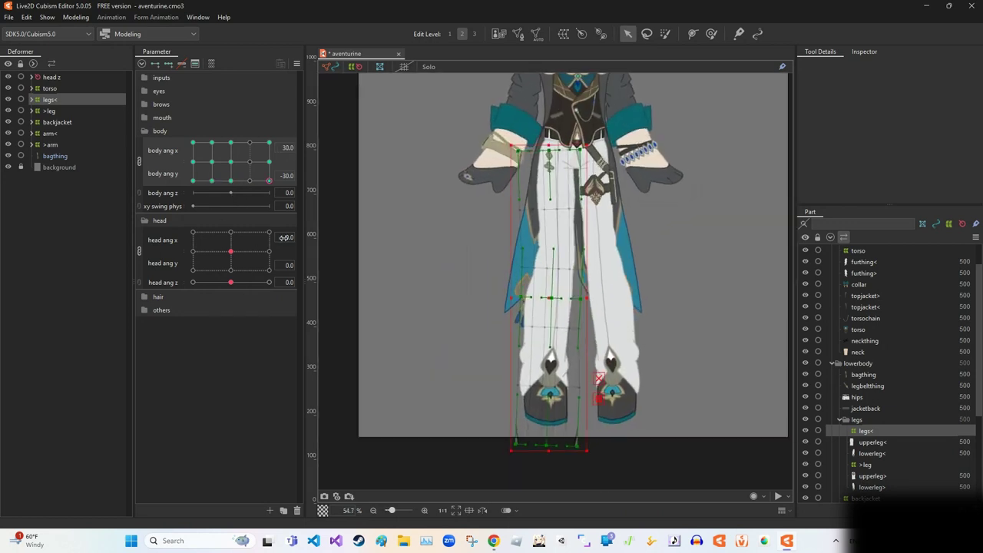
{"action": "scroll", "coordinate": [528, 153], "scroll_direction": "down", "scroll_amount": 3}
Step: Refine the >leg warp deformer at body ang x 30, body ang y 30 and at body ang x -30, body ang y -30
{"action": "scroll", "coordinate": [704, 193], "scroll_direction": "up", "scroll_amount": 2}
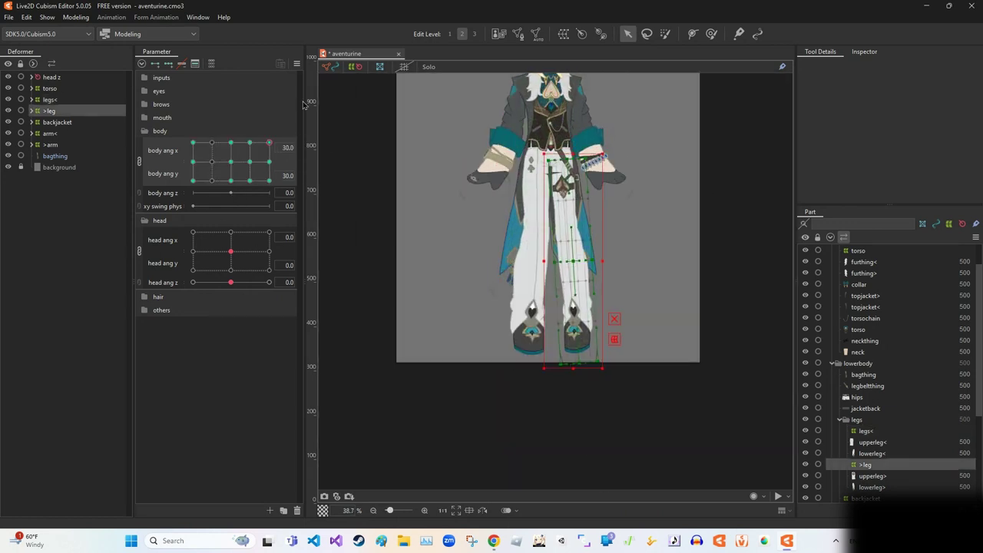
{"action": "left_click", "coordinate": [536, 196]}
{"action": "left_click", "coordinate": [48, 111]}
{"action": "scroll", "coordinate": [527, 187], "scroll_direction": "up", "scroll_amount": 7}
{"action": "scroll", "coordinate": [527, 187], "scroll_direction": "down", "scroll_amount": 5}
{"action": "left_click_drag", "start_coordinate": [269, 143], "coordinate": [185, 245]}
{"action": "scroll", "coordinate": [569, 235], "scroll_direction": "up", "scroll_amount": 3}
{"action": "scroll", "coordinate": [566, 281], "scroll_direction": "down", "scroll_amount": 4}
{"action": "scroll", "coordinate": [566, 281], "scroll_direction": "up", "scroll_amount": 2}
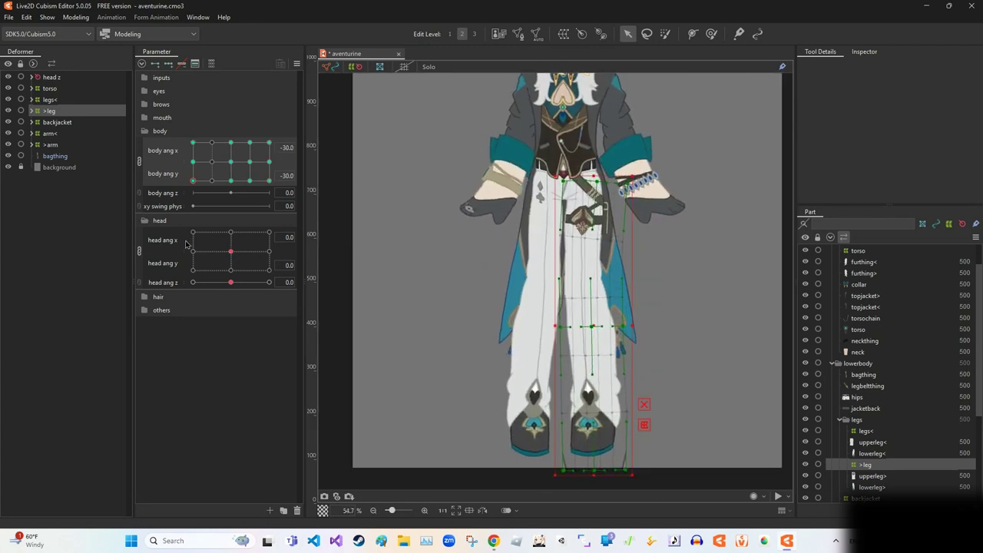
Step: Reshape the lower end of the >leg warp deformer at body ang x 30, body ang y -30
{"action": "left_click_drag", "start_coordinate": [193, 181], "coordinate": [269, 181]}
{"action": "scroll", "coordinate": [610, 260], "scroll_direction": "up", "scroll_amount": 2}
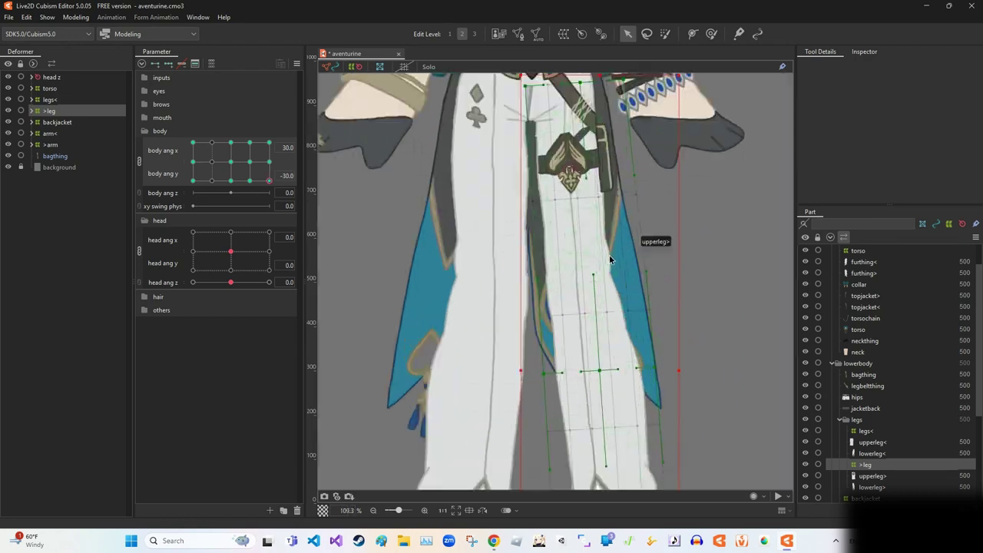
{"action": "scroll", "coordinate": [609, 260], "scroll_direction": "down", "scroll_amount": 1}
{"action": "scroll", "coordinate": [602, 323], "scroll_direction": "down", "scroll_amount": 2}
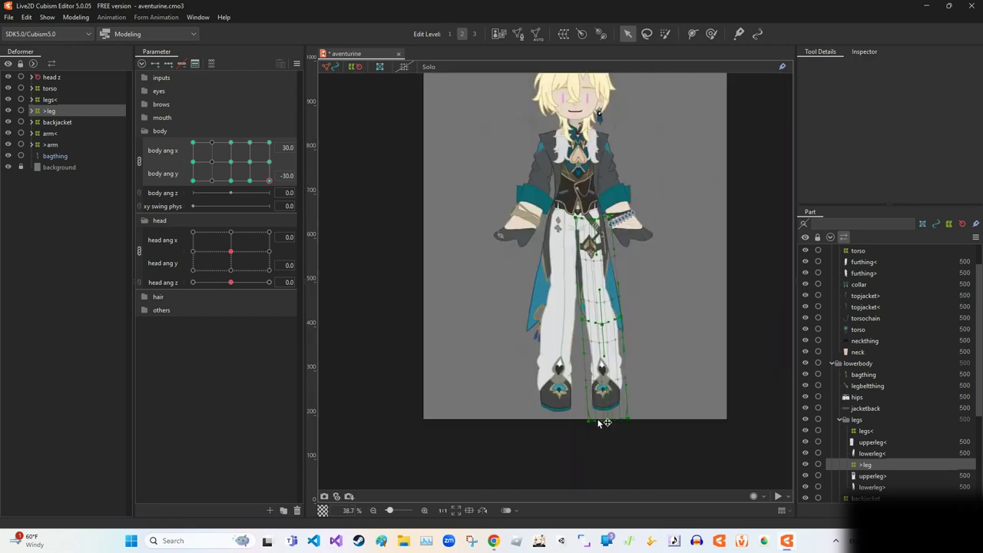
{"action": "scroll", "coordinate": [581, 422], "scroll_direction": "up", "scroll_amount": 1}
Step: Move the lower part of the >leg warp deformer outward at body ang x 30, body ang y 30
{"action": "left_click", "coordinate": [516, 302]}
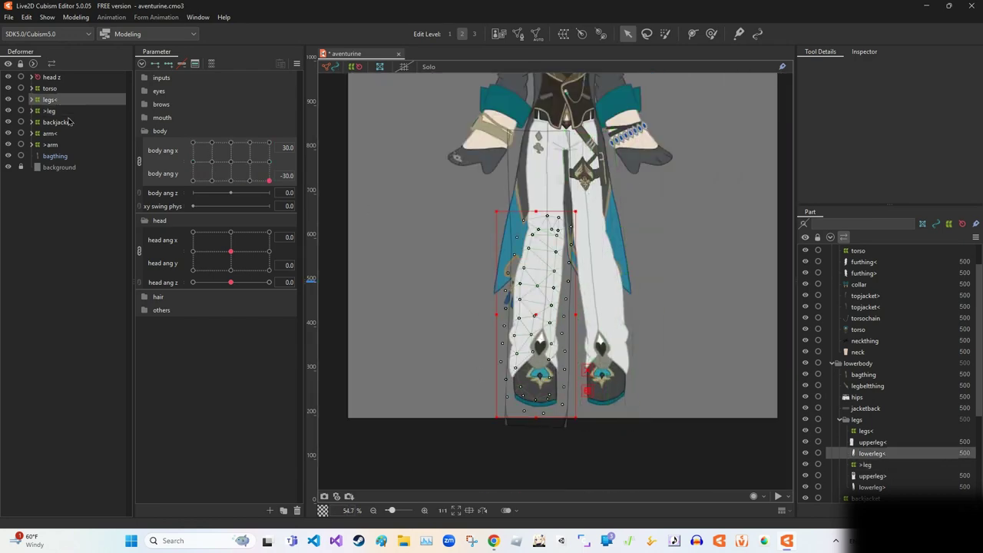
{"action": "left_click", "coordinate": [77, 111]}
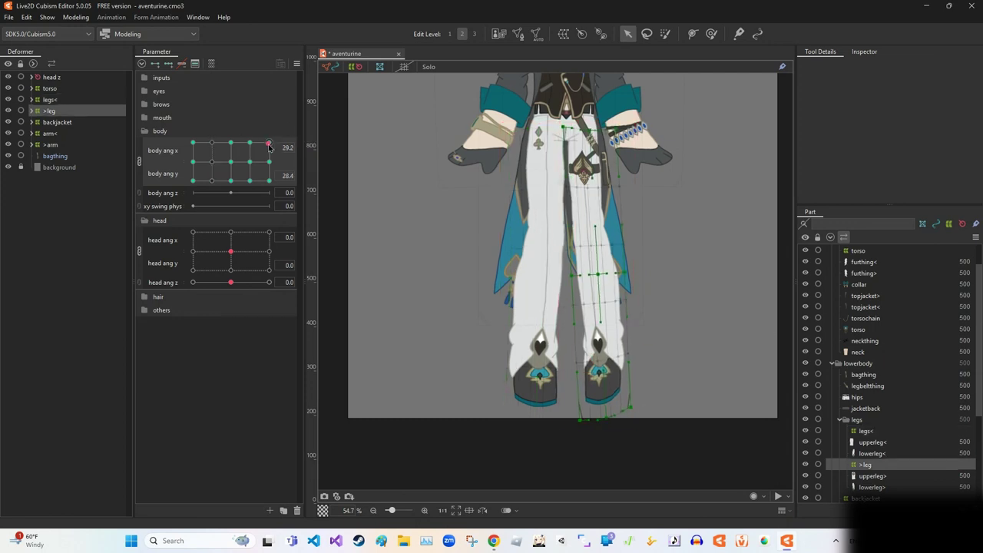
{"action": "left_click_drag", "start_coordinate": [268, 146], "coordinate": [250, 146]}
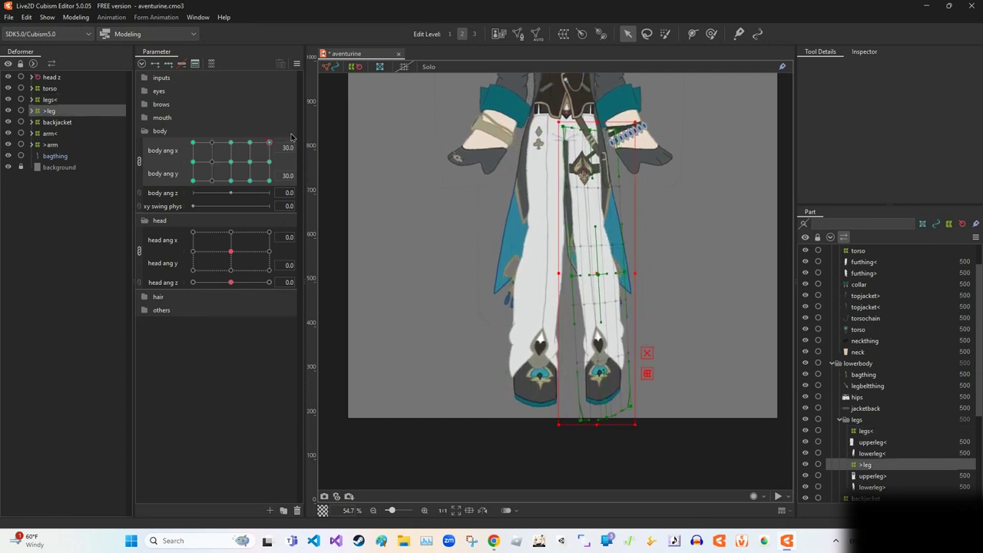
{"action": "left_click_drag", "start_coordinate": [250, 142], "coordinate": [193, 142]}
Step: Select the legs< warp deformer at body ang x 30, body ang y 30 and apply the parameter command to its combined body angle keyforms
{"action": "left_click", "coordinate": [595, 173]}
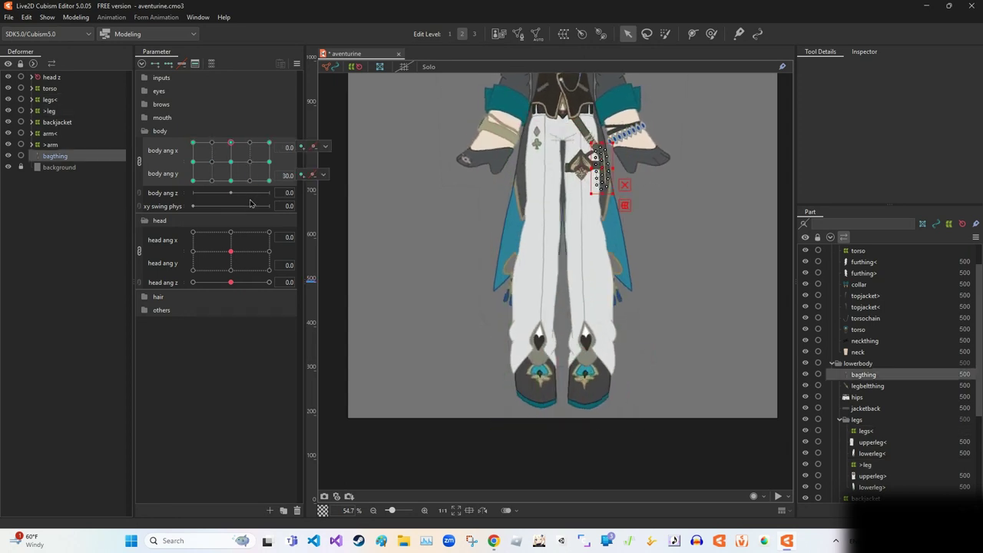
{"action": "left_click", "coordinate": [593, 196]}
{"action": "left_click", "coordinate": [865, 431]}
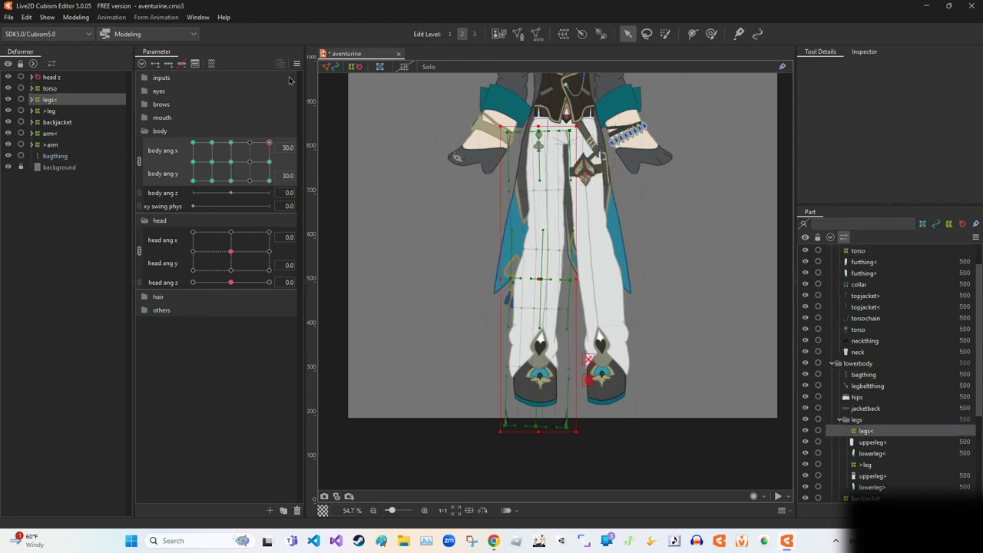
{"action": "left_click", "coordinate": [297, 63]}
{"action": "left_click", "coordinate": [361, 223]}
{"action": "left_click", "coordinate": [472, 363]}
Step: Return body ang x to 0, preview the model's body movement in Physics Settings and close the preview
{"action": "left_click_drag", "start_coordinate": [269, 142], "coordinate": [228, 142]}
{"action": "left_click", "coordinate": [75, 16]}
{"action": "left_click", "coordinate": [93, 228]}
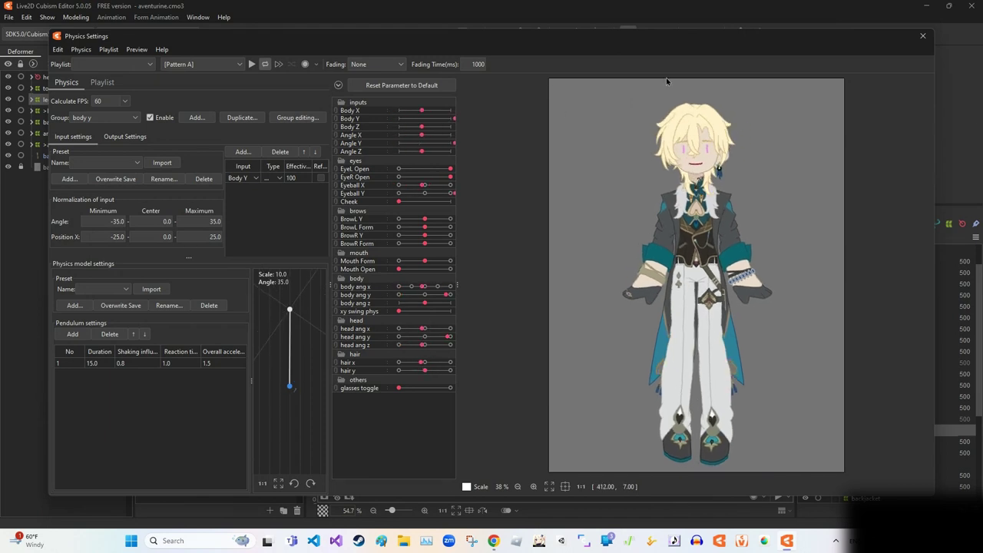
{"action": "key", "text": "Escape"}
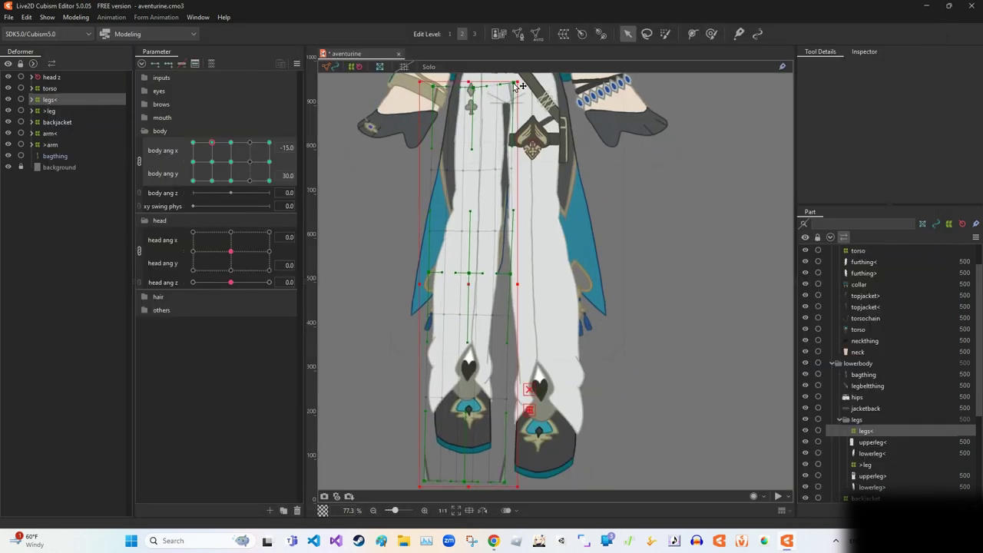
Step: Refine the legs< warp deformer at body ang x -15 and the >leg warp deformer at body ang x 15
{"action": "left_click_drag", "start_coordinate": [285, 176], "coordinate": [347, 177]}
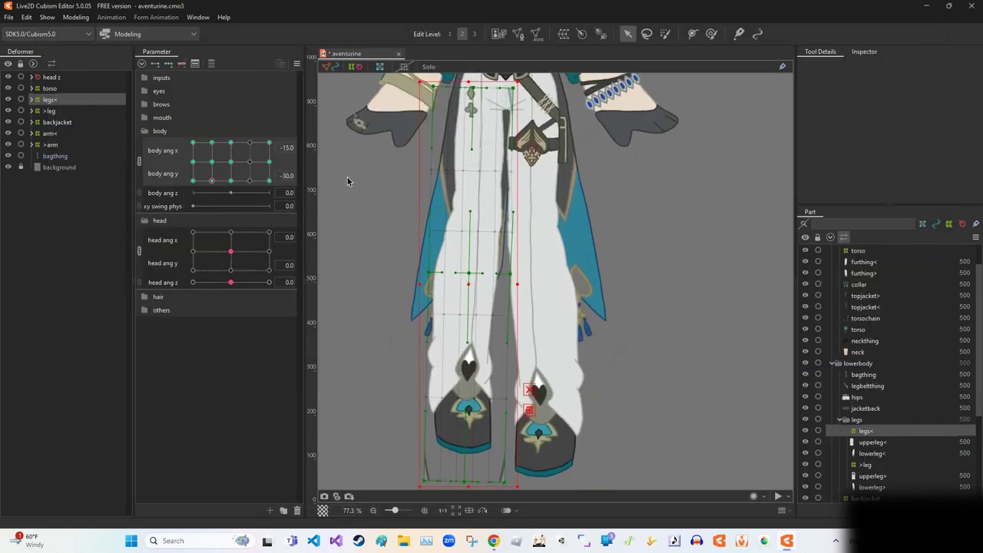
{"action": "left_click", "coordinate": [49, 110]}
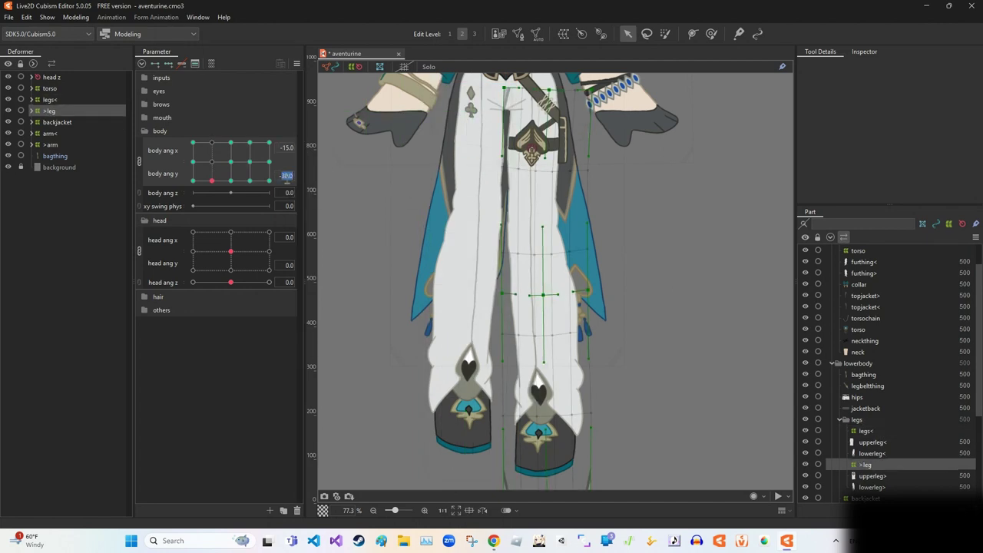
{"action": "left_click_drag", "start_coordinate": [217, 188], "coordinate": [296, 176]}
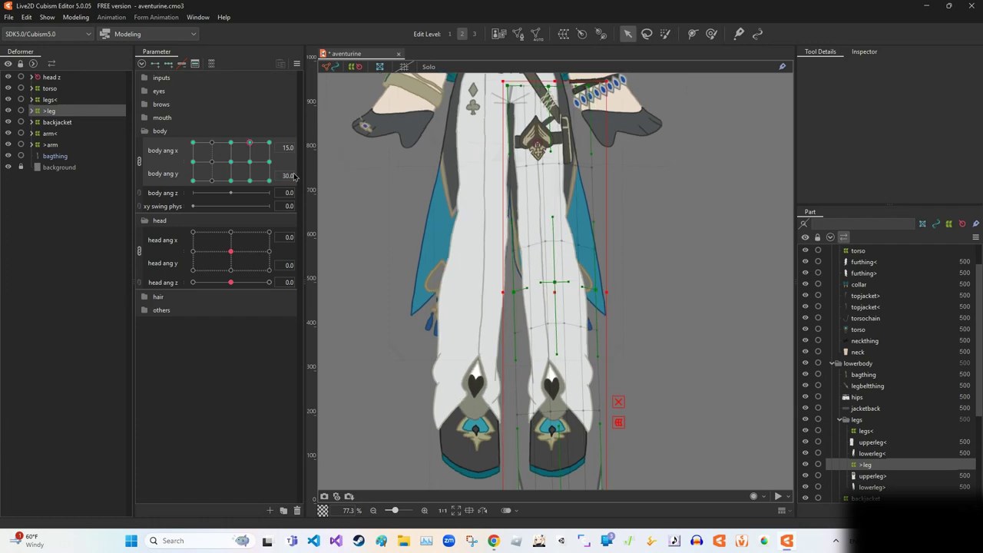
Step: Reopen Physics Settings and test how the adjusted legs follow the body's vertical and sideways motion
{"action": "scroll", "coordinate": [733, 140], "scroll_direction": "down", "scroll_amount": 5}
{"action": "left_click", "coordinate": [75, 17]}
{"action": "left_click", "coordinate": [97, 227]}
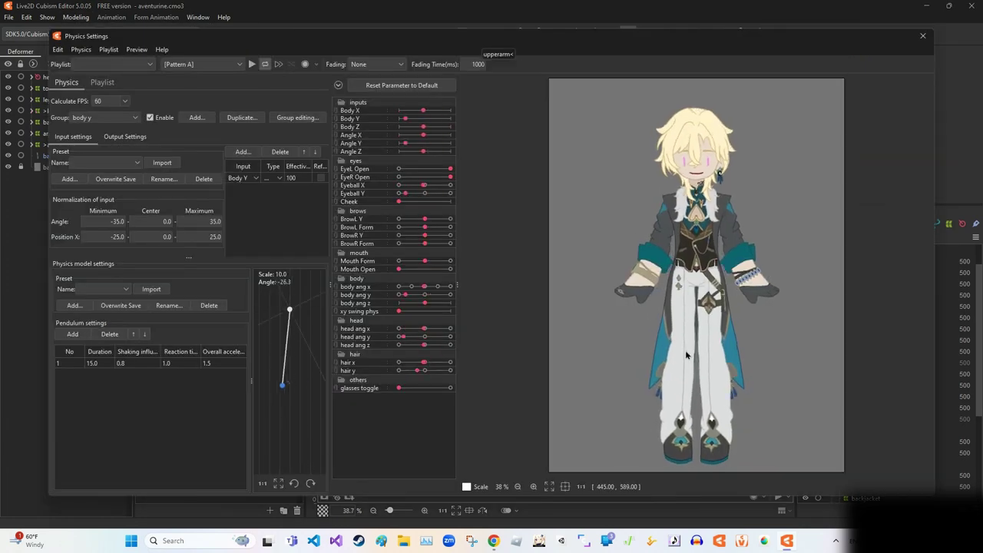
Step: Close Physics Settings and create a rotation deformer named "body z" over head z, torso, arm< and >arm
{"action": "key", "text": "Escape"}
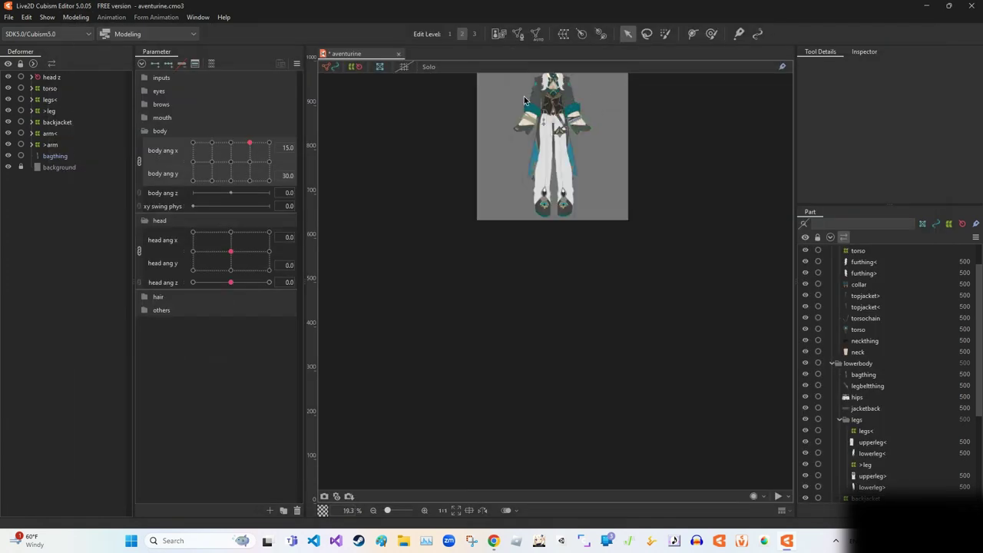
{"action": "scroll", "coordinate": [742, 128], "scroll_direction": "down", "scroll_amount": 2}
{"action": "scroll", "coordinate": [742, 128], "scroll_direction": "up", "scroll_amount": 3}
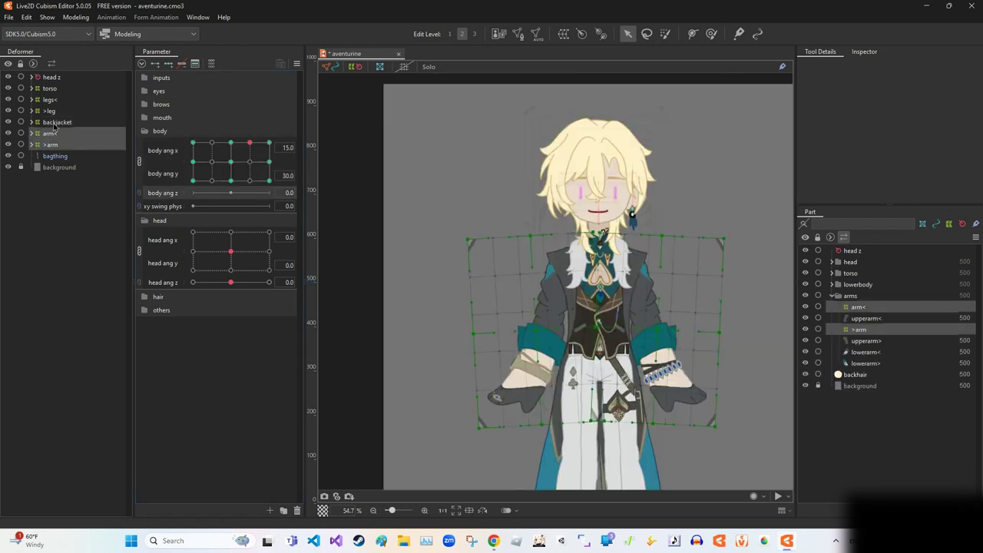
{"action": "scroll", "coordinate": [551, 374], "scroll_direction": "down", "scroll_amount": 4}
{"action": "scroll", "coordinate": [551, 374], "scroll_direction": "up", "scroll_amount": 2}
{"action": "left_click", "coordinate": [59, 90], "text": "shift"}
{"action": "left_click", "coordinate": [43, 88]}
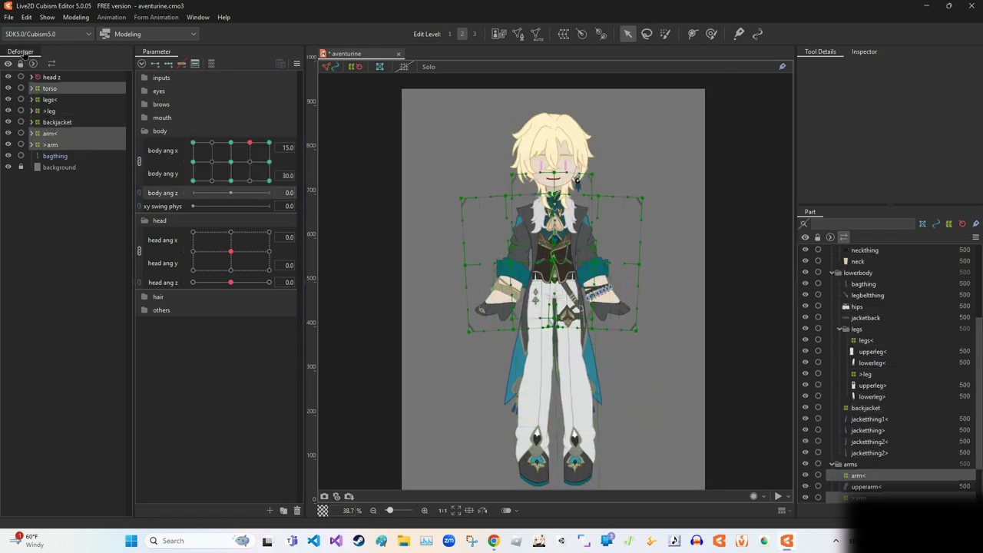
{"action": "left_click", "coordinate": [582, 36]}
{"action": "type", "text": "body z"}
{"action": "left_click", "coordinate": [496, 327]}
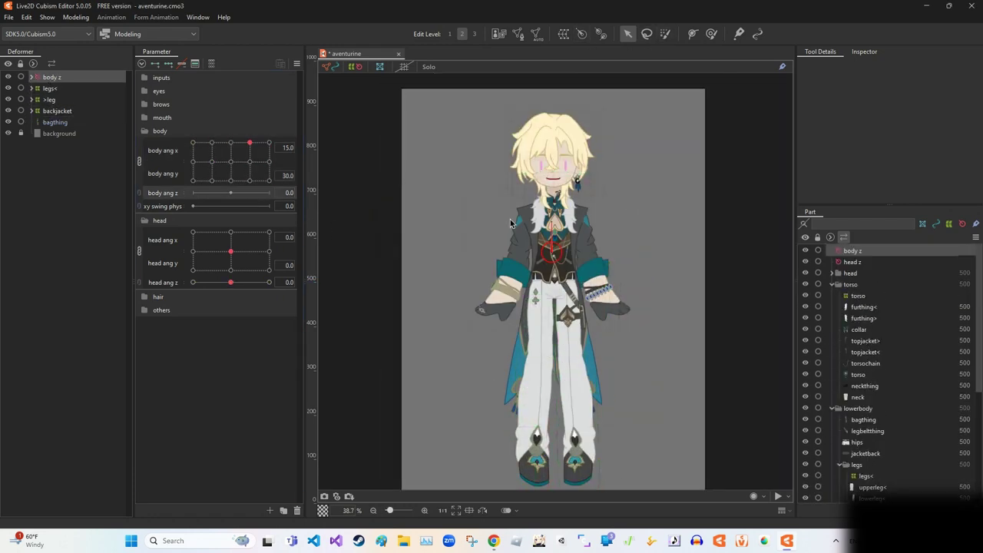
Step: Try rotating the new body z deformer at body ang z -30 to tilt the upper body
{"action": "scroll", "coordinate": [566, 257], "scroll_direction": "up", "scroll_amount": 2}
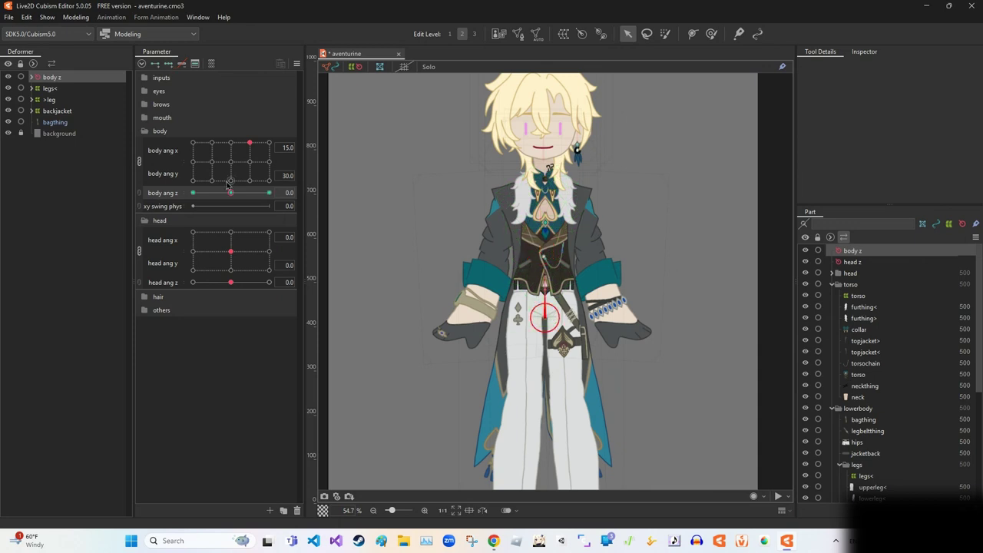
{"action": "left_click", "coordinate": [193, 192]}
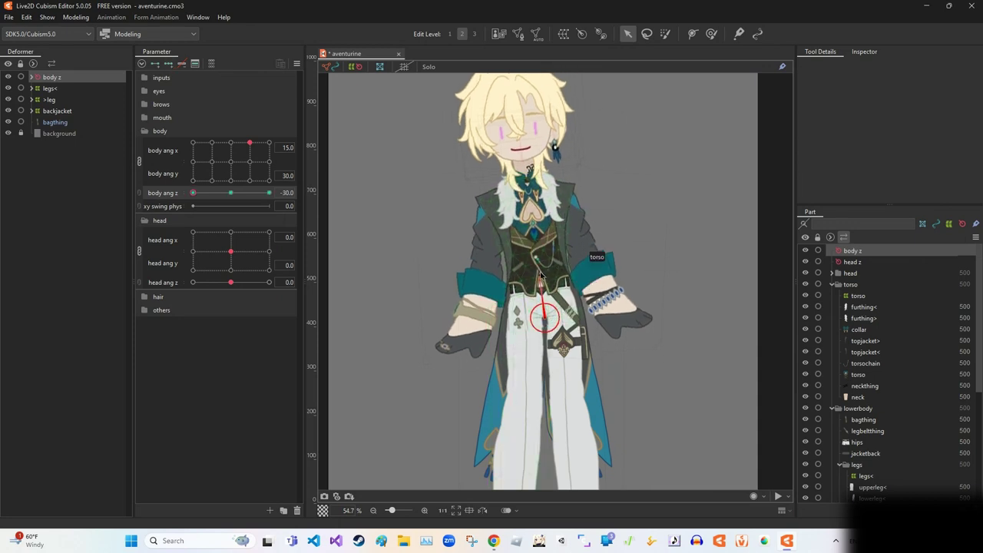
{"action": "left_click_drag", "start_coordinate": [540, 273], "coordinate": [690, 322]}
Step: Create a rotation deformer named "body z" for head z, both arm deformers and the torso art meshes from furthing< to neck
{"action": "left_click", "coordinate": [51, 89]}
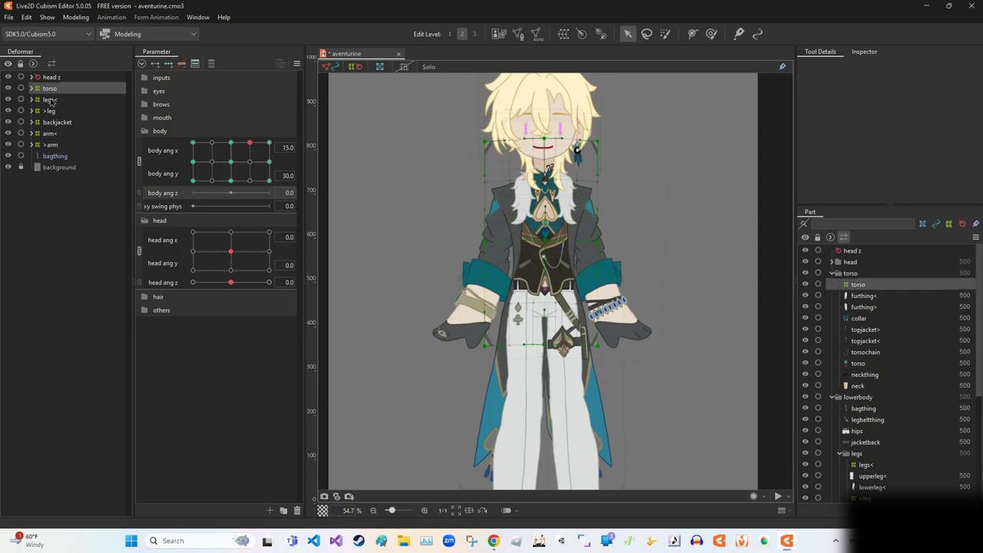
{"action": "left_click", "coordinate": [60, 100]}
{"action": "left_click", "coordinate": [53, 190], "text": "shift"}
{"action": "left_click", "coordinate": [50, 268], "text": "ctrl"}
{"action": "left_click", "coordinate": [49, 280], "text": "ctrl"}
{"action": "left_click", "coordinate": [581, 33]}
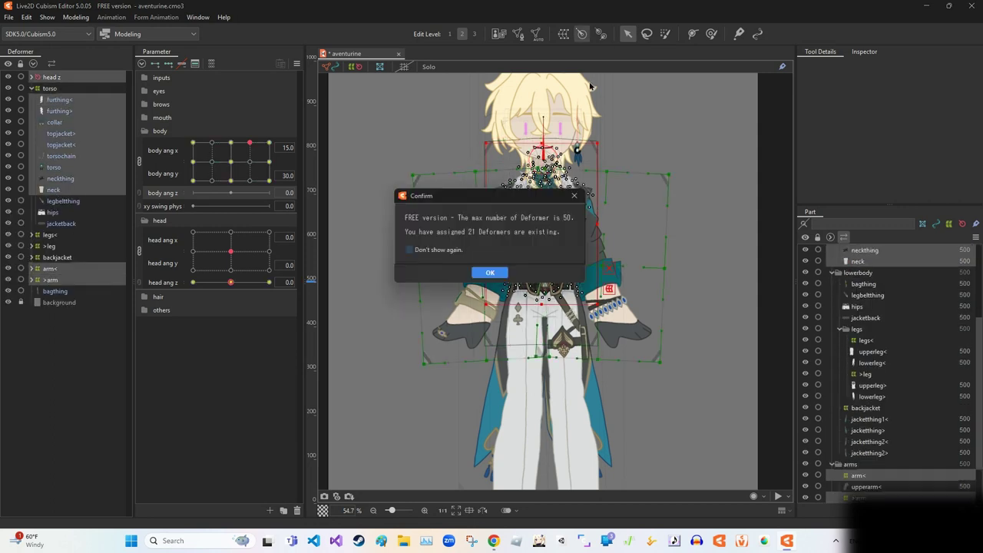
{"action": "key", "text": "Return"}
{"action": "type", "text": "body z"}
{"action": "key", "text": "Return"}
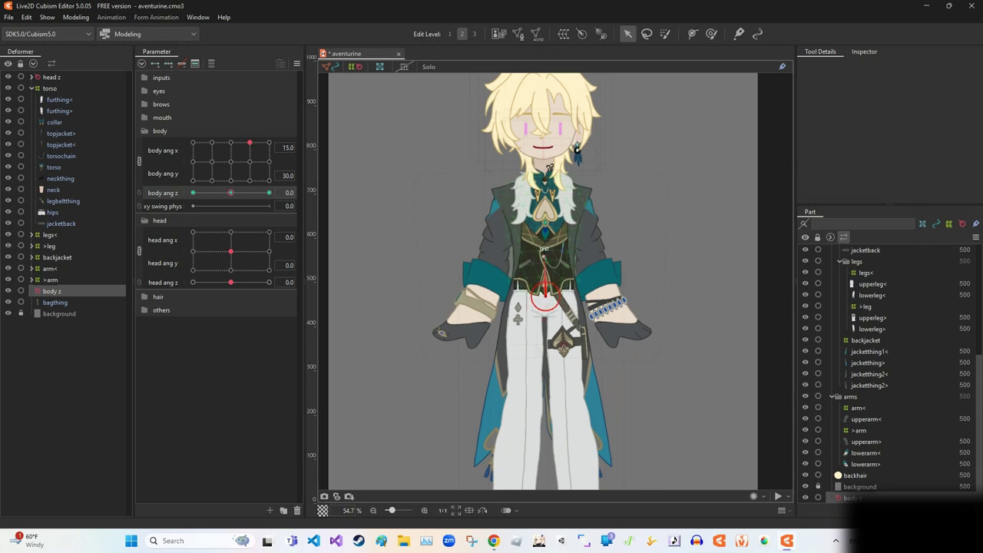
Step: Try parenting head z to body z, and undo that along with the body z deformer's creation
{"action": "left_click_drag", "start_coordinate": [37, 76], "coordinate": [72, 286]}
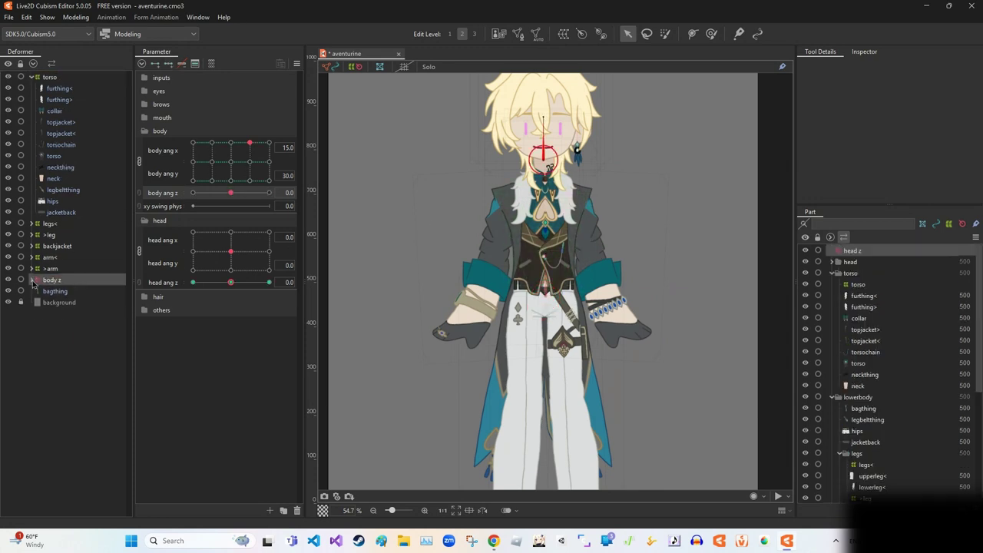
{"action": "key", "text": "ctrl+z"}
{"action": "key", "text": "ctrl+z"}
{"action": "key", "text": "ctrl+z"}
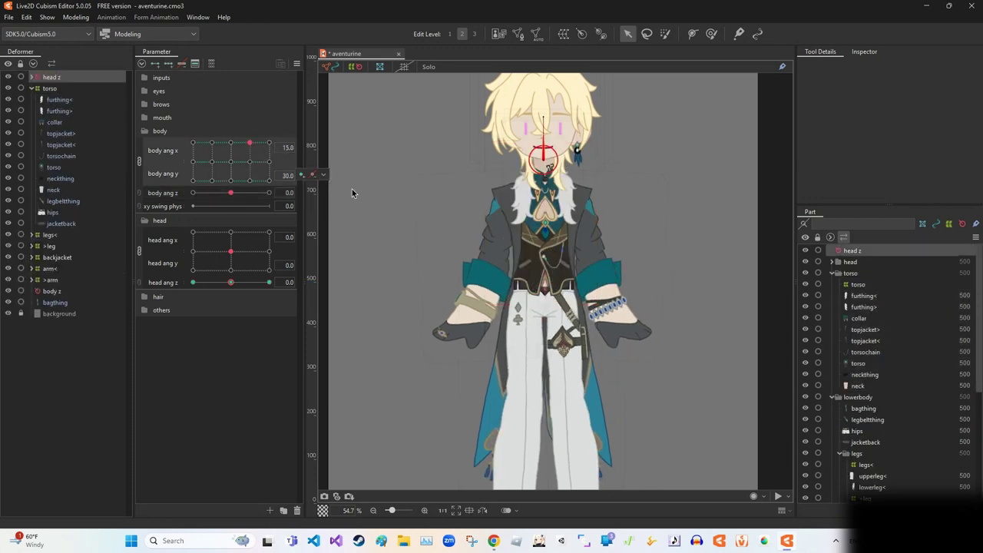
{"action": "key", "text": "ctrl+z"}
{"action": "key", "text": "ctrl+z"}
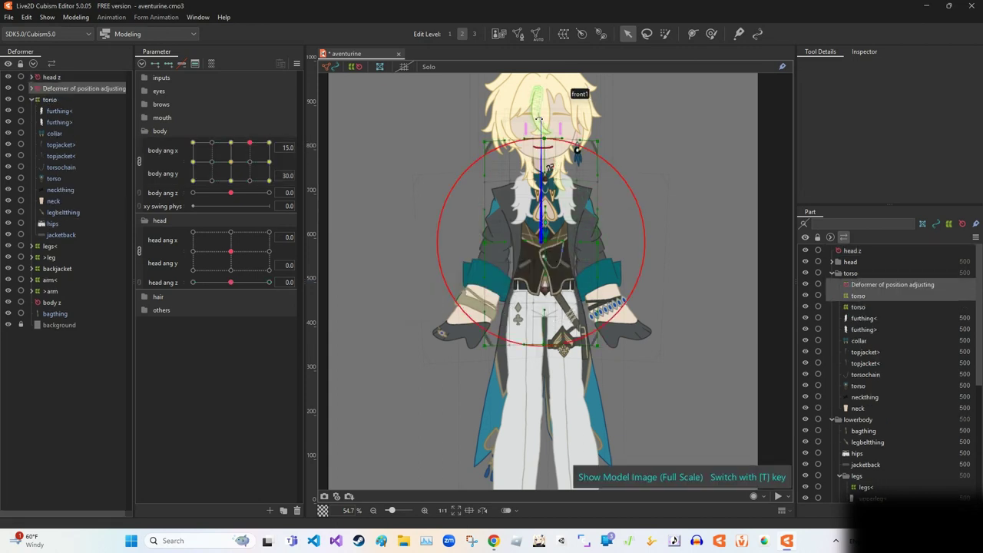
{"action": "key", "text": "ctrl+z"}
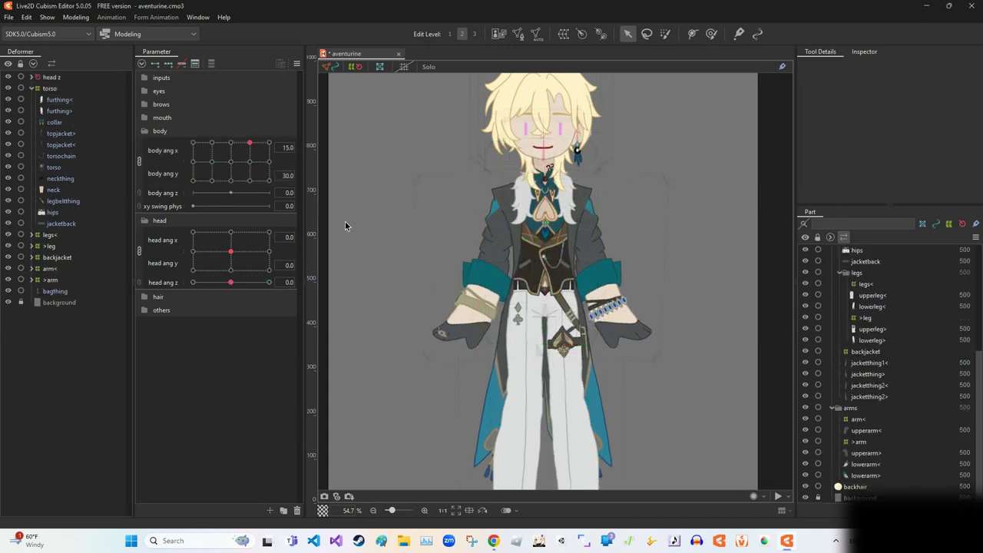
Step: Create a rotation deformer named "bodyz" inside torso from the art meshes furthing< through neck
{"action": "left_click_drag", "start_coordinate": [60, 191], "coordinate": [50, 100]}
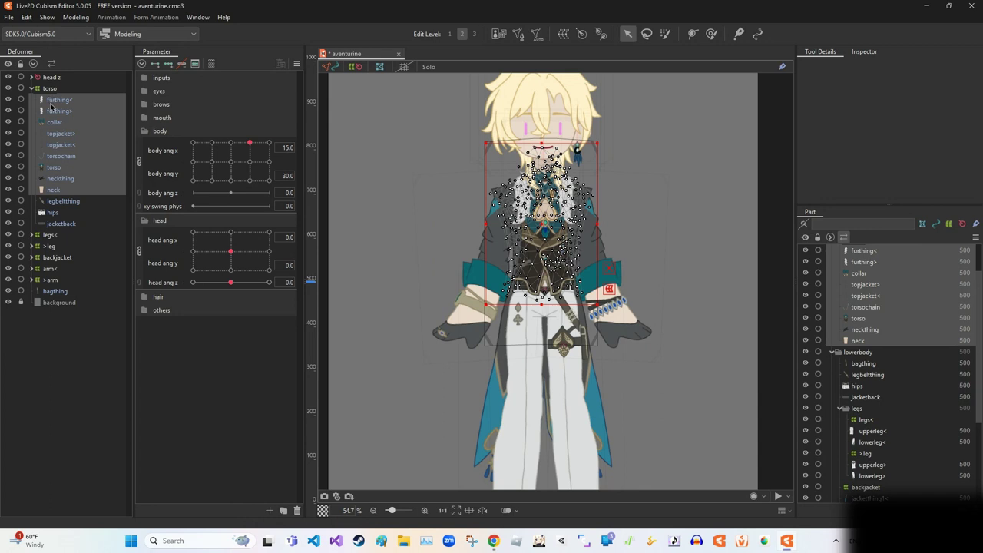
{"action": "left_click_drag", "start_coordinate": [54, 269], "coordinate": [51, 280]}
{"action": "left_click_drag", "start_coordinate": [57, 101], "coordinate": [54, 189]}
{"action": "left_click", "coordinate": [563, 33]}
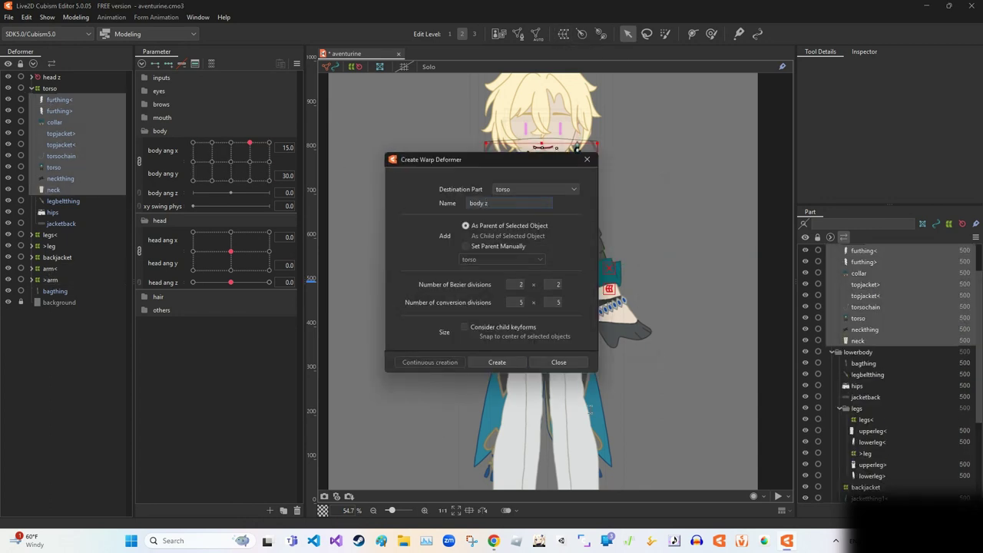
{"action": "key", "text": "Escape"}
{"action": "left_click", "coordinate": [581, 34]}
{"action": "left_click", "coordinate": [497, 325]}
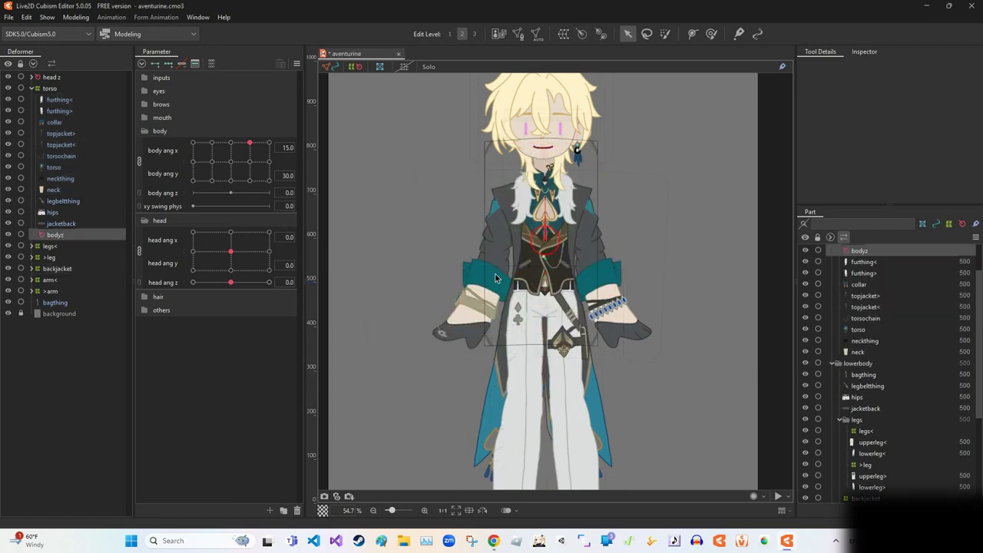
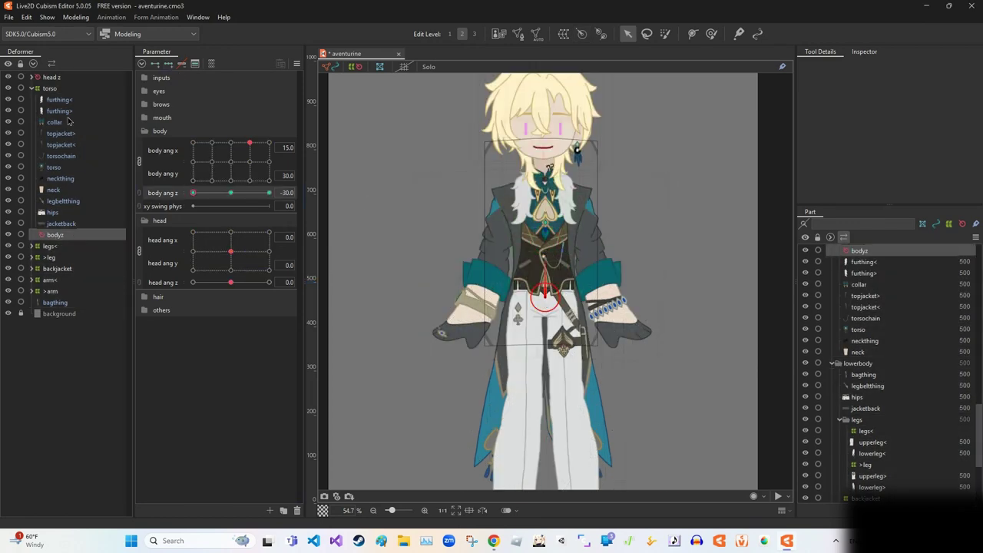
Step: Try parenting the furthing< through neck art meshes to bodyz and tilting it at body ang z -30
{"action": "left_click", "coordinate": [60, 99]}
{"action": "left_click", "coordinate": [53, 190], "text": "shift"}
{"action": "left_click_drag", "start_coordinate": [53, 189], "coordinate": [54, 234]}
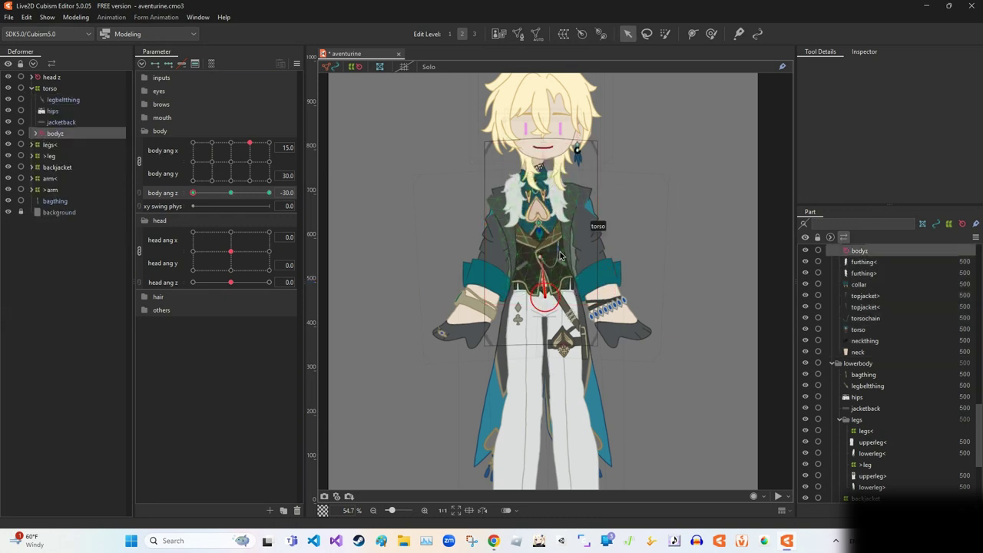
{"action": "left_click_drag", "start_coordinate": [542, 253], "coordinate": [540, 251]}
{"action": "key", "text": "ctrl+z"}
{"action": "key", "text": "ctrl+z"}
{"action": "key", "text": "ctrl+z"}
Step: Move the hips and jacketback art meshes out of torso and enclose them in a warp deformer named "hips"
{"action": "left_click_drag", "start_coordinate": [52, 212], "coordinate": [62, 308]}
{"action": "left_click", "coordinate": [563, 34]}
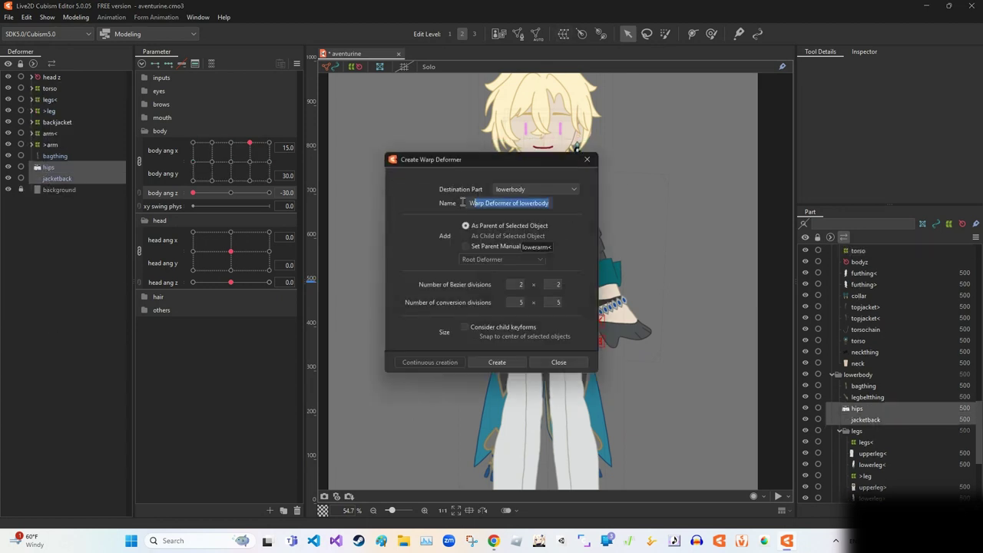
{"action": "type", "text": "hips"}
{"action": "left_click", "coordinate": [497, 362]}
Step: Undo the last hips warp adjustments at body ang x -30 and unlink body ang x from body ang y
{"action": "scroll", "coordinate": [511, 365], "scroll_direction": "up", "scroll_amount": 5}
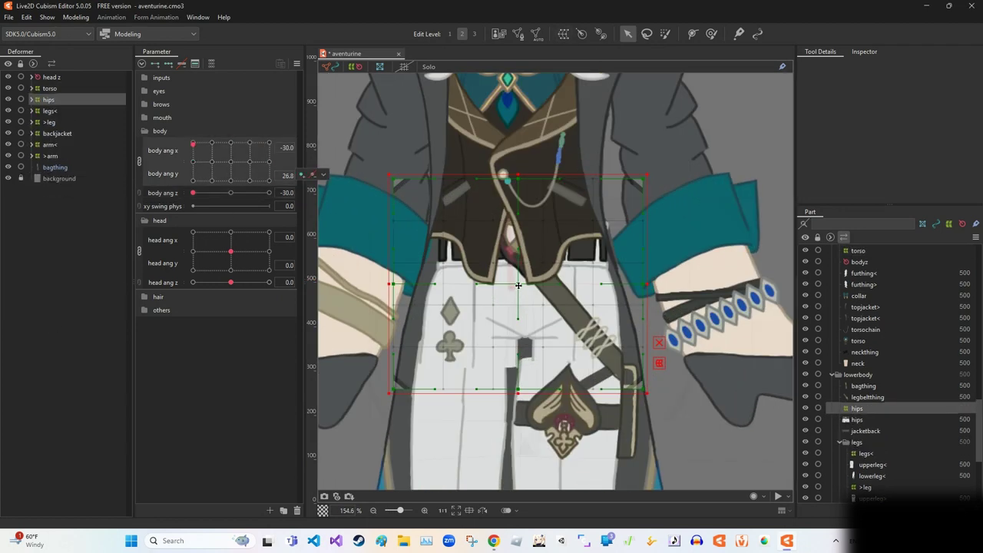
{"action": "key", "text": "ctrl+z"}
{"action": "key", "text": "ctrl+z"}
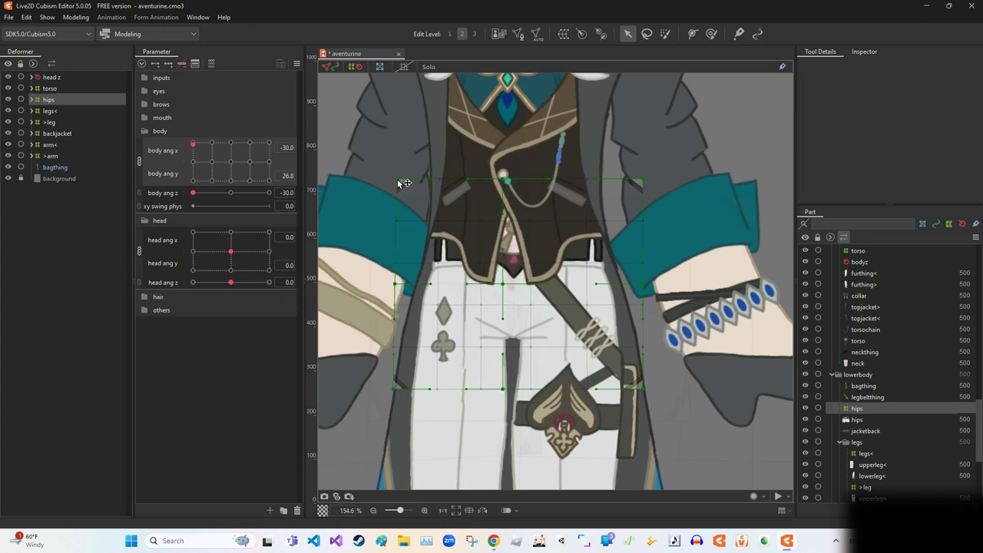
{"action": "scroll", "coordinate": [400, 182], "scroll_direction": "down", "scroll_amount": 5}
{"action": "scroll", "coordinate": [399, 183], "scroll_direction": "up", "scroll_amount": 4}
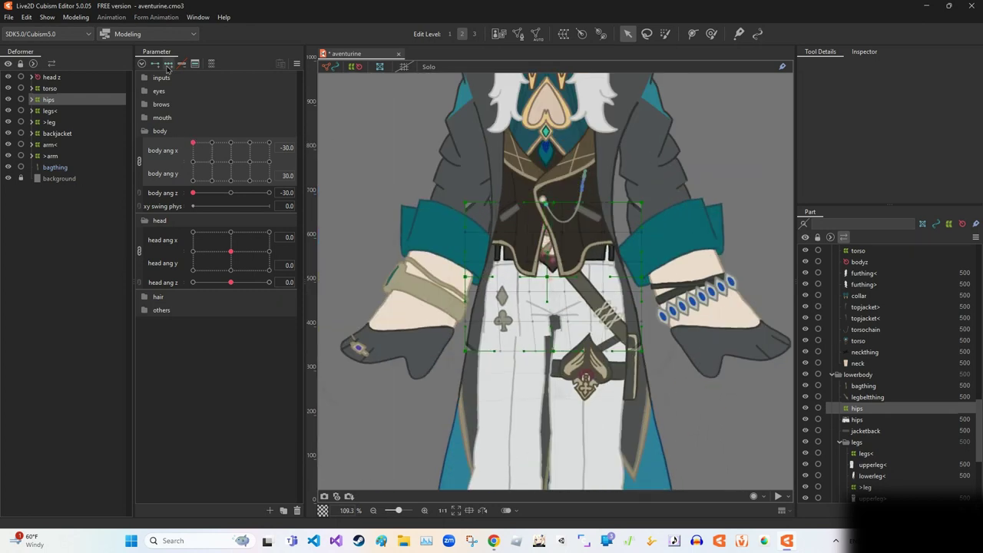
{"action": "left_click", "coordinate": [140, 165]}
{"action": "scroll", "coordinate": [553, 254], "scroll_direction": "up", "scroll_amount": 1}
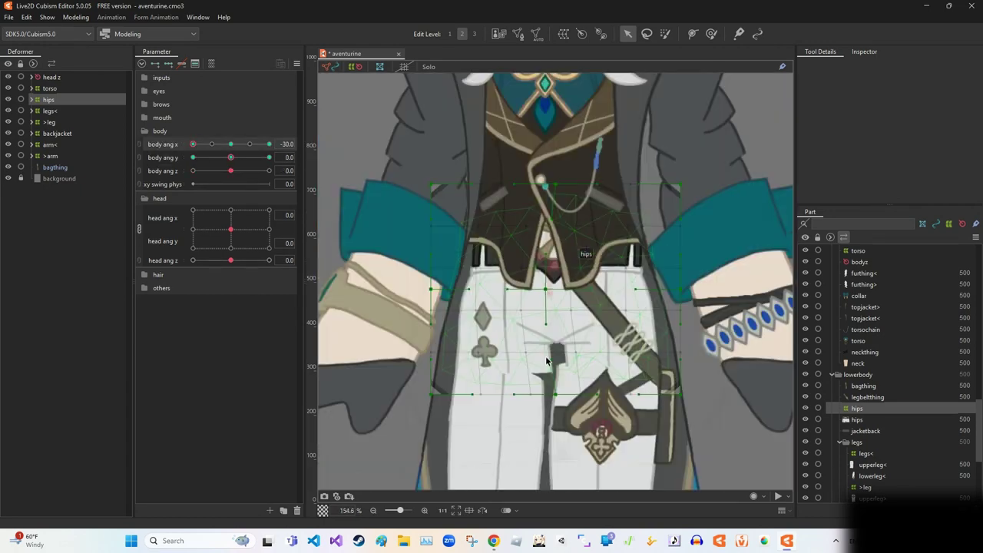
Step: Try matching the hips warp deformer to the upper legs at body ang x -30 and body ang y 0
{"action": "scroll", "coordinate": [545, 400], "scroll_direction": "down", "scroll_amount": 5}
{"action": "scroll", "coordinate": [546, 401], "scroll_direction": "up", "scroll_amount": 4}
{"action": "left_click", "coordinate": [555, 268]}
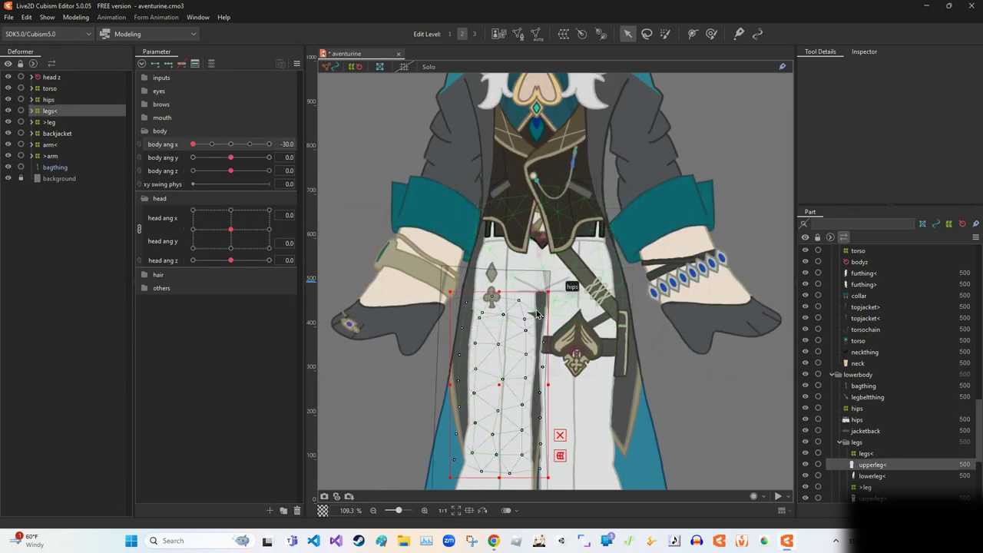
{"action": "left_click", "coordinate": [554, 275]}
{"action": "scroll", "coordinate": [344, 221], "scroll_direction": "down", "scroll_amount": 3}
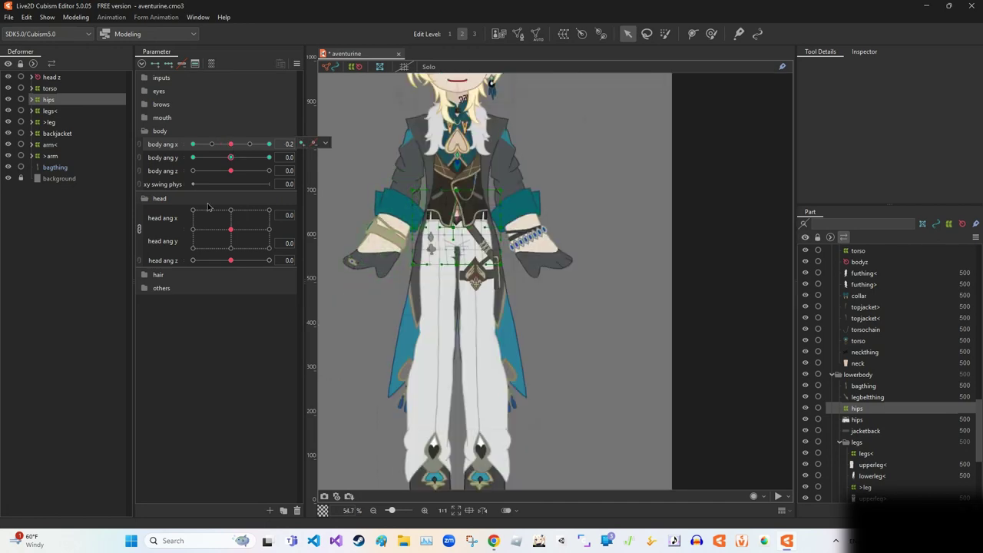
Step: Create the "hips" warp deformer around hips and jacketback again, with three keyforms on body ang x only
{"action": "left_click", "coordinate": [563, 33]}
{"action": "key", "text": "Return"}
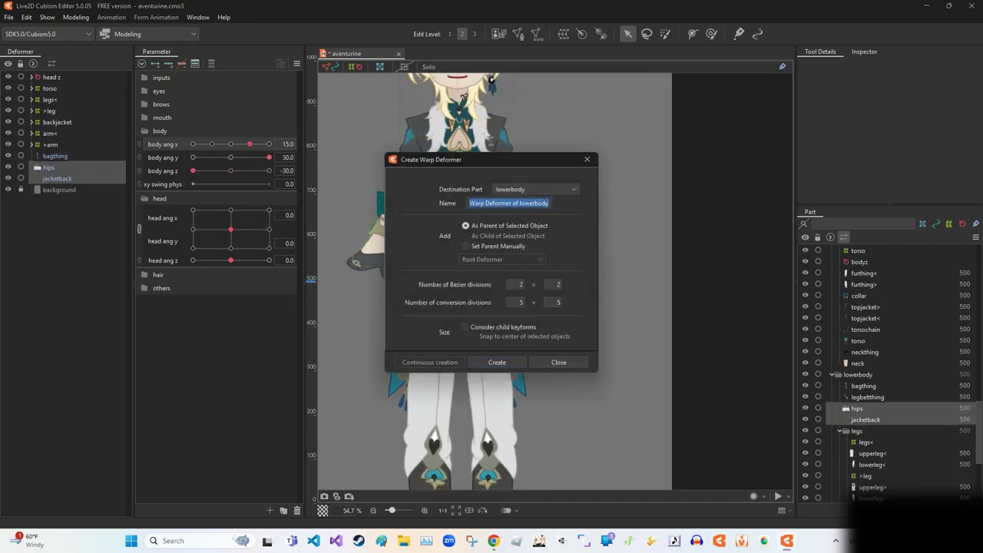
{"action": "left_click", "coordinate": [496, 360]}
{"action": "left_click_drag", "start_coordinate": [208, 144], "coordinate": [230, 144]}
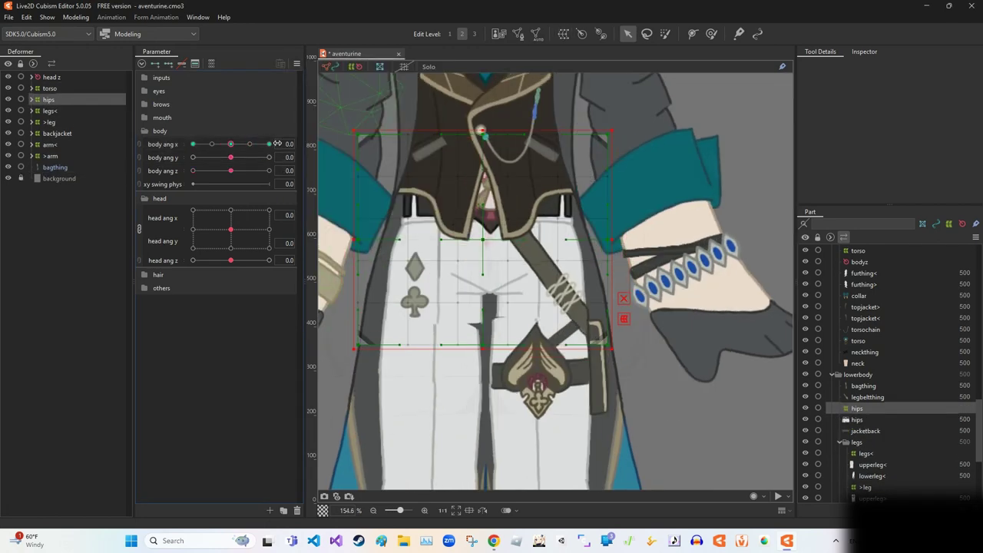
{"action": "scroll", "coordinate": [513, 318], "scroll_direction": "down", "scroll_amount": 3}
{"action": "scroll", "coordinate": [513, 318], "scroll_direction": "up", "scroll_amount": 3}
{"action": "scroll", "coordinate": [519, 238], "scroll_direction": "down", "scroll_amount": 2}
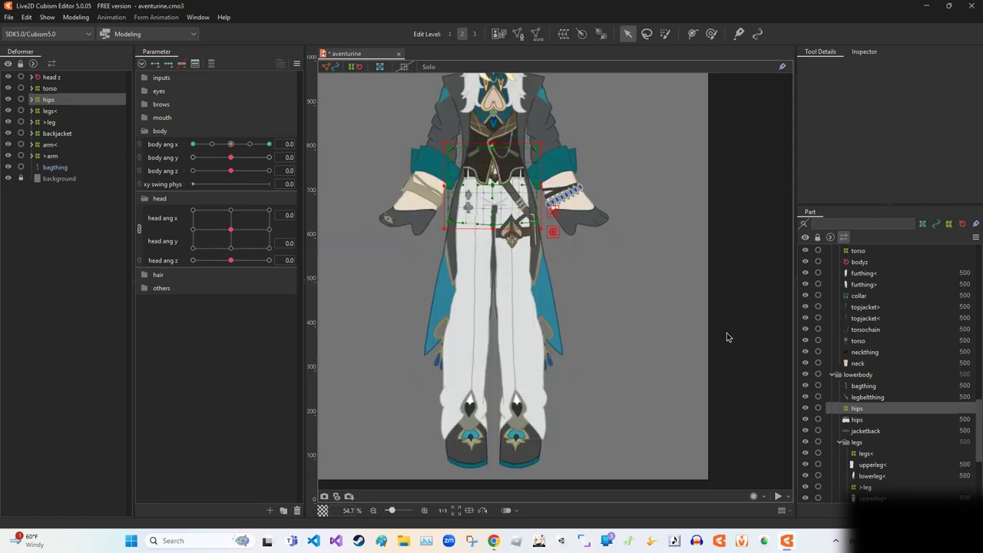
Step: Adjust the legs< and >leg warp deformers together slightly at body ang x 0 and body ang y 0
{"action": "left_click", "coordinate": [476, 336]}
{"action": "left_click", "coordinate": [498, 336], "text": "shift"}
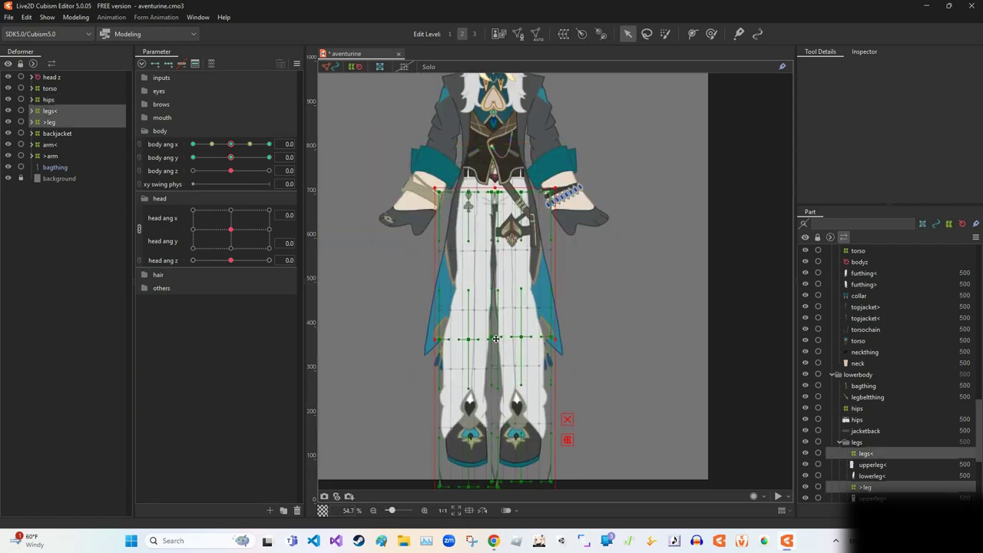
{"action": "left_click_drag", "start_coordinate": [498, 336], "coordinate": [497, 339]}
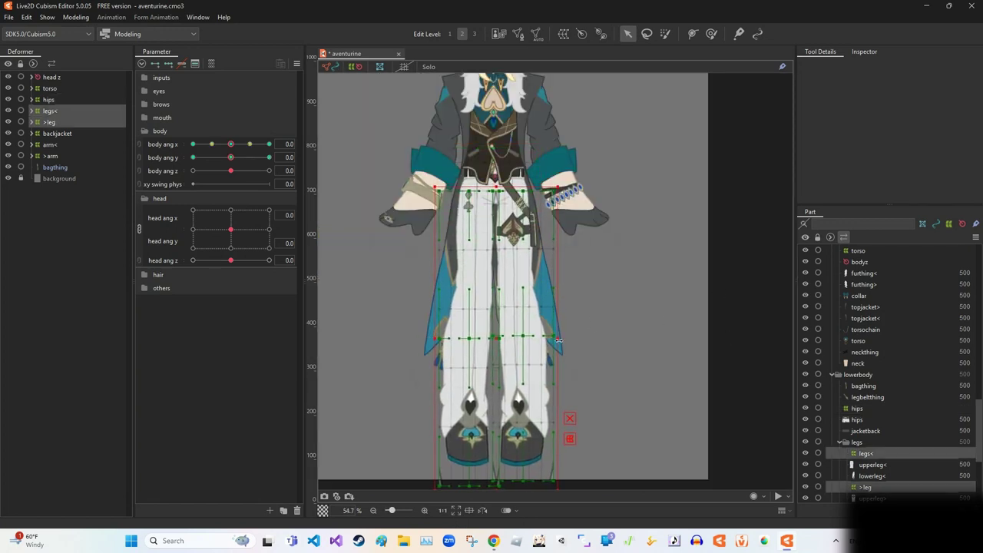
{"action": "scroll", "coordinate": [506, 228], "scroll_direction": "up", "scroll_amount": 3}
{"action": "scroll", "coordinate": [603, 270], "scroll_direction": "down", "scroll_amount": 4}
{"action": "left_click", "coordinate": [586, 368]}
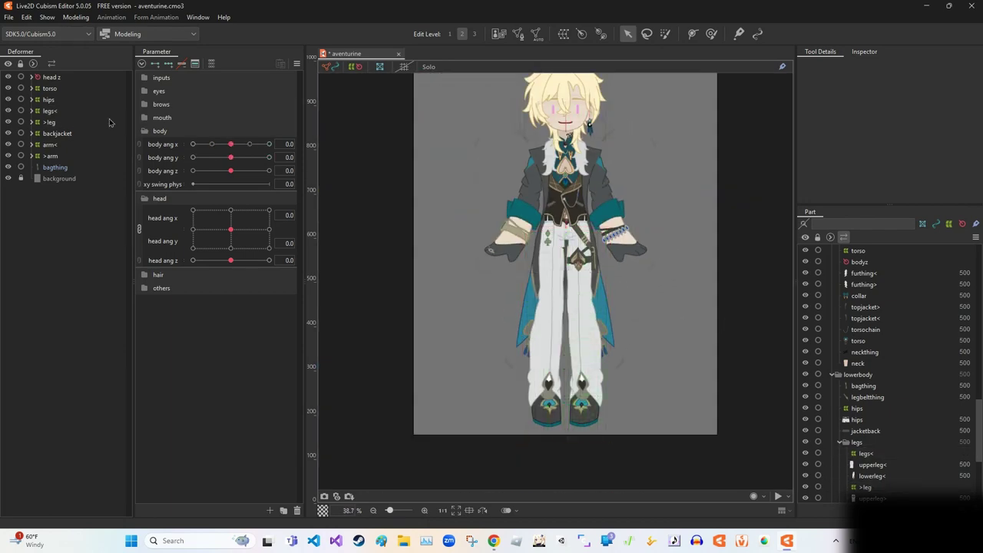
Step: Fine-tune the legs< warp deformer on its own at body ang x 0 and body ang y 0
{"action": "scroll", "coordinate": [672, 361], "scroll_direction": "up", "scroll_amount": 2}
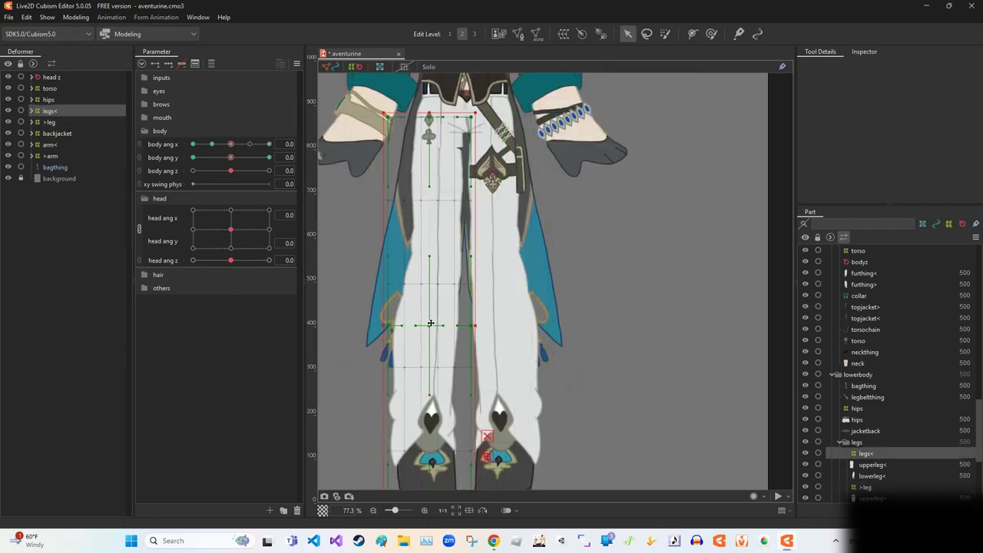
{"action": "scroll", "coordinate": [651, 351], "scroll_direction": "down", "scroll_amount": 3}
{"action": "scroll", "coordinate": [448, 330], "scroll_direction": "up", "scroll_amount": 2}
{"action": "left_click", "coordinate": [444, 276]}
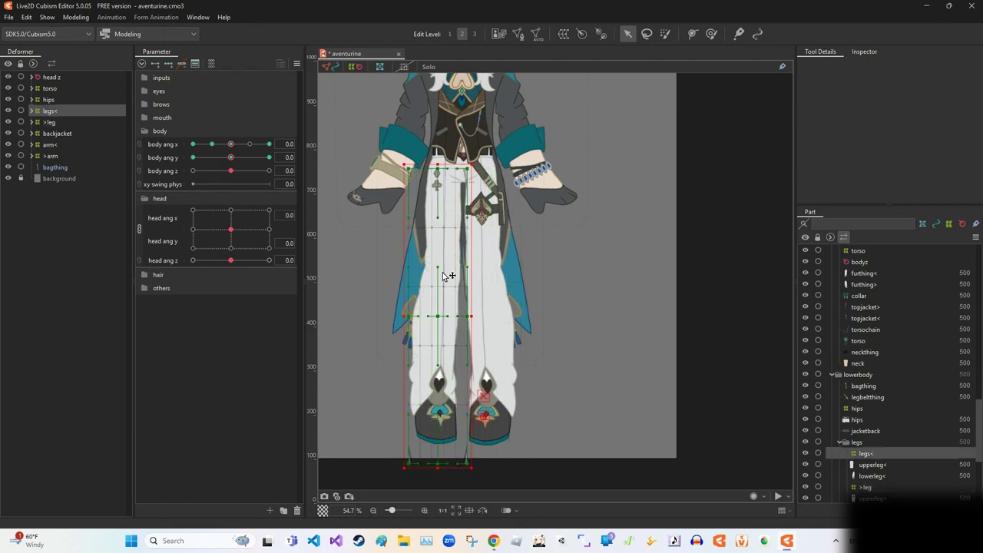
Step: Check how the hips and legs< warp deformers line up at body ang x -30 and -15
{"action": "left_click", "coordinate": [461, 188]}
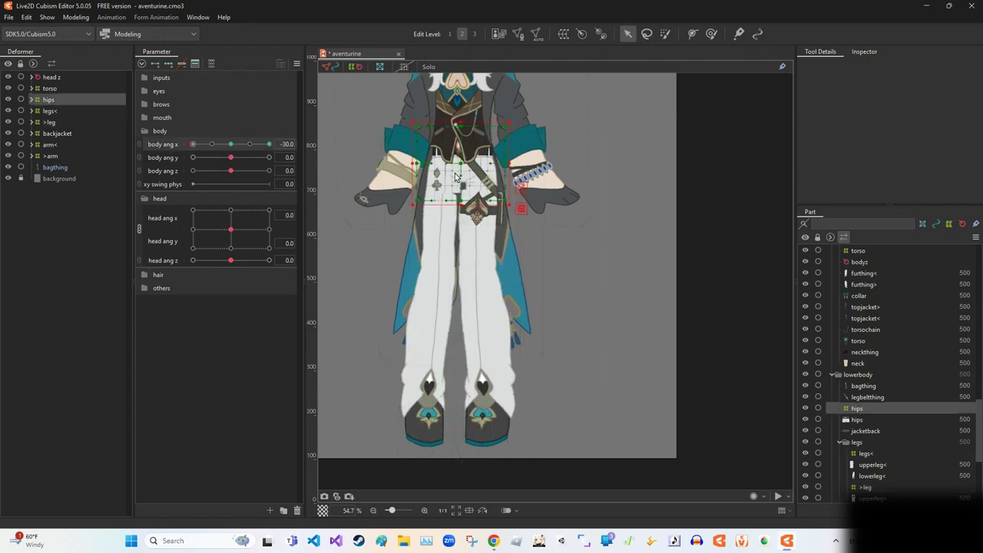
{"action": "scroll", "coordinate": [461, 192], "scroll_direction": "up", "scroll_amount": 4}
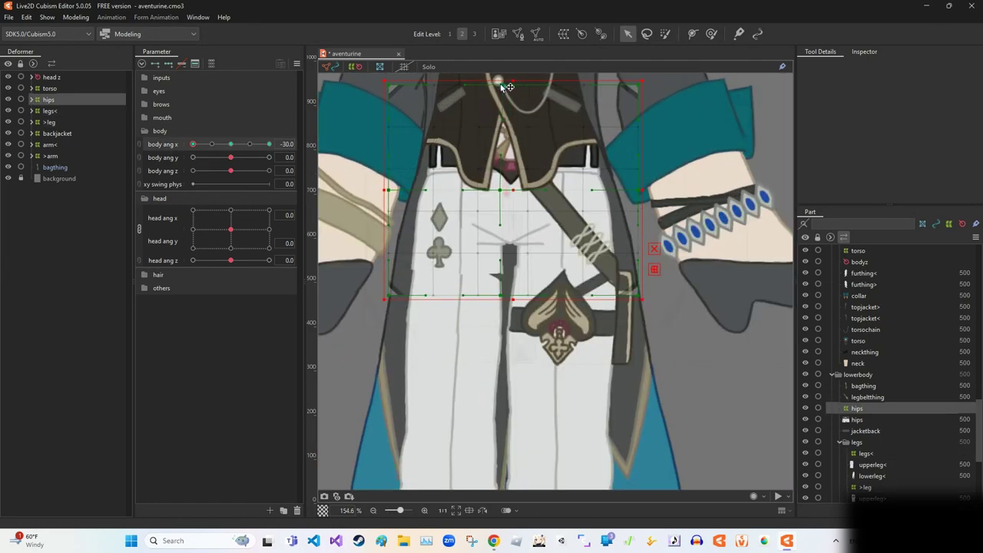
{"action": "left_click", "coordinate": [461, 305]}
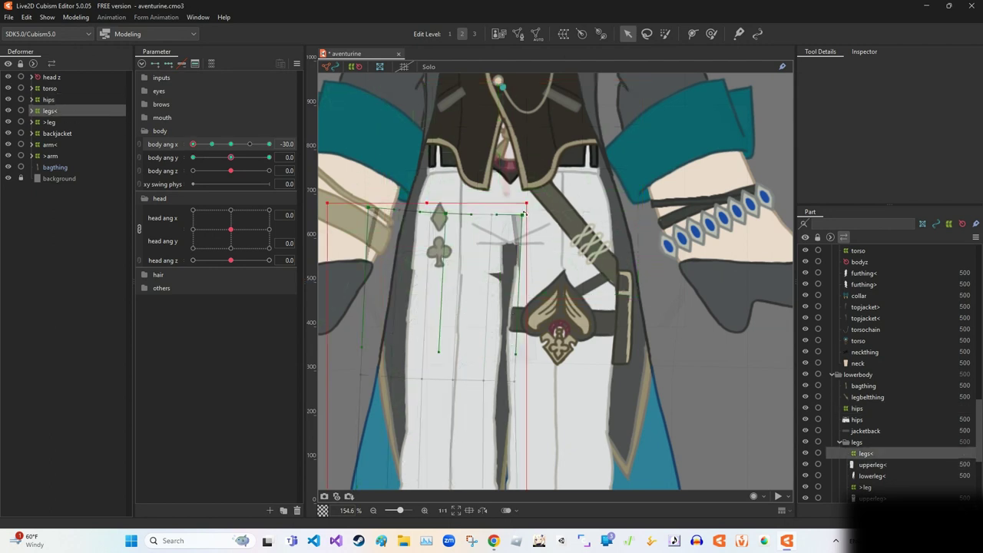
{"action": "scroll", "coordinate": [455, 215], "scroll_direction": "down", "scroll_amount": 4}
{"action": "left_click", "coordinate": [212, 144]}
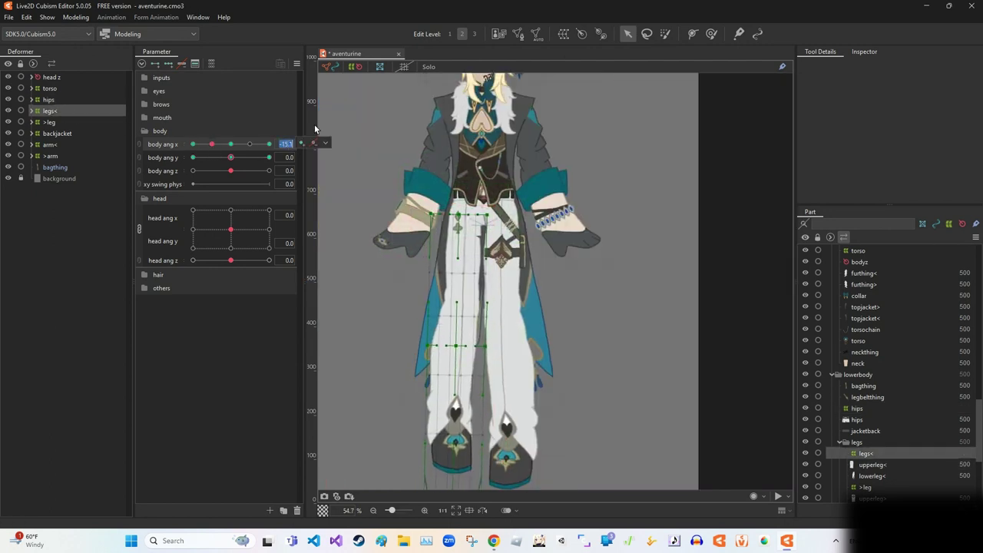
{"action": "scroll", "coordinate": [459, 219], "scroll_direction": "up", "scroll_amount": 3}
Step: Replace the hips warp with a copy of the torso warp deformer, name it hips, and parent the hips and bagthing meshes to it
{"action": "left_click", "coordinate": [537, 253]}
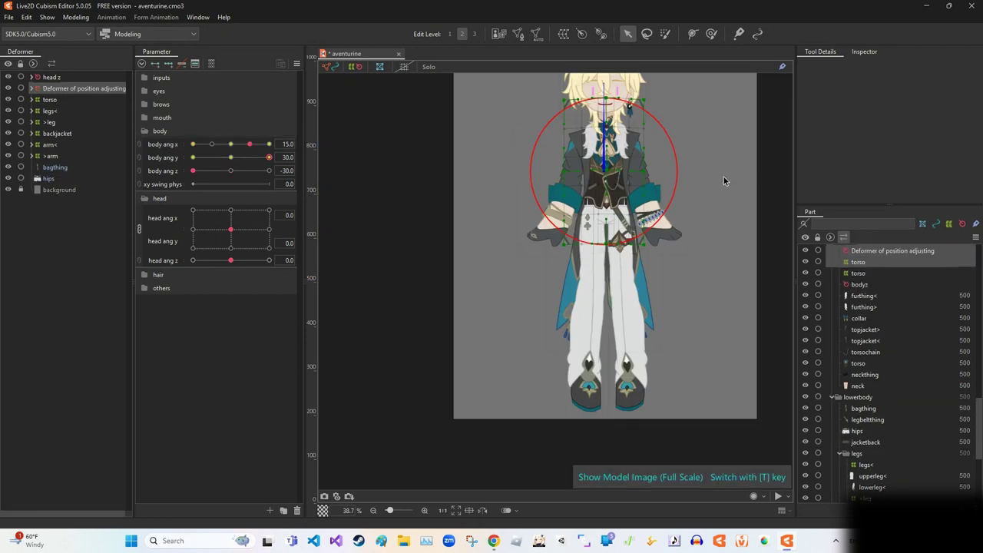
{"action": "key", "text": "Delete"}
{"action": "left_click", "coordinate": [864, 51]}
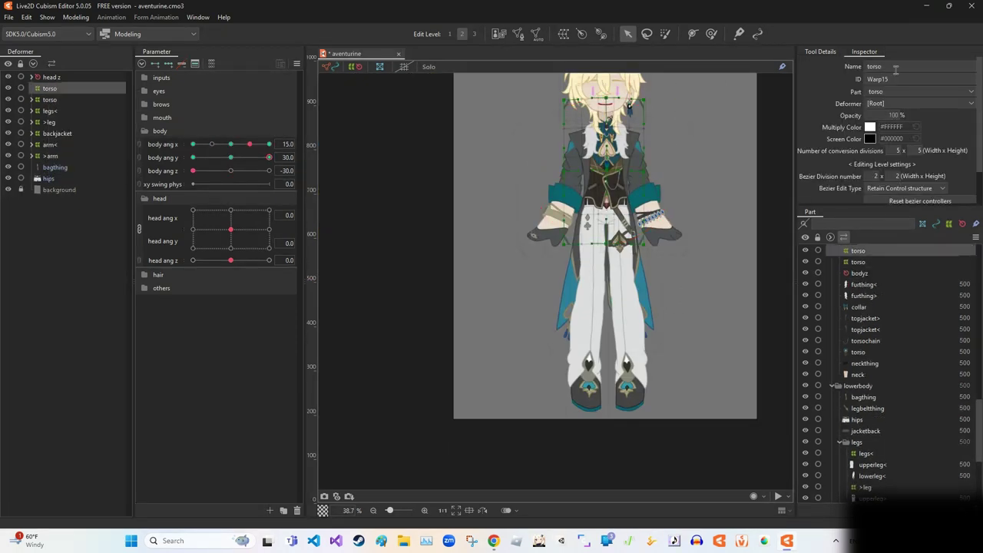
{"action": "left_click", "coordinate": [51, 166]}
{"action": "key", "text": "Delete"}
Step: Adjust the new hips warp deformer to the upper legs at body ang x -30 and body ang y -30
{"action": "left_click", "coordinate": [607, 323]}
{"action": "scroll", "coordinate": [556, 280], "scroll_direction": "up", "scroll_amount": 6}
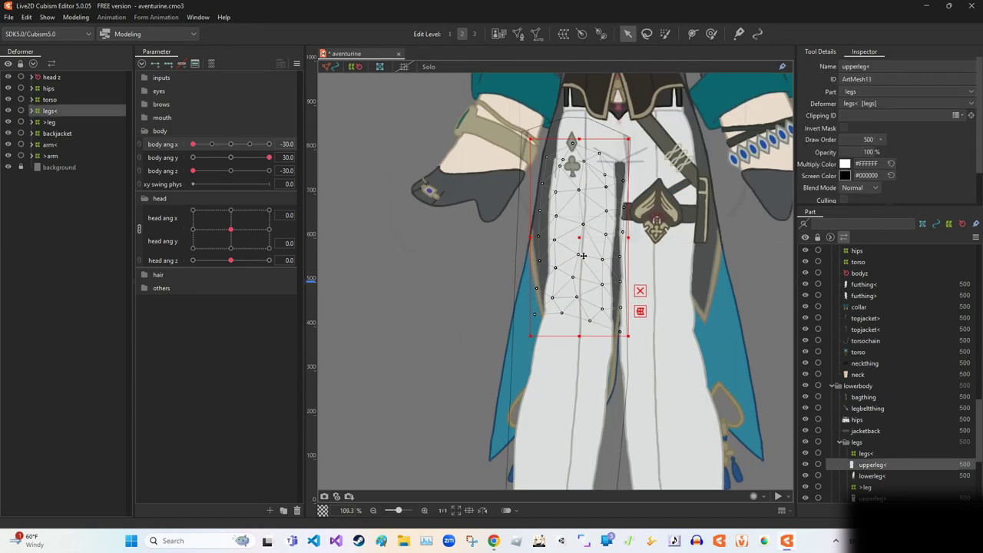
{"action": "left_click", "coordinate": [48, 88]}
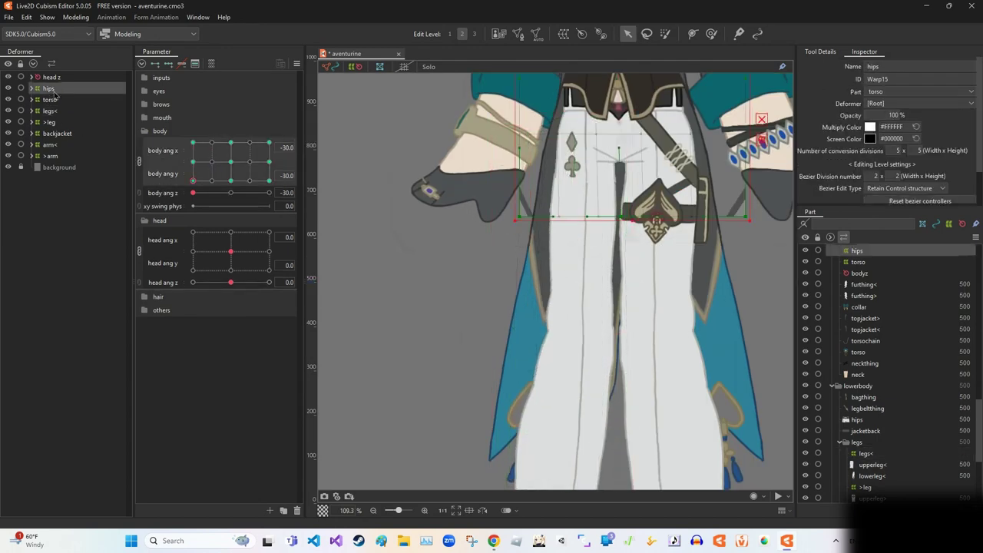
{"action": "left_click", "coordinate": [192, 180]}
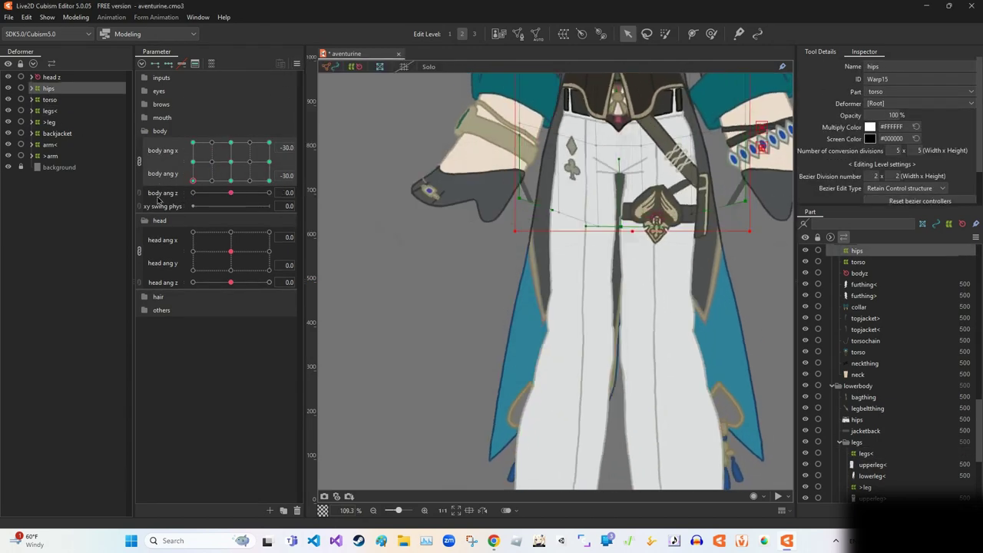
{"action": "left_click", "coordinate": [674, 223]}
{"action": "left_click", "coordinate": [46, 121]}
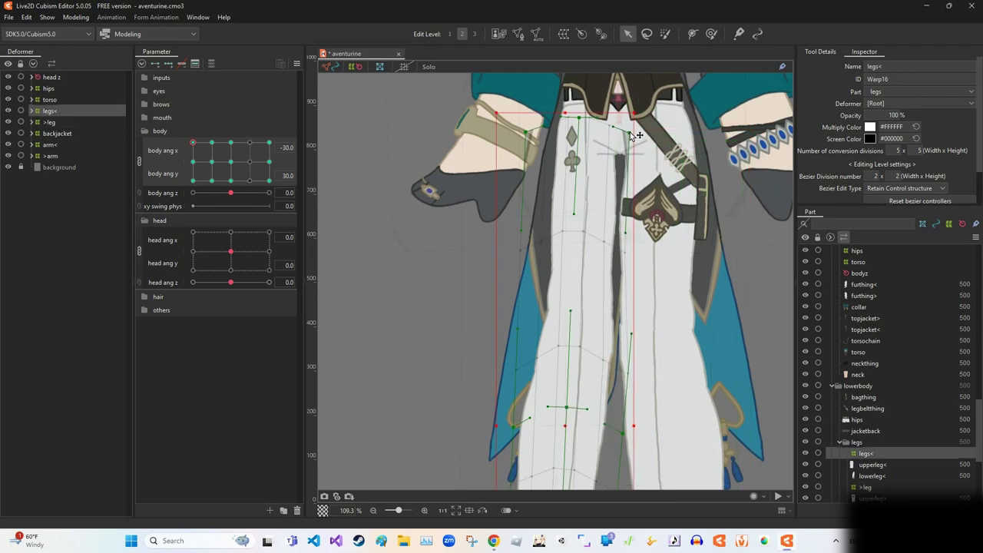
Step: Refine the legs< warp deformer's form at body ang x -30 and body ang y 30 to fit the hips
{"action": "left_click", "coordinate": [48, 111]}
{"action": "left_click", "coordinate": [297, 64]}
{"action": "left_click", "coordinate": [345, 207]}
{"action": "left_click", "coordinate": [471, 363]}
{"action": "left_click", "coordinate": [296, 64]}
{"action": "left_click", "coordinate": [346, 207]}
{"action": "left_click", "coordinate": [471, 363]}
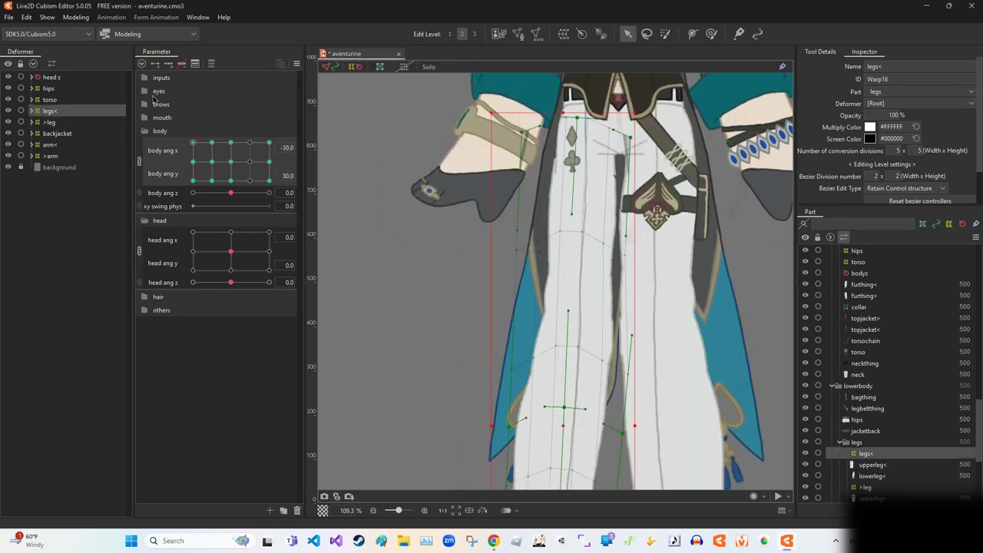
Step: Check the legs<, >leg and bagthing pieces against the hips across the corner poses of body ang x and body ang y
{"action": "left_click_drag", "start_coordinate": [192, 146], "coordinate": [194, 166]}
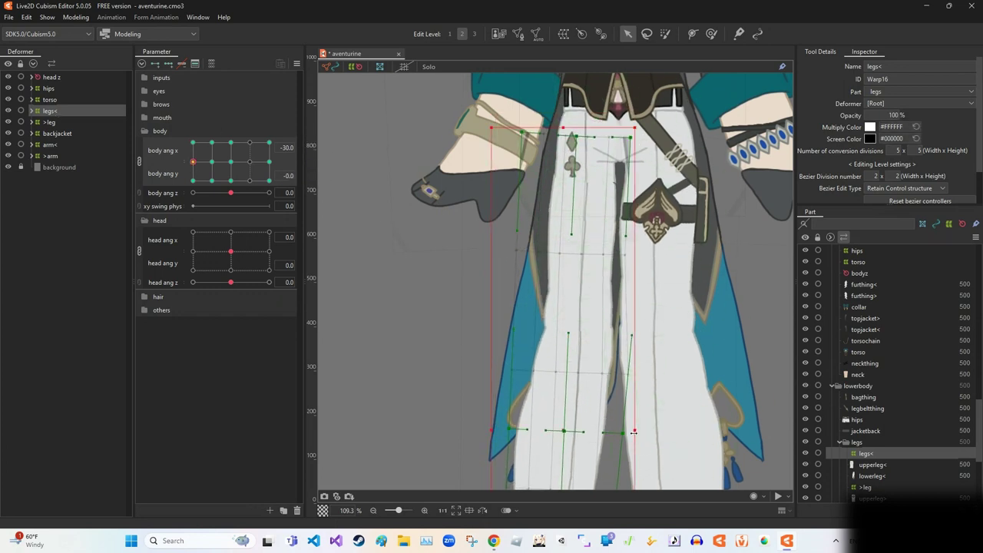
{"action": "left_click_drag", "start_coordinate": [192, 162], "coordinate": [250, 142]}
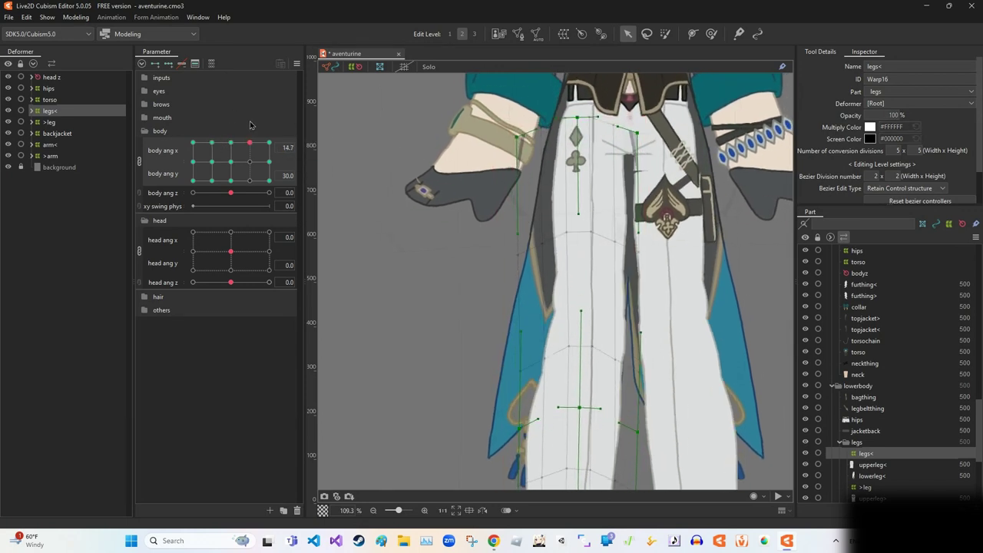
{"action": "key", "text": "Return"}
{"action": "left_click", "coordinate": [692, 381]}
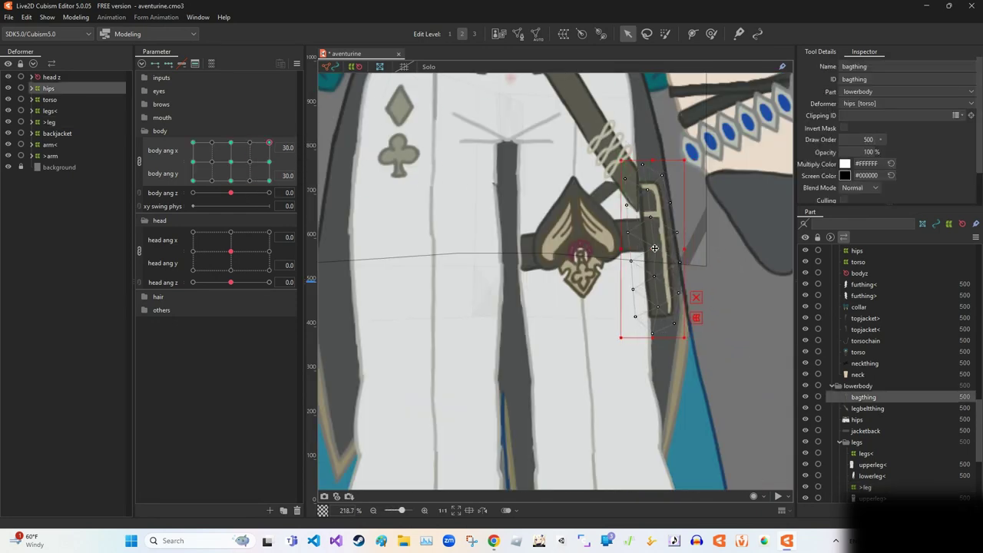
{"action": "left_click_drag", "start_coordinate": [269, 143], "coordinate": [193, 142]}
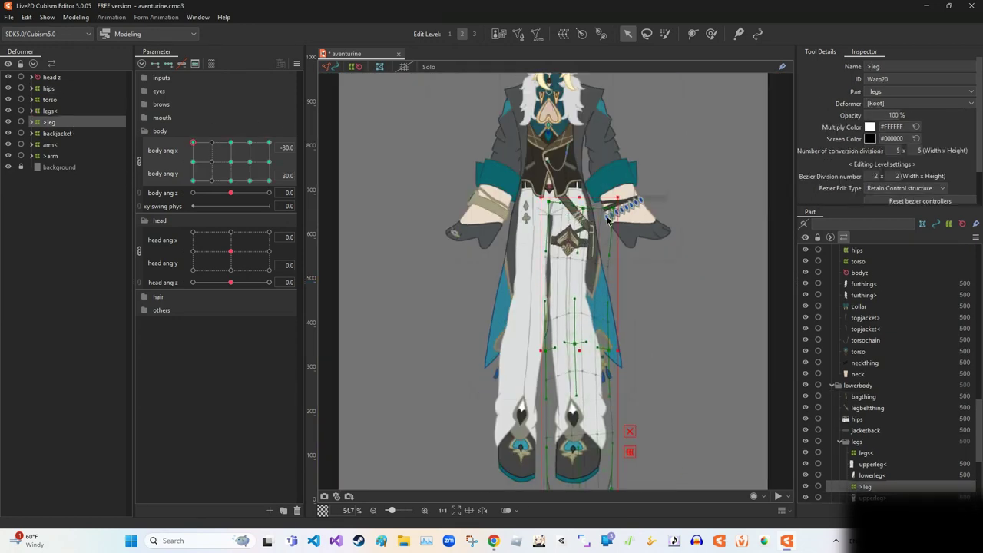
{"action": "left_click", "coordinate": [591, 230]}
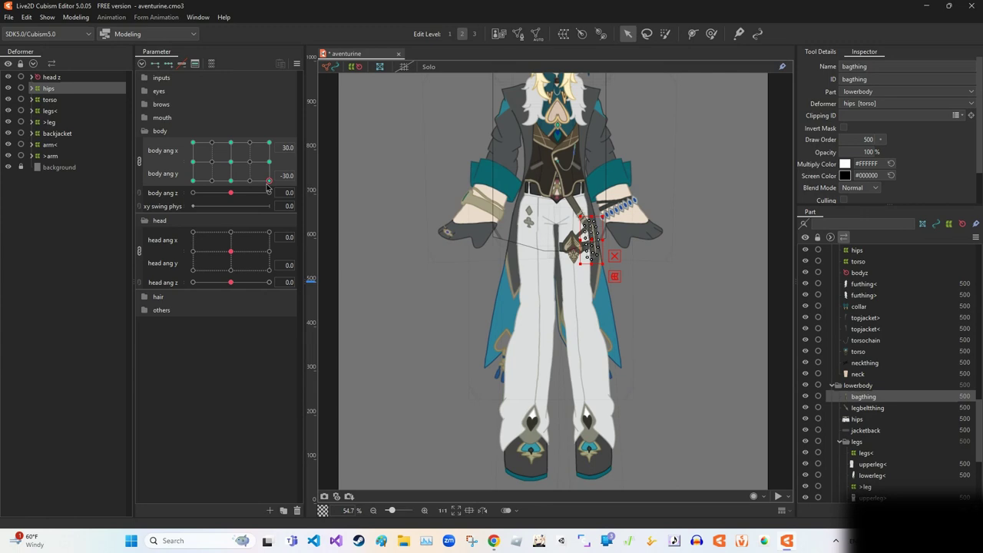
Step: Take bagthing out of the hips warp deformer so that only the hips mesh stays inside it
{"action": "left_click", "coordinate": [47, 88]}
{"action": "scroll", "coordinate": [597, 229], "scroll_direction": "up", "scroll_amount": 5}
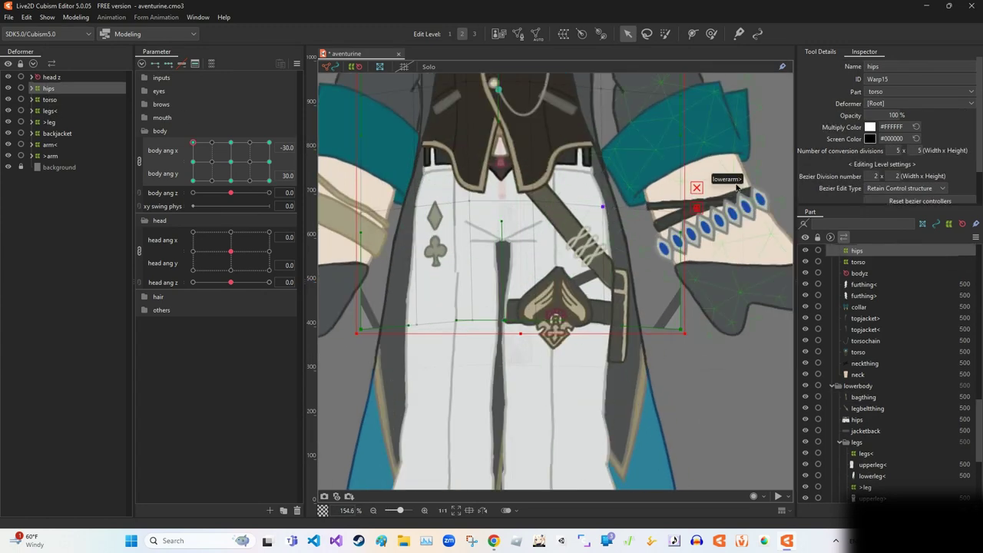
{"action": "left_click", "coordinate": [32, 88]}
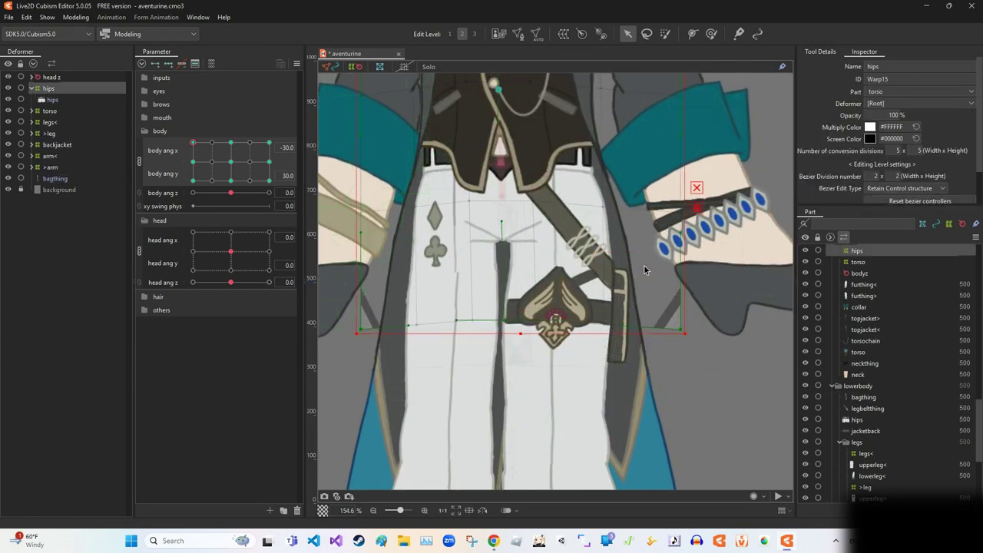
{"action": "scroll", "coordinate": [644, 265], "scroll_direction": "up", "scroll_amount": 2}
{"action": "key", "text": "ctrl+0"}
{"action": "key", "text": "Escape"}
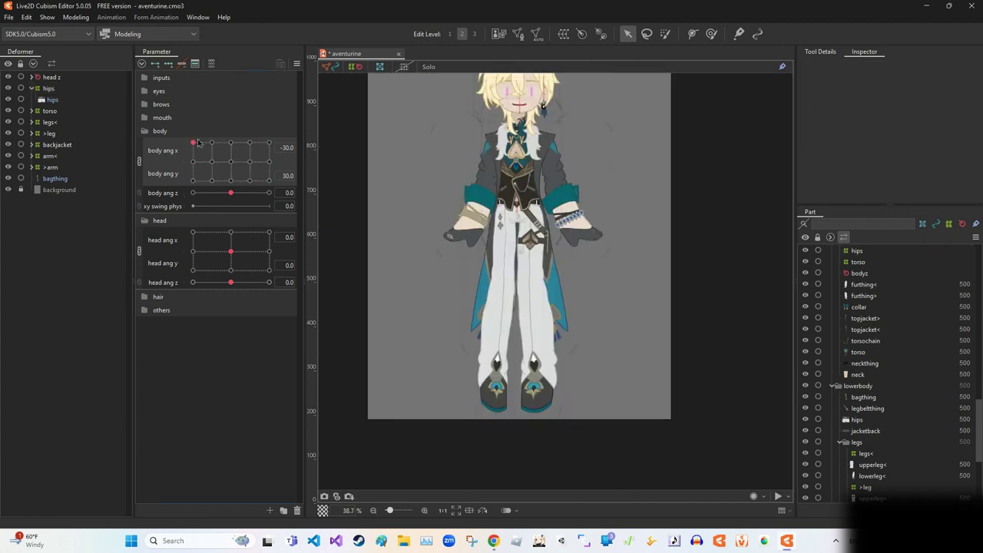
Step: Reshape the lower part of the >leg warp deformer at body ang x 15 and body ang y 30
{"action": "left_click_drag", "start_coordinate": [182, 130], "coordinate": [249, 182]}
{"action": "left_click", "coordinate": [48, 133]}
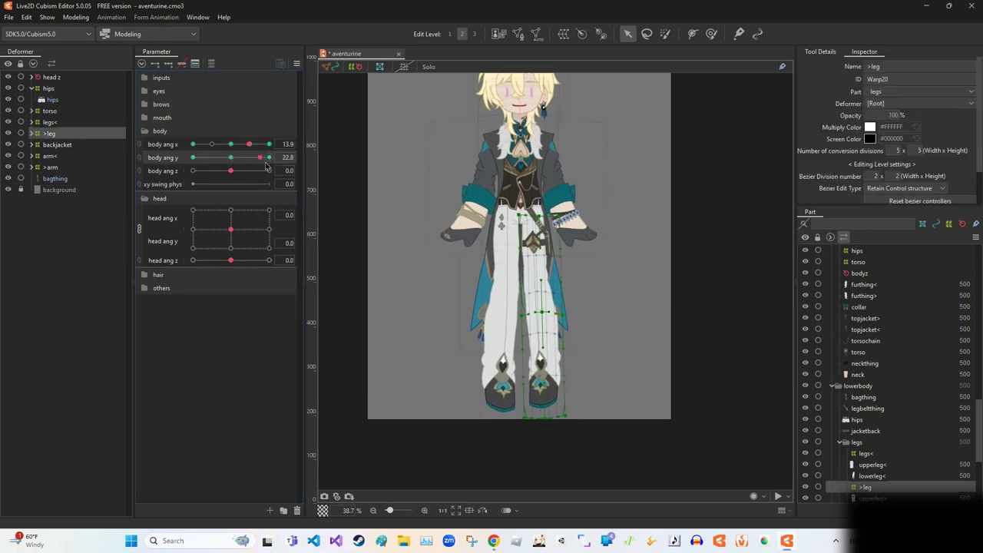
{"action": "double_click", "coordinate": [287, 143]}
{"action": "type", "text": "15"}
{"action": "key", "text": "Return"}
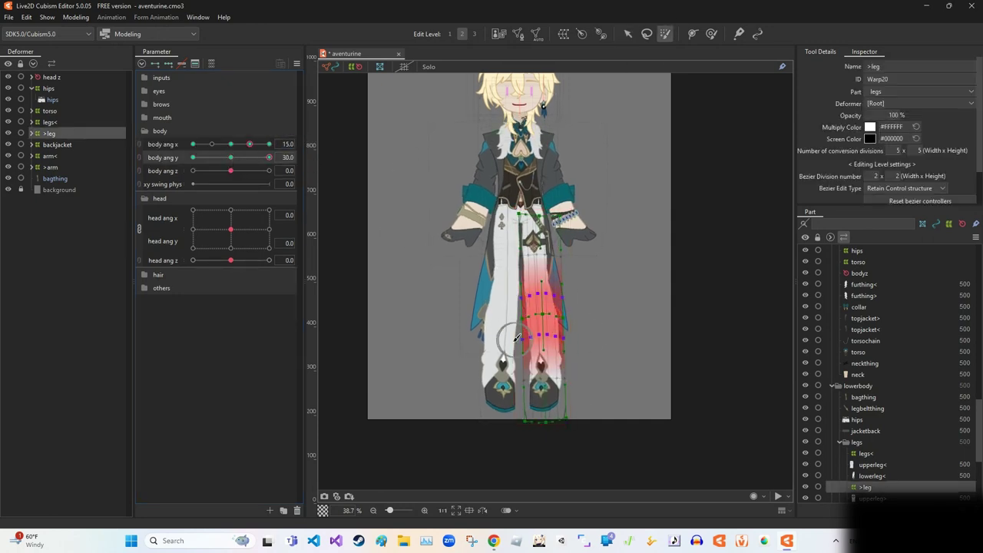
{"action": "left_click", "coordinate": [538, 350]}
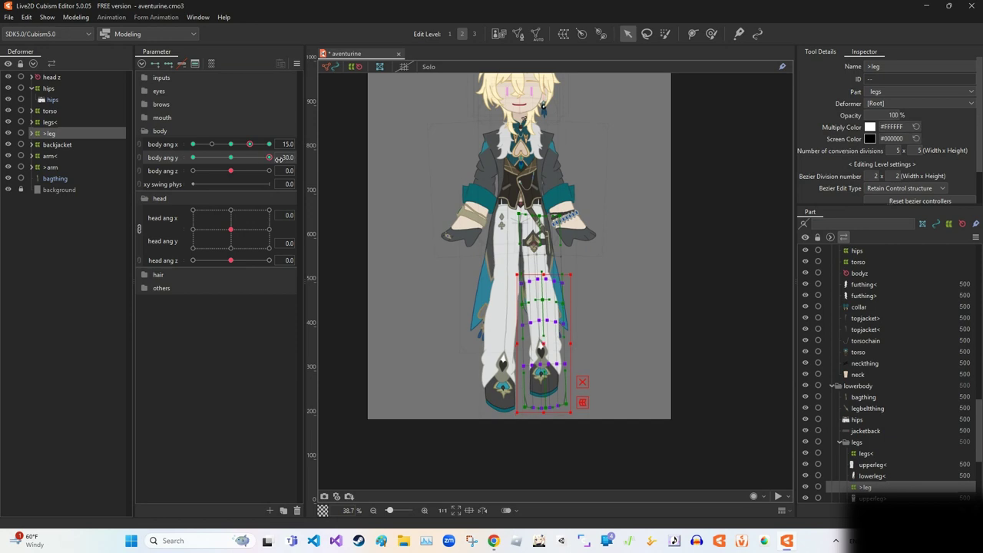
{"action": "key", "text": "Escape"}
Step: Check the head z and bodyz rotation deformers at the body ang x and body ang y extremes
{"action": "left_click", "coordinate": [210, 143]}
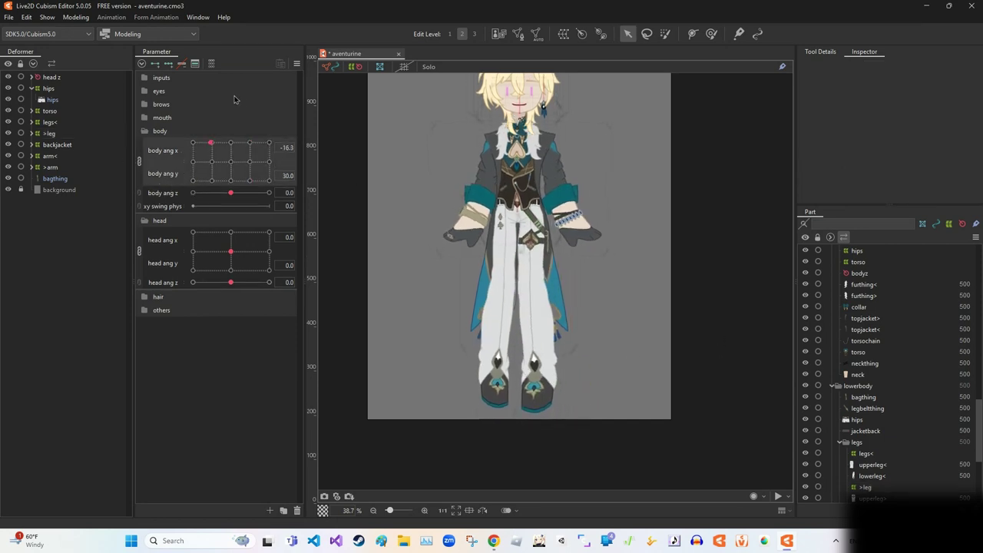
{"action": "left_click", "coordinate": [517, 96]}
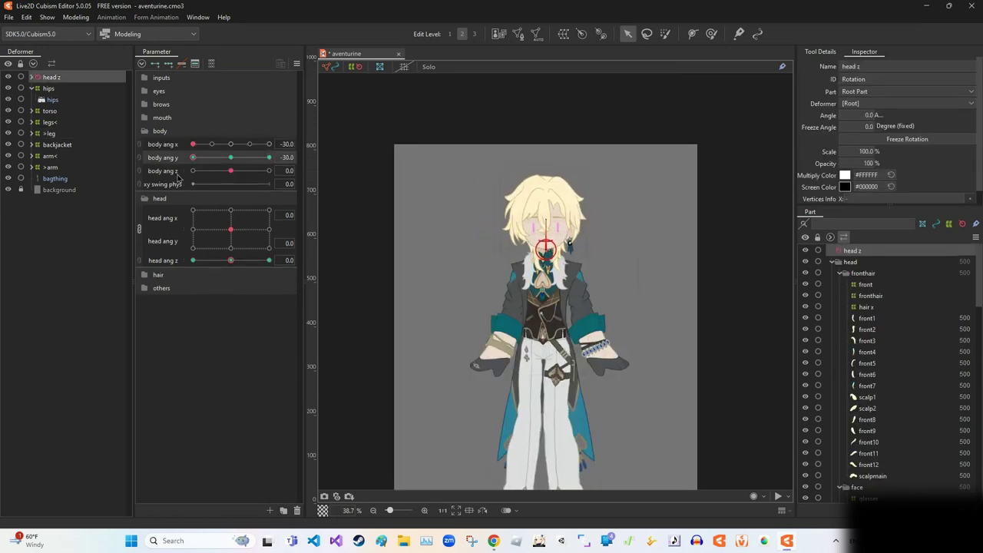
{"action": "left_click", "coordinate": [595, 290]}
{"action": "left_click", "coordinate": [54, 246]}
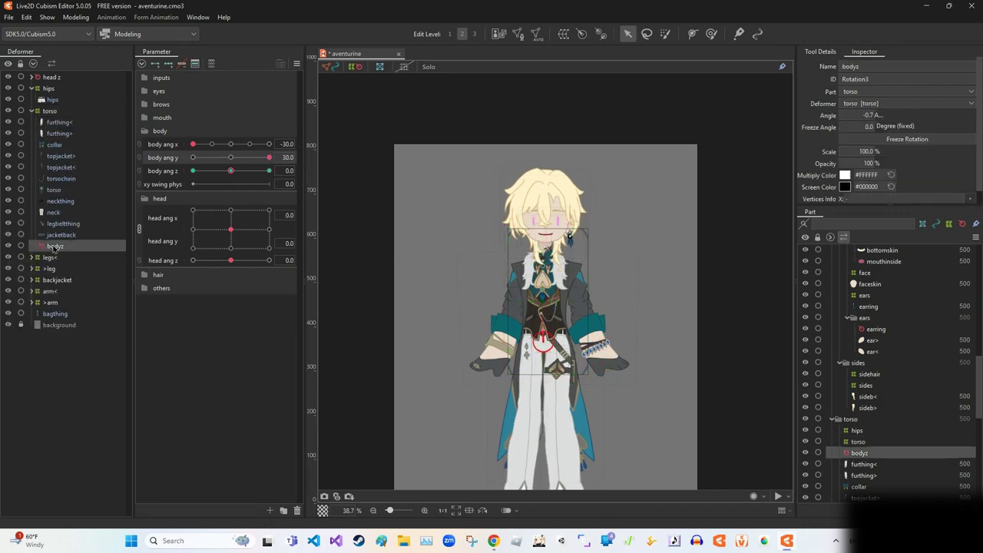
Step: Review the body y group's output settings in the physics editor and save the model
{"action": "left_click", "coordinate": [395, 139]}
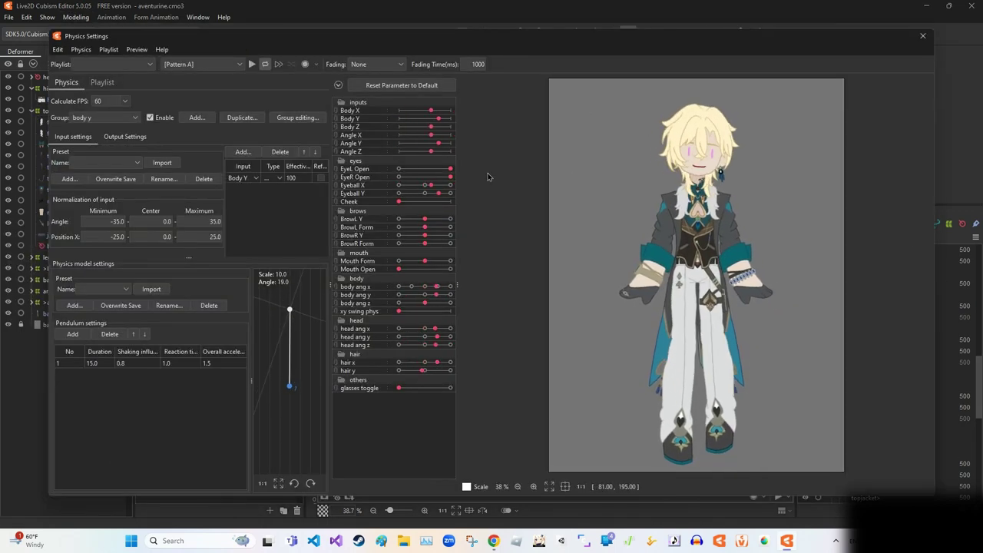
{"action": "left_click", "coordinate": [125, 136]}
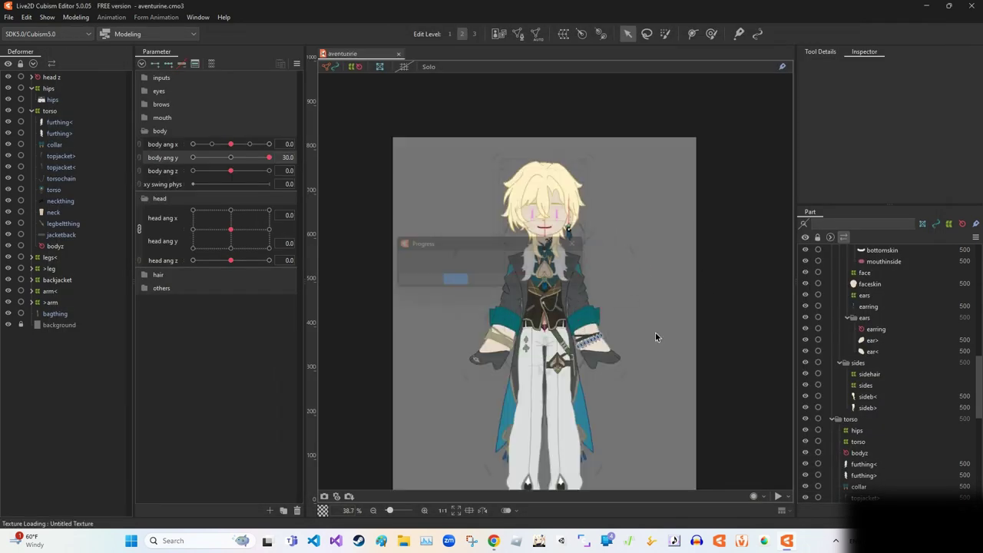
Step: Parent the fur, collar, topjacket, torsochain, torso, neckthing and neck meshes to the bodyz rotation deformer
{"action": "left_click", "coordinate": [54, 145]}
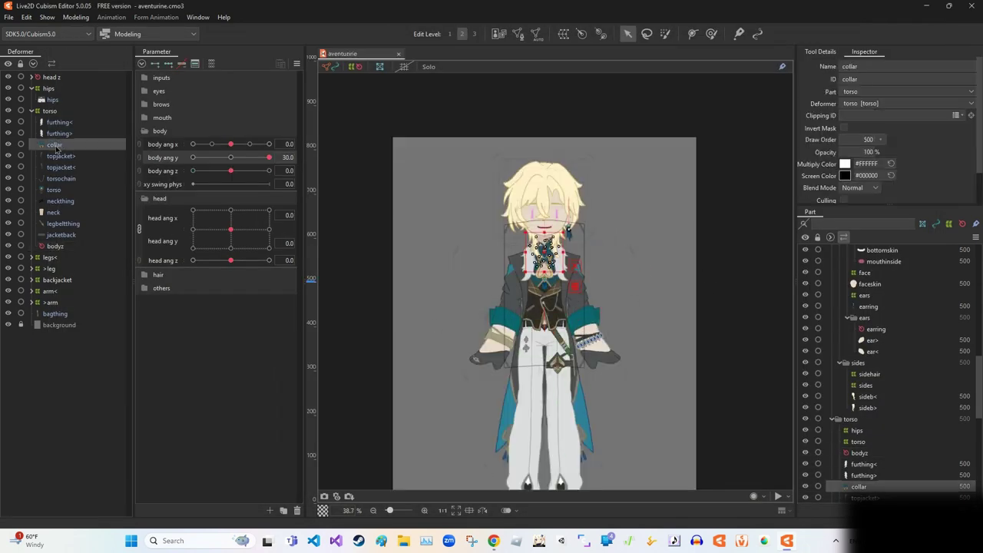
{"action": "left_click", "coordinate": [52, 212], "text": "shift"}
{"action": "left_click_drag", "start_coordinate": [53, 177], "coordinate": [61, 247]}
Step: Rotate the bodyz deformer to about -5.7 degrees at body ang z -30
{"action": "left_click", "coordinate": [193, 171]}
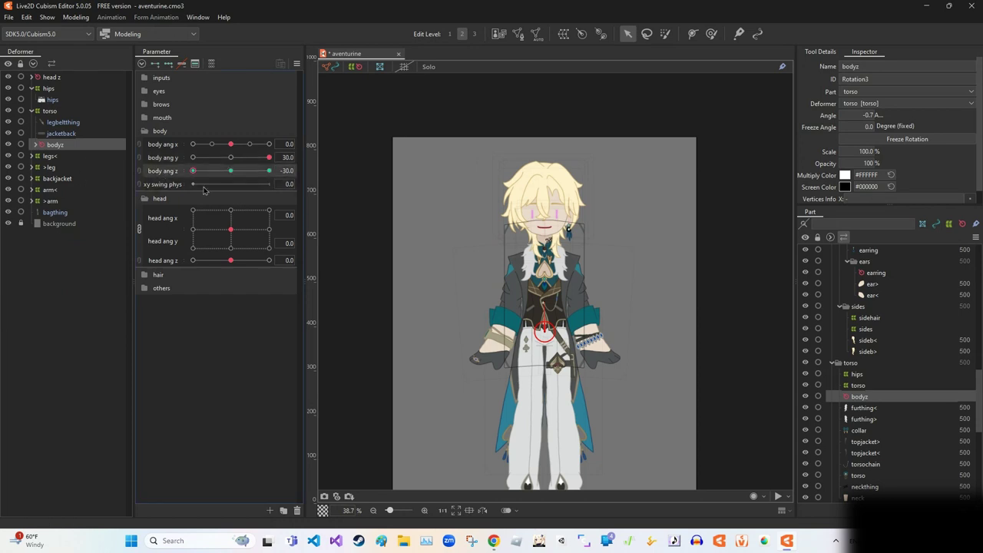
{"action": "scroll", "coordinate": [610, 294], "scroll_direction": "up", "scroll_amount": 3}
{"action": "left_click_drag", "start_coordinate": [480, 296], "coordinate": [474, 297]}
Step: Create a rotation deformer named "head body z" inside the head z deformer
{"action": "left_click", "coordinate": [50, 77]}
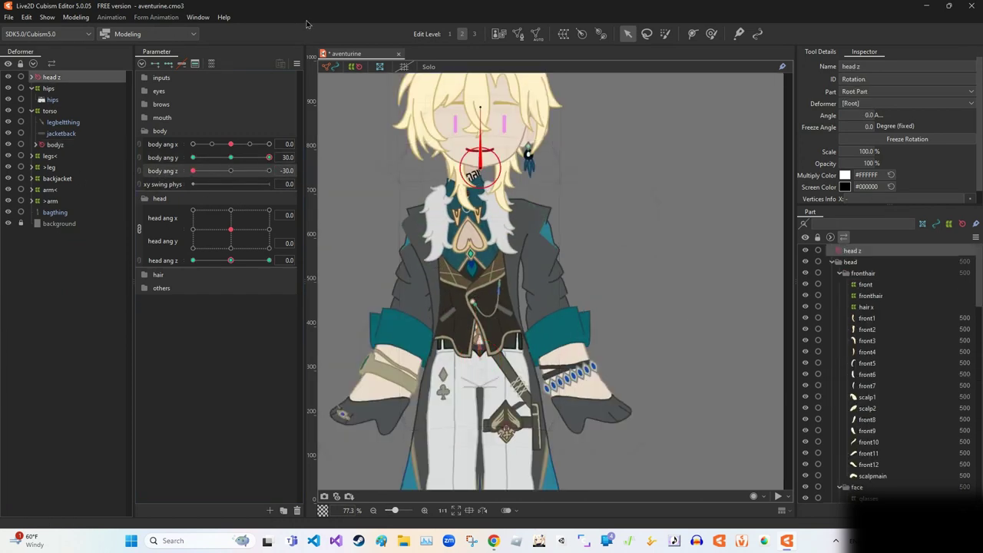
{"action": "left_click", "coordinate": [566, 35]}
{"action": "type", "text": "head body z"}
{"action": "key", "text": "Return"}
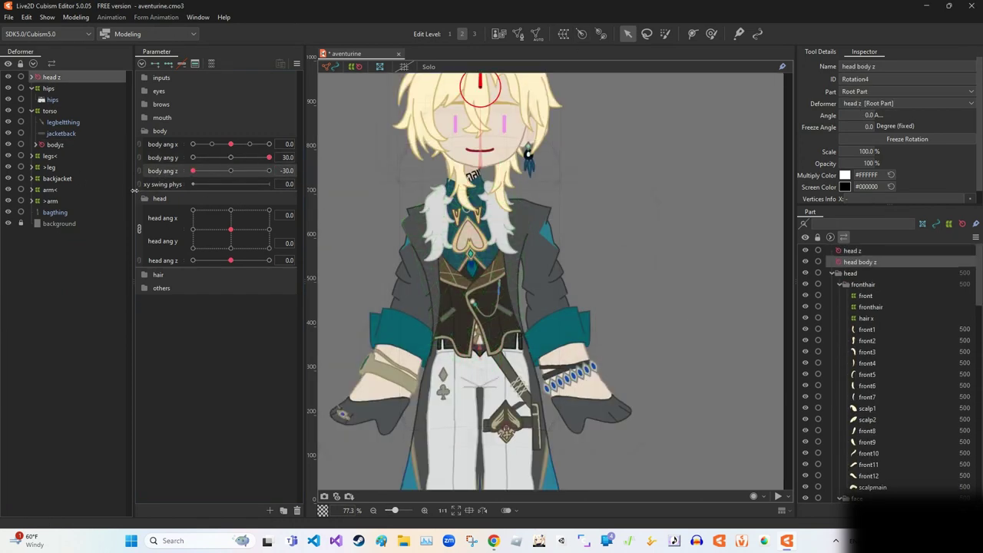
Step: Reflect the bodyz deformer's rotation to the opposite side of body ang z
{"action": "scroll", "coordinate": [515, 154], "scroll_direction": "down", "scroll_amount": 2}
{"action": "left_click", "coordinate": [49, 144]}
{"action": "left_click", "coordinate": [296, 63]}
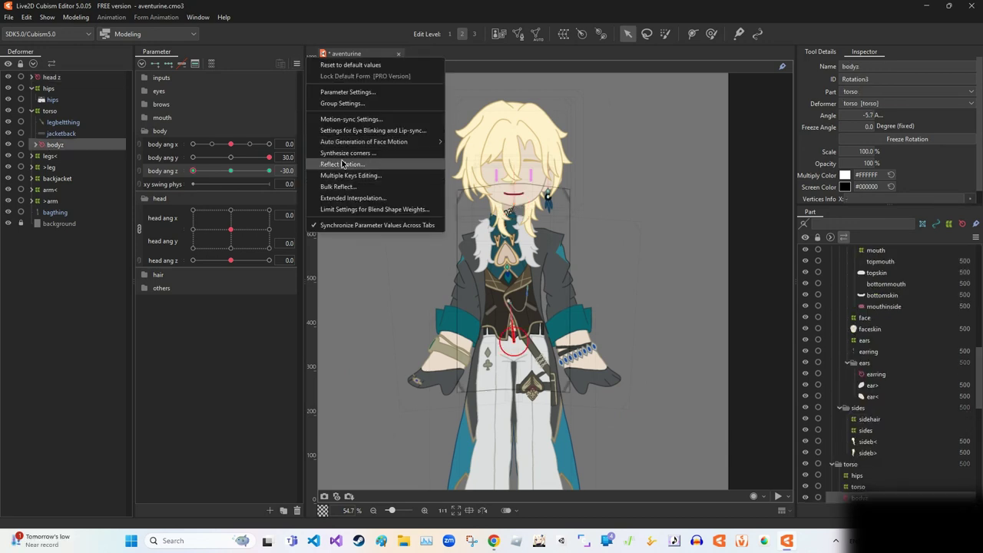
{"action": "left_click", "coordinate": [384, 165]}
{"action": "left_click", "coordinate": [470, 368]}
Step: Try adding a rotation deformer named "arm body z" to the arm< and >arm warps, and reset the parameters to their defaults
{"action": "left_click", "coordinate": [49, 189]}
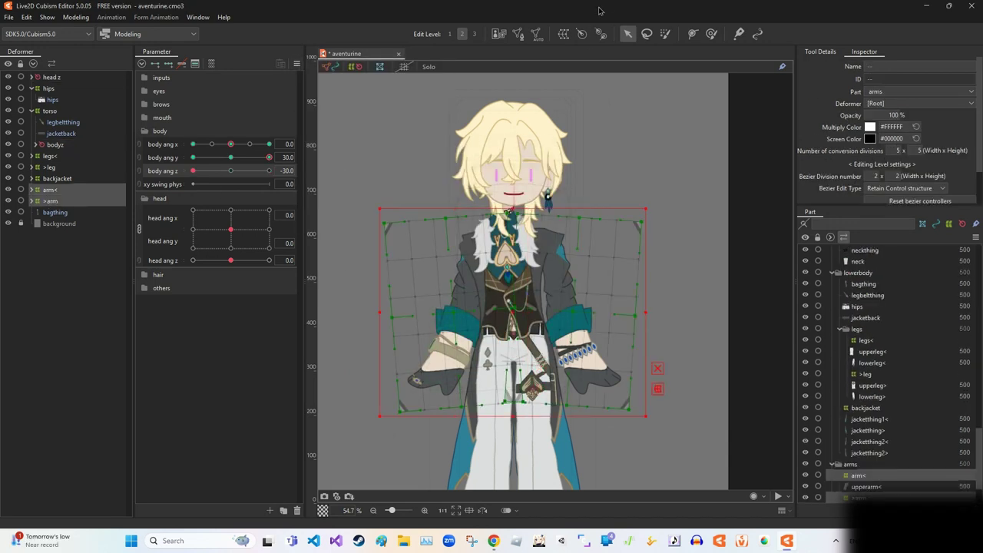
{"action": "left_click", "coordinate": [582, 34]}
{"action": "left_click", "coordinate": [564, 290]}
{"action": "type", "text": "arm body z"}
{"action": "left_click", "coordinate": [518, 328]}
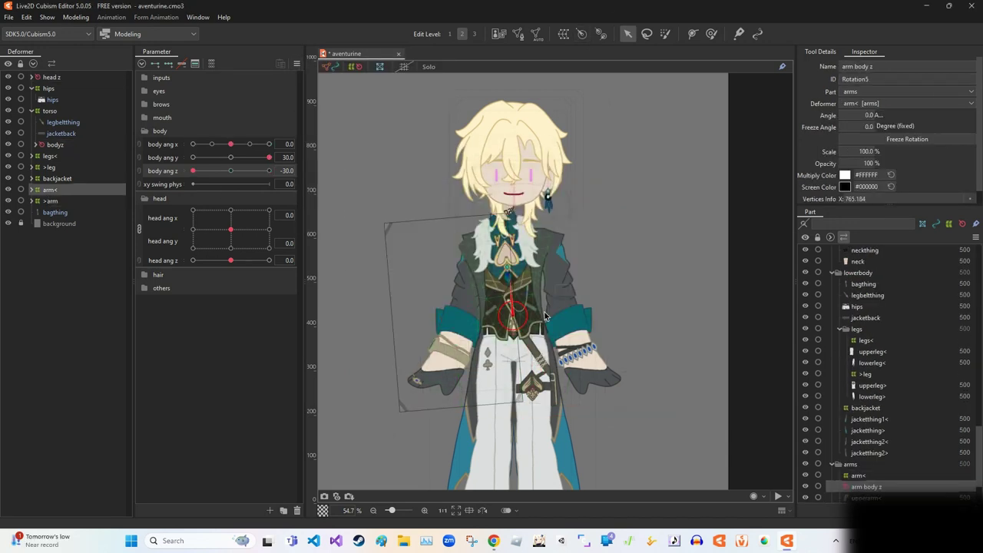
{"action": "left_click", "coordinate": [297, 63]}
{"action": "left_click", "coordinate": [369, 92]}
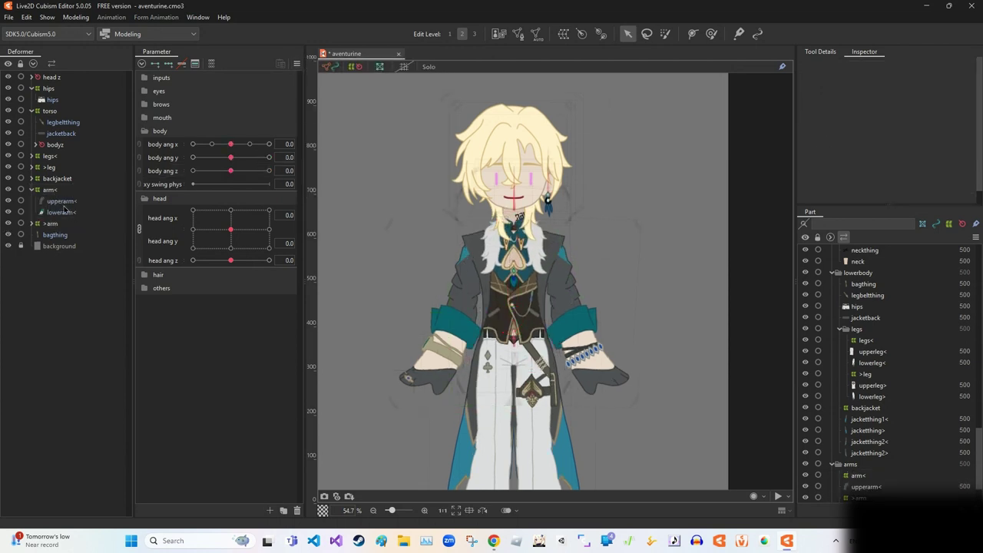
Step: Create a rotation deformer named "arm body z" for the arm< and >arm warps and rotate it to about -5.7 degrees at body ang z -30
{"action": "left_click", "coordinate": [50, 223], "text": "shift"}
{"action": "left_click", "coordinate": [581, 34]}
{"action": "left_click", "coordinate": [489, 274]}
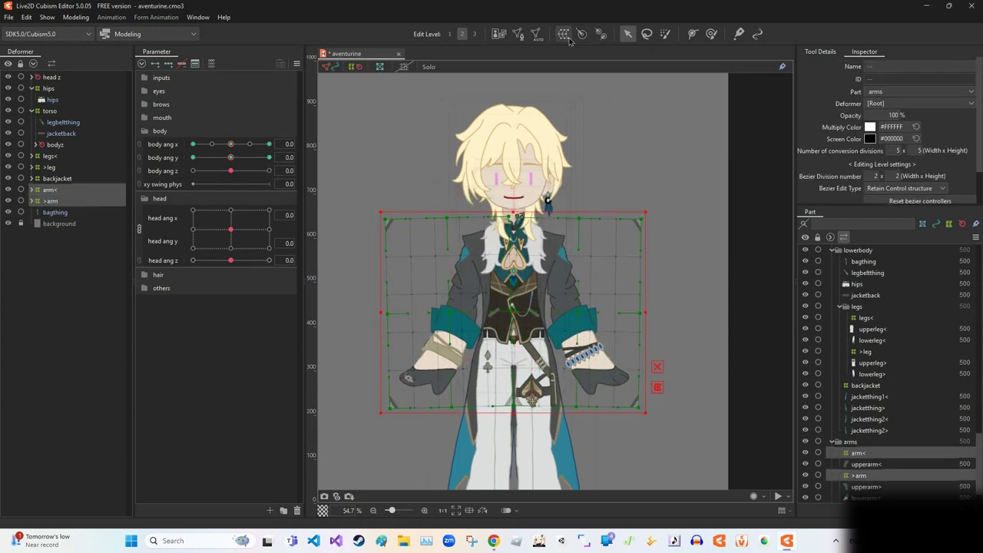
{"action": "key", "text": "Return"}
{"action": "left_click", "coordinate": [582, 34]}
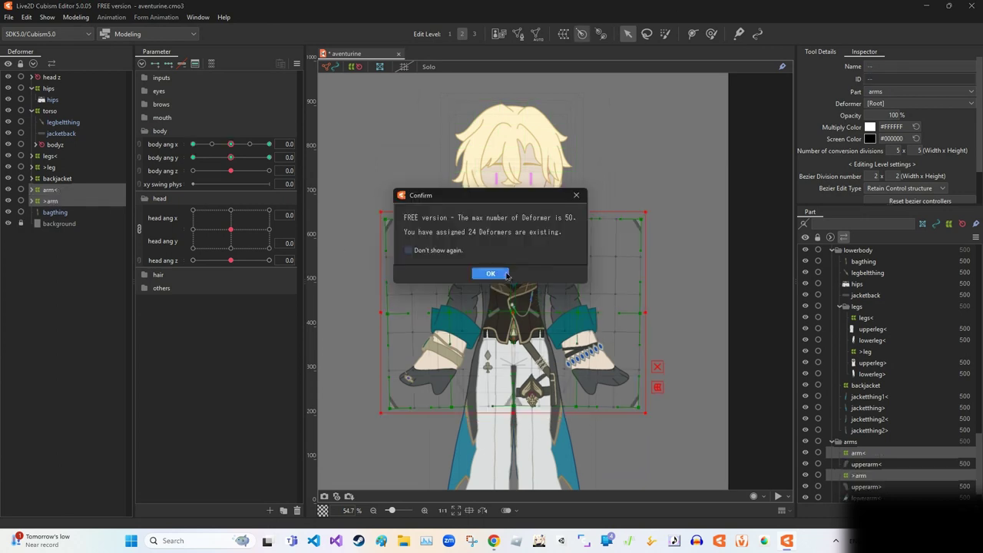
{"action": "left_click", "coordinate": [489, 275]}
{"action": "left_click", "coordinate": [497, 325]}
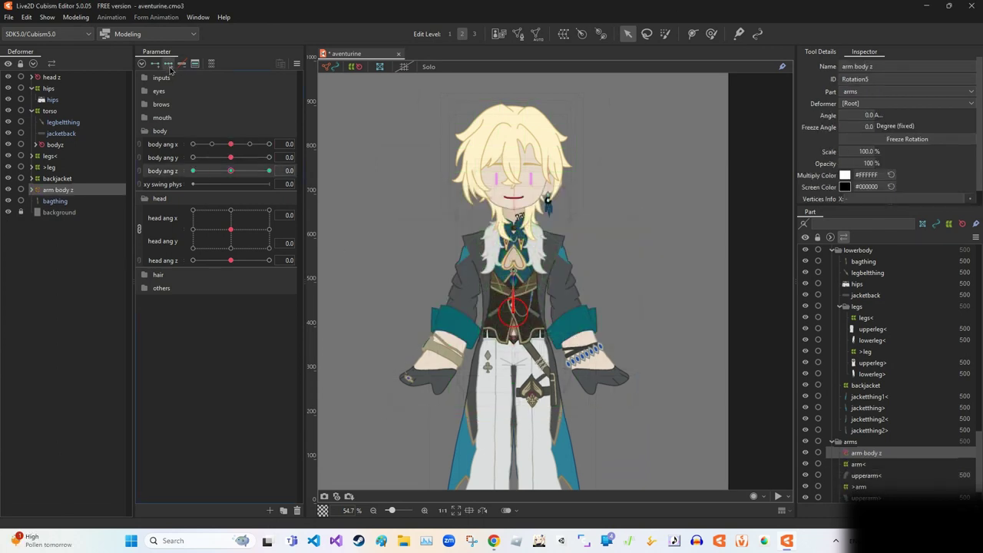
{"action": "left_click", "coordinate": [193, 171]}
{"action": "left_click_drag", "start_coordinate": [553, 204], "coordinate": [545, 199]}
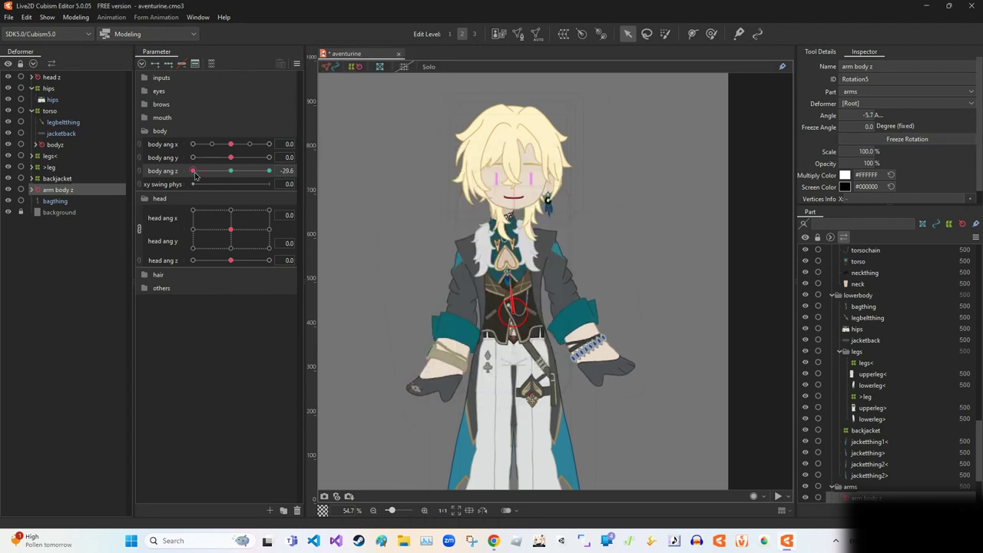
Step: Make head body z the parent of head z and rotate it to about -5.7 degrees at body ang z -30
{"action": "left_click", "coordinate": [96, 77]}
{"action": "key", "text": "ctrl+plus"}
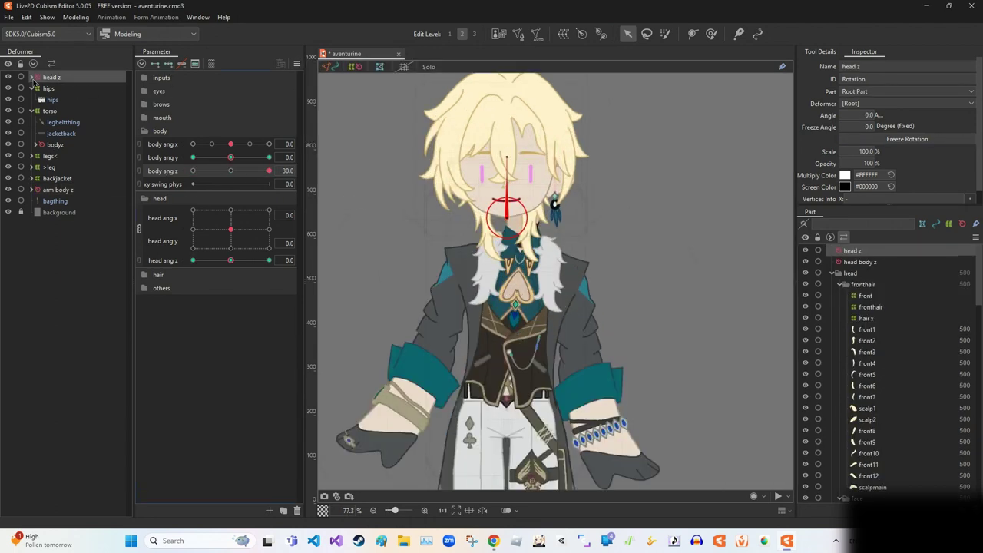
{"action": "left_click_drag", "start_coordinate": [34, 83], "coordinate": [54, 92]}
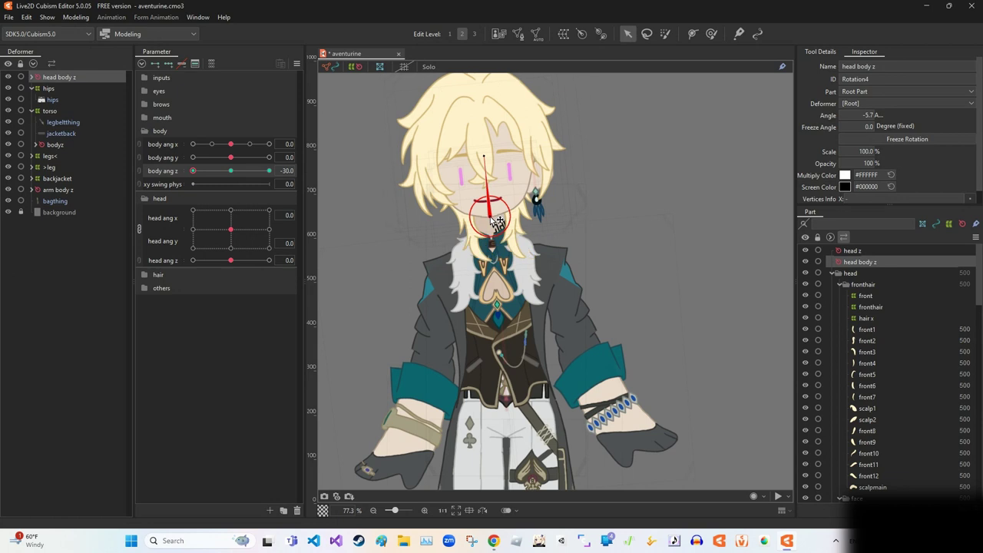
{"action": "left_click", "coordinate": [296, 63]}
{"action": "left_click", "coordinate": [194, 174]}
Step: With body ang z at 0, move the arm body z deformer's pivot down to the bodyz pivot at the hips
{"action": "left_click", "coordinate": [553, 238]}
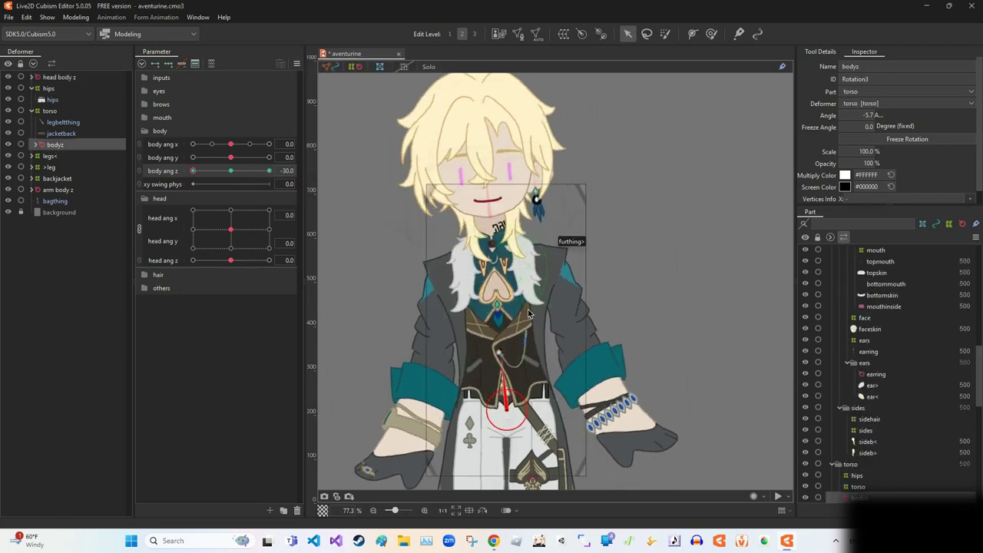
{"action": "left_click", "coordinate": [516, 234]}
{"action": "left_click", "coordinate": [59, 189]}
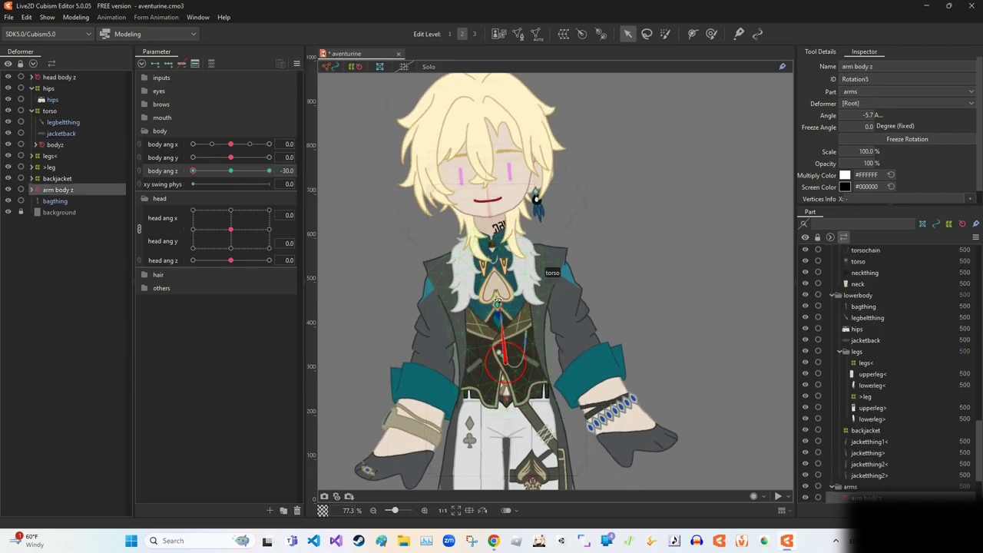
{"action": "double_click", "coordinate": [198, 178]}
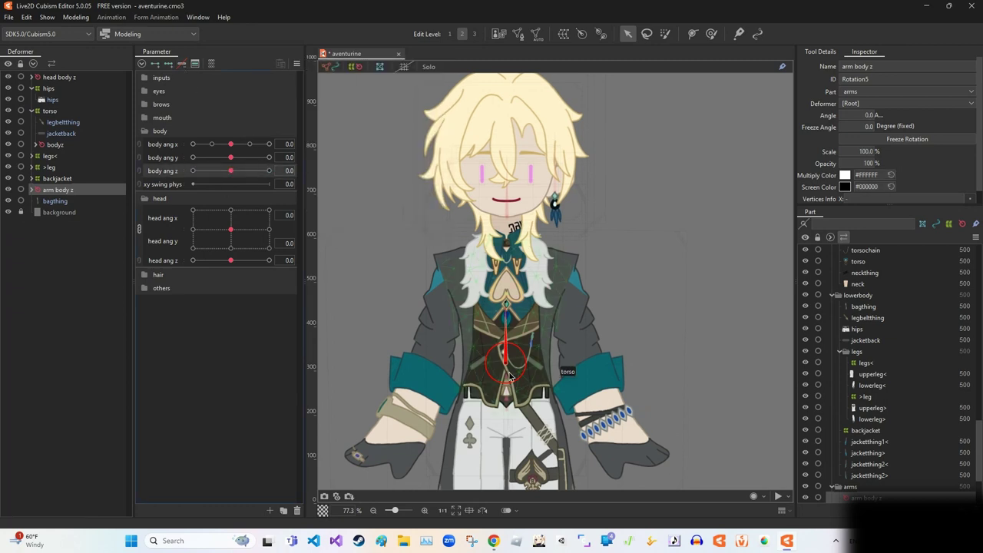
{"action": "left_click_drag", "start_coordinate": [511, 407], "coordinate": [513, 369]}
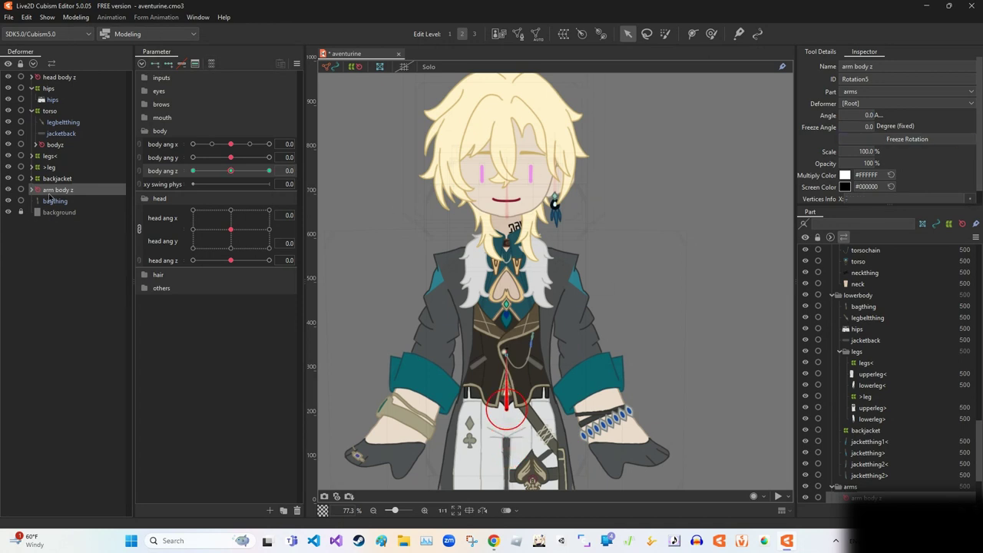
Step: Replace the arm deformer with a copy of bodyz named "arm body z" that contains the arm< and >arm warps
{"action": "left_click_drag", "start_coordinate": [76, 203], "coordinate": [76, 190]}
{"action": "key", "text": "ctrl+v"}
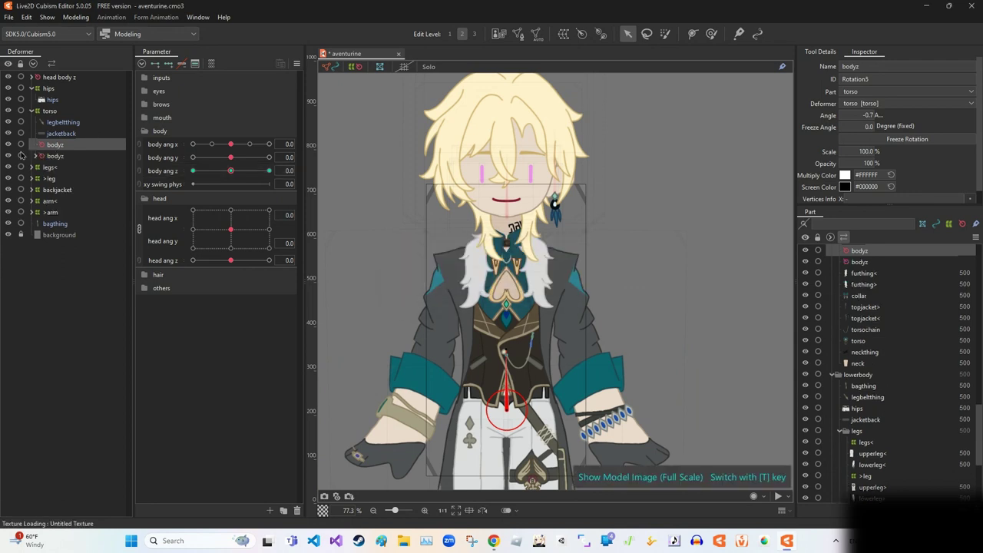
{"action": "left_click", "coordinate": [50, 201]}
{"action": "left_click_drag", "start_coordinate": [57, 201], "coordinate": [51, 156]}
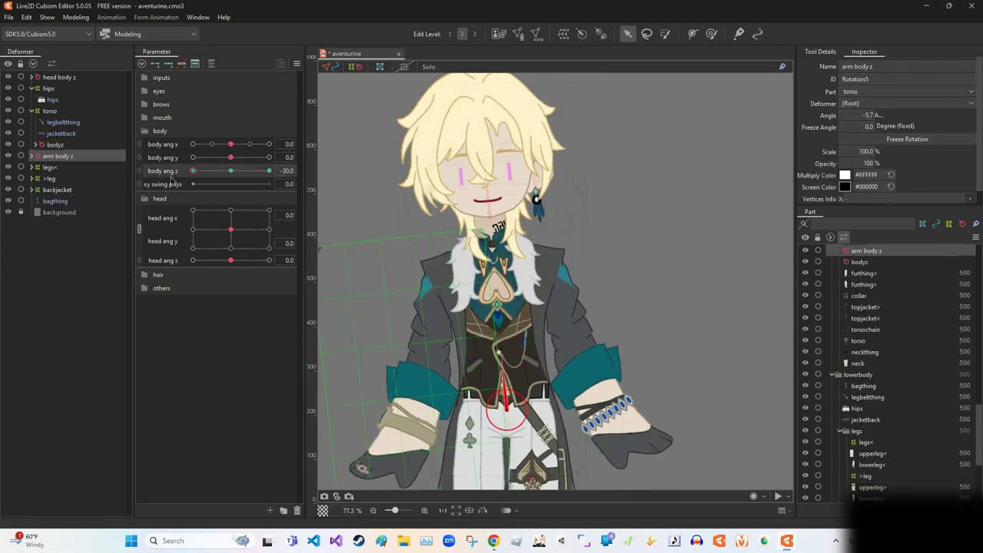
Step: Replace the head body deformer with a copy of bodyz named "head body z" that contains head z
{"action": "left_click", "coordinate": [51, 77]}
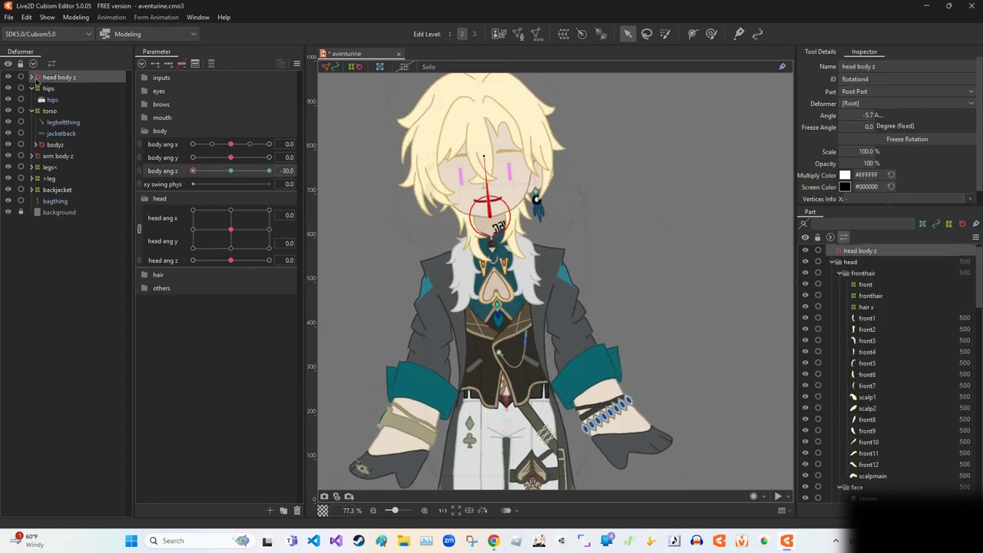
{"action": "left_click", "coordinate": [56, 91]}
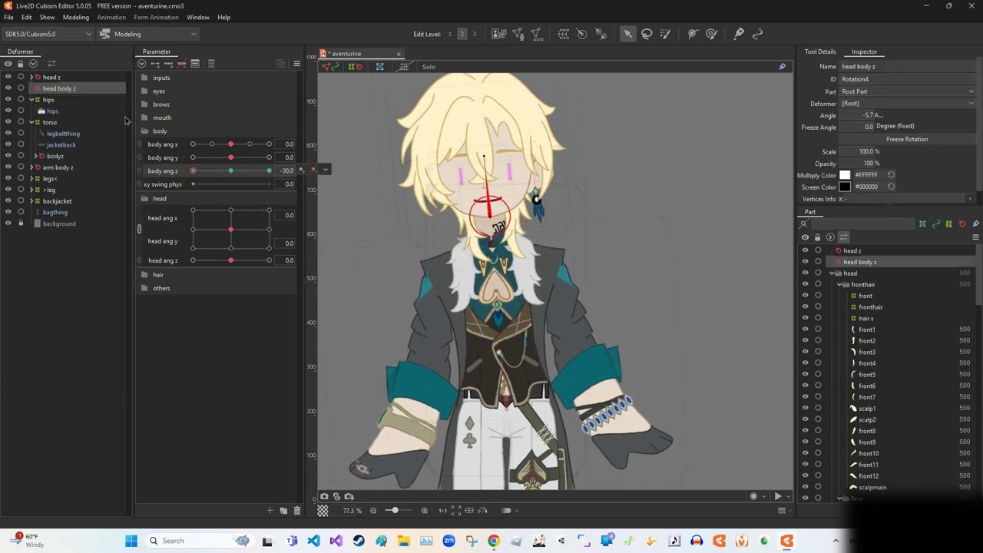
{"action": "right_click", "coordinate": [307, 61]}
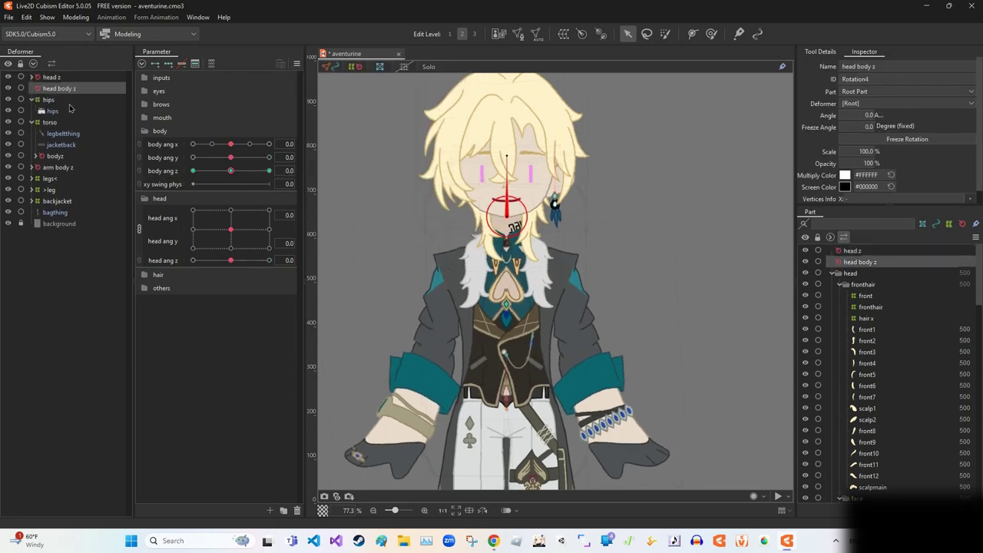
{"action": "left_click_drag", "start_coordinate": [60, 89], "coordinate": [50, 156]}
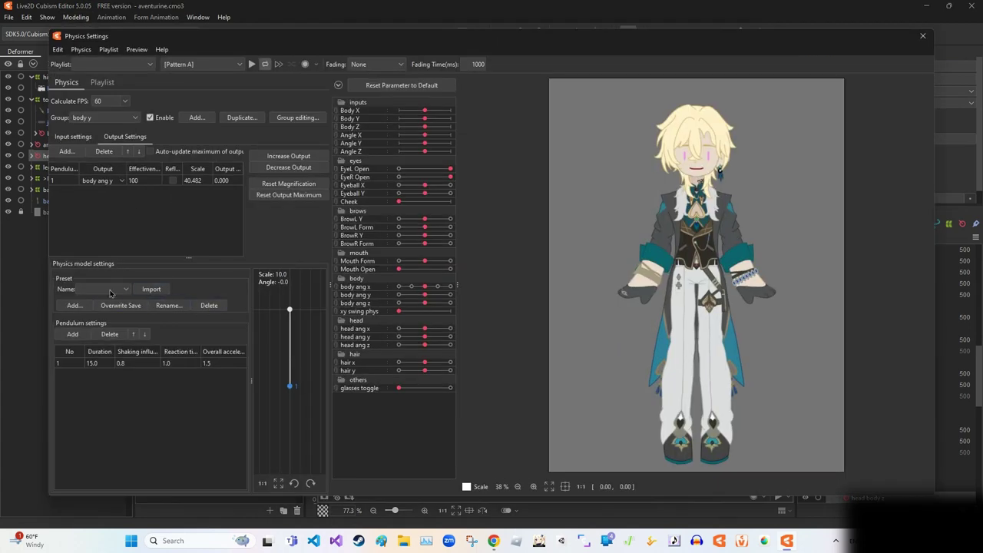
Step: Add a physics group named "hi" and delete the bx pen physics model preset
{"action": "left_click", "coordinate": [197, 118]}
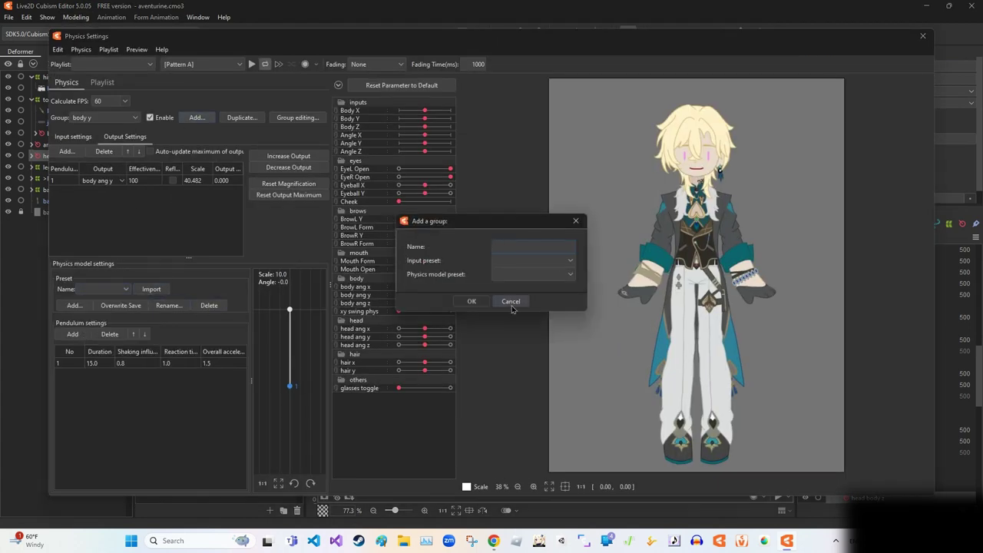
{"action": "left_click", "coordinate": [472, 301]}
{"action": "left_click", "coordinate": [104, 288]}
{"action": "left_click", "coordinate": [100, 393]}
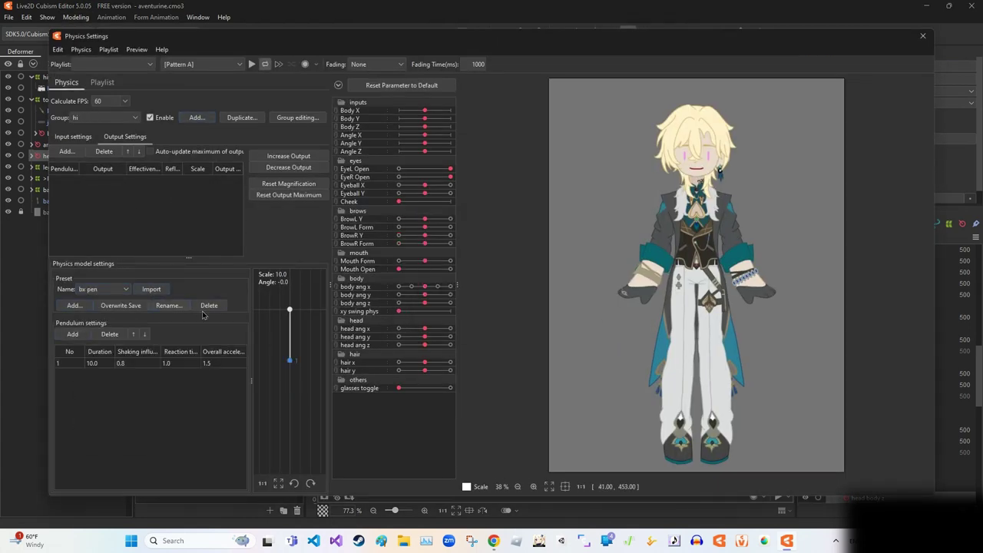
{"action": "left_click", "coordinate": [209, 305]}
{"action": "left_click", "coordinate": [488, 282]}
Step: Delete the physics model preset that followed bx pen in the preset list
{"action": "left_click", "coordinate": [104, 289]}
{"action": "left_click", "coordinate": [96, 394]}
{"action": "left_click", "coordinate": [208, 304]}
{"action": "left_click", "coordinate": [489, 282]}
Step: Check the body y and body x physics model presets and delete the body phys preset
{"action": "left_click", "coordinate": [103, 289]}
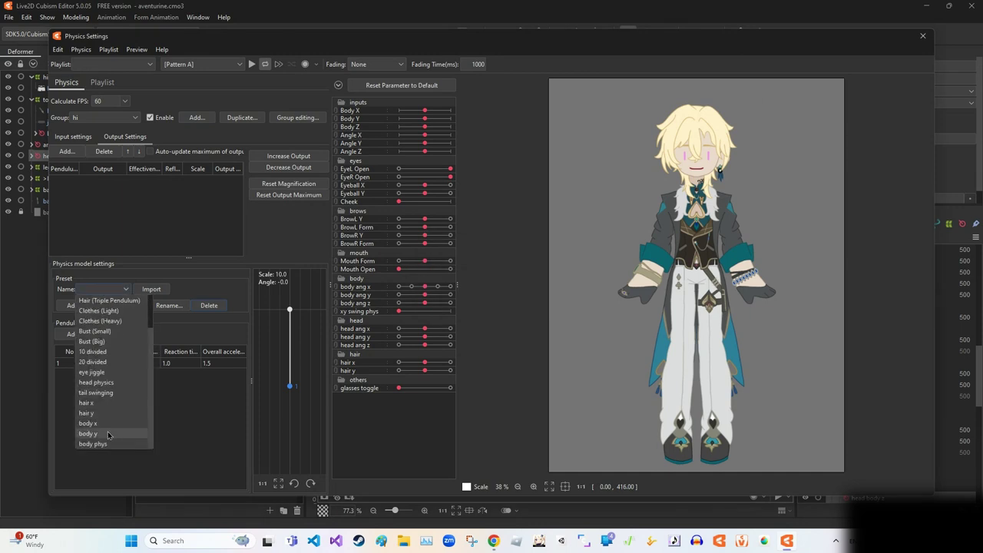
{"action": "left_click", "coordinate": [88, 433]}
{"action": "left_click", "coordinate": [103, 288]}
{"action": "left_click", "coordinate": [90, 423]}
{"action": "left_click", "coordinate": [104, 289]}
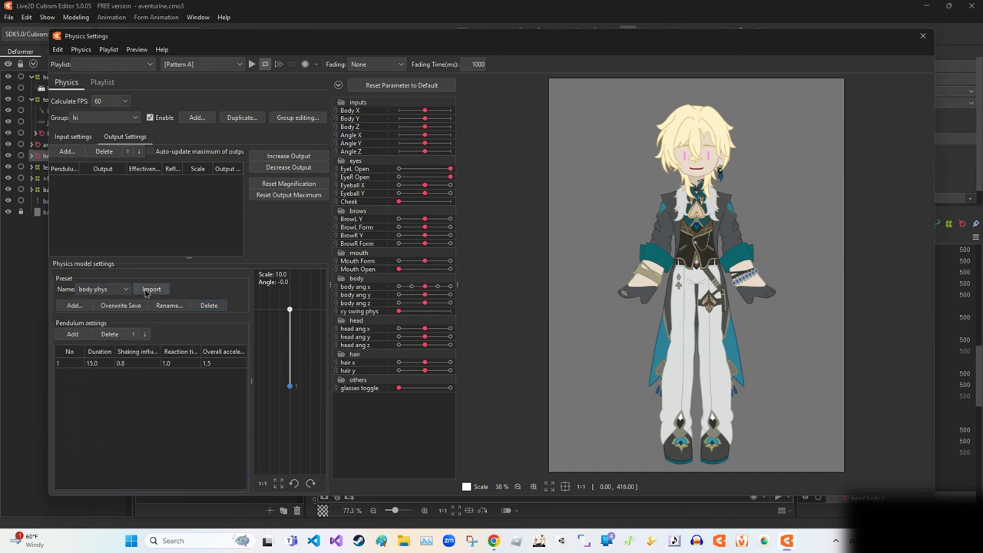
{"action": "left_click", "coordinate": [91, 424]}
{"action": "left_click", "coordinate": [208, 304]}
{"action": "left_click", "coordinate": [488, 283]}
Step: Delete the hi physics group, choose the body x model preset for the body x group, and close the physics settings
{"action": "left_click", "coordinate": [297, 117]}
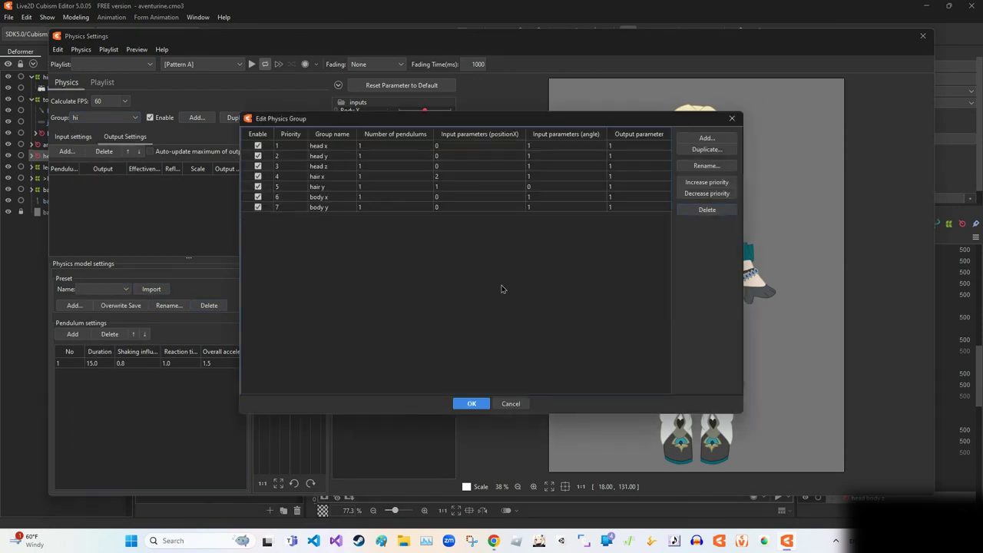
{"action": "key", "text": "Escape"}
{"action": "left_click", "coordinate": [103, 118]}
{"action": "left_click", "coordinate": [88, 169]}
{"action": "left_click", "coordinate": [103, 289]}
{"action": "left_click", "coordinate": [87, 433]}
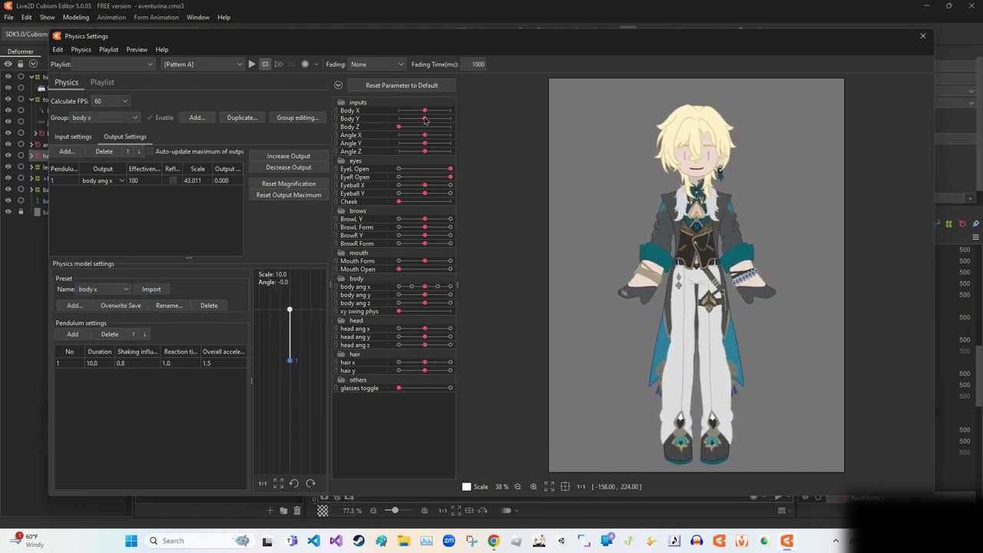
{"action": "key", "text": "Escape"}
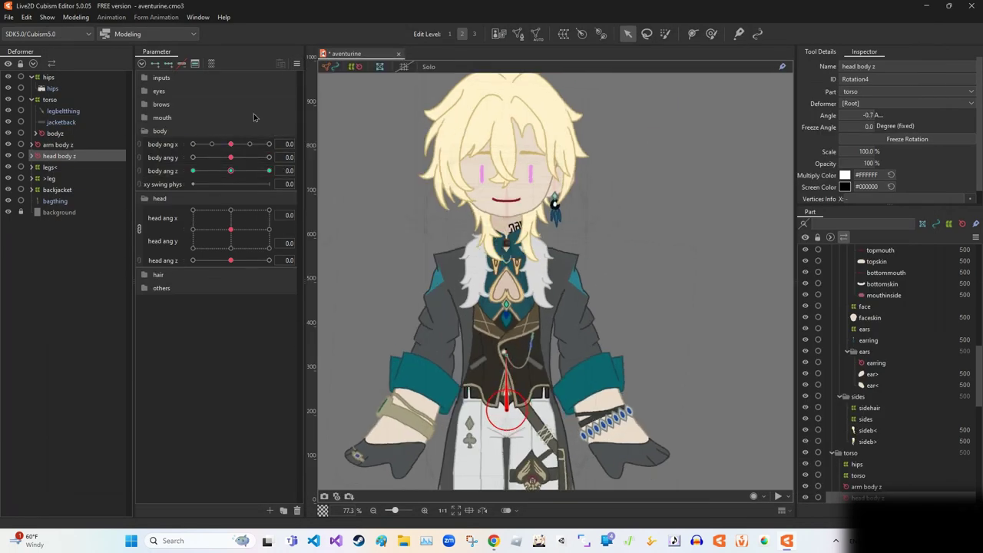
Step: Move the torso artmeshes from bodyz directly into the torso warp and nest the torso warp inside bodyz
{"action": "left_click", "coordinate": [50, 100]}
{"action": "left_click", "coordinate": [40, 133]}
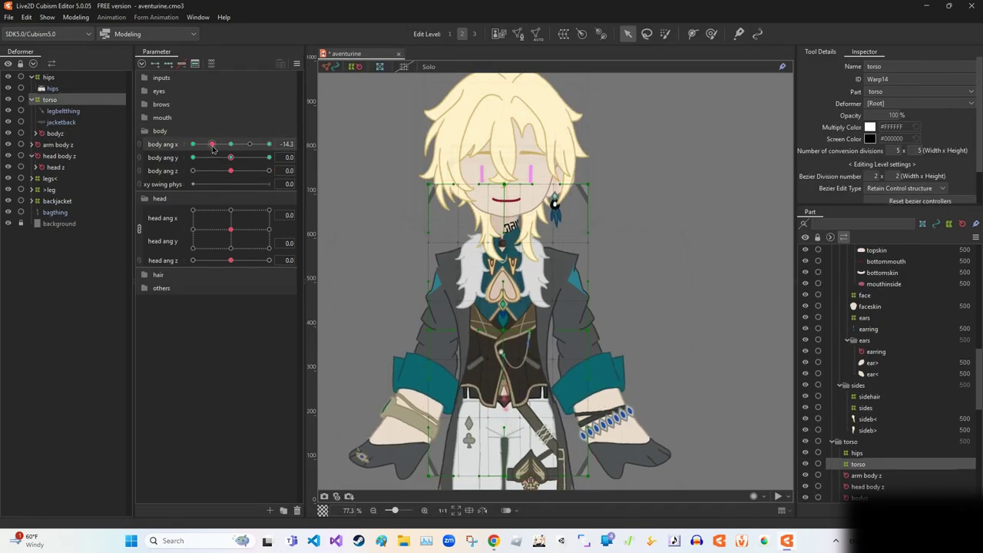
{"action": "left_click_drag", "start_coordinate": [53, 102], "coordinate": [51, 95]}
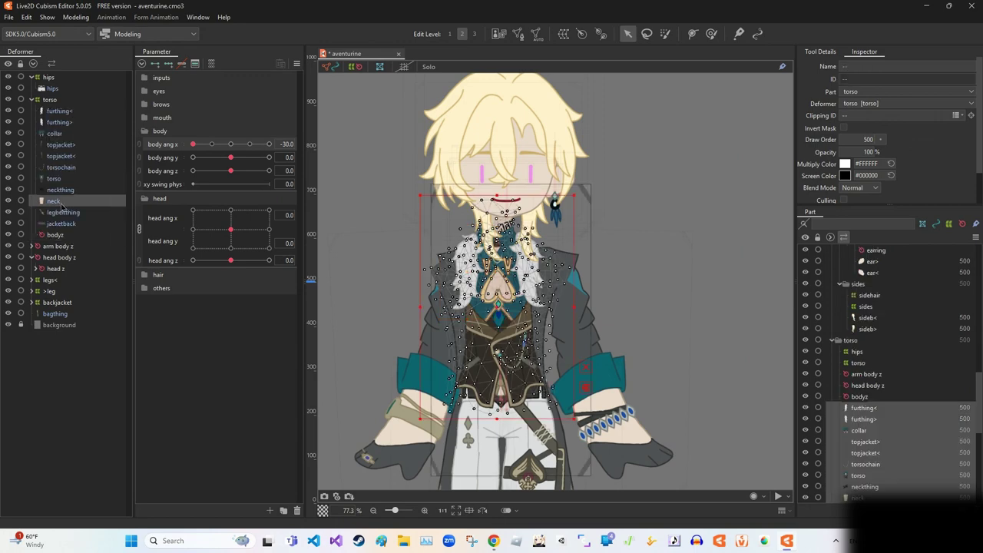
{"action": "left_click_drag", "start_coordinate": [51, 268], "coordinate": [46, 273]}
{"action": "left_click", "coordinate": [31, 100]}
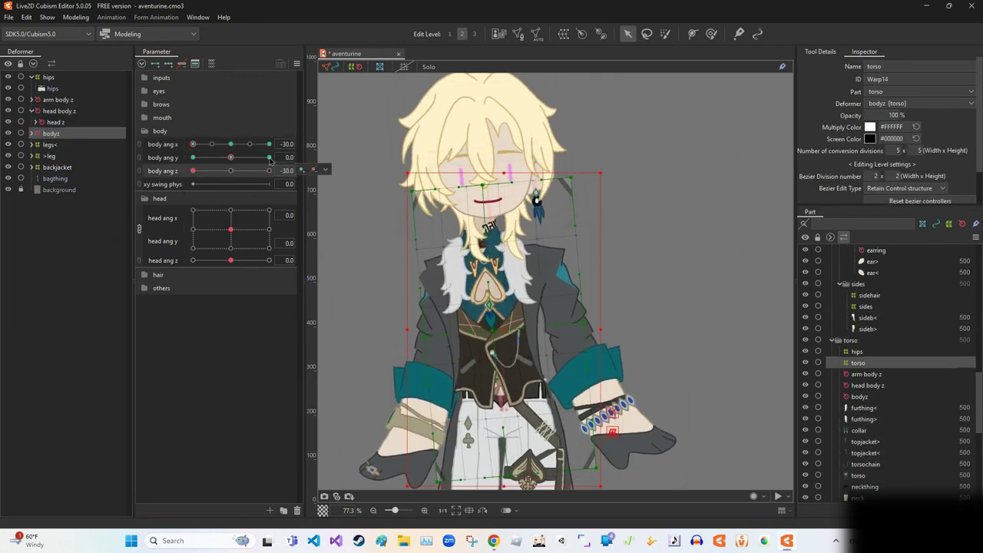
Step: Try moving the torso warp onto bodyz again, and undo the hierarchy changes back to the torso artmeshes inside bodyz
{"action": "left_click_drag", "start_coordinate": [49, 104], "coordinate": [46, 154]}
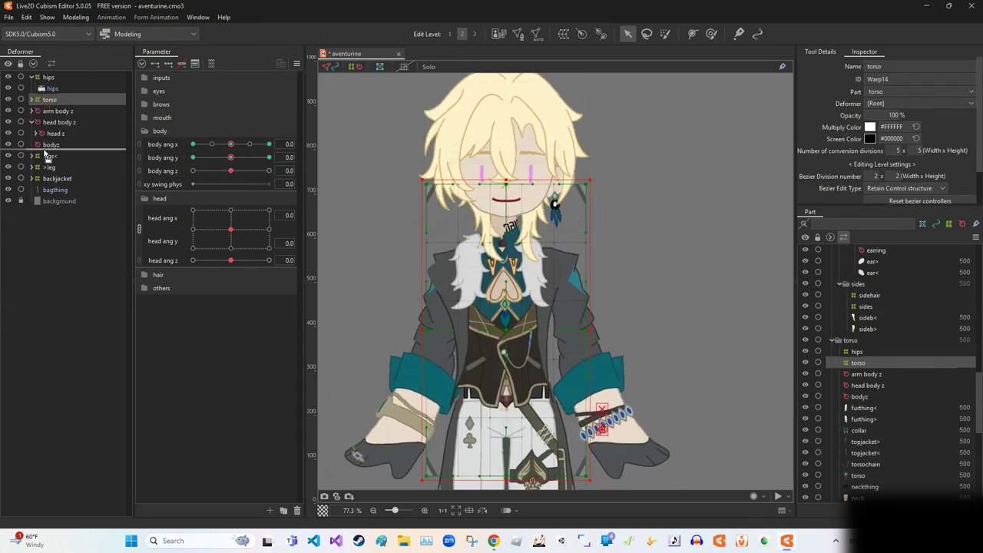
{"action": "key", "text": "ctrl+z"}
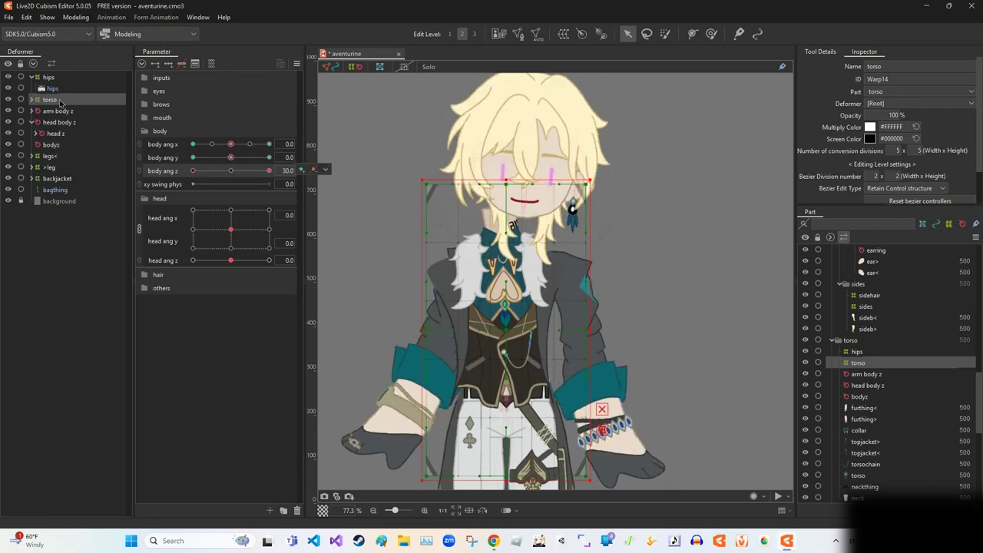
{"action": "key", "text": "ctrl+z"}
{"action": "key", "text": "ctrl+z"}
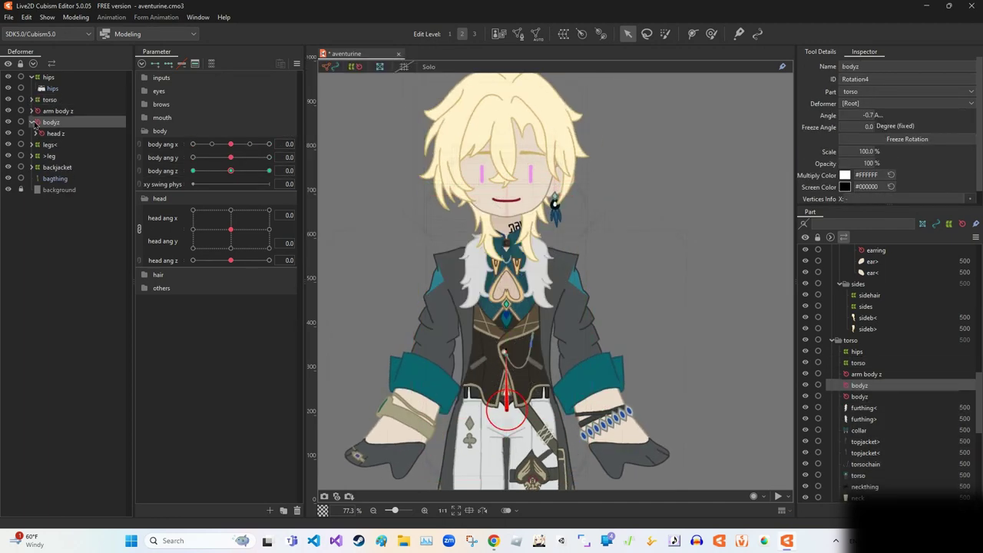
{"action": "key", "text": "ctrl+z"}
{"action": "key", "text": "ctrl+z"}
{"action": "key", "text": "ctrl+z"}
{"action": "key", "text": "ctrl+z"}
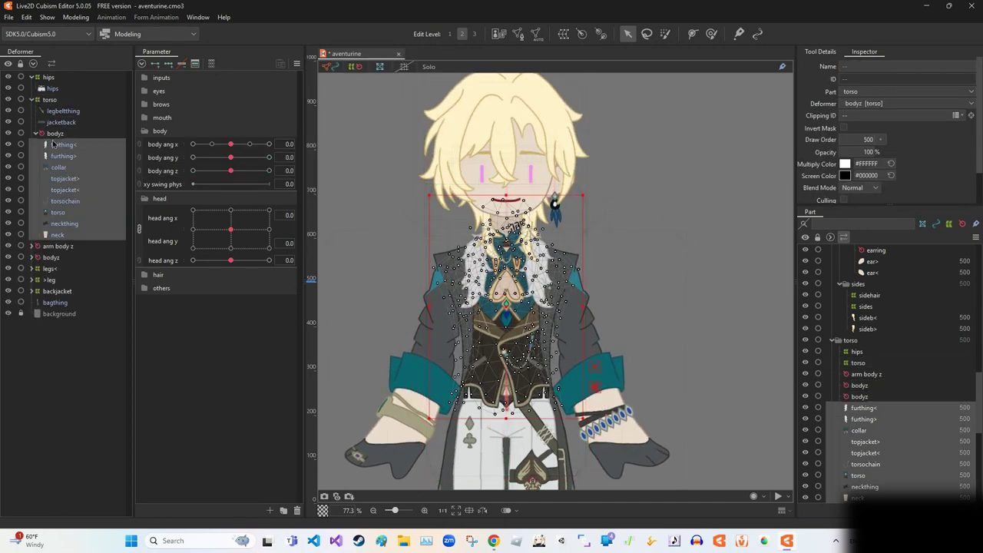
Step: Nest the torso warp inside its bodyz deformer and rename the bodyz copy that holds head z to "head body z"
{"action": "left_click", "coordinate": [46, 102]}
{"action": "left_click", "coordinate": [36, 123]}
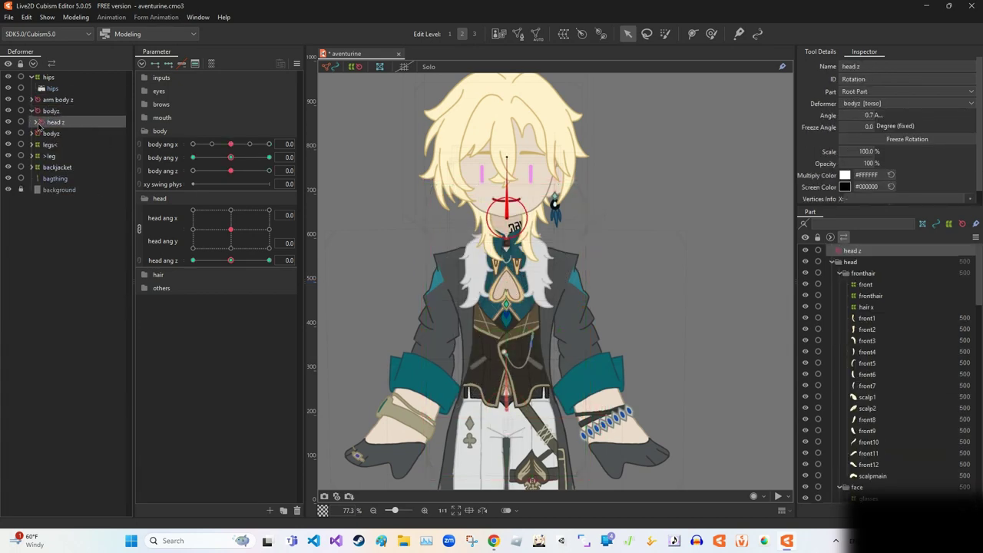
{"action": "double_click", "coordinate": [852, 66]}
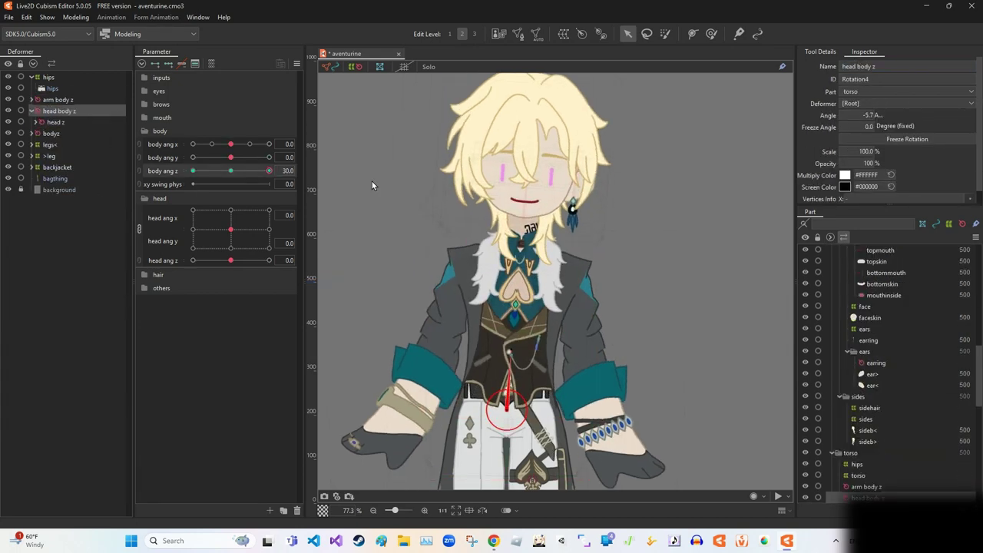
{"action": "left_click", "coordinate": [76, 17]}
{"action": "left_click", "coordinate": [115, 200]}
{"action": "left_click", "coordinate": [923, 36]}
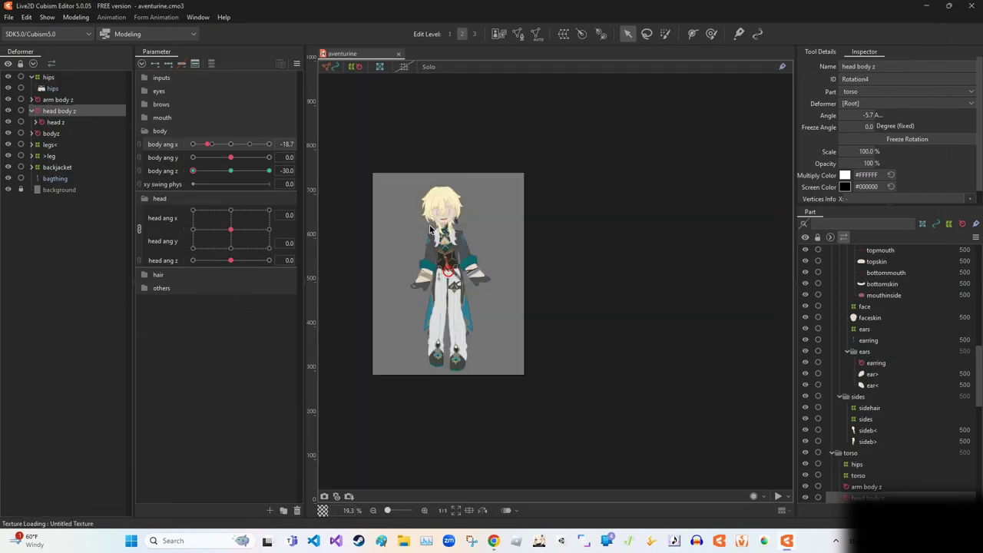
Step: Add a body z physics group with the body x input preset and body y model preset, using Body Z as input
{"action": "left_click", "coordinate": [75, 16]}
{"action": "left_click", "coordinate": [104, 230]}
{"action": "left_click", "coordinate": [196, 116]}
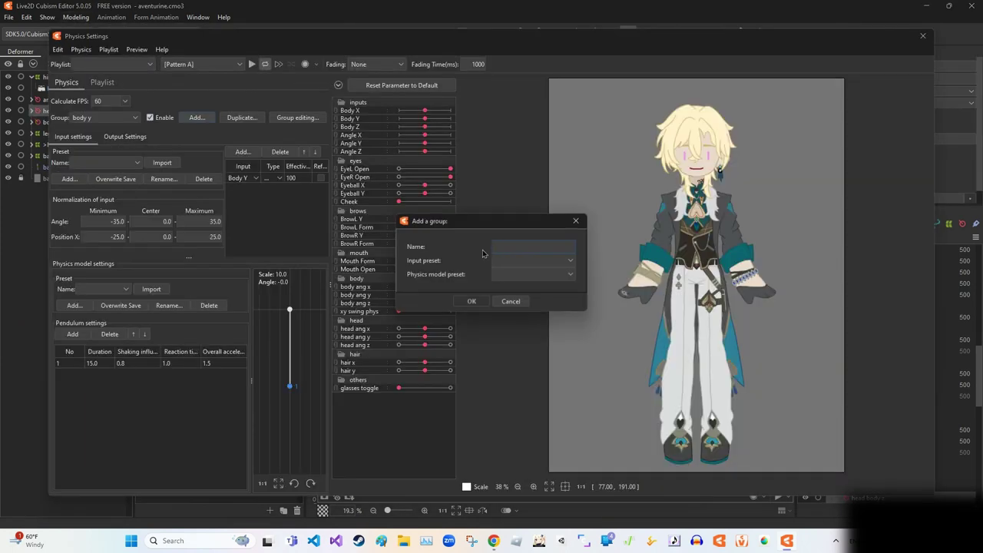
{"action": "left_click", "coordinate": [532, 274]}
{"action": "left_click", "coordinate": [530, 419]}
{"action": "left_click", "coordinate": [471, 301]}
{"action": "left_click", "coordinate": [246, 177]}
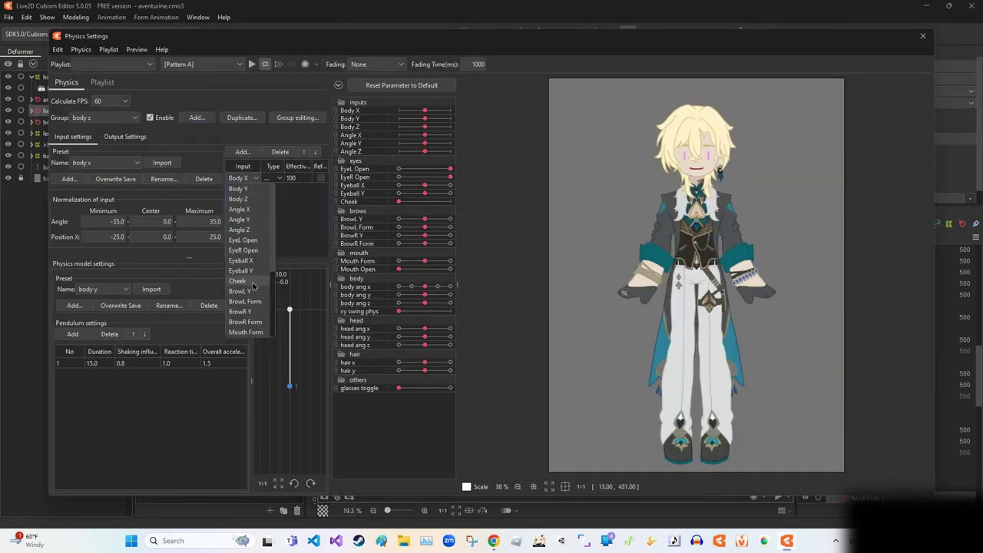
Step: Add body ang z as the body z group's output and raise its output scale to 40.379
{"action": "left_click", "coordinate": [124, 136]}
{"action": "left_click", "coordinate": [67, 151]}
{"action": "left_click", "coordinate": [492, 323]}
{"action": "left_click", "coordinate": [467, 402]}
{"action": "left_click", "coordinate": [319, 161]}
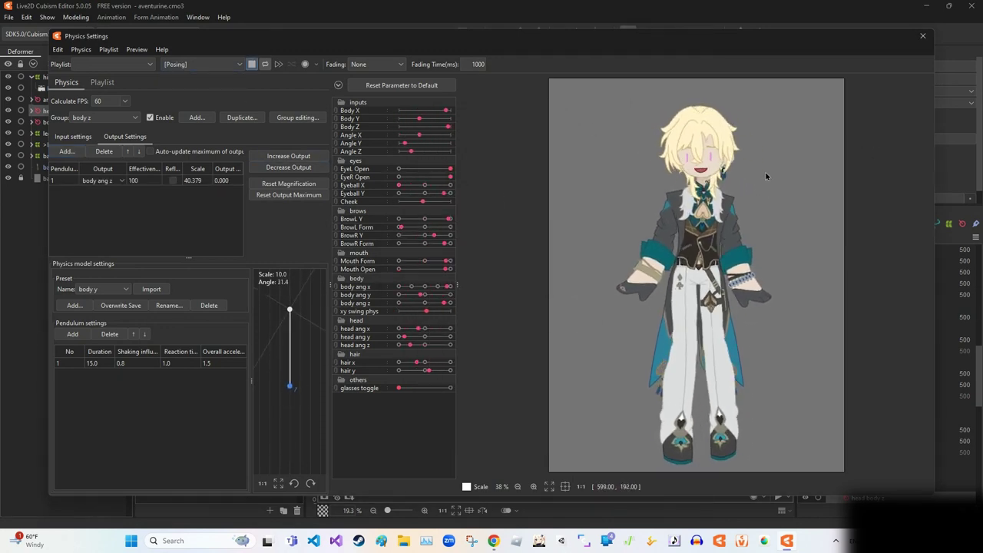
Step: Preview random poses for the physics, excluding the body and head parameters from the random pose settings
{"action": "left_click", "coordinate": [137, 49]}
{"action": "left_click", "coordinate": [165, 151]}
{"action": "left_click", "coordinate": [472, 291]}
{"action": "left_click", "coordinate": [137, 49]}
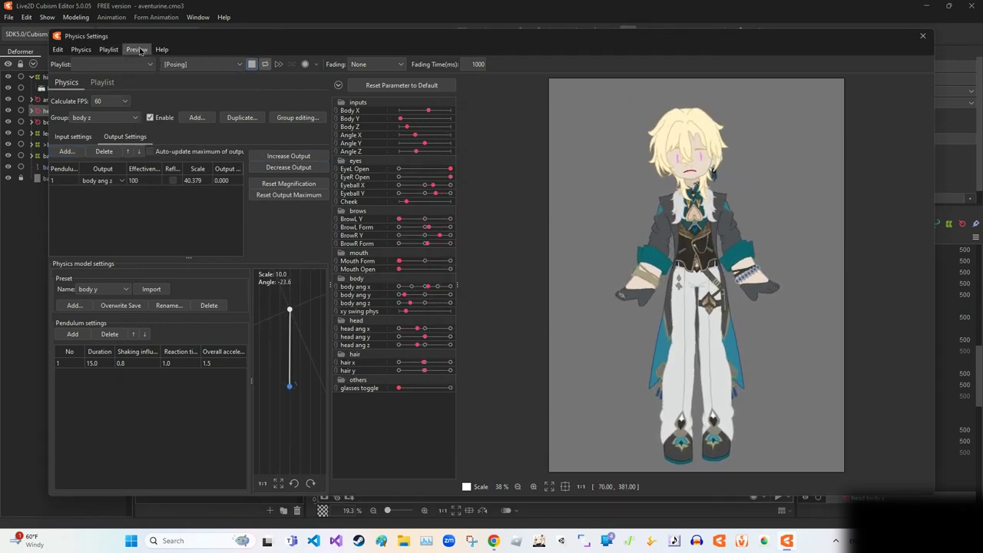
{"action": "left_click", "coordinate": [161, 84]}
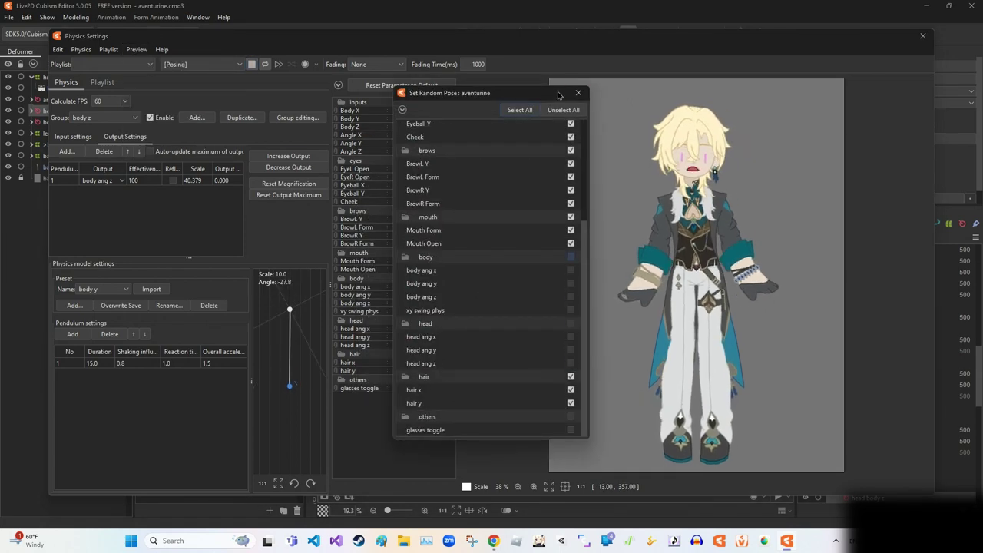
{"action": "left_click", "coordinate": [578, 93]}
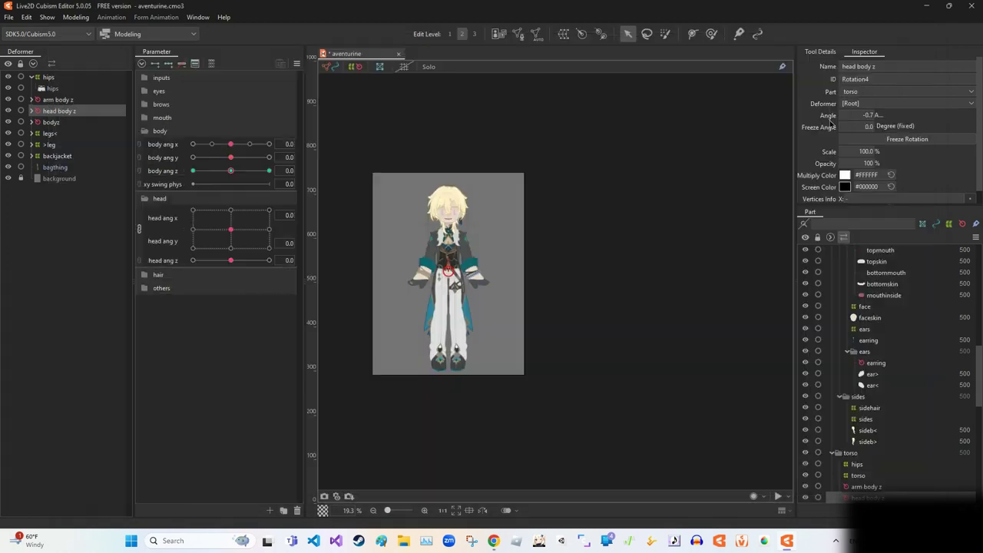
Step: Remove the in-between body ang x keyforms from the legs< and >leg warp deformers
{"action": "left_click", "coordinate": [75, 17]}
{"action": "left_click", "coordinate": [140, 150]}
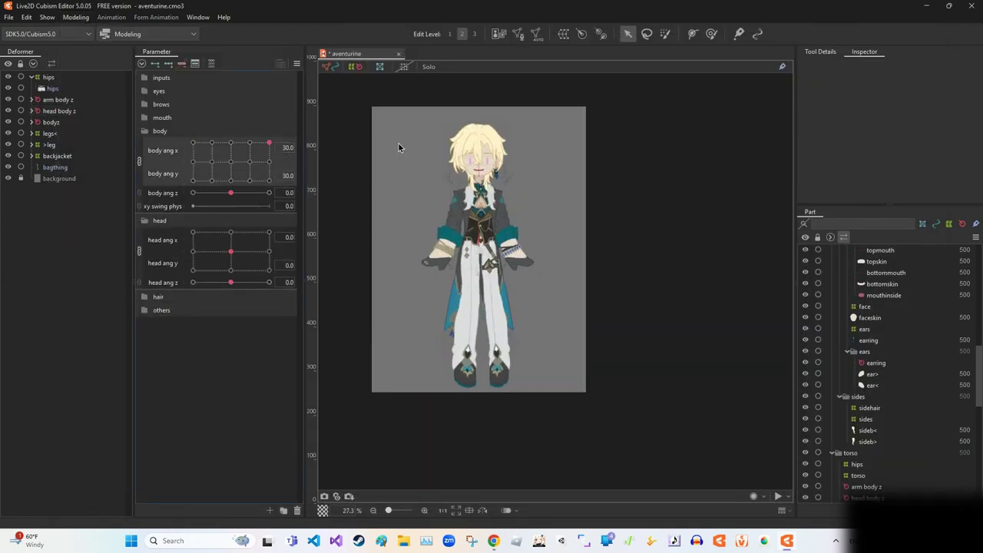
{"action": "left_click", "coordinate": [50, 133]}
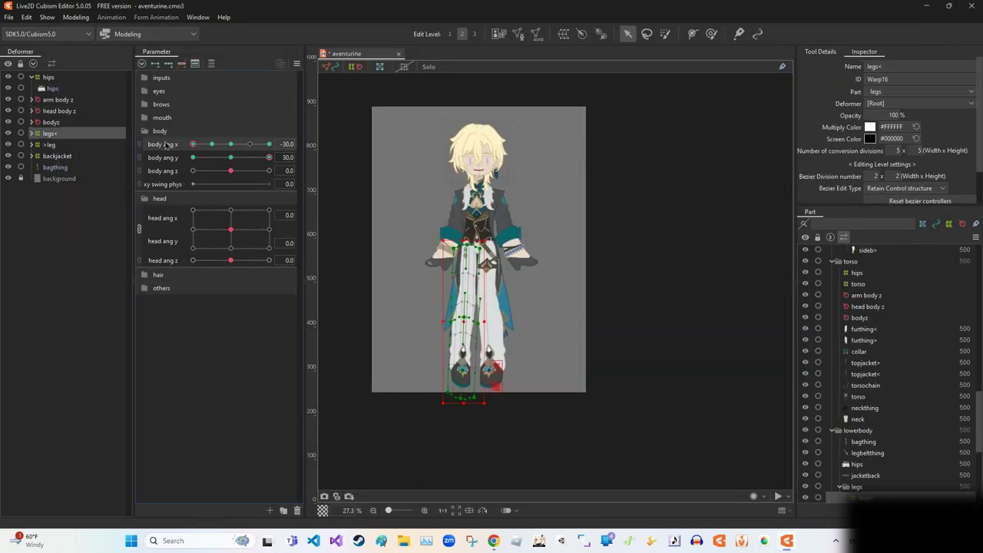
{"action": "scroll", "coordinate": [573, 343], "scroll_direction": "up", "scroll_amount": 3}
{"action": "left_click", "coordinate": [50, 145]}
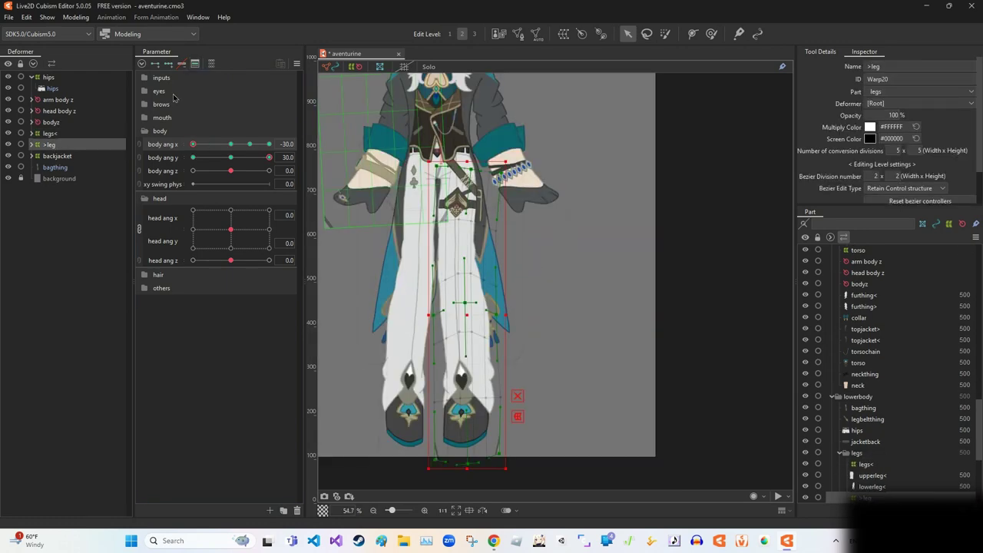
{"action": "left_click", "coordinate": [721, 361]}
Step: Test the body and leg movement in the physics preview and close the physics settings
{"action": "left_click", "coordinate": [75, 16]}
{"action": "left_click", "coordinate": [92, 228]}
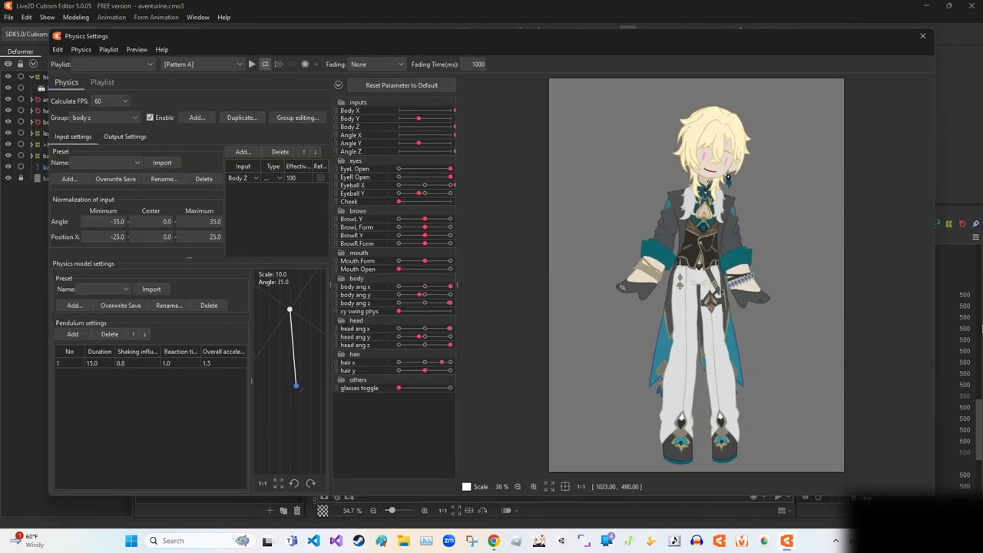
{"action": "left_click", "coordinate": [922, 36]}
Step: Examine the bodyz deformer's contents and compare the body pose at body ang x -30 and 30
{"action": "left_click", "coordinate": [31, 125]}
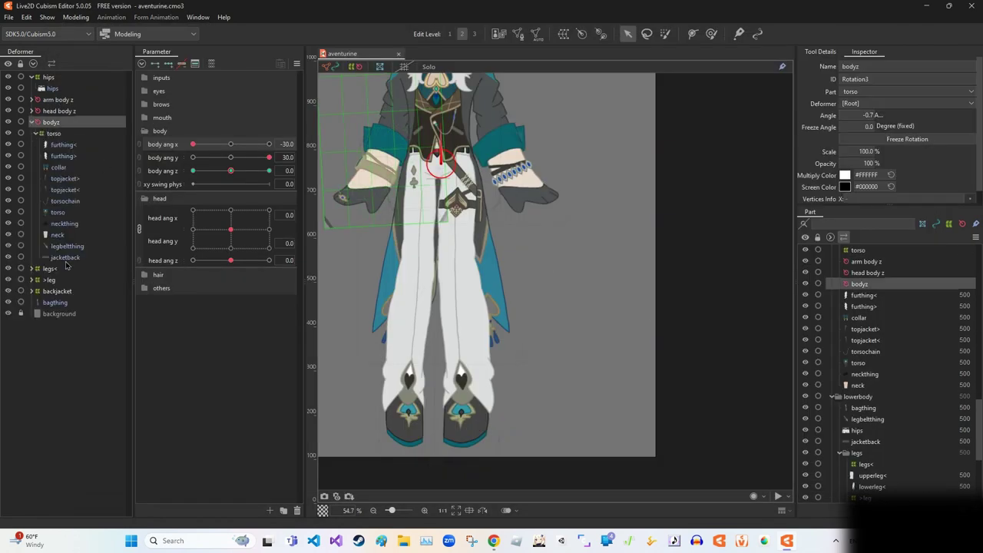
{"action": "left_click", "coordinate": [66, 257]}
{"action": "left_click", "coordinate": [35, 133]}
{"action": "left_click", "coordinate": [31, 77]}
{"action": "left_click_drag", "start_coordinate": [193, 144], "coordinate": [269, 144]}
{"action": "scroll", "coordinate": [342, 160], "scroll_direction": "down", "scroll_amount": 2}
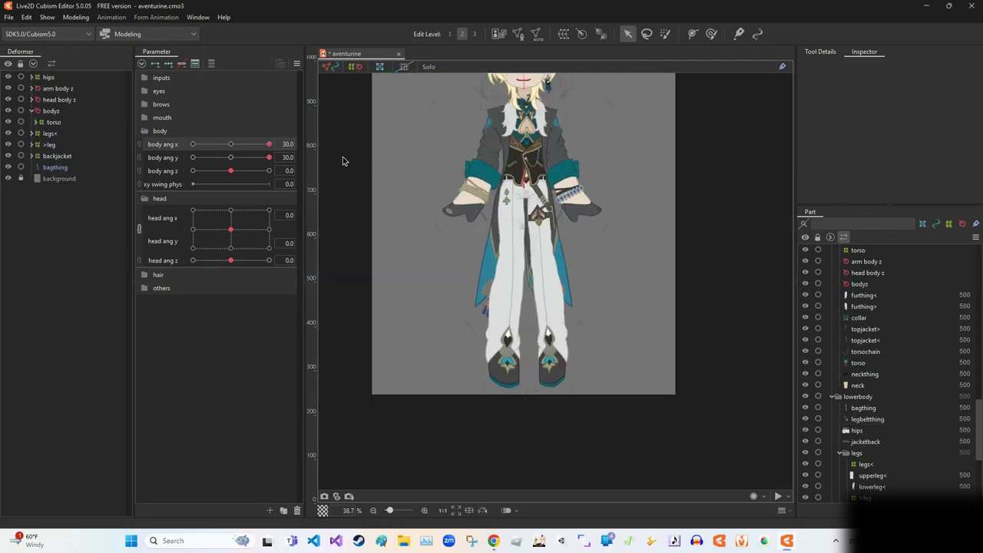
{"action": "key", "text": "ctrl+z"}
{"action": "key", "text": "ctrl+y"}
{"action": "key", "text": "ctrl+z"}
{"action": "key", "text": "ctrl+y"}
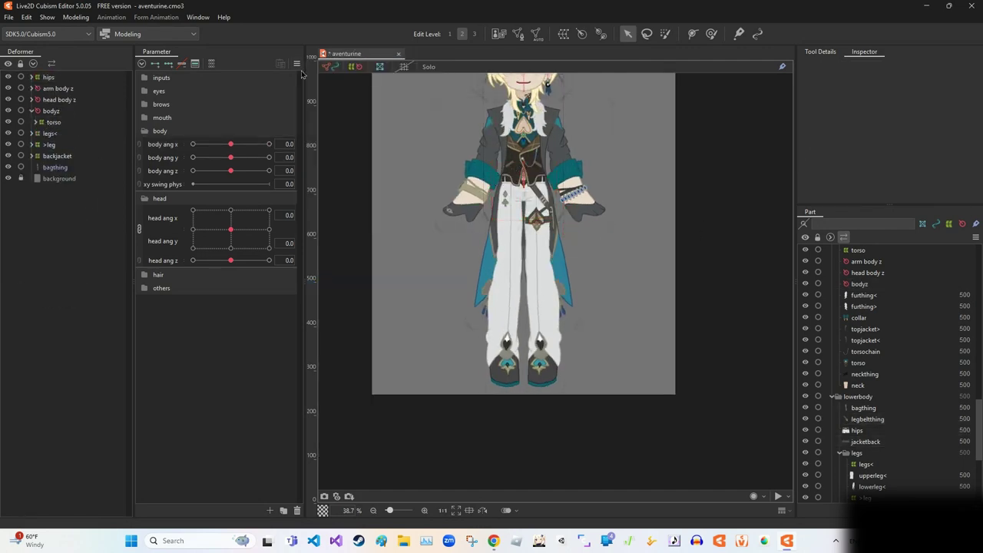
Step: Play the Posing pattern in the physics preview, check the body z output settings, and close the physics settings
{"action": "left_click", "coordinate": [75, 17]}
{"action": "left_click", "coordinate": [206, 64]}
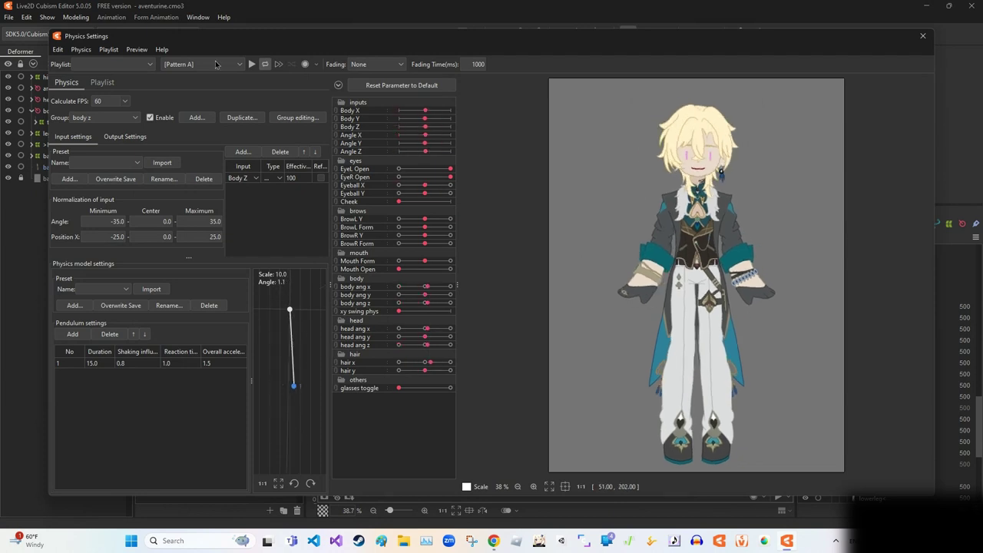
{"action": "left_click", "coordinate": [251, 64]}
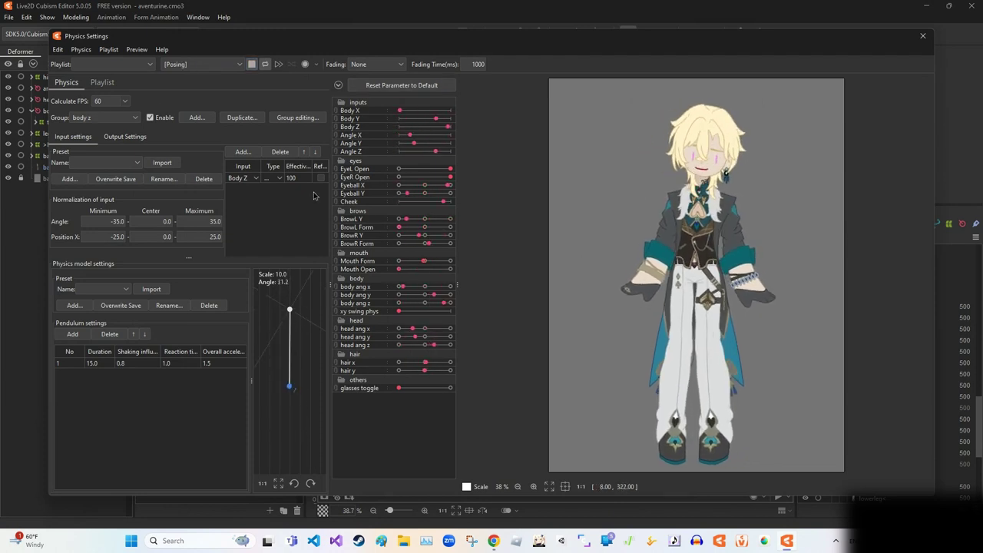
{"action": "left_click", "coordinate": [123, 137]}
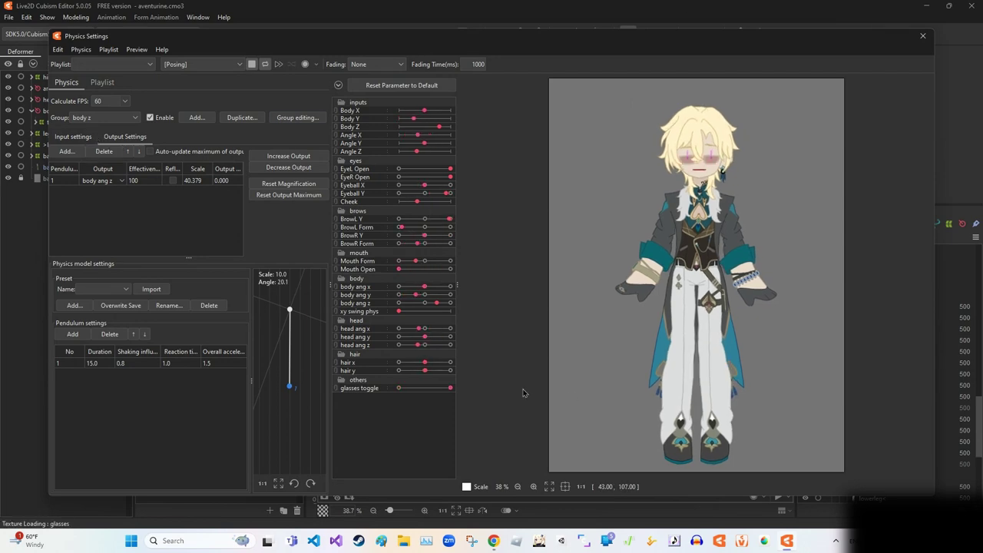
{"action": "key", "text": "Escape"}
{"action": "scroll", "coordinate": [704, 185], "scroll_direction": "down", "scroll_amount": 3}
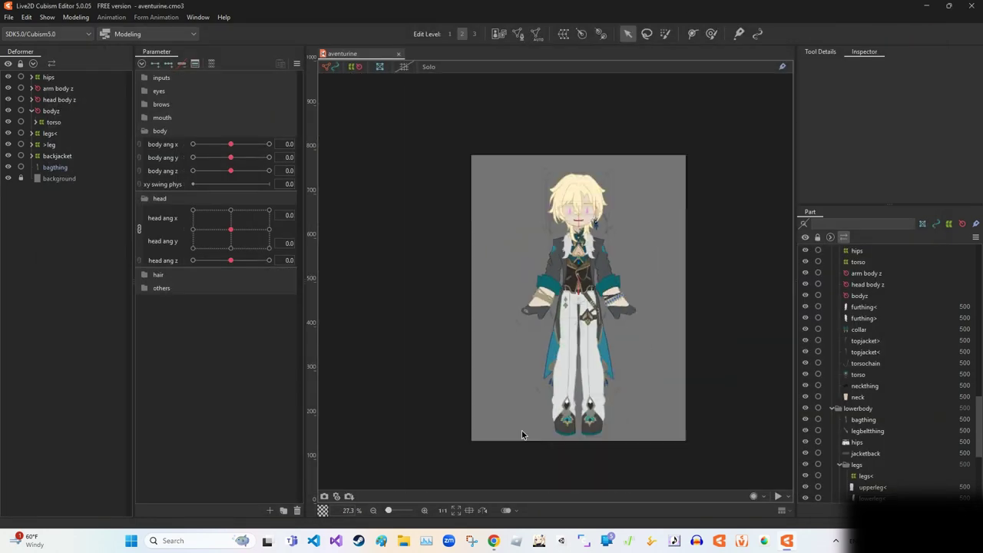
Step: Create a warp deformer named "jacketthing phys" as parent of the backjacket deformer
{"action": "scroll", "coordinate": [522, 434], "scroll_direction": "up", "scroll_amount": 3}
{"action": "left_click", "coordinate": [668, 384]}
{"action": "scroll", "coordinate": [738, 292], "scroll_direction": "down", "scroll_amount": 2}
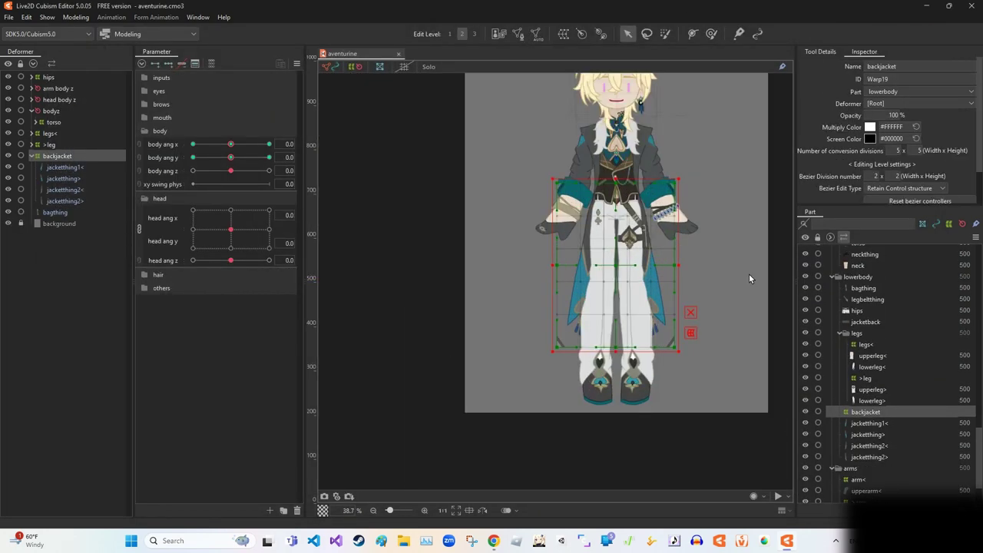
{"action": "scroll", "coordinate": [749, 278], "scroll_direction": "up", "scroll_amount": 2}
{"action": "left_click", "coordinate": [581, 34]}
{"action": "left_click", "coordinate": [579, 307]}
{"action": "left_click", "coordinate": [581, 34]}
{"action": "type", "text": "jacketthing phys"}
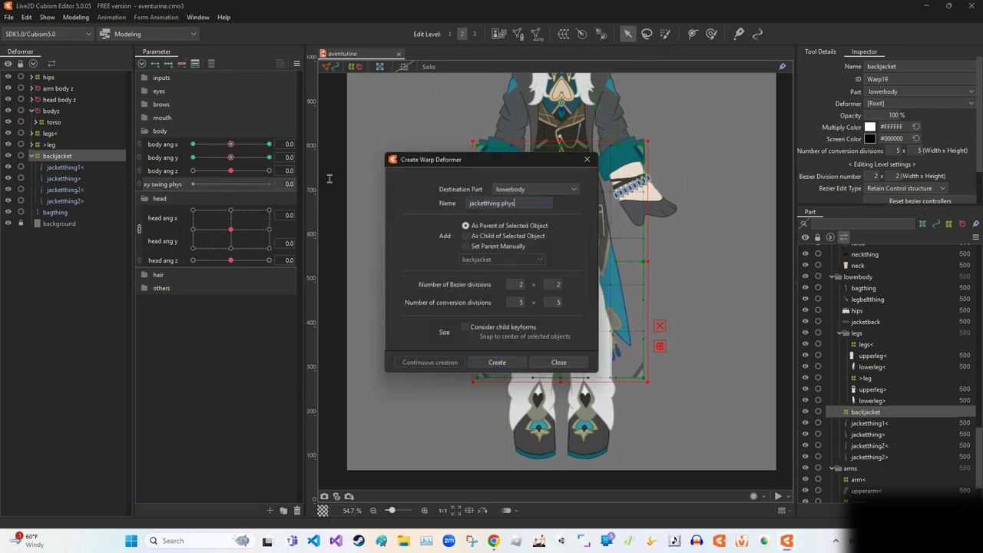
{"action": "key", "text": "Return"}
Step: Set the xy swing phys range to -30 to 30 and key the jacketthing phys warp at three points
{"action": "double_click", "coordinate": [163, 185]}
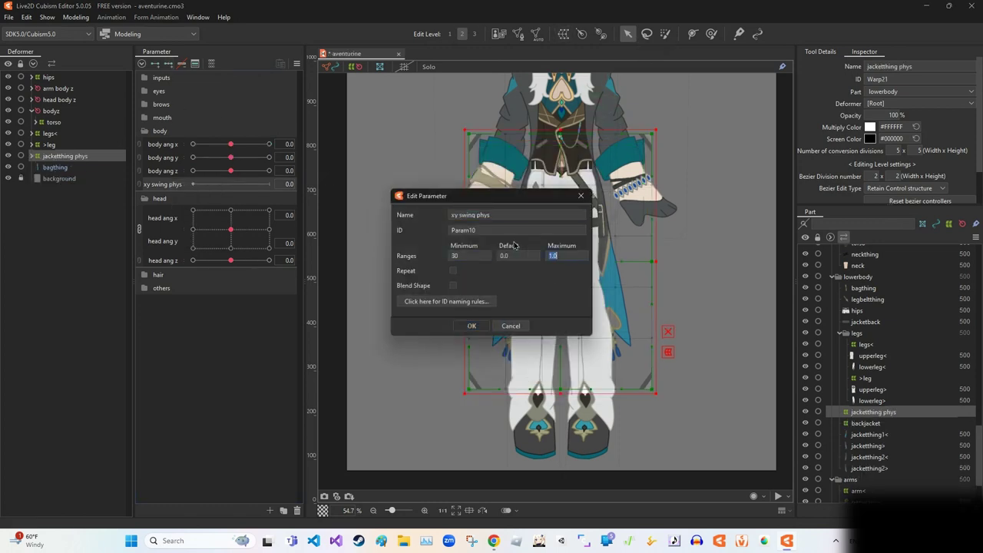
{"action": "key", "text": "Return"}
{"action": "left_click", "coordinate": [192, 185]}
Step: Bend the lower part of the jacketthing phys warp so the back jacket swings sideways at xy swing phys -30
{"action": "left_click_drag", "start_coordinate": [561, 132], "coordinate": [555, 312]}
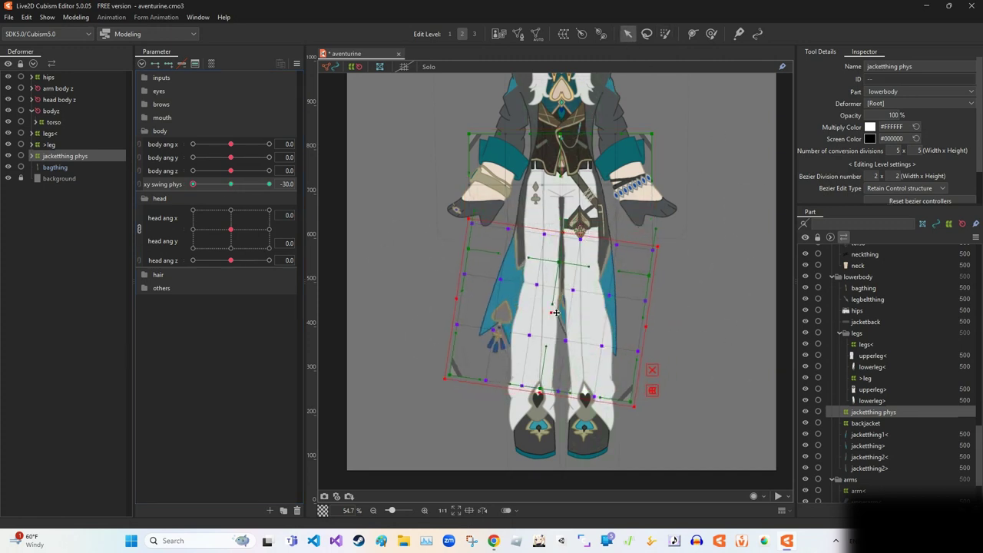
{"action": "key", "text": "b"}
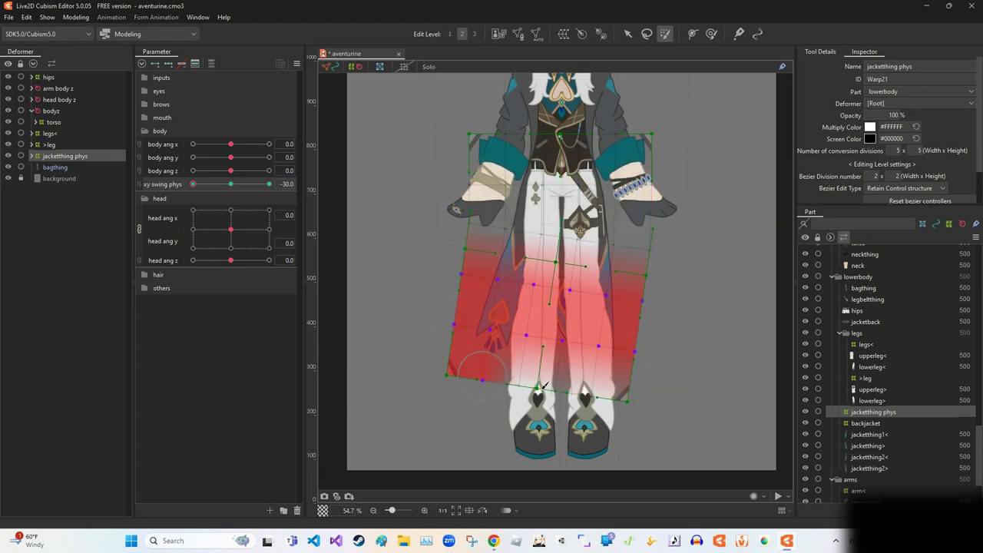
{"action": "key", "text": "v"}
{"action": "key", "text": "b"}
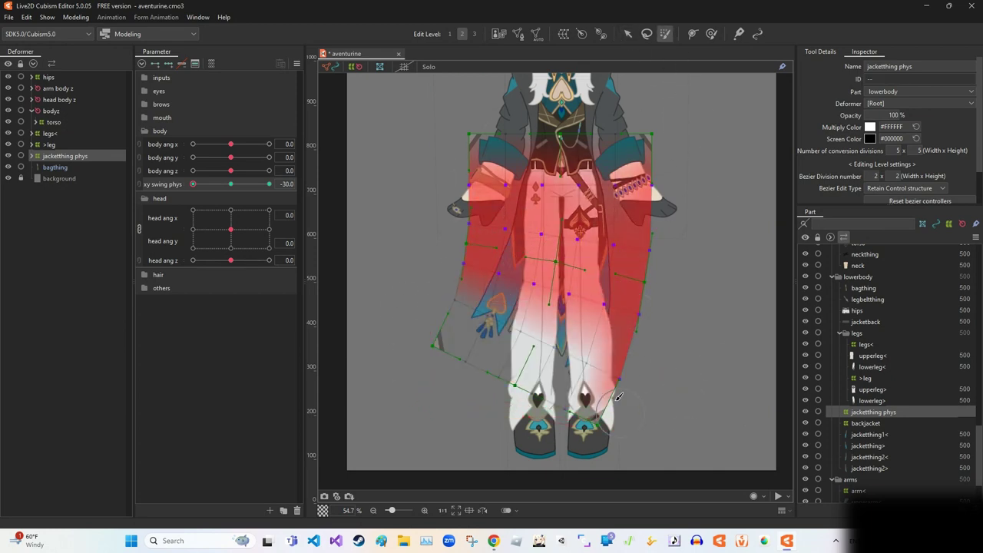
{"action": "key", "text": "v"}
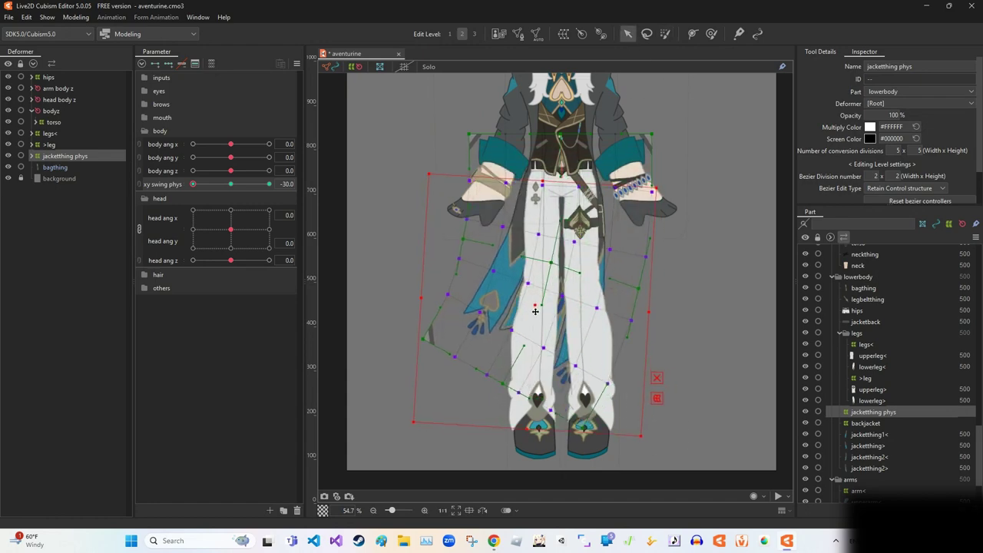
Step: Reflect the jacketthing phys swing onto xy swing phys 30 and check the motion between the keyforms
{"action": "key", "text": "ctrl+shift+r"}
{"action": "key", "text": "Return"}
{"action": "left_click_drag", "start_coordinate": [192, 184], "coordinate": [222, 214]}
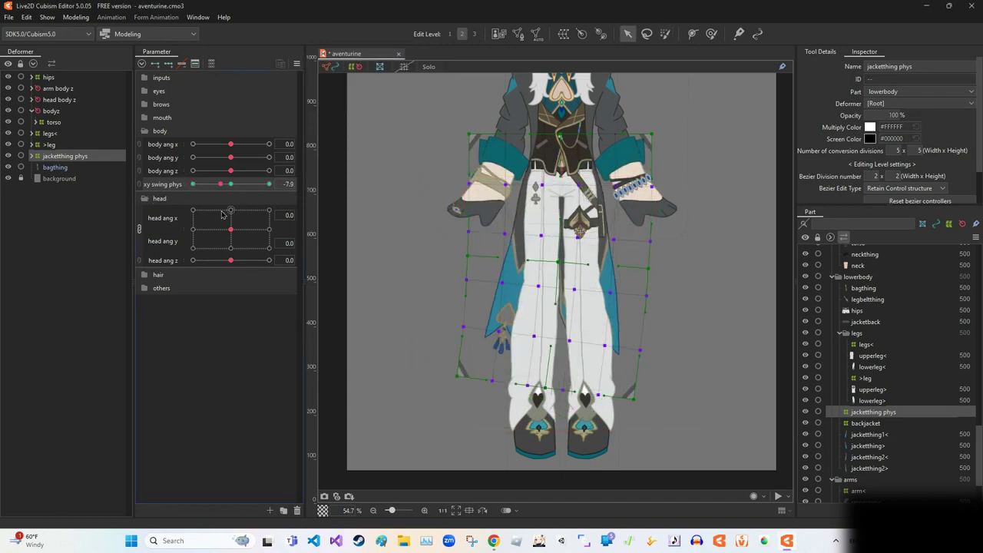
Step: Refine the warp's lower edge at xy swing phys 30 with the legs hidden, and check the jacket's swing
{"action": "key", "text": "b"}
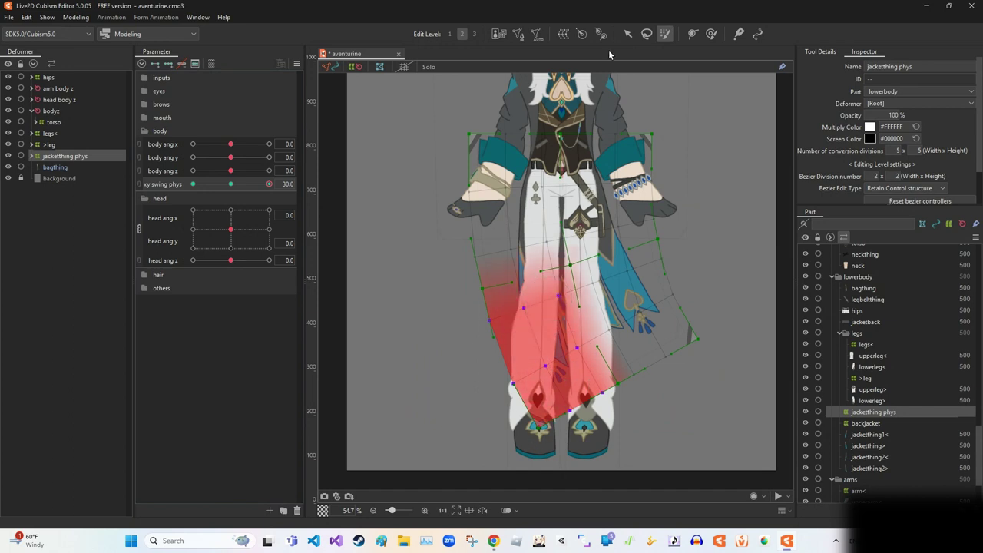
{"action": "key", "text": "v"}
{"action": "left_click", "coordinate": [806, 333]}
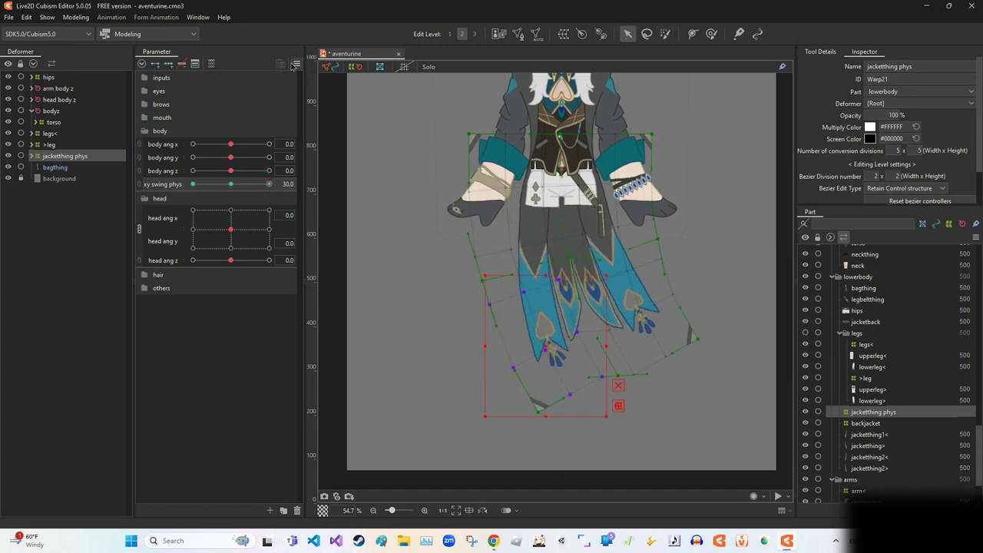
{"action": "left_click_drag", "start_coordinate": [269, 185], "coordinate": [209, 185]}
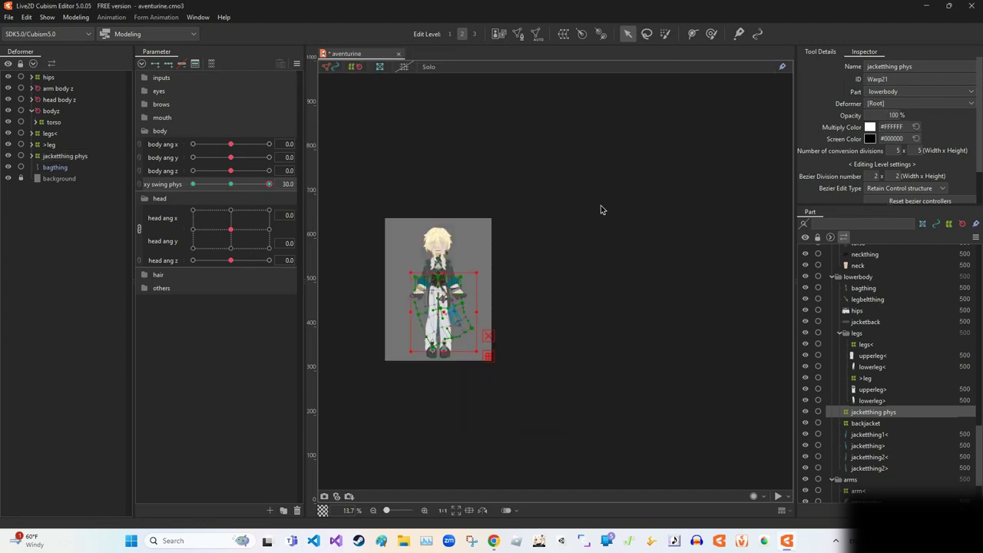
Step: Add a "jacket swing" physics group with the hair x input and model presets, using Body X and Body Z as inputs
{"action": "left_click", "coordinate": [75, 17]}
{"action": "left_click", "coordinate": [84, 226]}
{"action": "left_click", "coordinate": [197, 117]}
{"action": "type", "text": "jacket"}
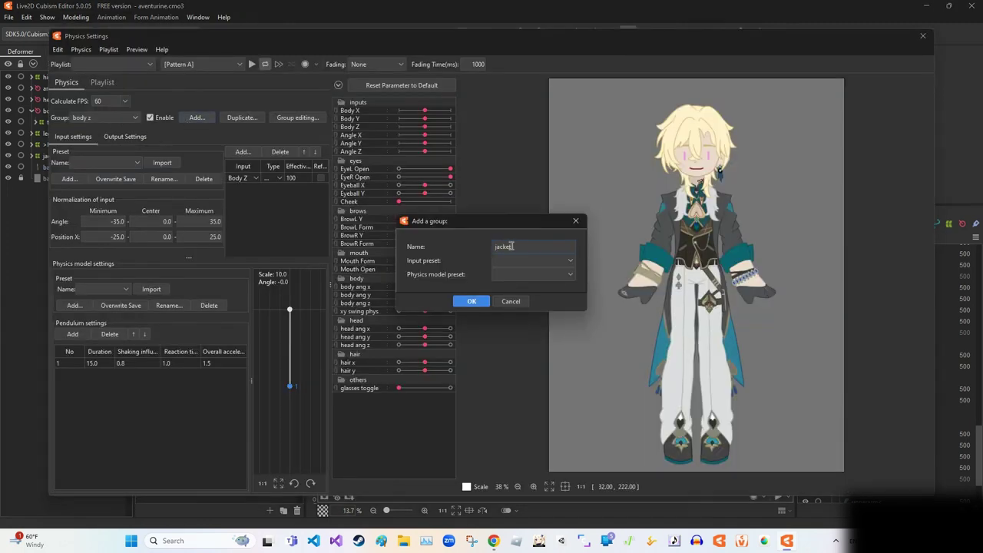
{"action": "type", "text": " swing"}
{"action": "left_click", "coordinate": [534, 261]}
{"action": "left_click", "coordinate": [530, 347]}
{"action": "left_click", "coordinate": [533, 274]}
{"action": "left_click", "coordinate": [530, 404]}
{"action": "left_click", "coordinate": [472, 302]}
{"action": "left_click", "coordinate": [256, 178]}
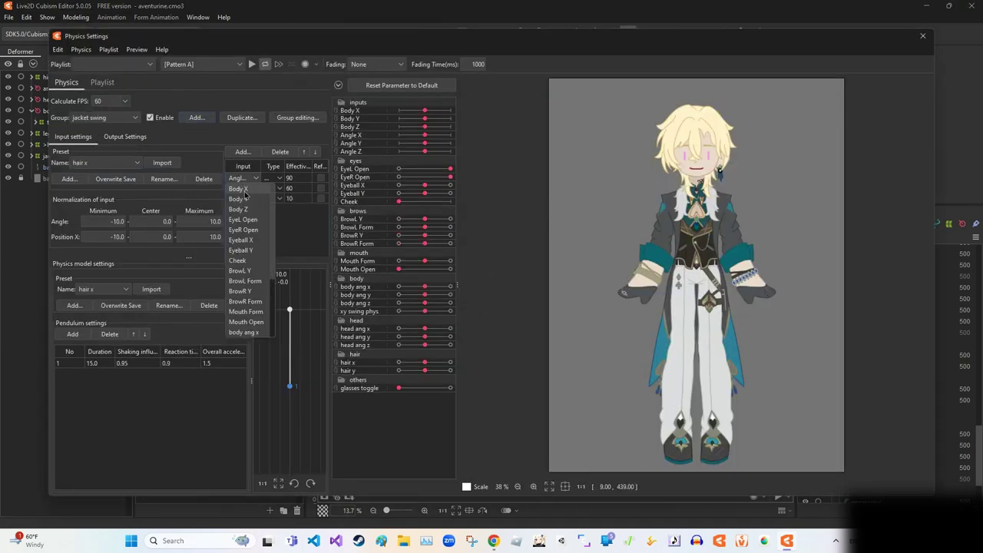
{"action": "left_click", "coordinate": [259, 220]}
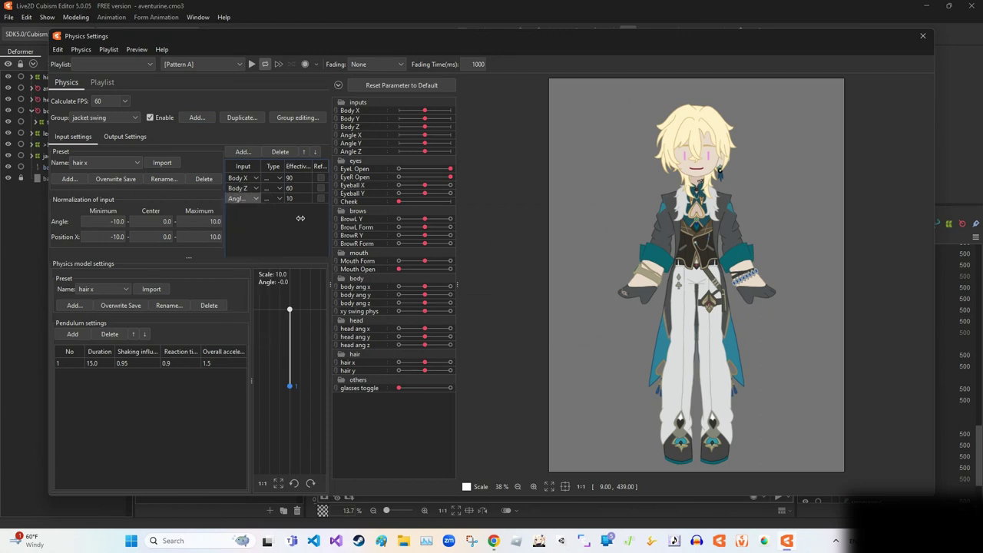
Step: Add xy swing phys as the jacket swing group's output, raise its scale to 40.761, and test the swing
{"action": "left_click", "coordinate": [125, 137]}
{"action": "left_click", "coordinate": [67, 152]}
{"action": "left_click", "coordinate": [444, 359]}
{"action": "left_click", "coordinate": [483, 406]}
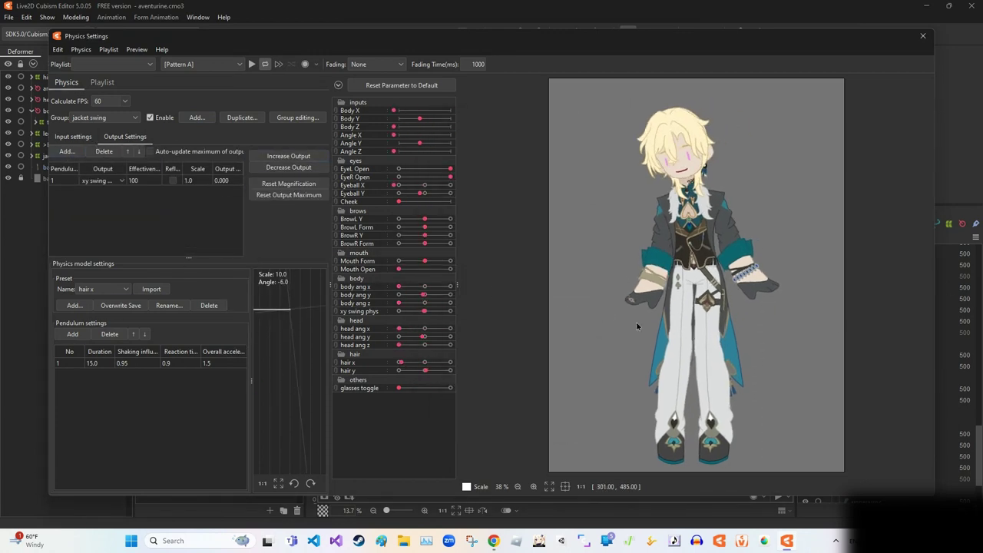
{"action": "left_click_drag", "start_coordinate": [637, 327], "coordinate": [981, 357]}
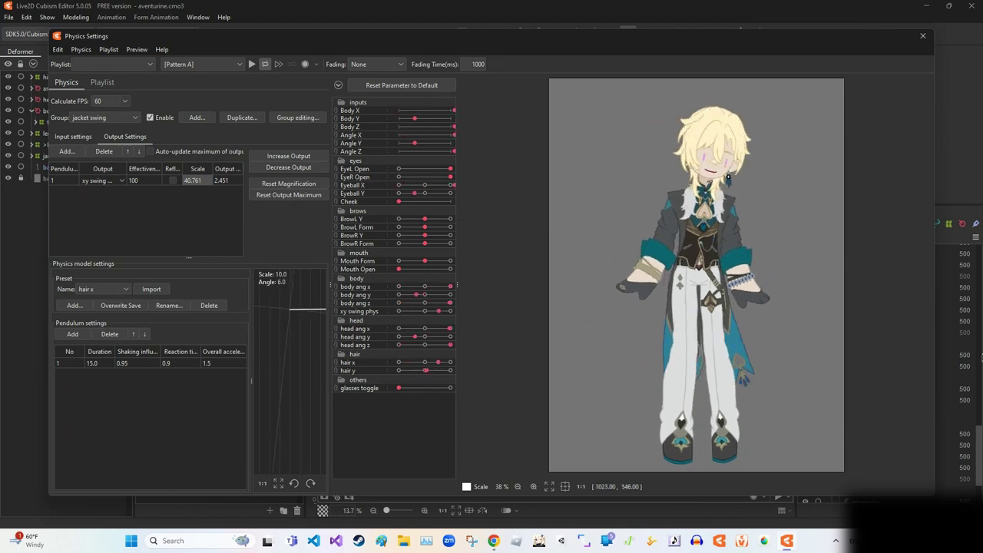